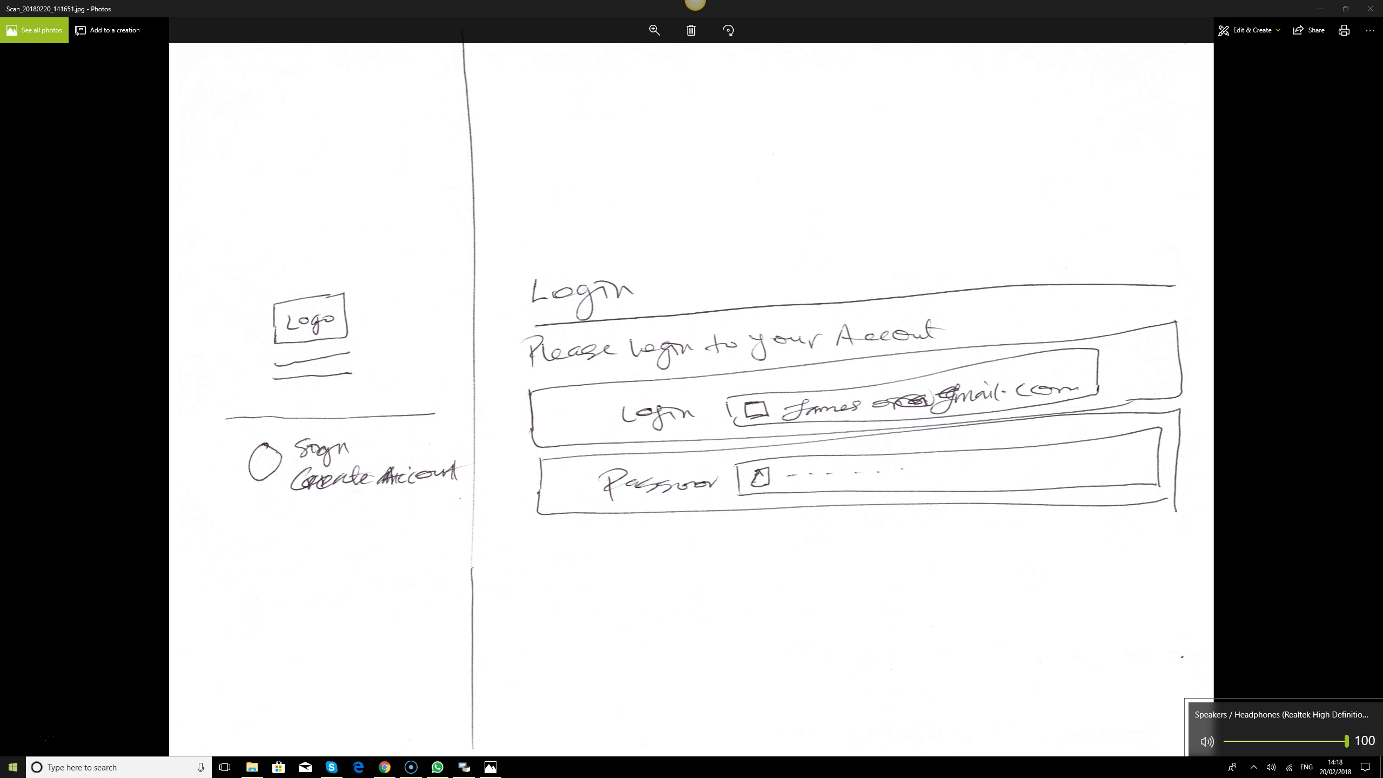
# - Launch Axure RP Pro and create a new file
pyautogui.click(71, 769)
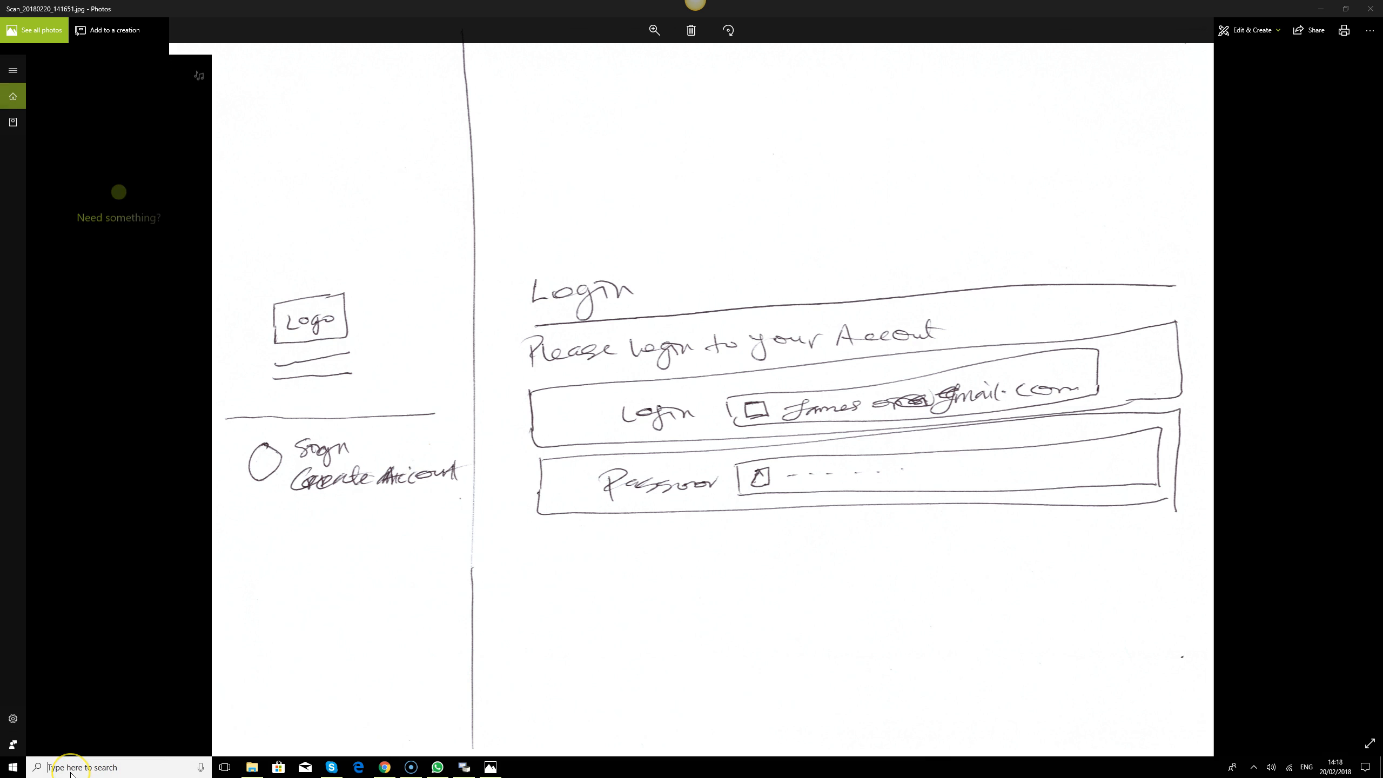
pyautogui.write('axu')
pyautogui.press('Return')
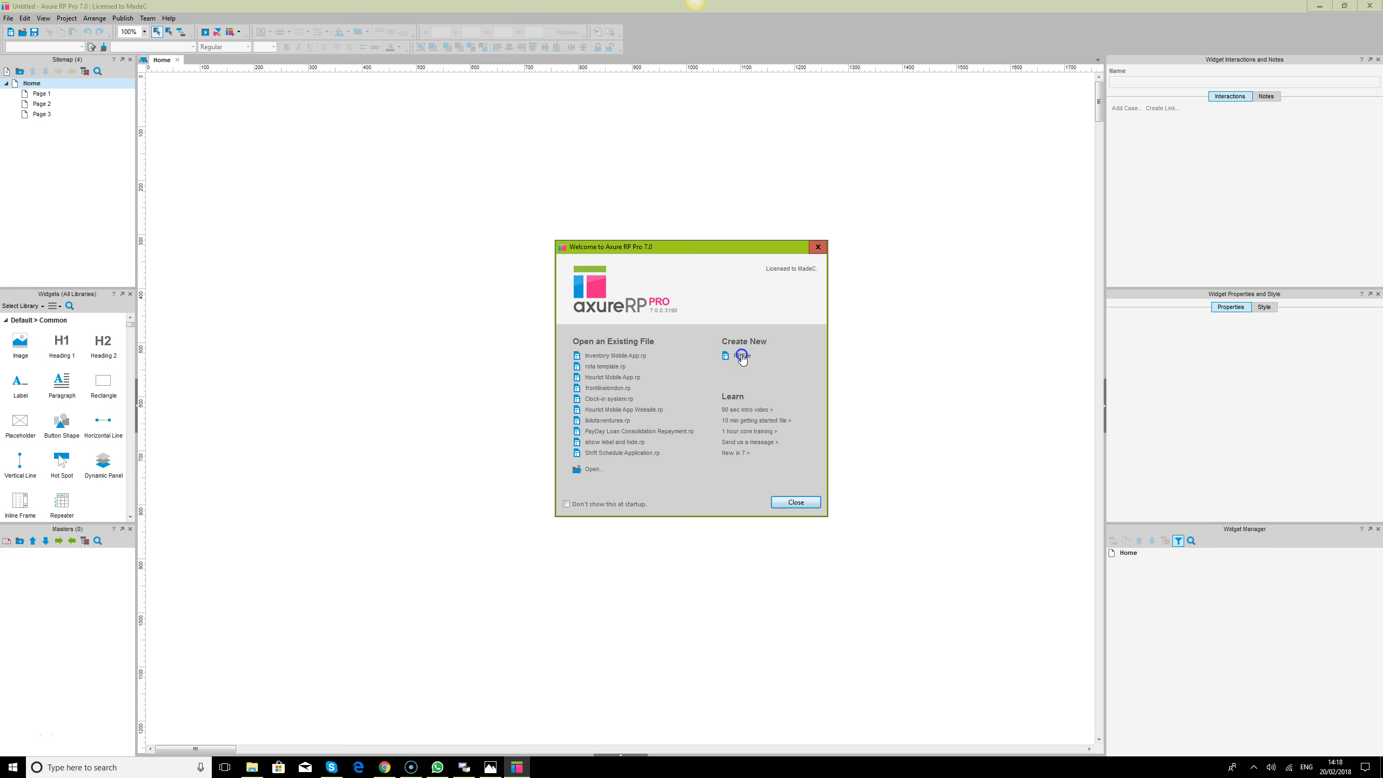
pyautogui.click(741, 356)
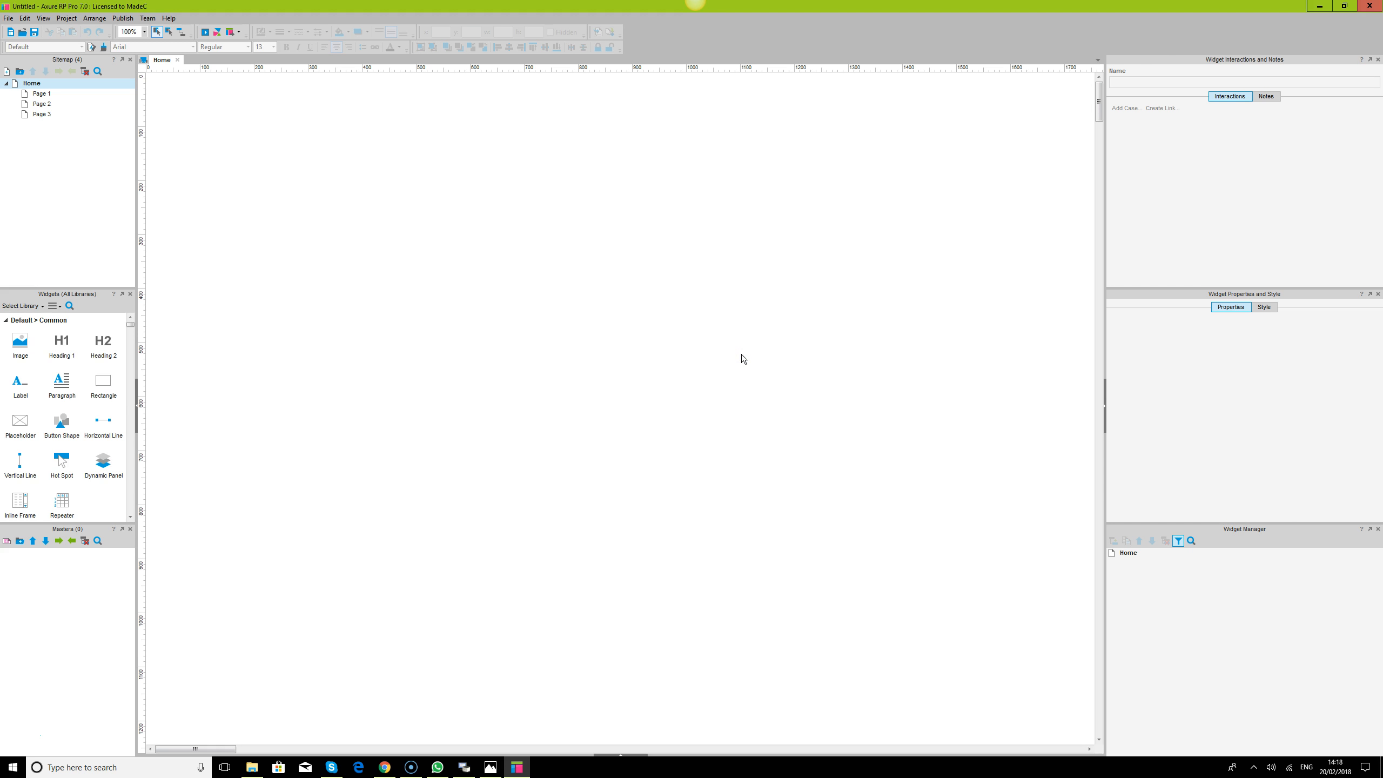
# - Save the new project as "Website Landing Page" in the default folder
pyautogui.hotkey('ctrl', 's')
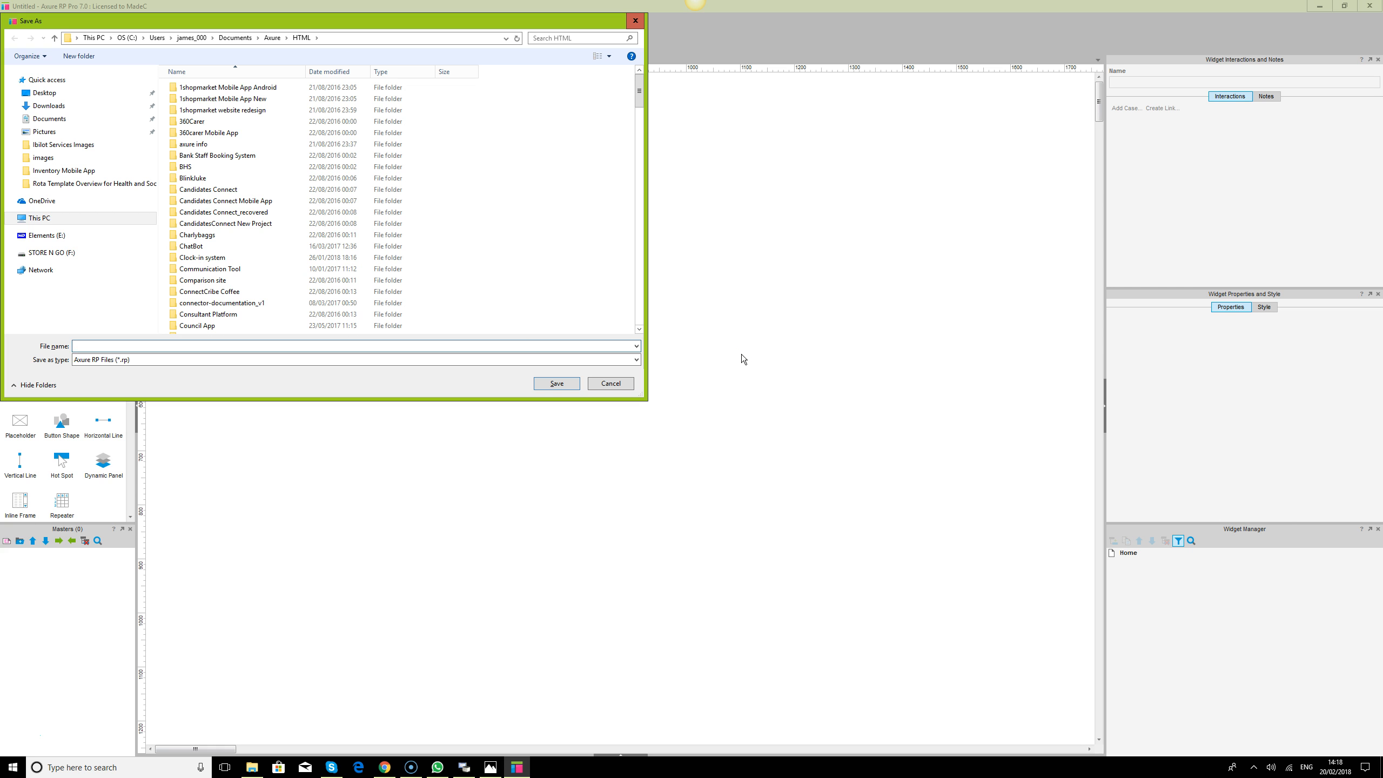
pyautogui.write('Website Landing Page')
pyautogui.press('Return')
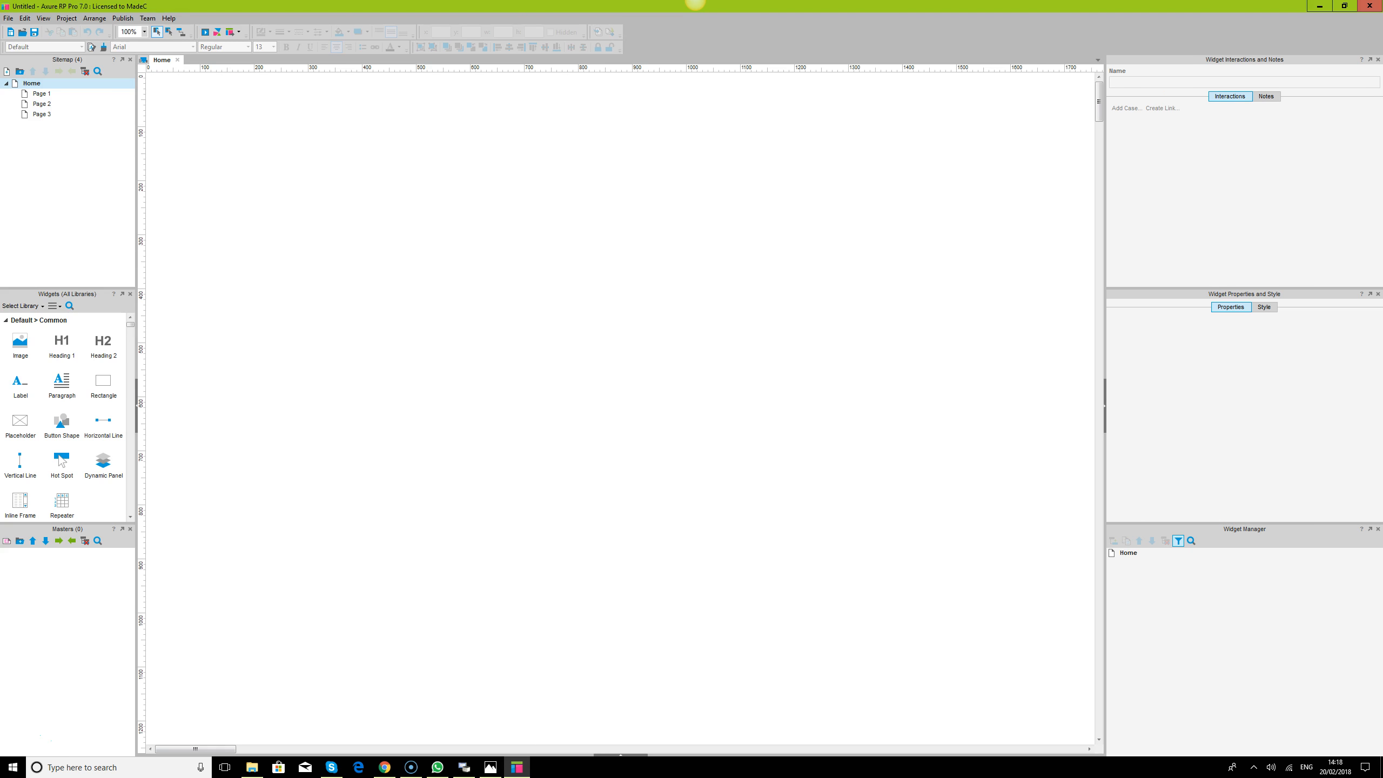
# - Delete Page 1, Page 2 and Page 3 from the sitemap, keeping only the Home page selected
pyautogui.click(35, 93)
pyautogui.click(41, 91)
pyautogui.press('Delete')
pyautogui.click(41, 92)
pyautogui.press('Delete')
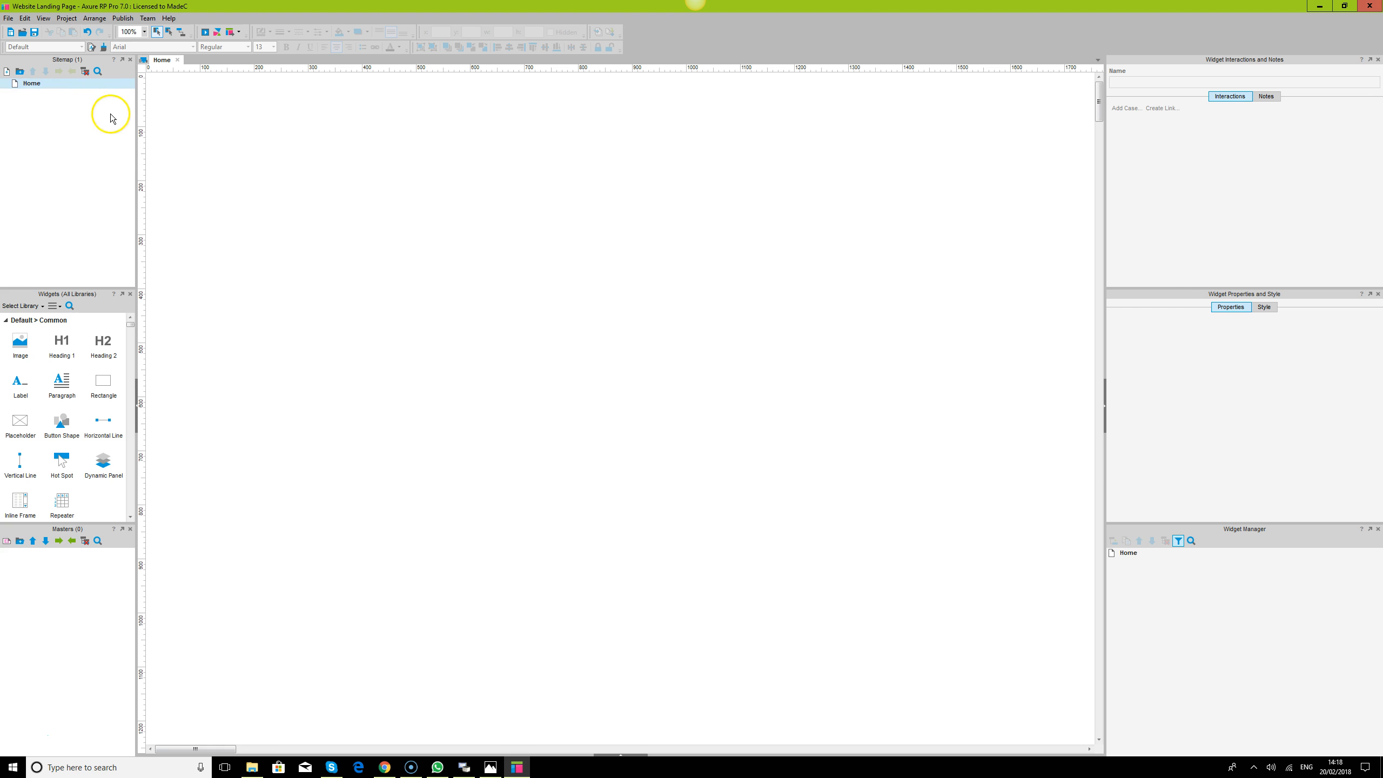
pyautogui.click(34, 82)
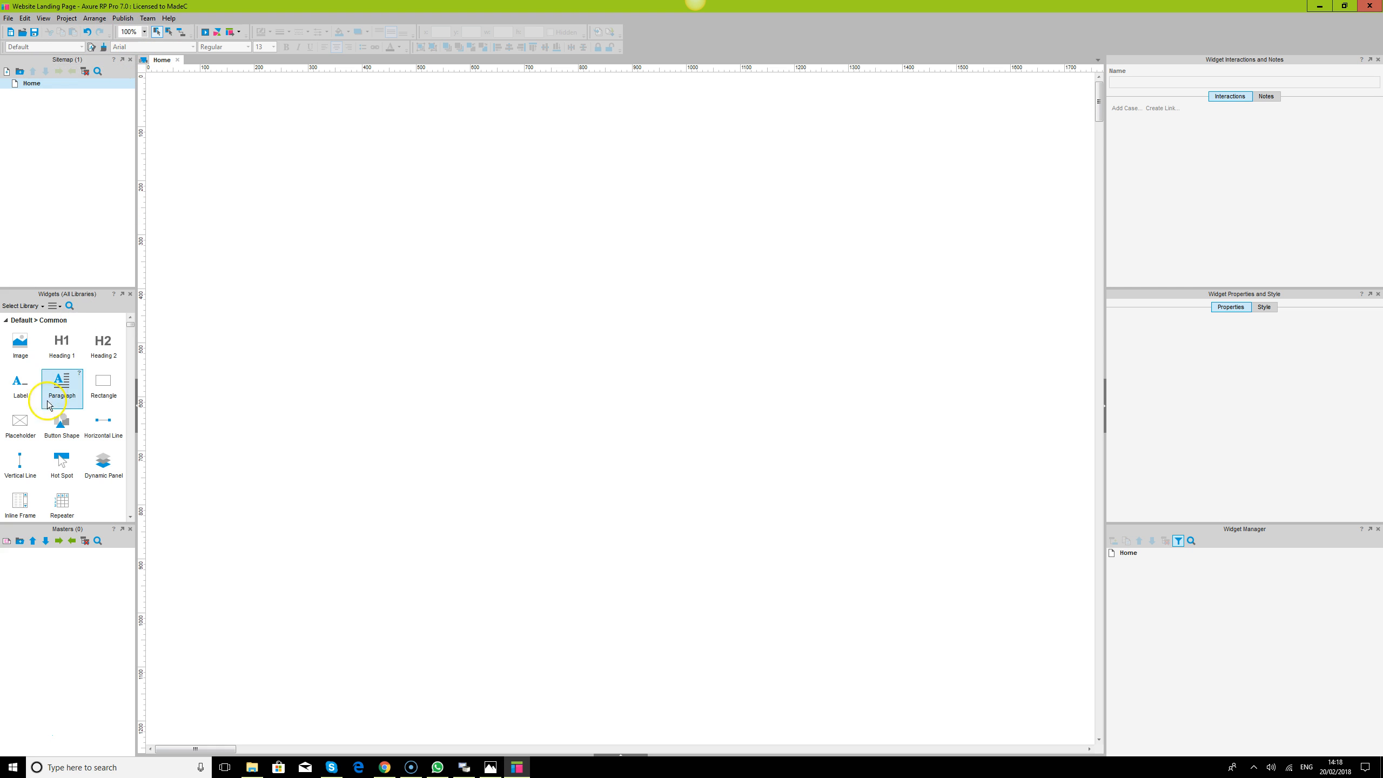
# - Style the Home page with centered page alignment and a background image aligned to horizontal center and vertical middle
pyautogui.click(620, 754)
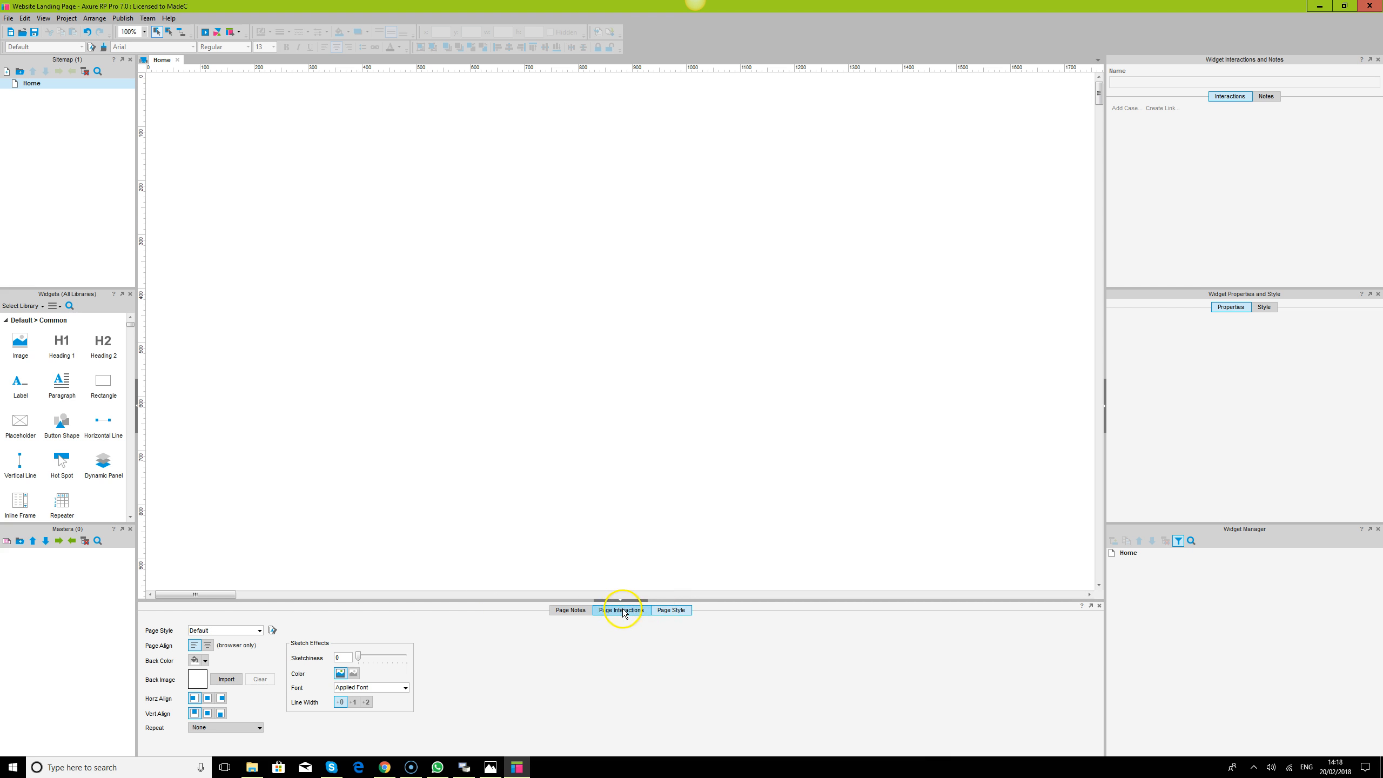
pyautogui.click(207, 645)
pyautogui.click(207, 699)
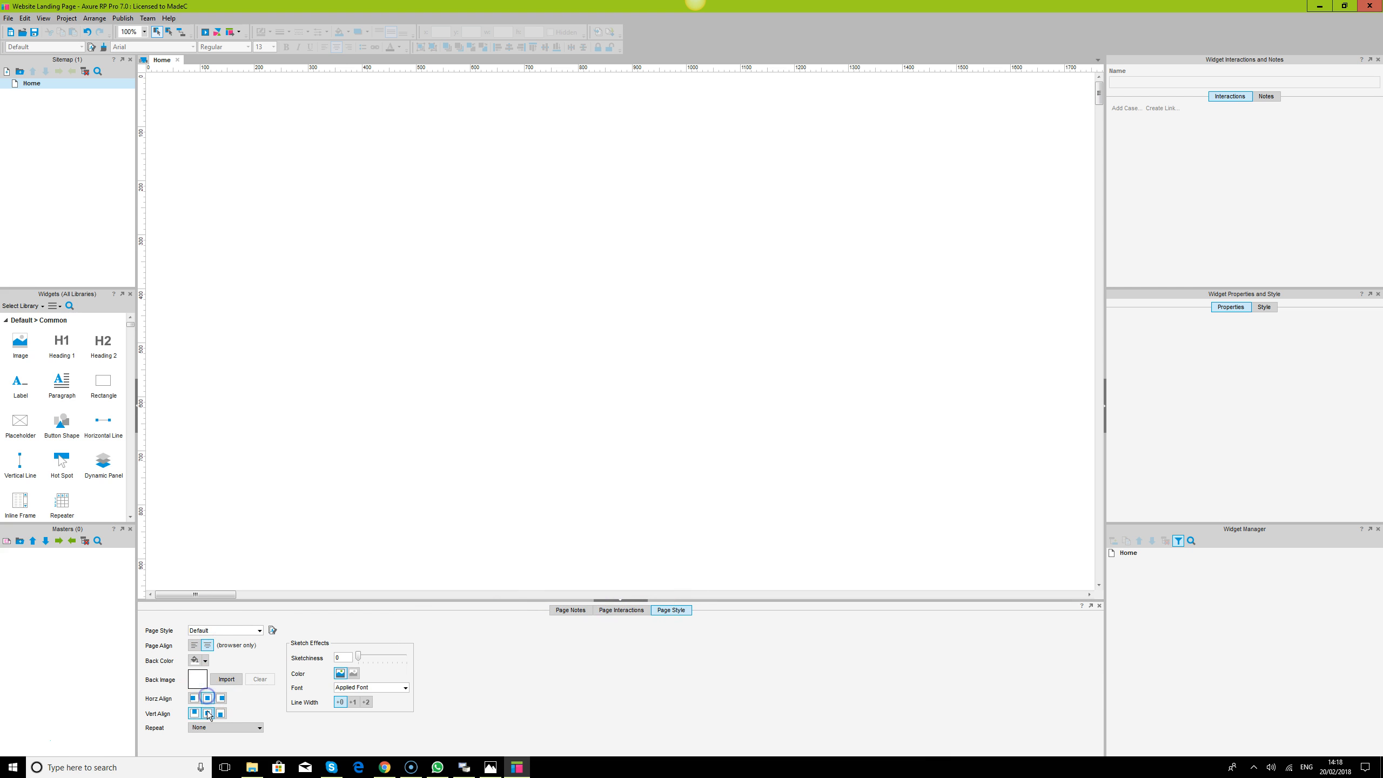
pyautogui.click(207, 713)
pyautogui.click(539, 690)
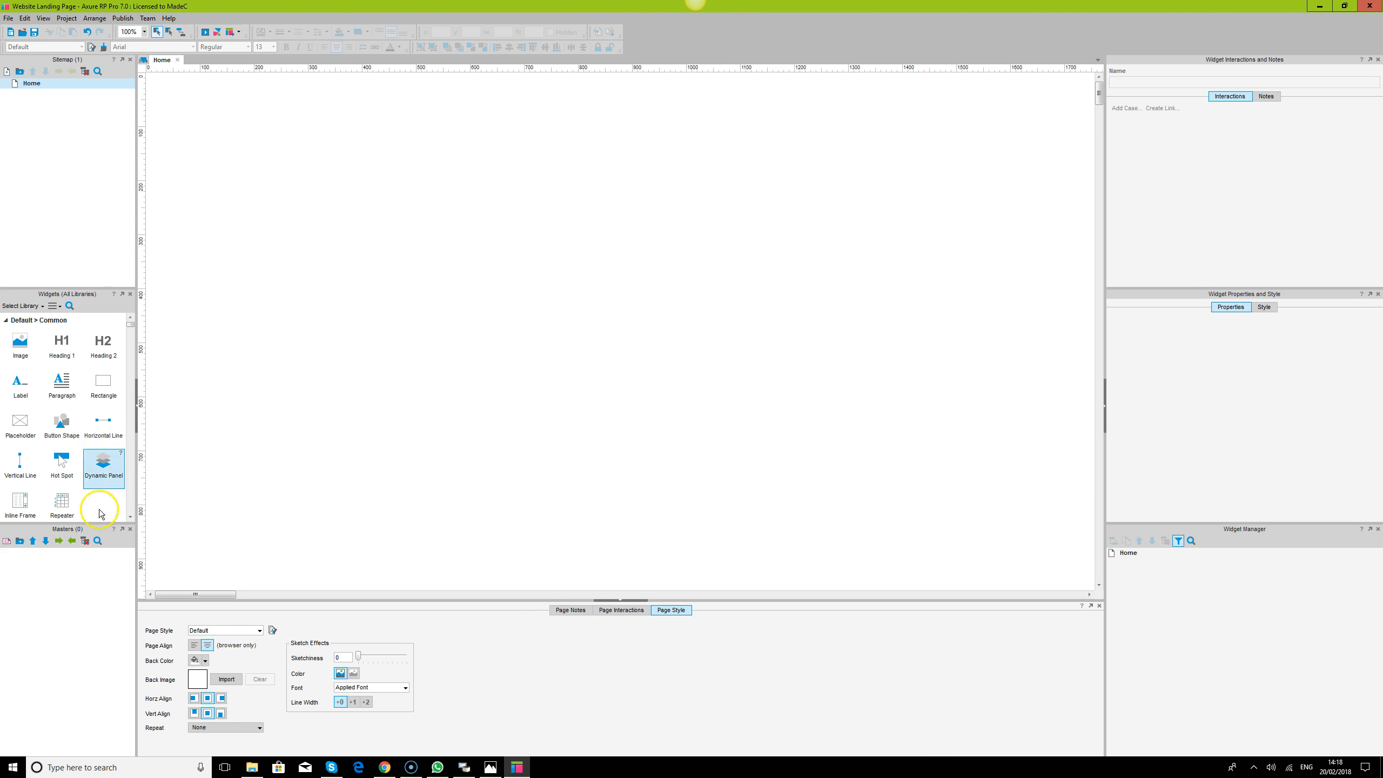
# - Place a rectangle at the canvas origin and set its size to 1000 wide by 960 high
pyautogui.moveTo(105, 390); pyautogui.dragTo(149, 78)
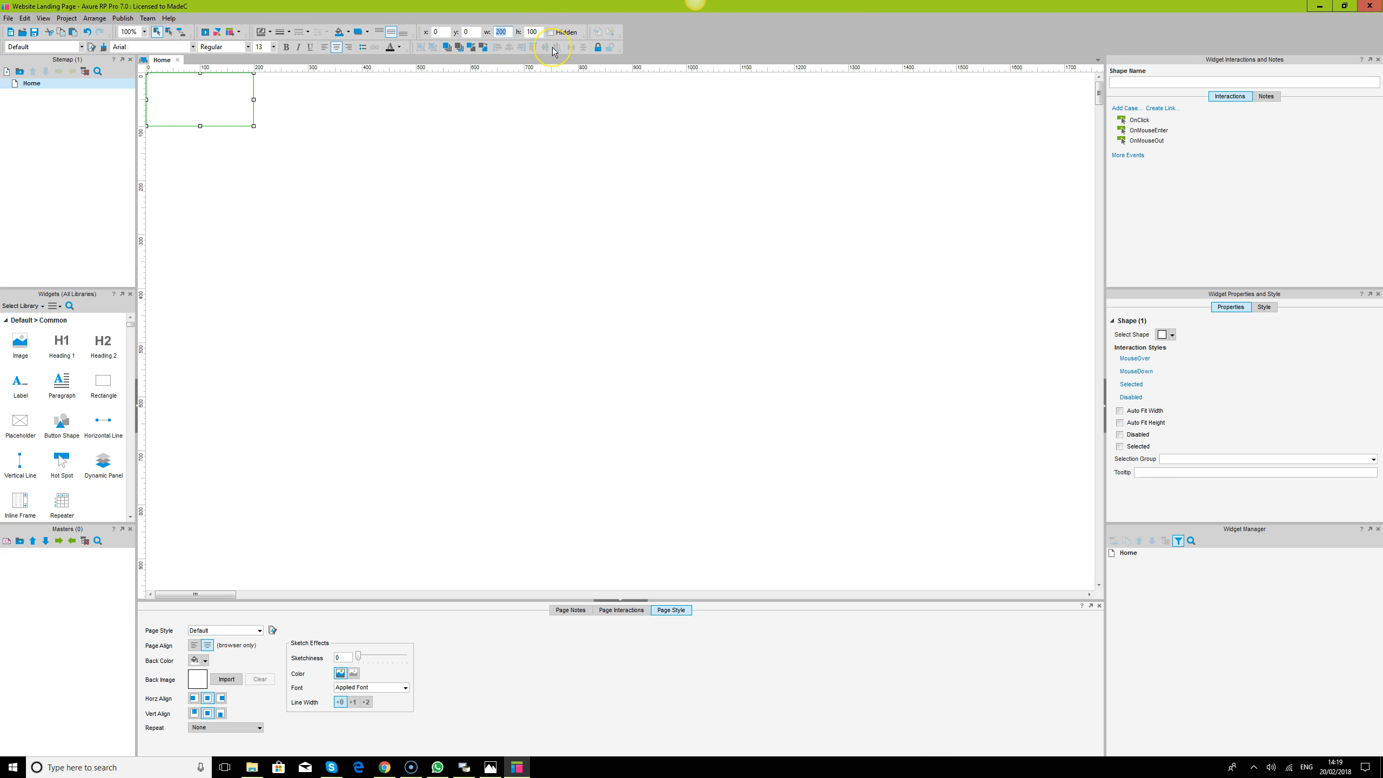
pyautogui.press('BackSpace')
pyautogui.press('BackSpace')
pyautogui.write('1000')
pyautogui.press('Tab')
pyautogui.write('960')
pyautogui.press('Tab')
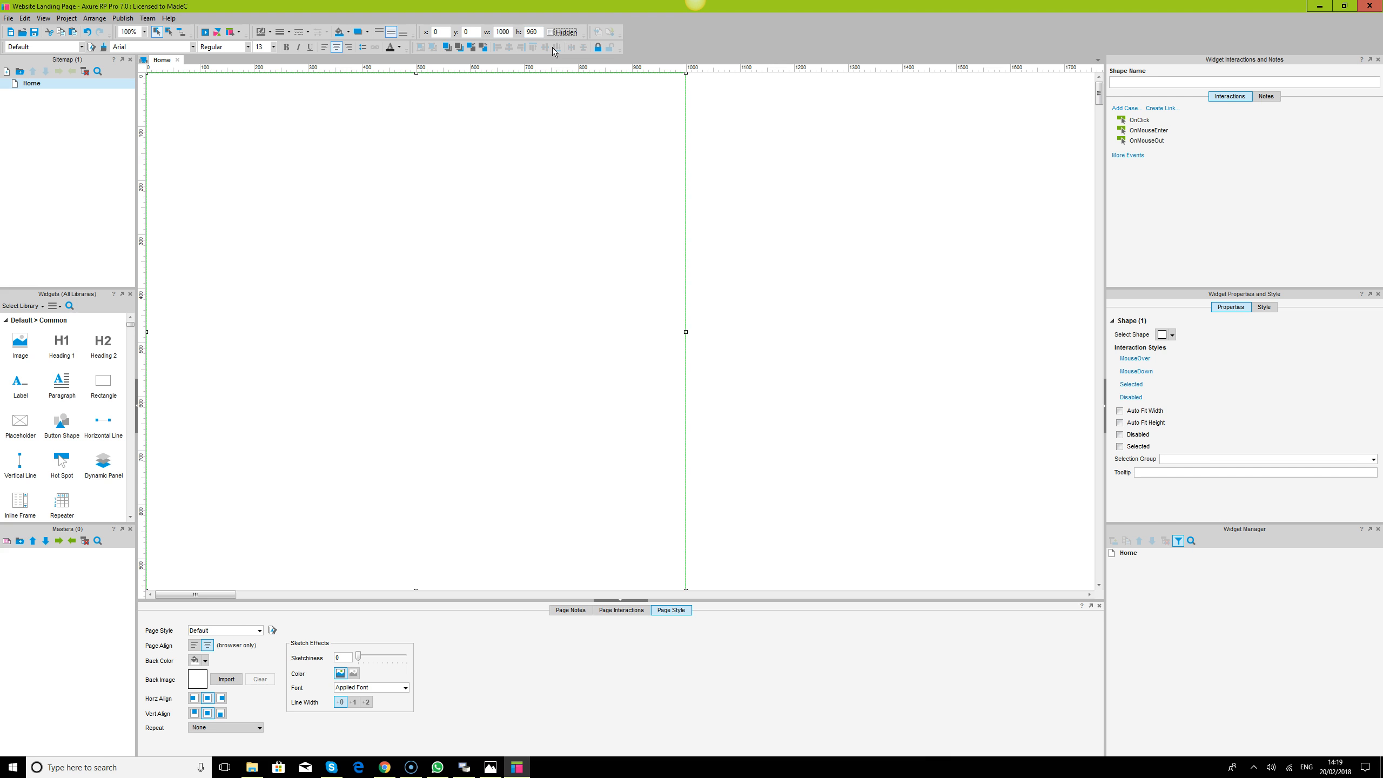
pyautogui.click(626, 601)
pyautogui.click(831, 504)
pyautogui.click(617, 293)
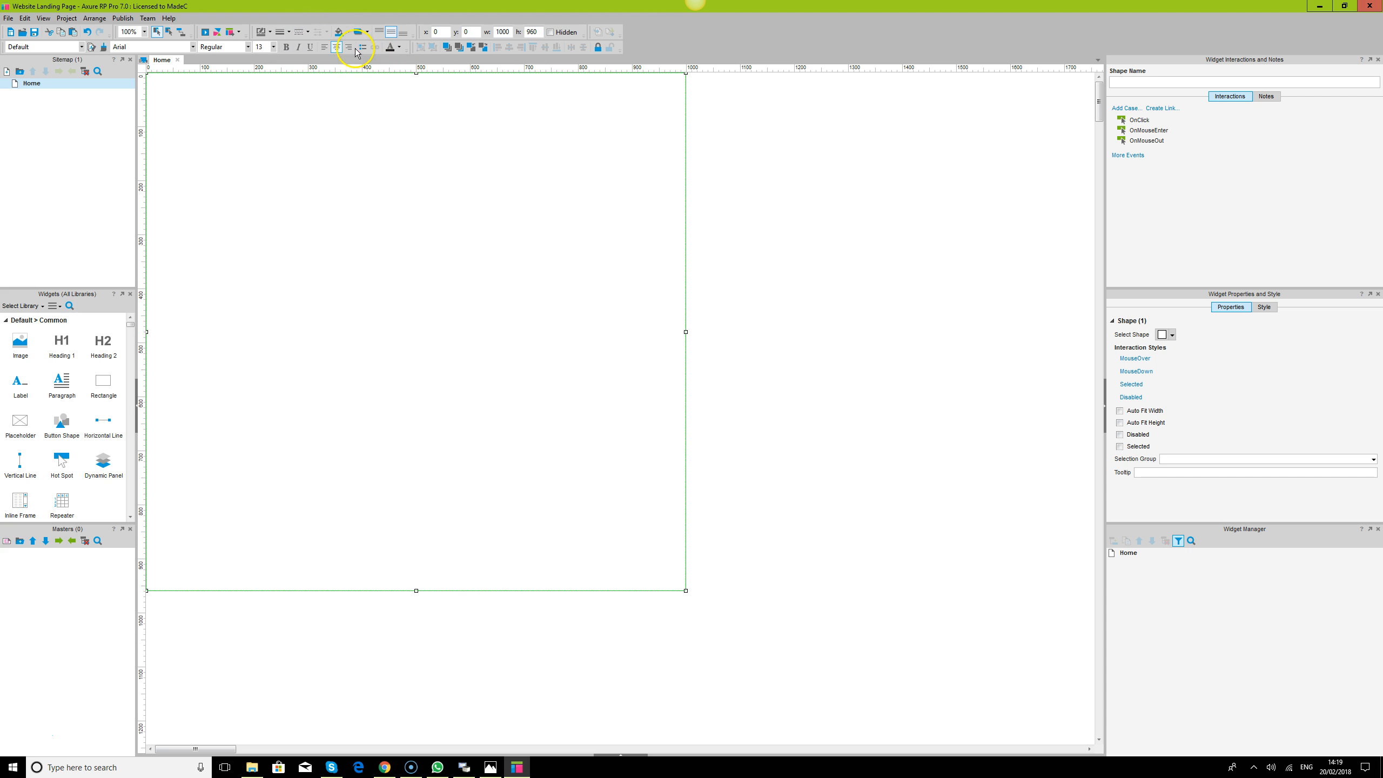
# - Nudge the large rectangle and reset its position to x 0, y 0
pyautogui.moveTo(604, 228); pyautogui.dragTo(608, 233)
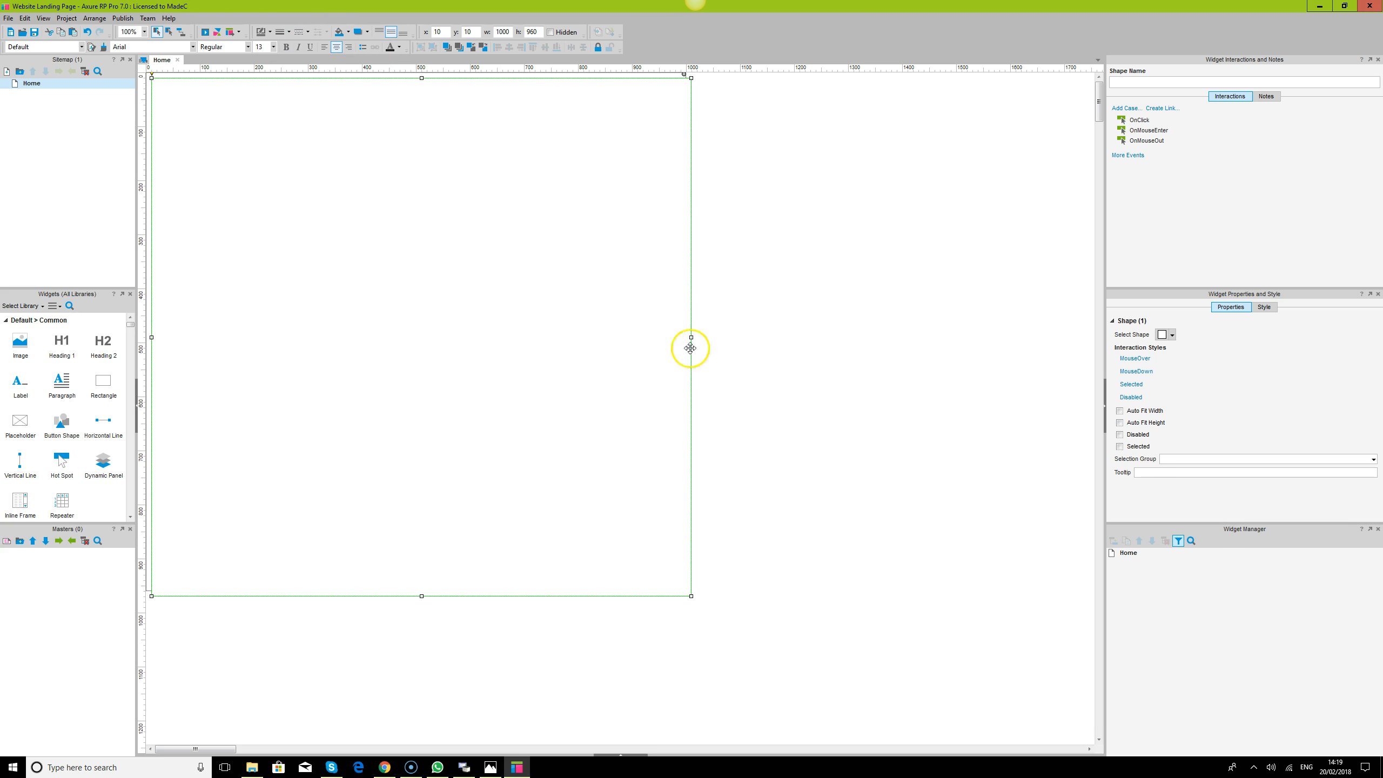
pyautogui.doubleClick(445, 33)
pyautogui.write('0')
pyautogui.press('Tab')
pyautogui.write('0')
pyautogui.press('Tab')
# - Add a copy of the large rectangle narrowed to 400 wide, aligned with the original's left edge
pyautogui.moveTo(685, 332); pyautogui.dragTo(361, 281)
pyautogui.click(441, 266)
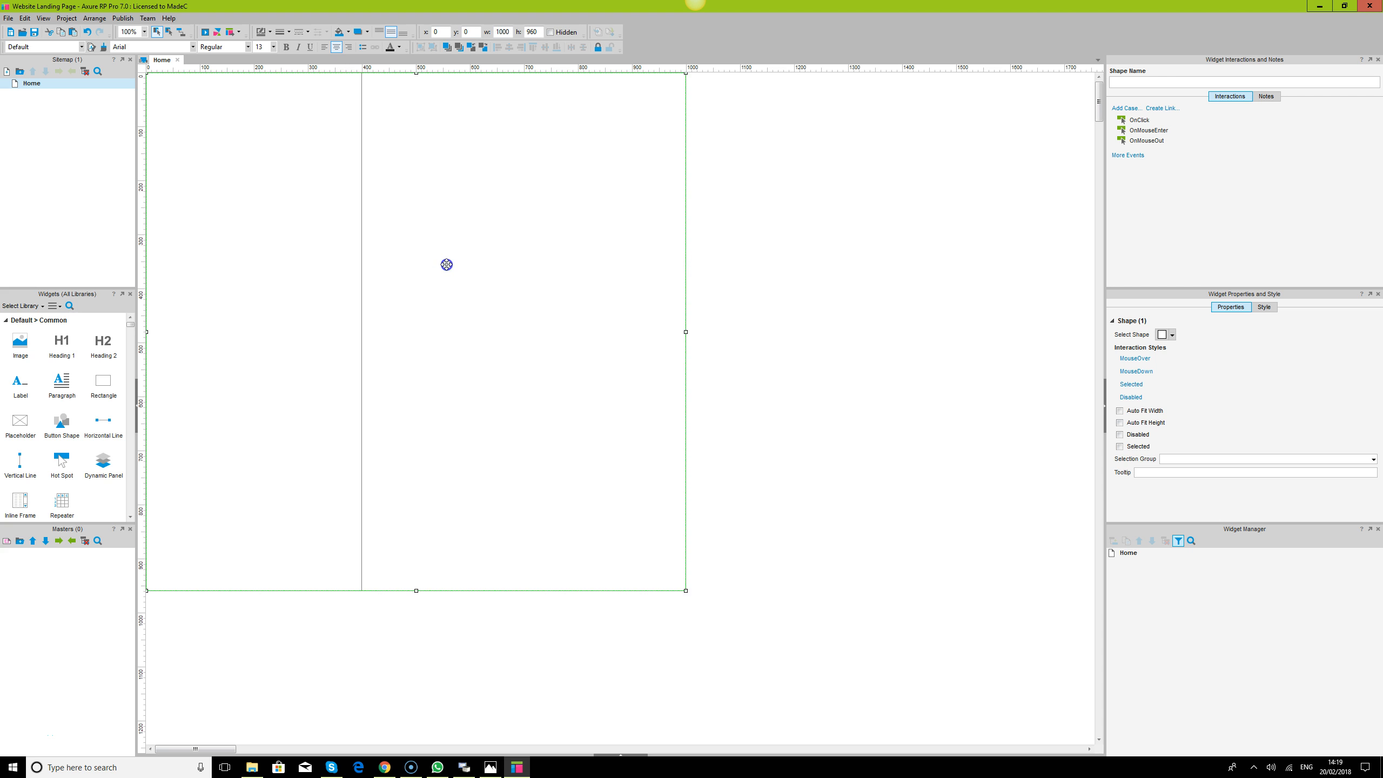
pyautogui.click(800, 250)
# - Convert the 400-wide rectangle to a dynamic panel and name it "Side bar"
pyautogui.click(257, 183)
pyautogui.rightClick(258, 182)
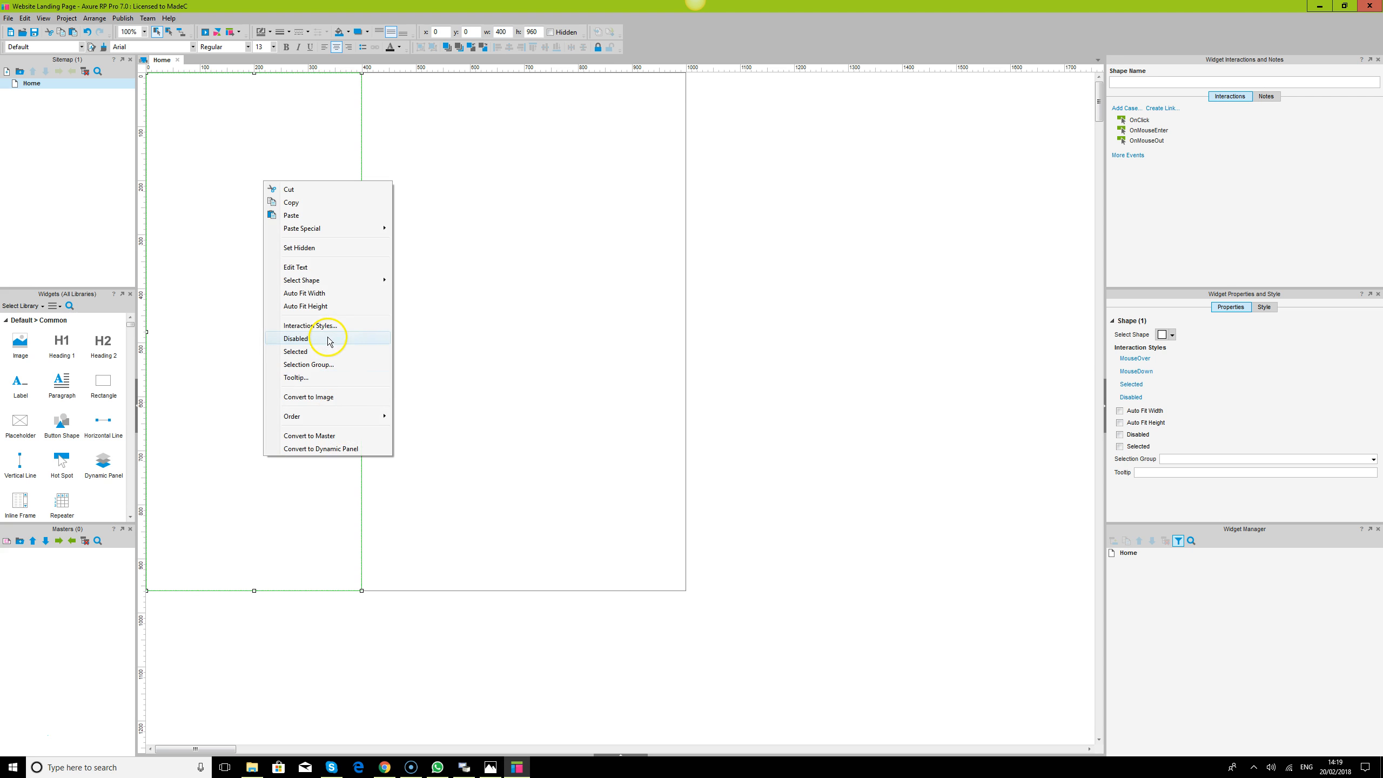
pyautogui.click(346, 449)
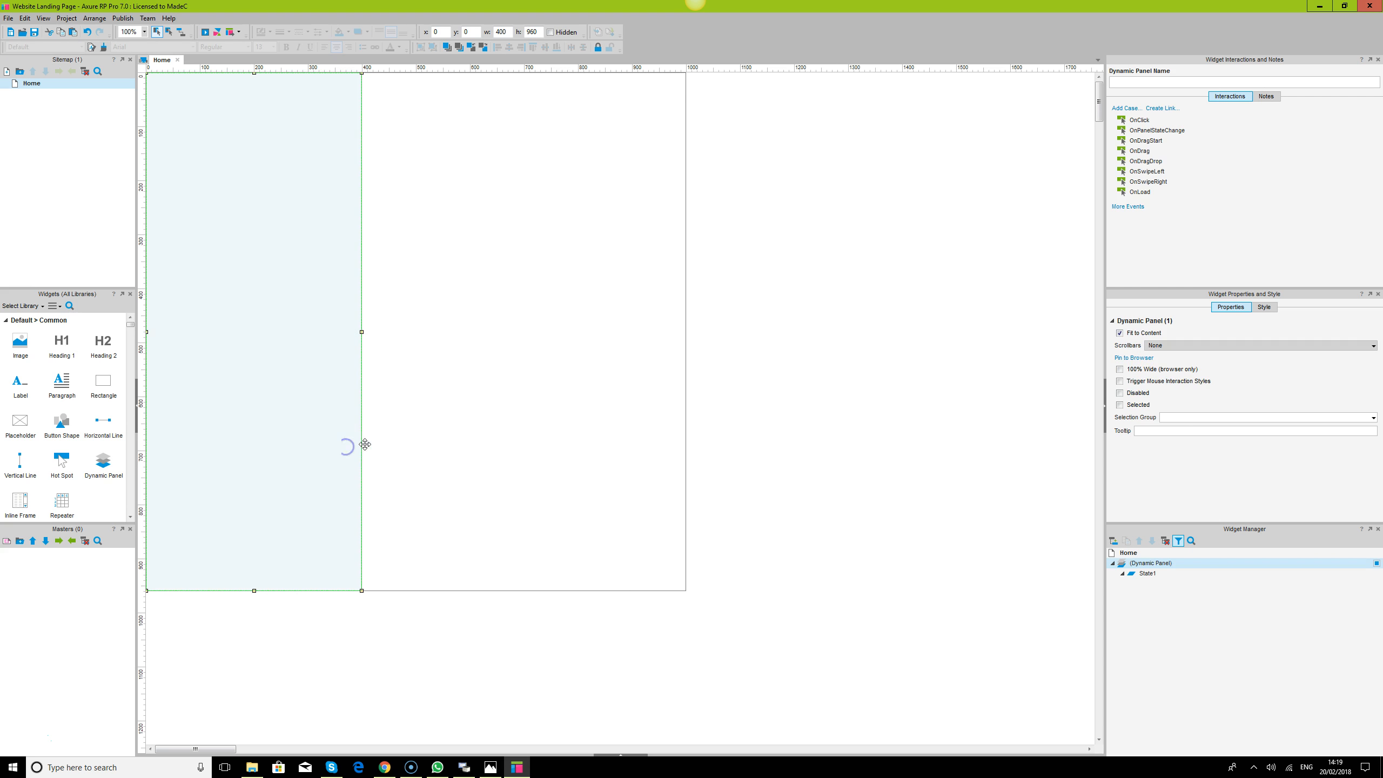
pyautogui.click(1152, 564)
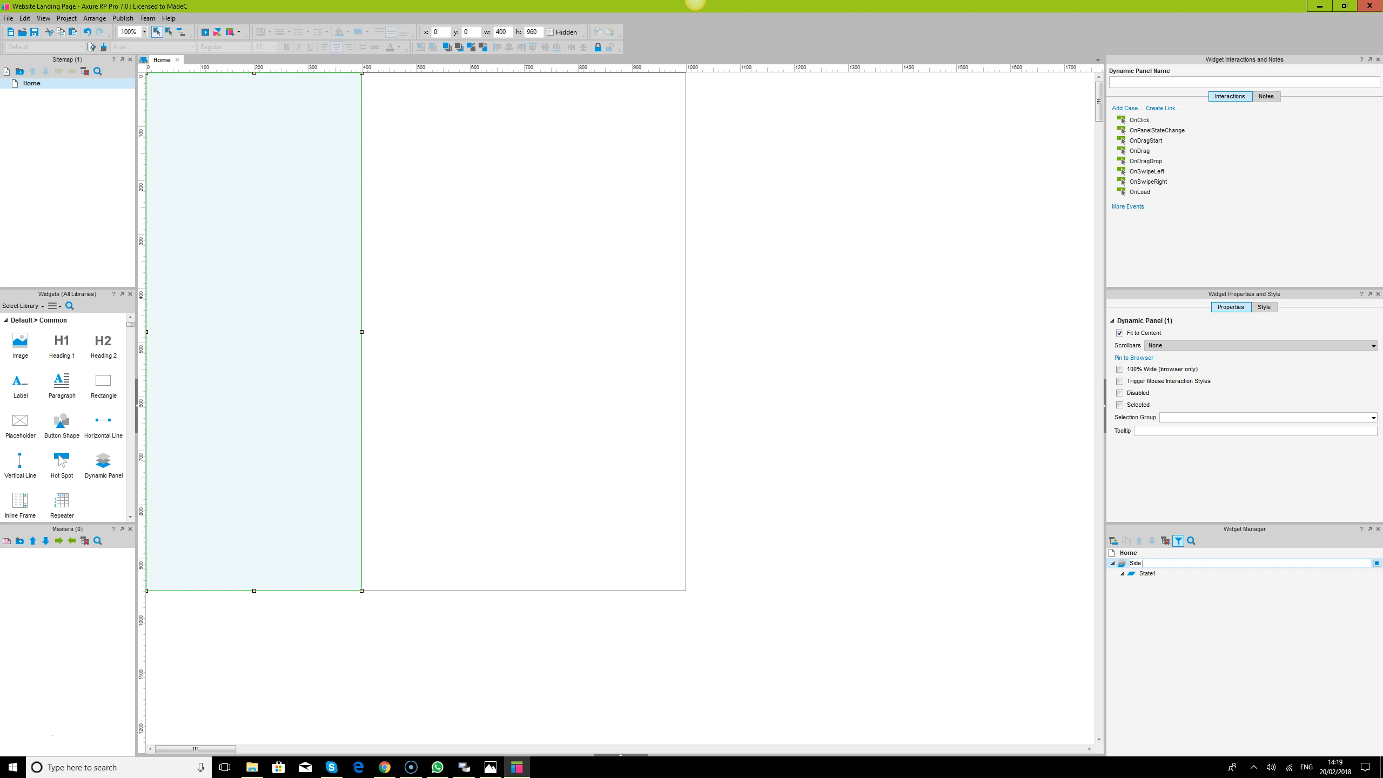
pyautogui.click(809, 305)
pyautogui.click(266, 100)
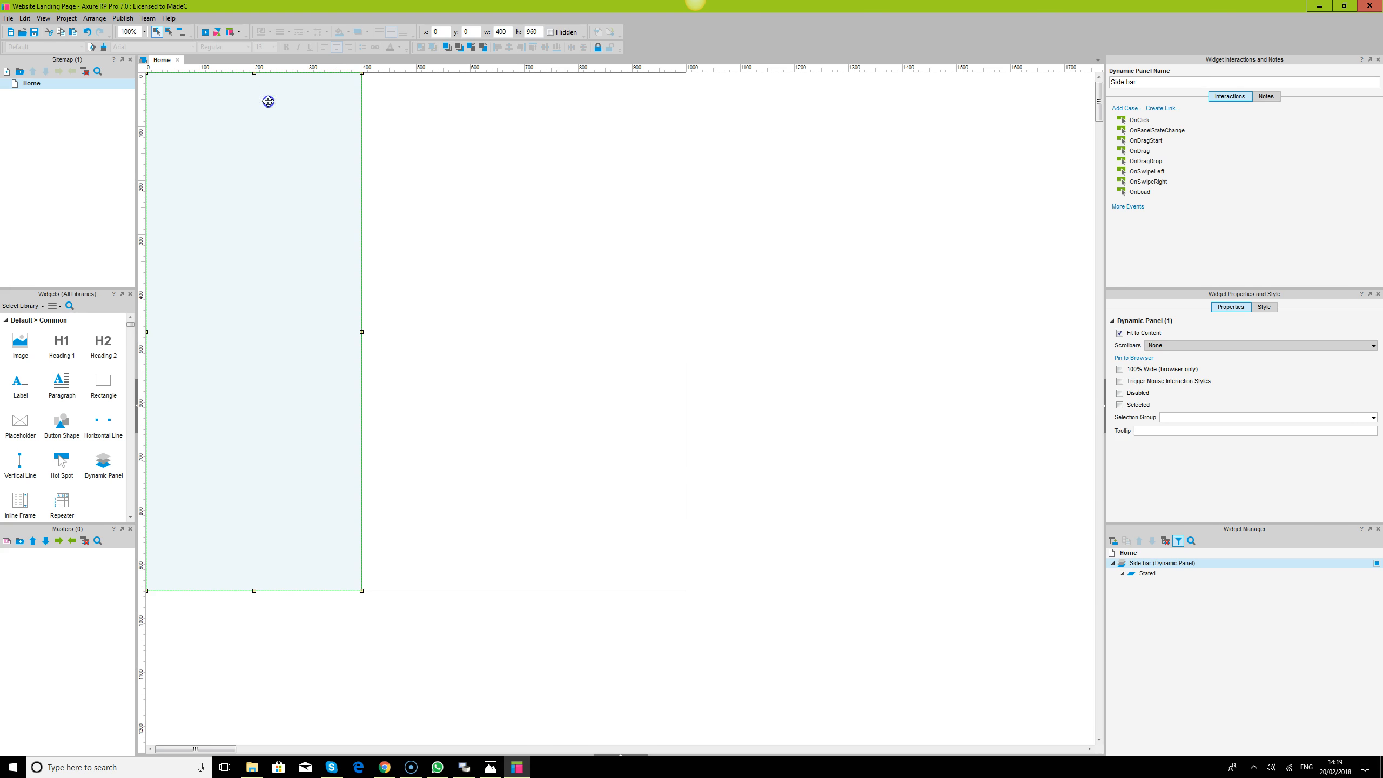
# - Pin the Side bar panel to the browser window at left and top, kept in front
pyautogui.click(1132, 358)
pyautogui.click(615, 322)
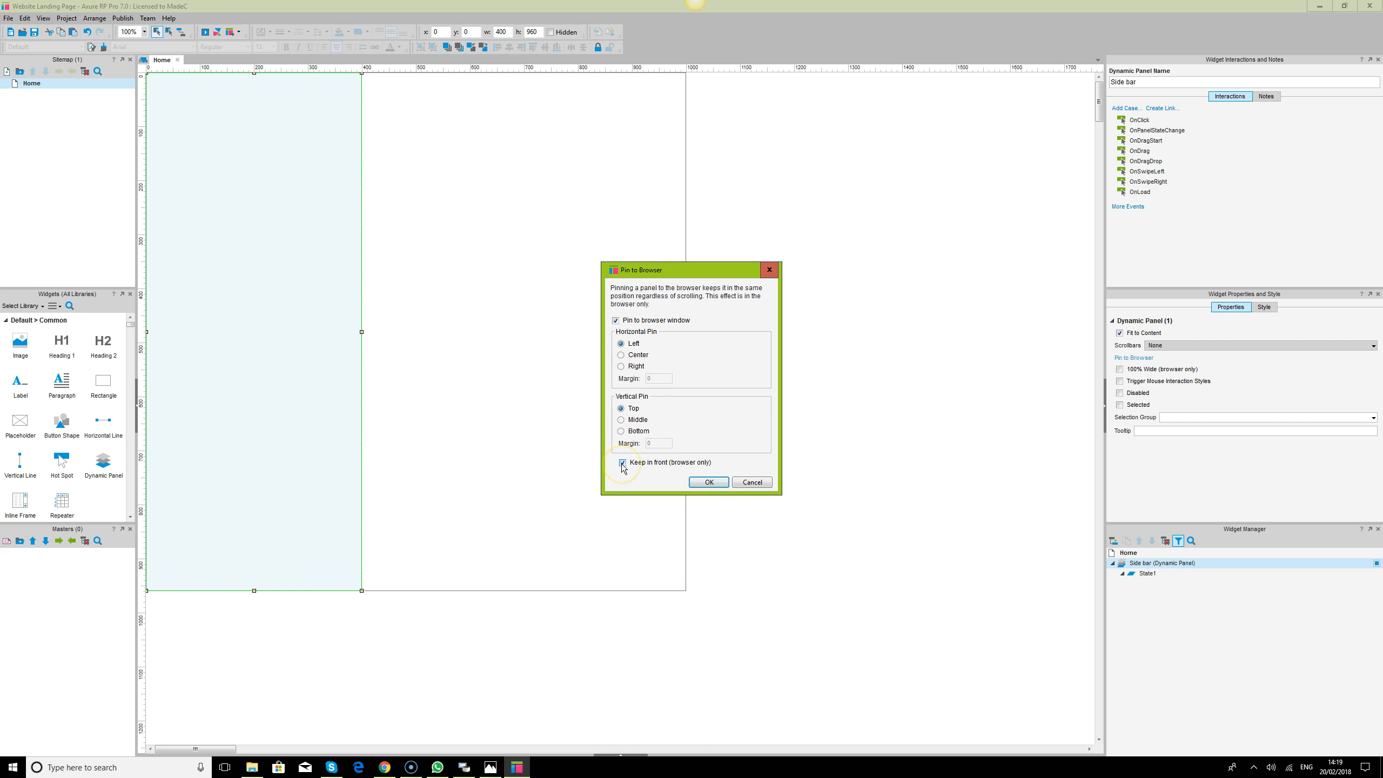
pyautogui.click(715, 484)
pyautogui.click(818, 428)
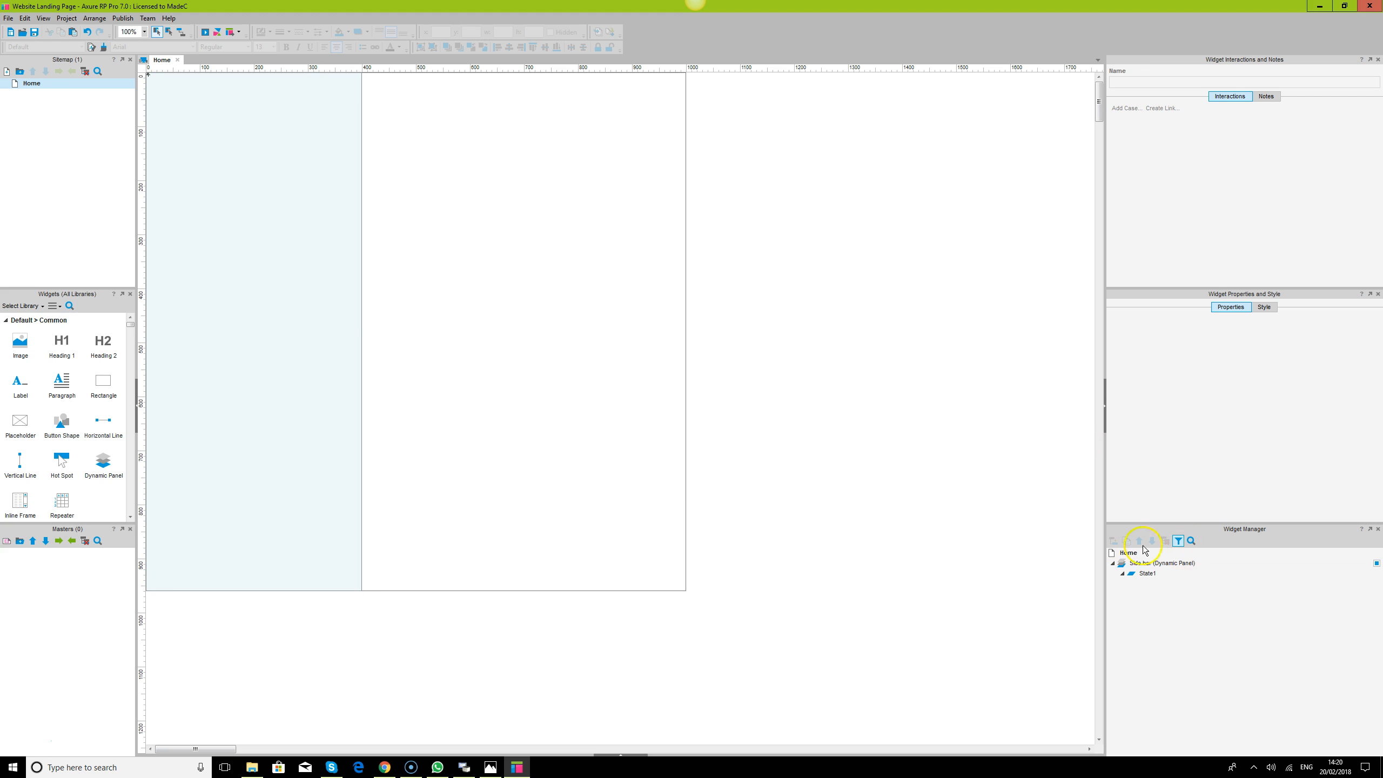
# - In State1 of the Side bar panel, remove the rectangle's outline and set its font to Maven Pro
pyautogui.doubleClick(1143, 573)
pyautogui.click(334, 163)
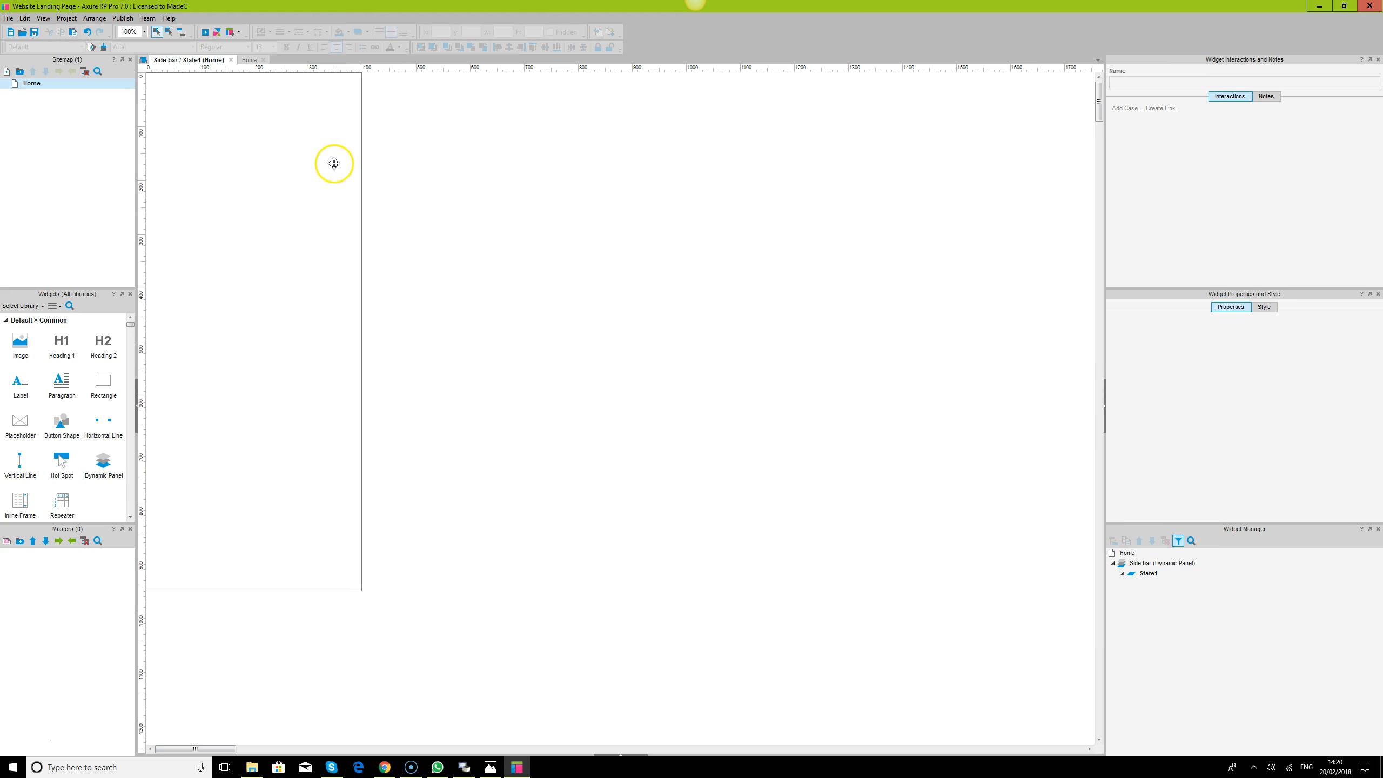
pyautogui.click(323, 48)
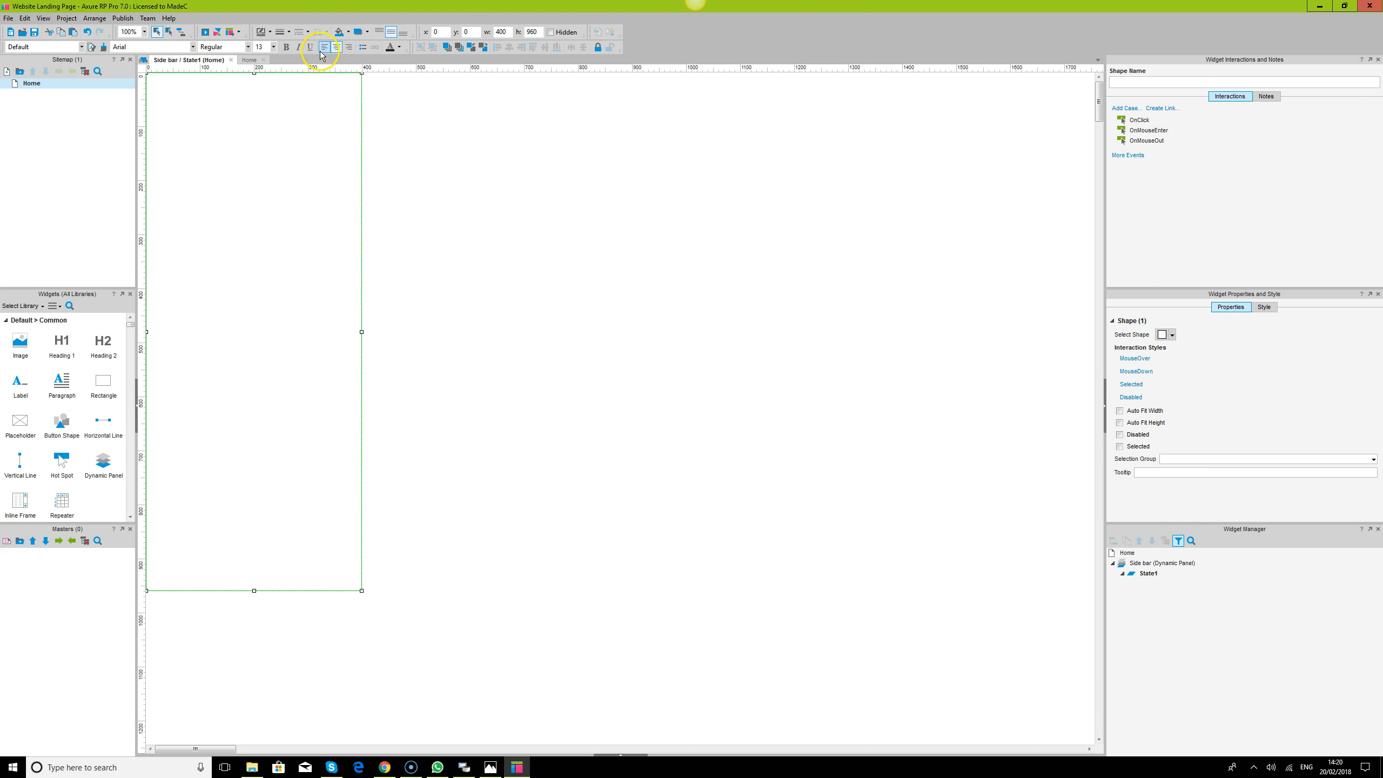
pyautogui.click(289, 31)
pyautogui.click(273, 51)
pyautogui.write('Mav')
pyautogui.click(516, 252)
pyautogui.click(276, 114)
# - Set the back color of the panel's State1 to black (000000) at 75 opacity from the recent colors
pyautogui.click(618, 750)
pyautogui.click(618, 755)
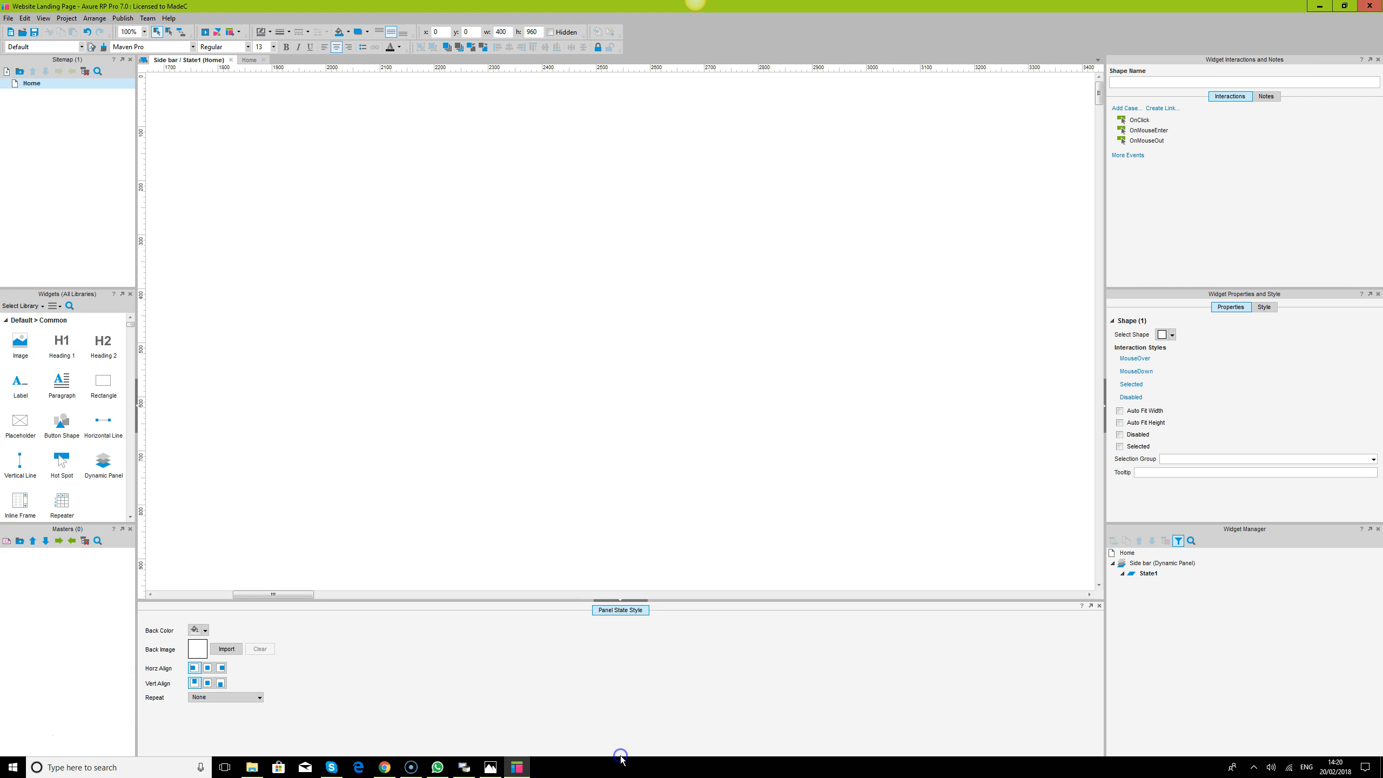
pyautogui.click(226, 595)
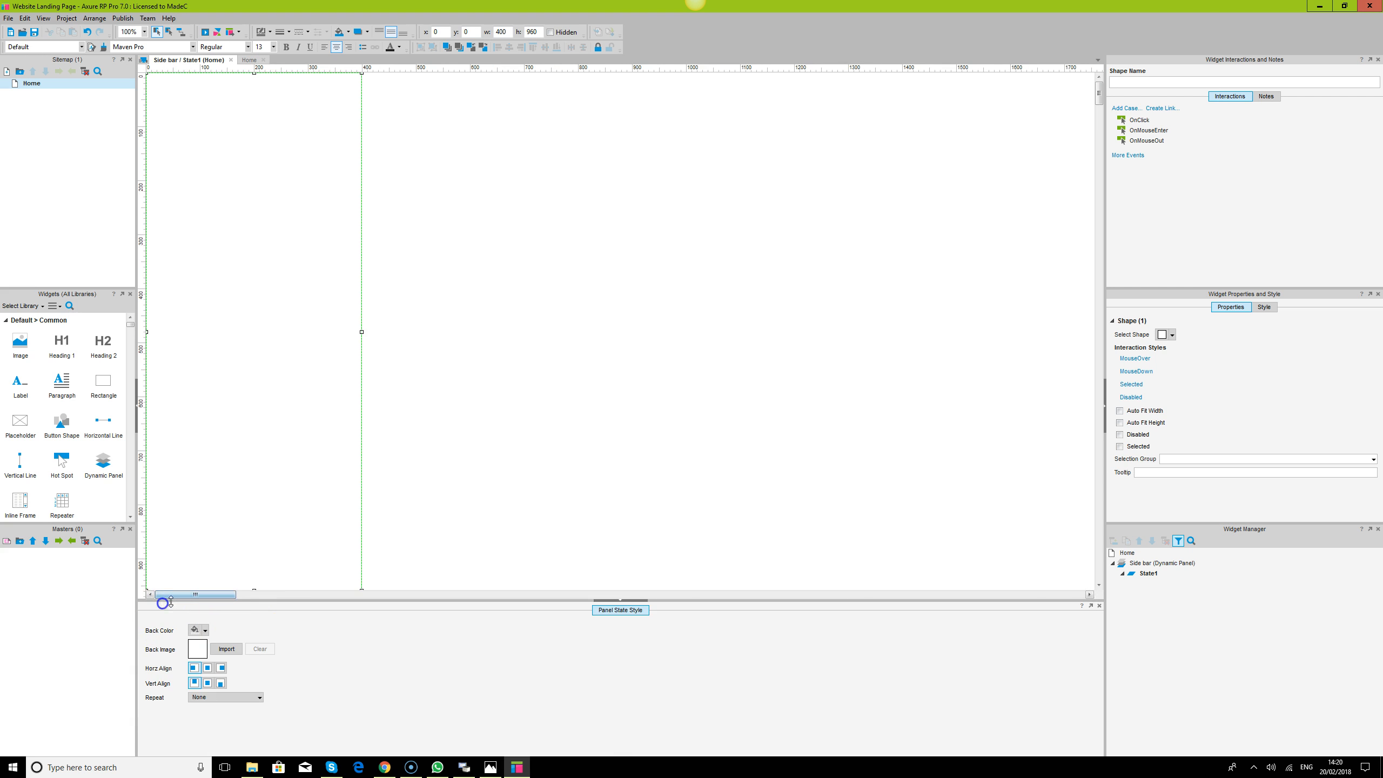
pyautogui.click(196, 630)
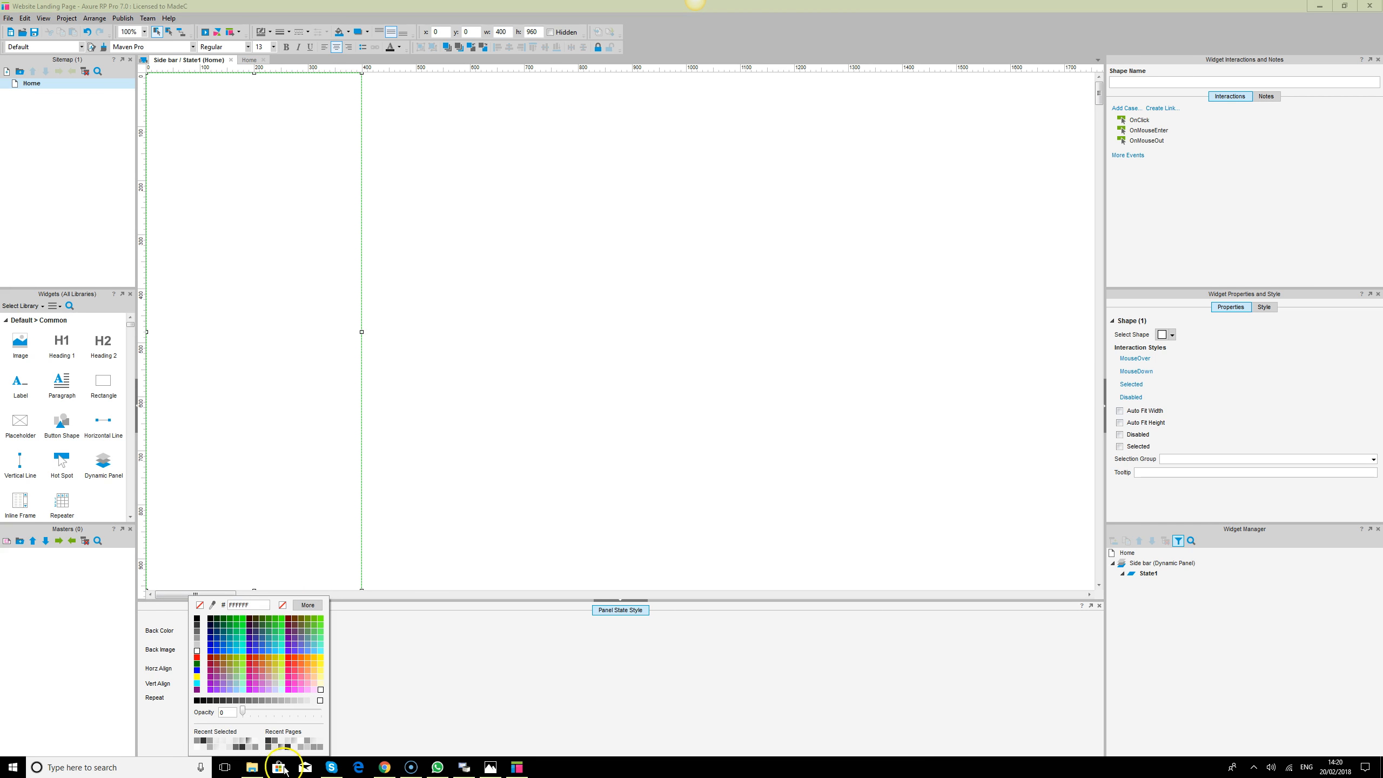
pyautogui.click(268, 741)
pyautogui.click(249, 741)
pyautogui.click(236, 748)
pyautogui.click(249, 741)
pyautogui.click(250, 743)
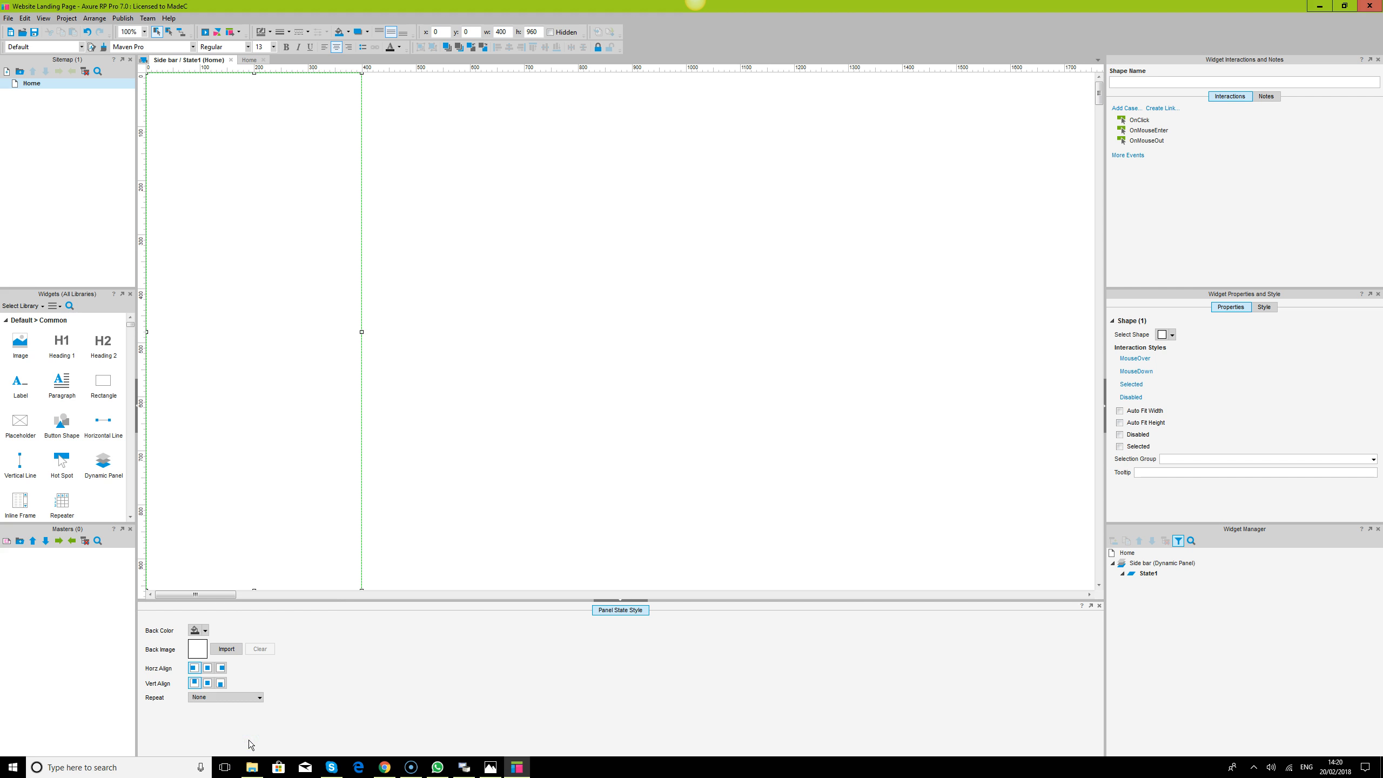
# - Fill the sidebar rectangle in State1 with dark grey
pyautogui.click(497, 260)
pyautogui.click(250, 223)
pyautogui.click(349, 35)
pyautogui.click(427, 68)
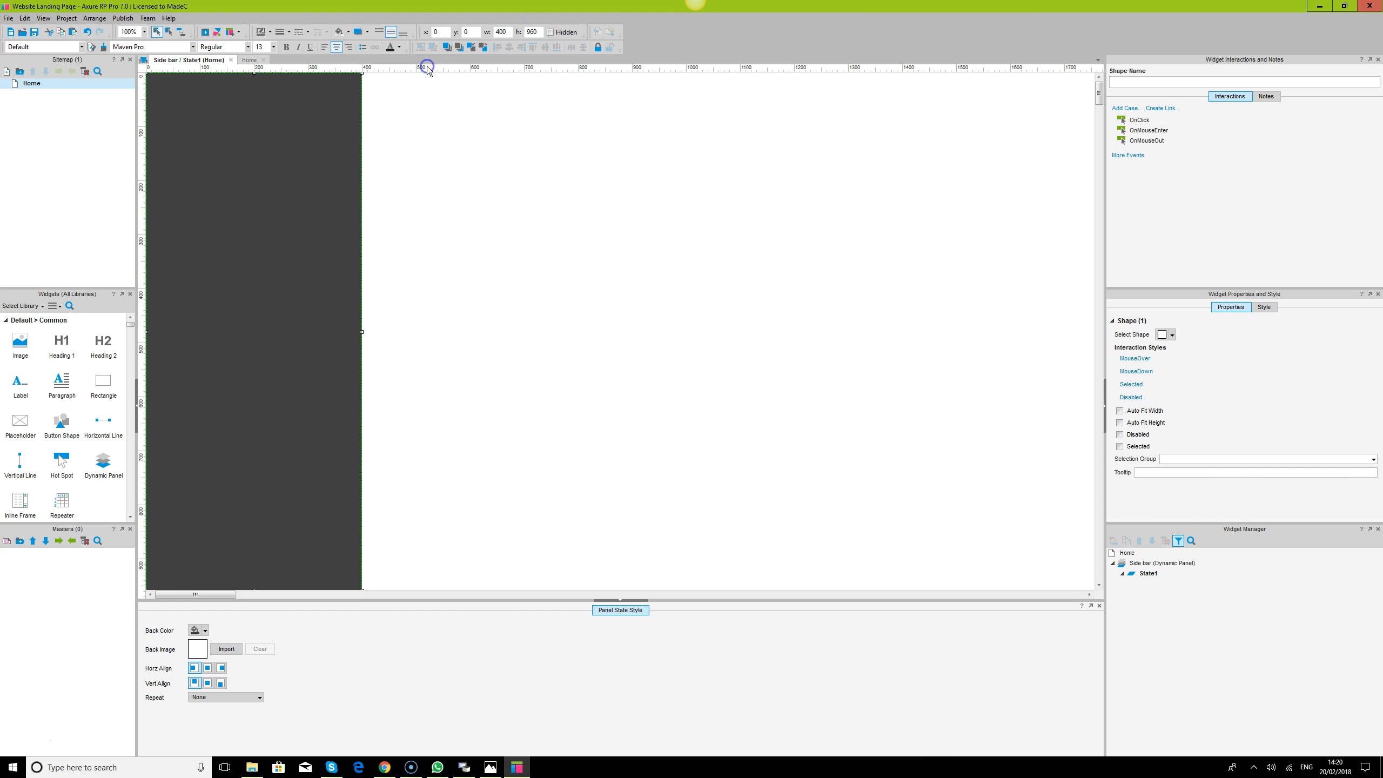
# - Choose a recent dark color again as State1's back color and deselect the rectangle
pyautogui.click(205, 632)
pyautogui.click(218, 746)
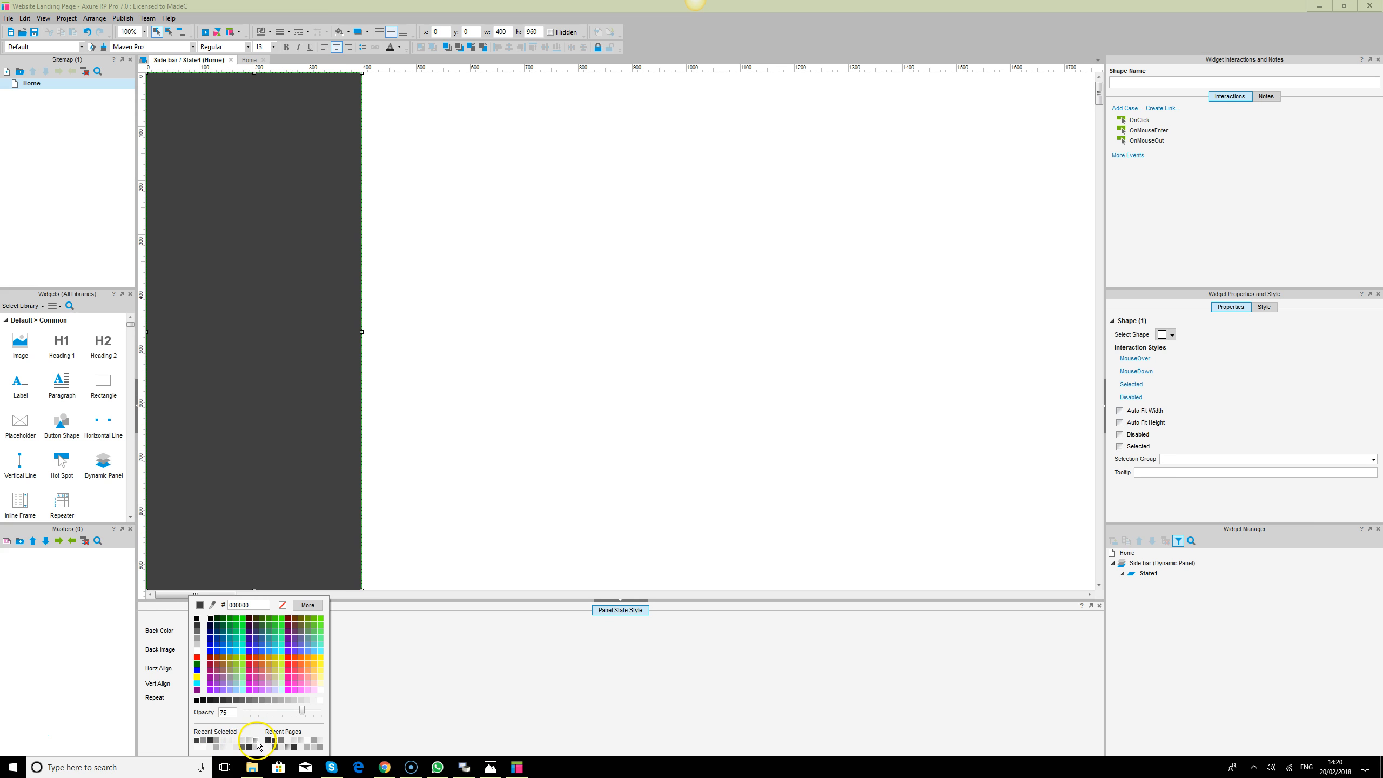
pyautogui.click(257, 742)
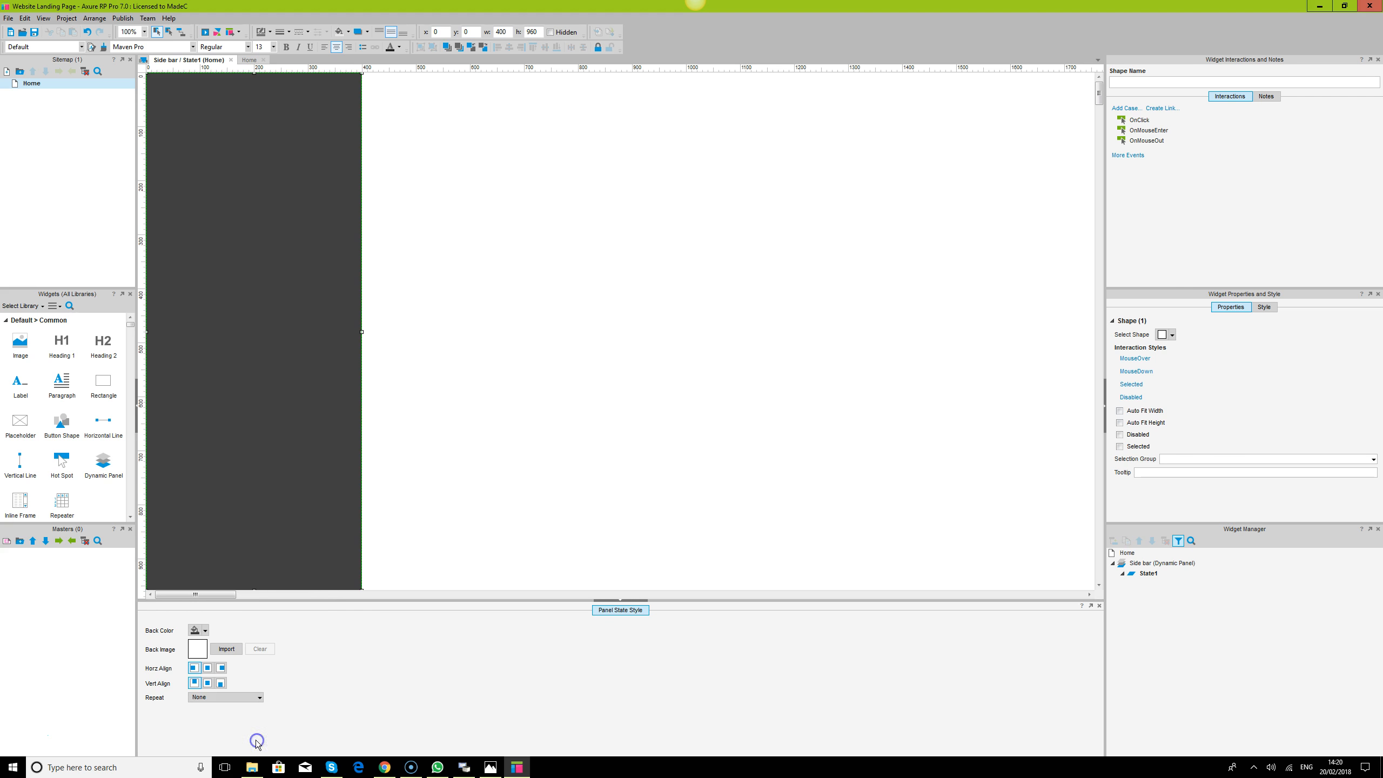
pyautogui.click(606, 269)
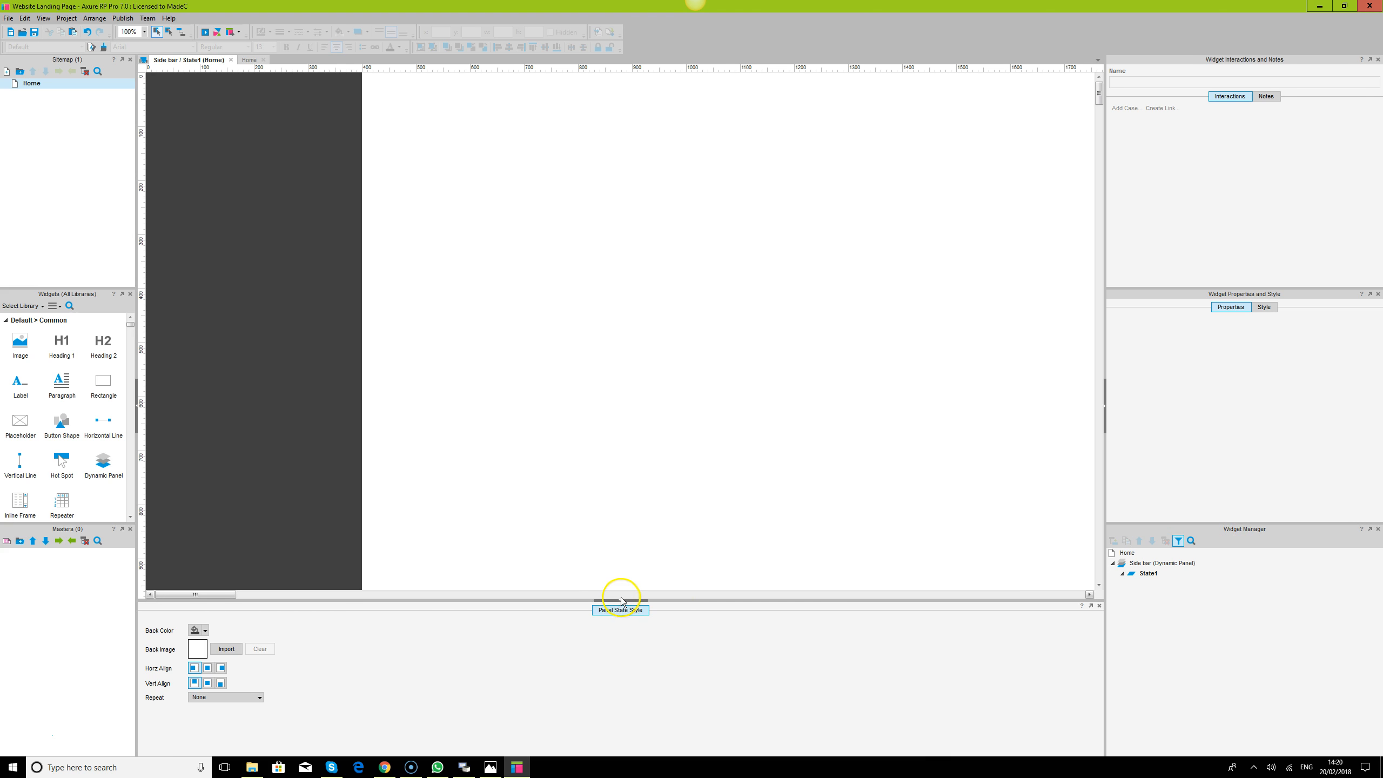
# - On the Home page, remove the large 1000 by 960 rectangle's outline and set its font to Maven Pro
pyautogui.doubleClick(79, 85)
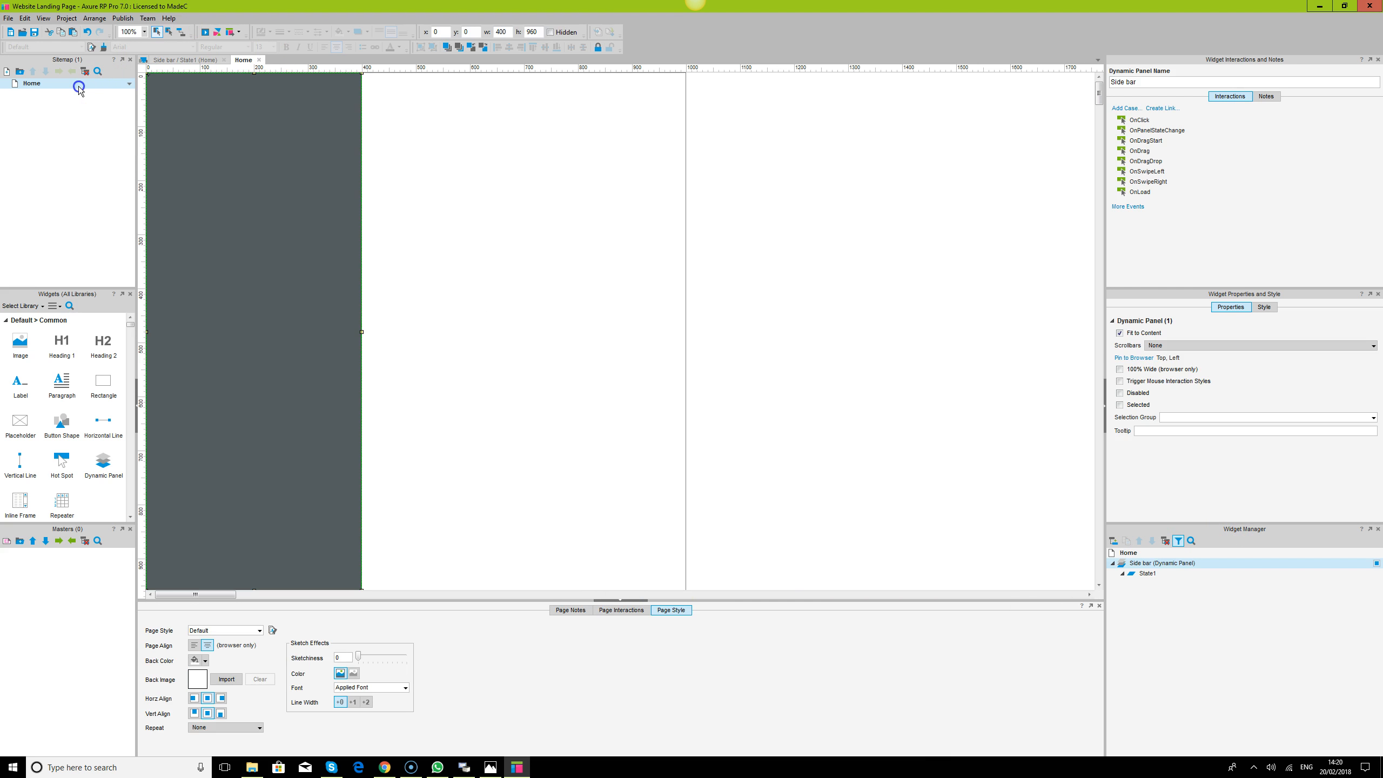
pyautogui.click(402, 188)
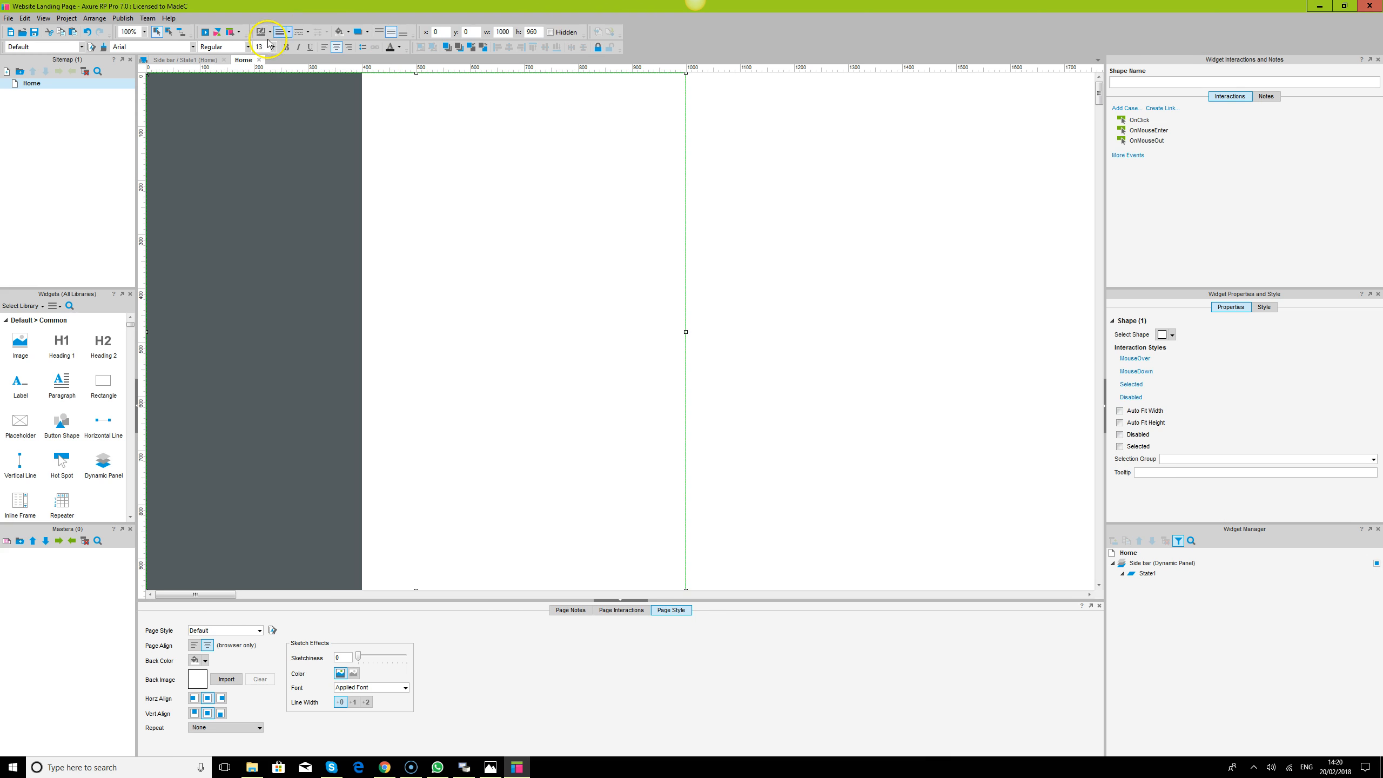
pyautogui.click(288, 33)
pyautogui.click(168, 51)
pyautogui.write('Maven Pro')
pyautogui.click(777, 196)
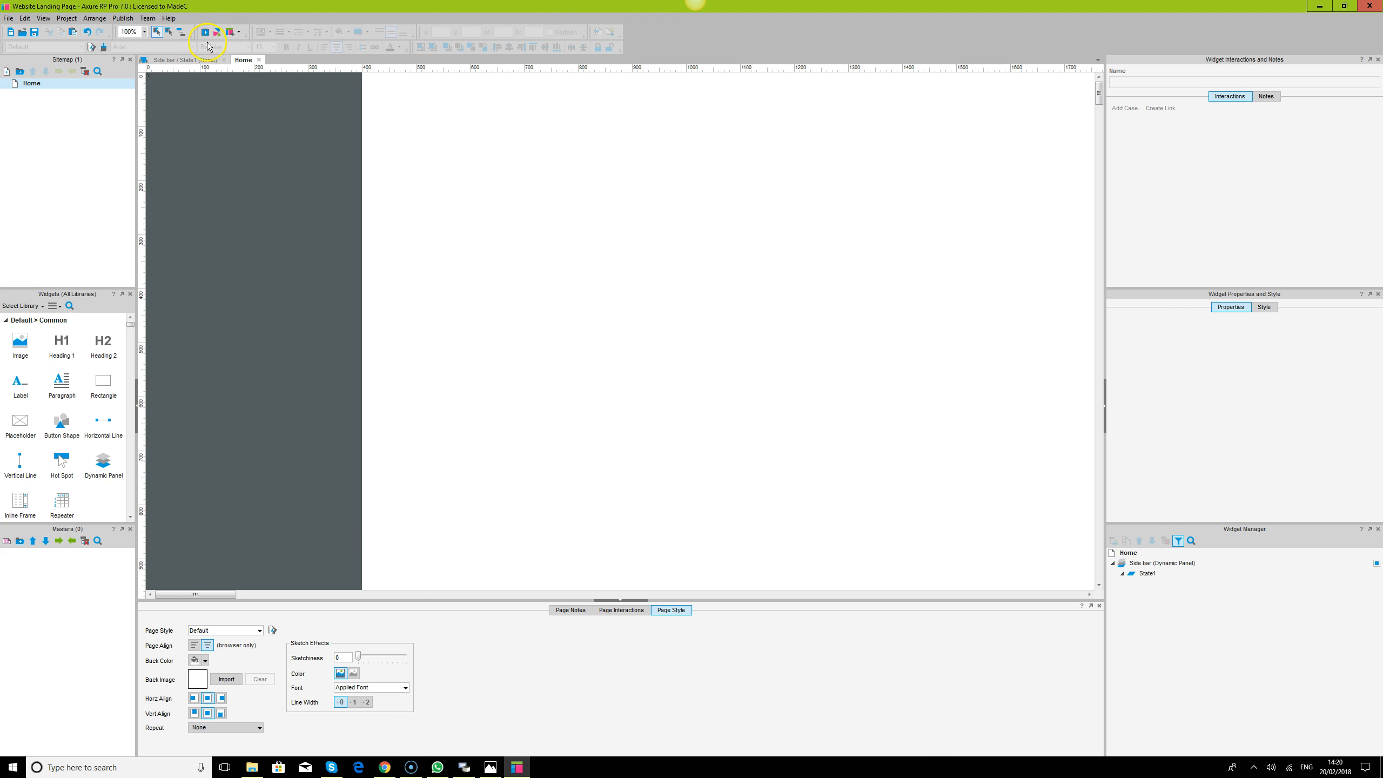
# - Preview the Home page prototype in the browser
pyautogui.click(207, 35)
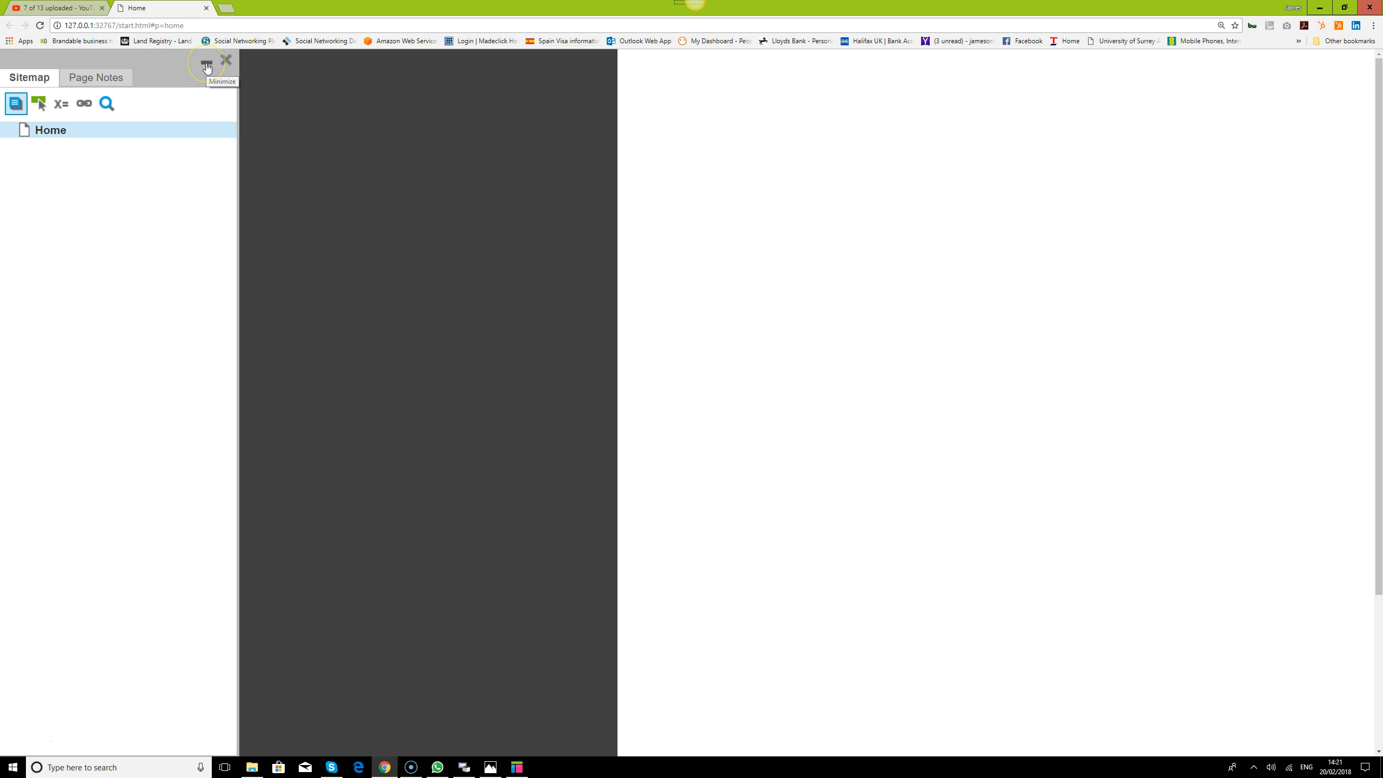
# - Minimize the preview's sitemap pane and inspect the side bar and main area while scrolling the page
pyautogui.click(207, 64)
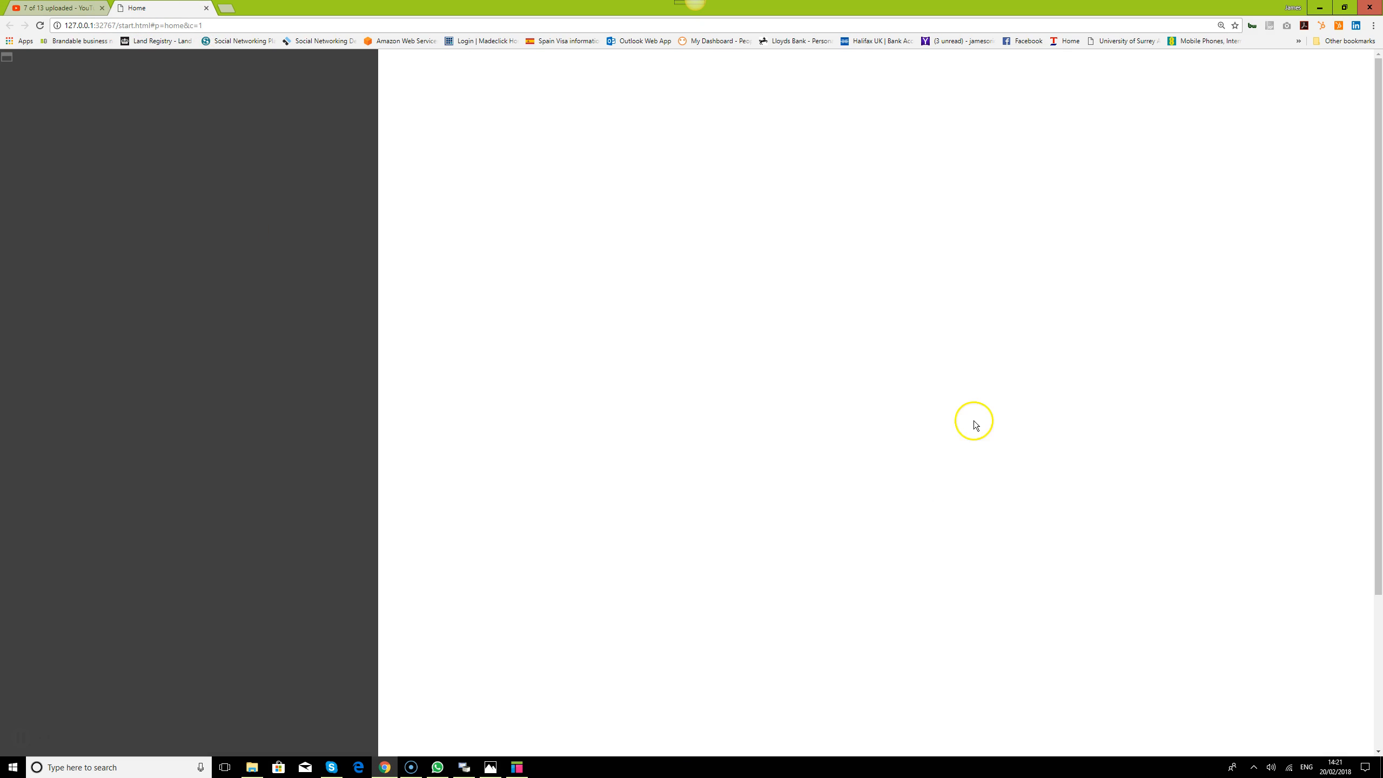
pyautogui.scroll(-2, 828, 490)
pyautogui.scroll(2, 822, 599)
pyautogui.scroll(-3, 815, 753)
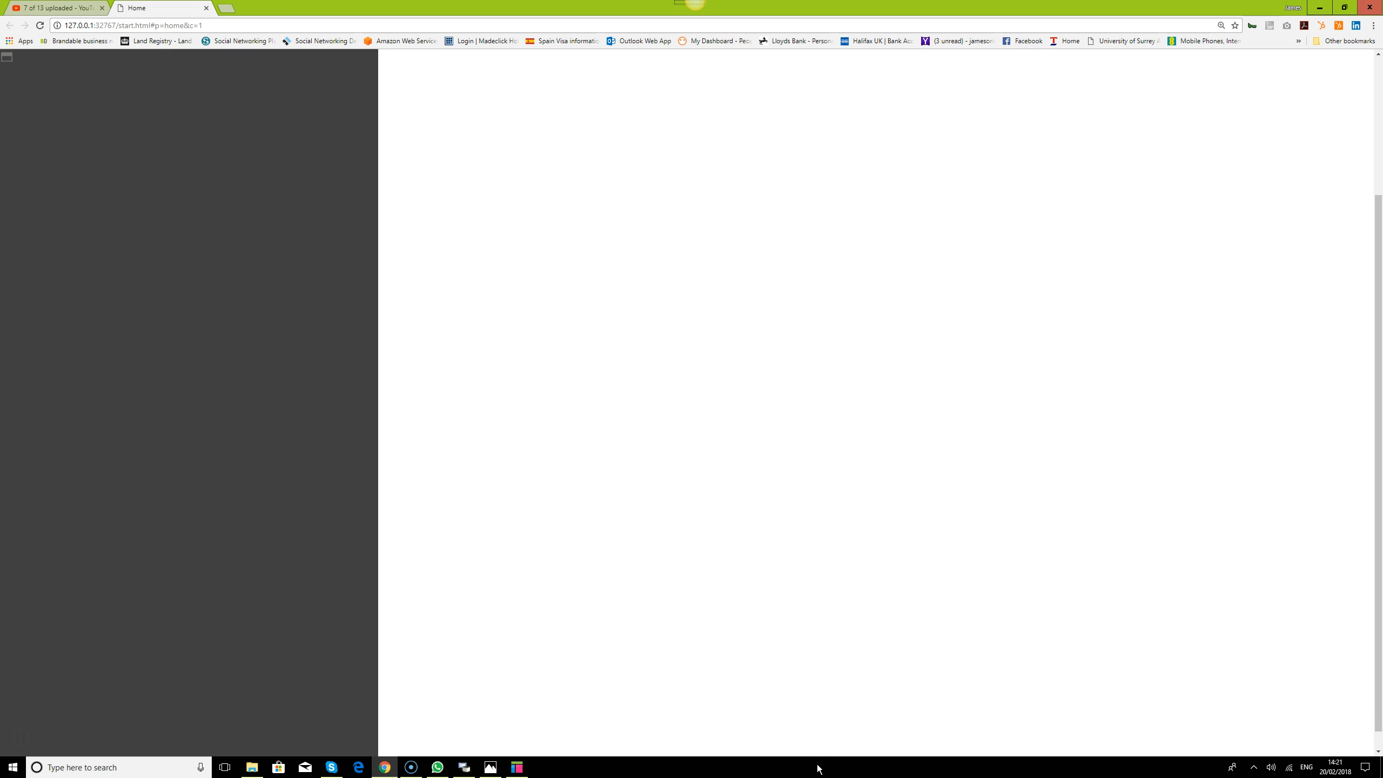
# - Switch back to Axure, collapse the page settings pane and convert the 1000 by 960 rectangle to a dynamic panel
pyautogui.click(516, 766)
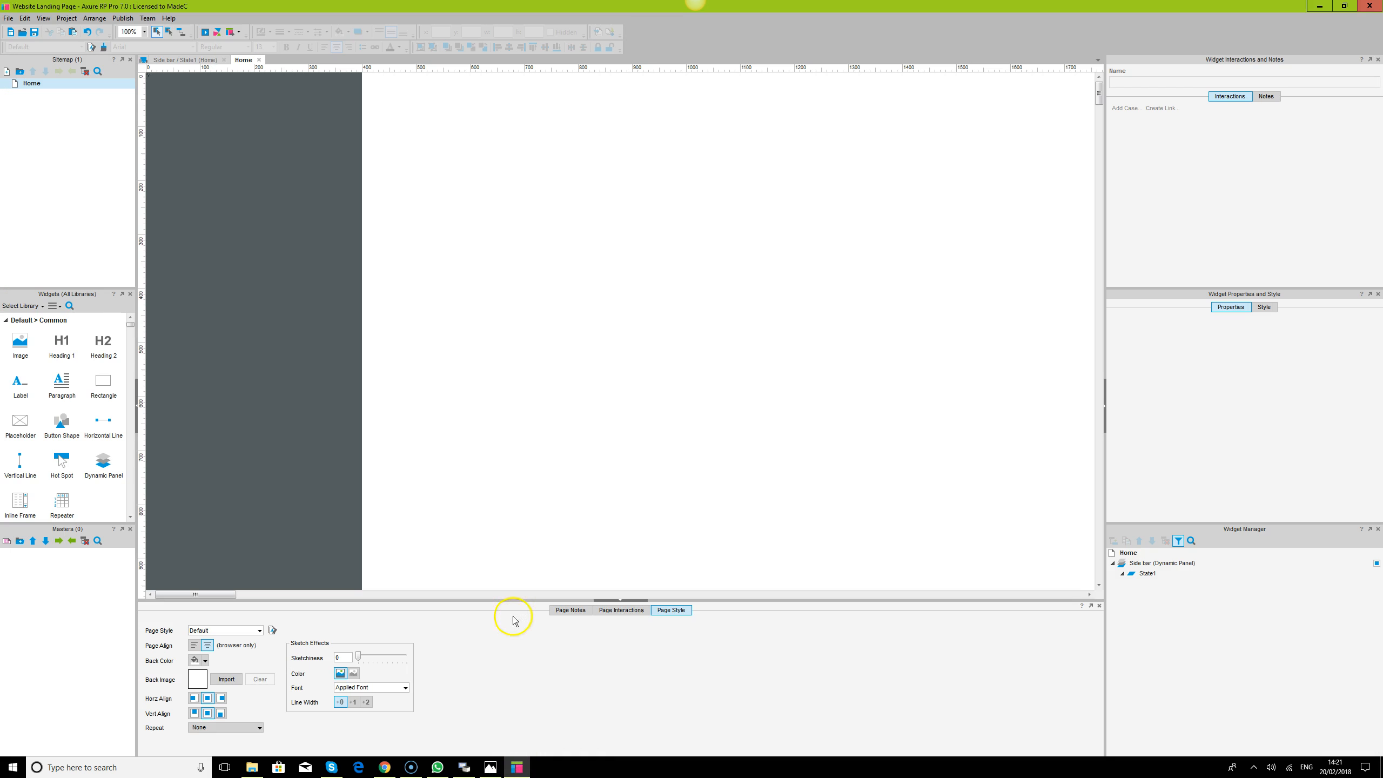
pyautogui.click(633, 600)
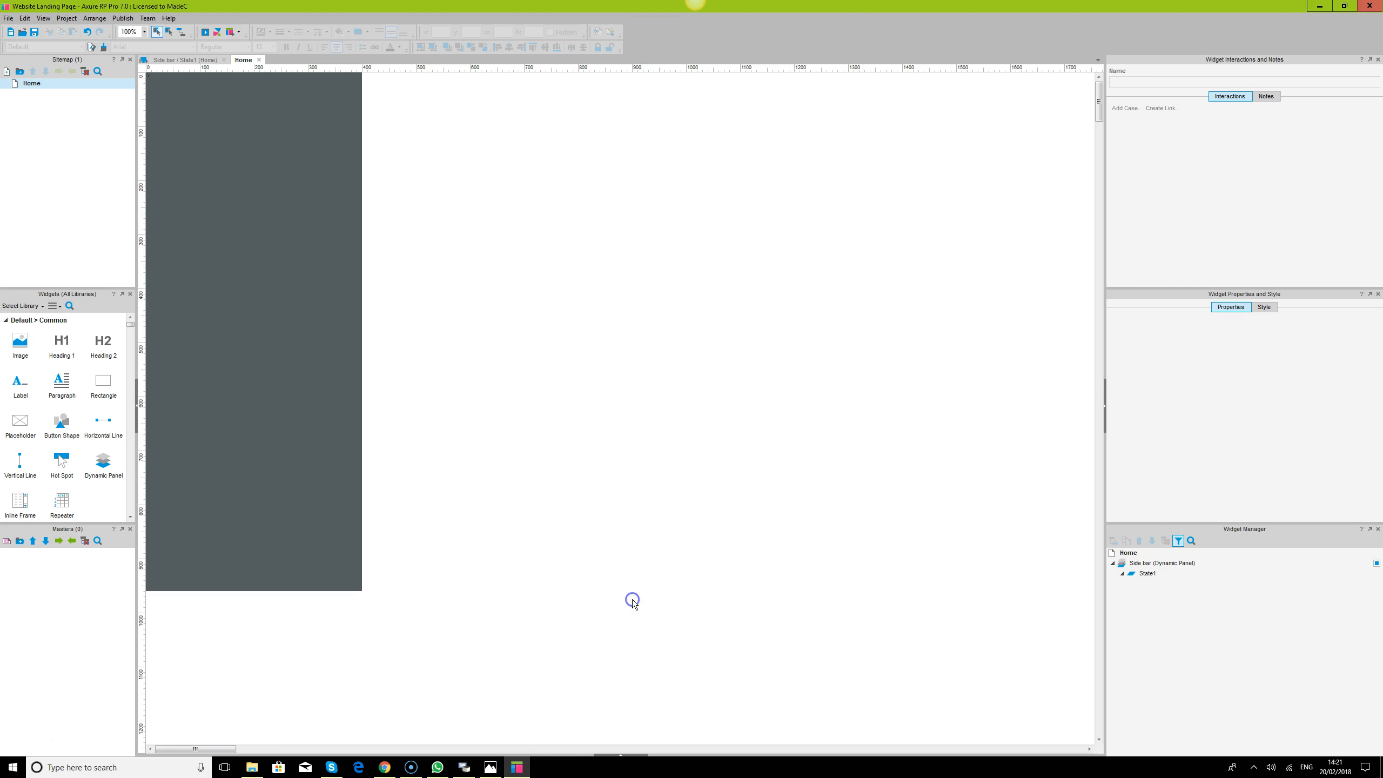
pyautogui.click(444, 188)
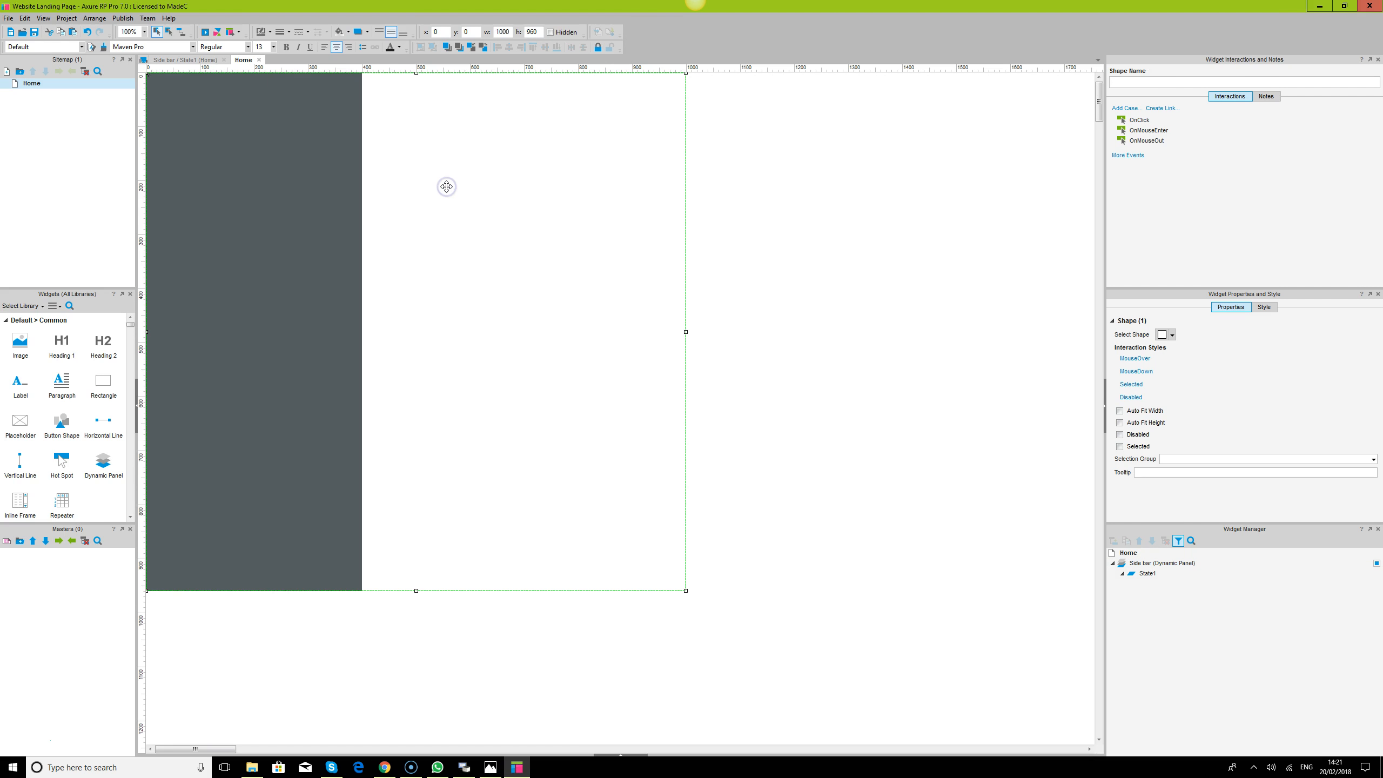
pyautogui.click(674, 317)
pyautogui.click(768, 331)
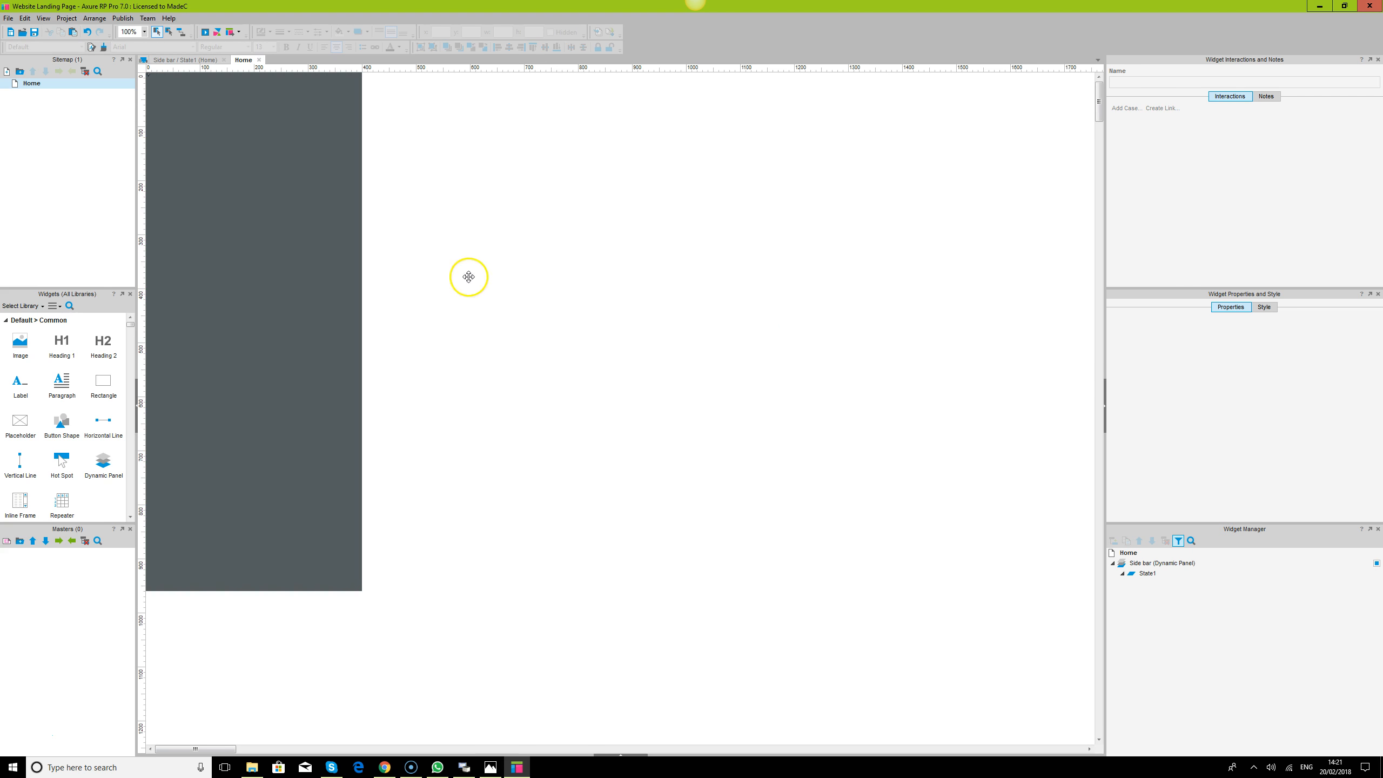
pyautogui.click(529, 289)
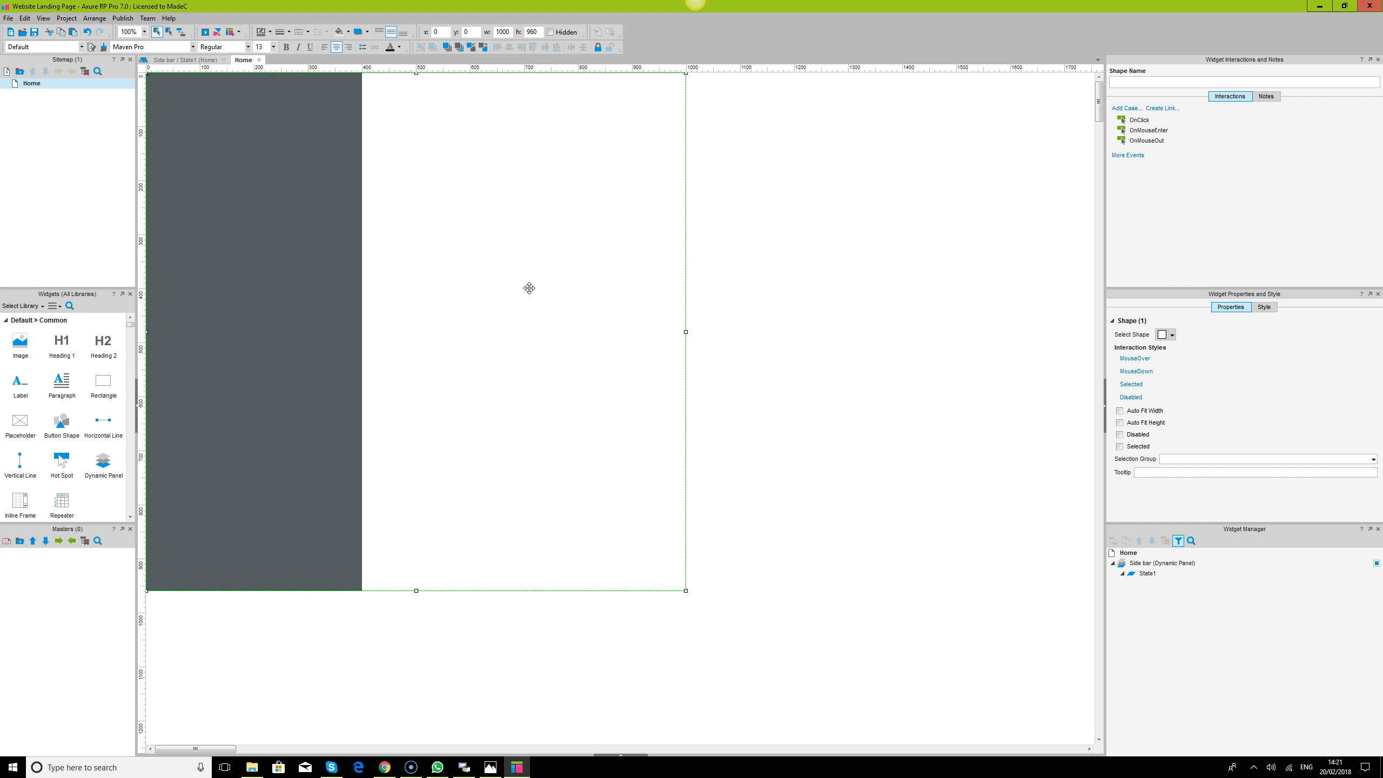
pyautogui.rightClick(529, 288)
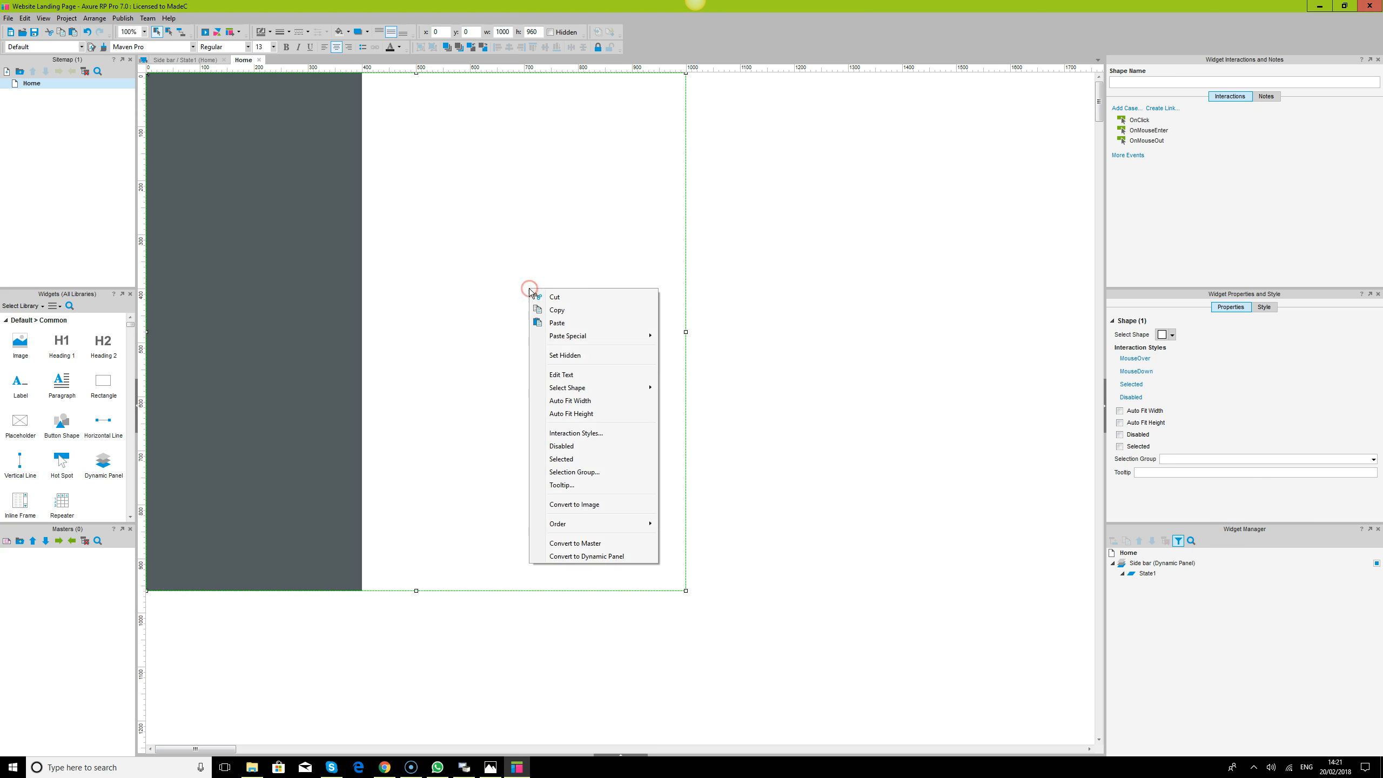
pyautogui.click(626, 560)
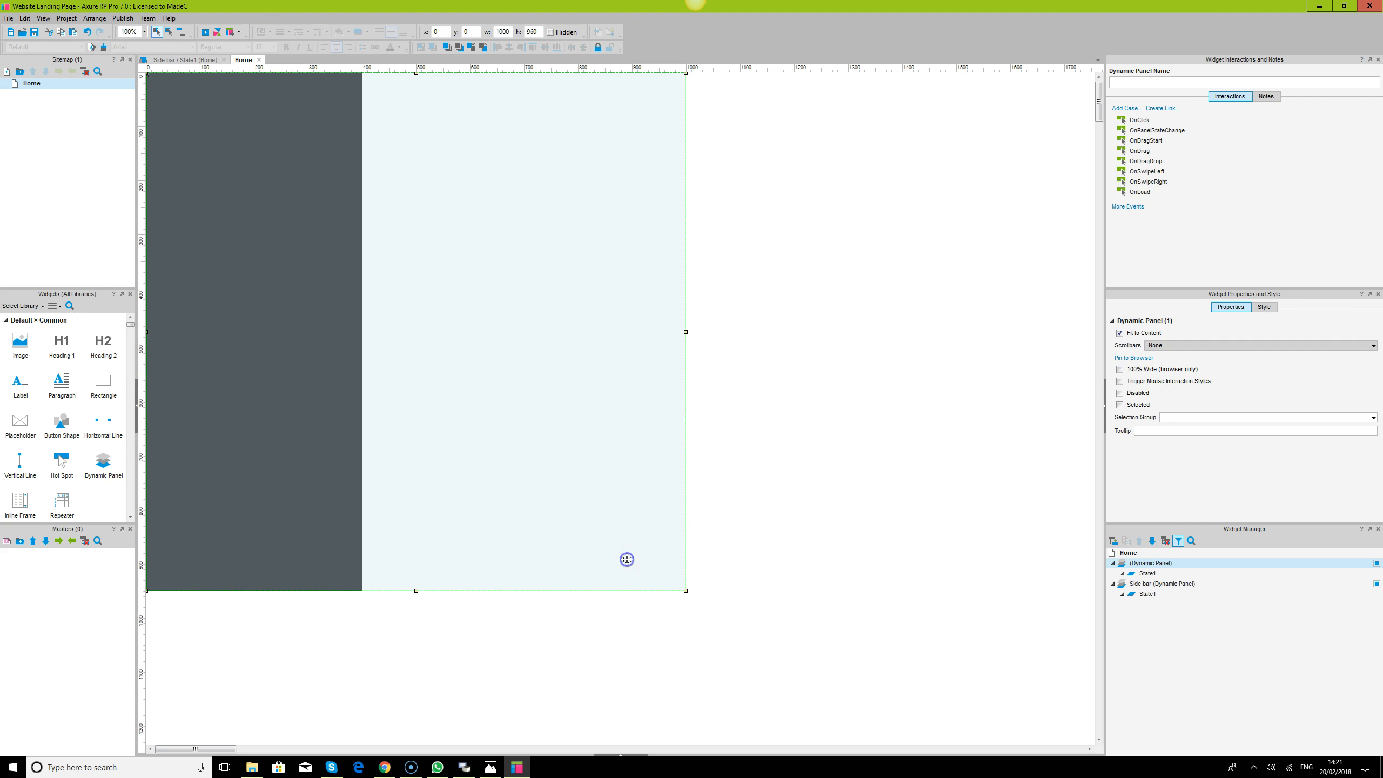
# - Name the new dynamic panel Page Holder and make it 100% wide in the browser
pyautogui.click(1153, 566)
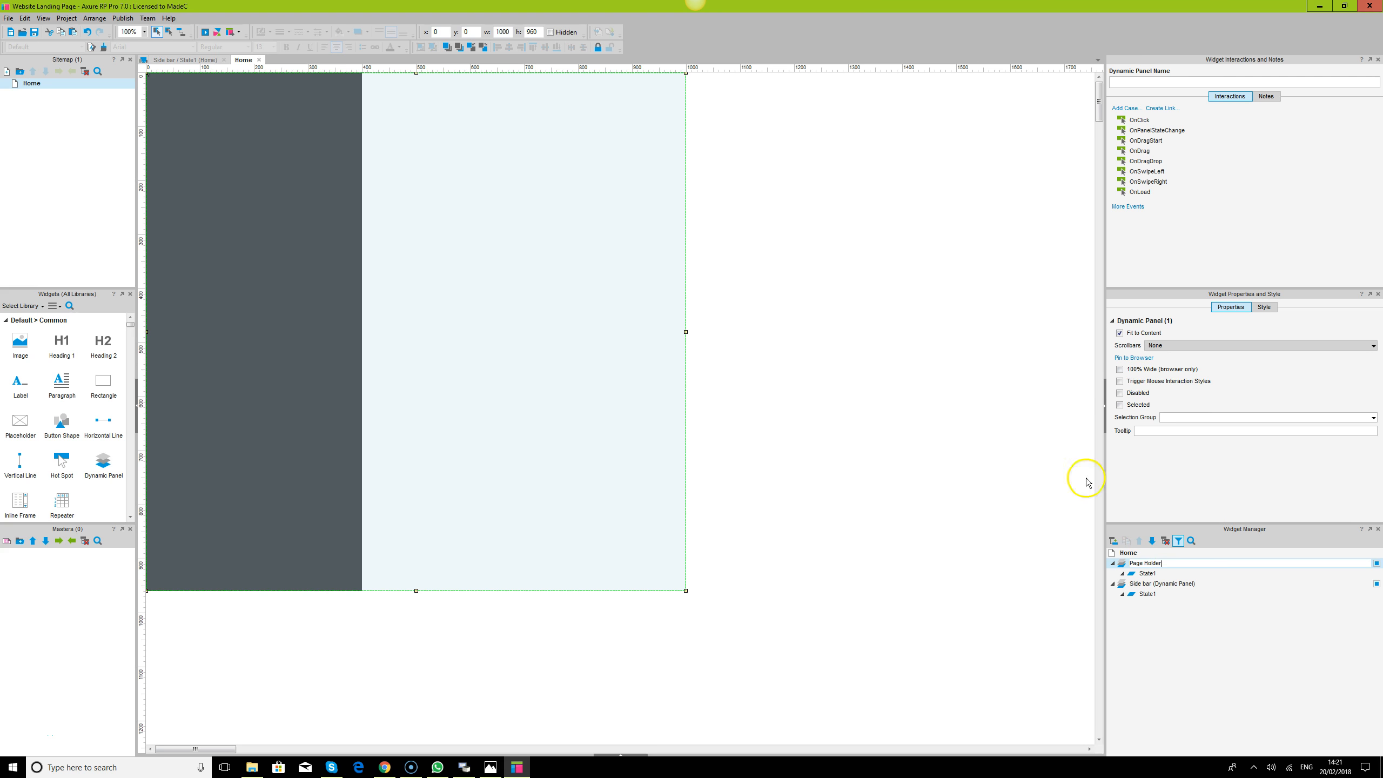
pyautogui.click(773, 316)
pyautogui.click(546, 188)
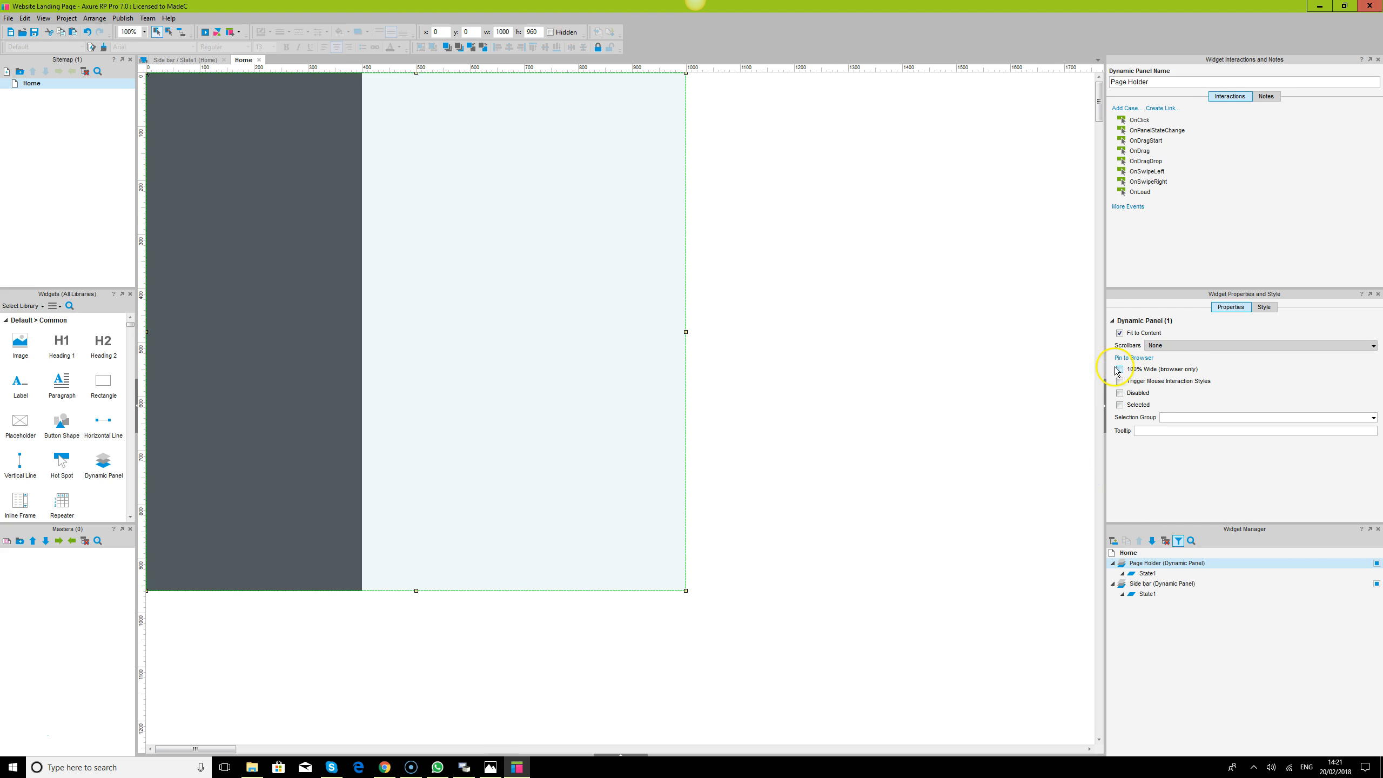
pyautogui.click(997, 387)
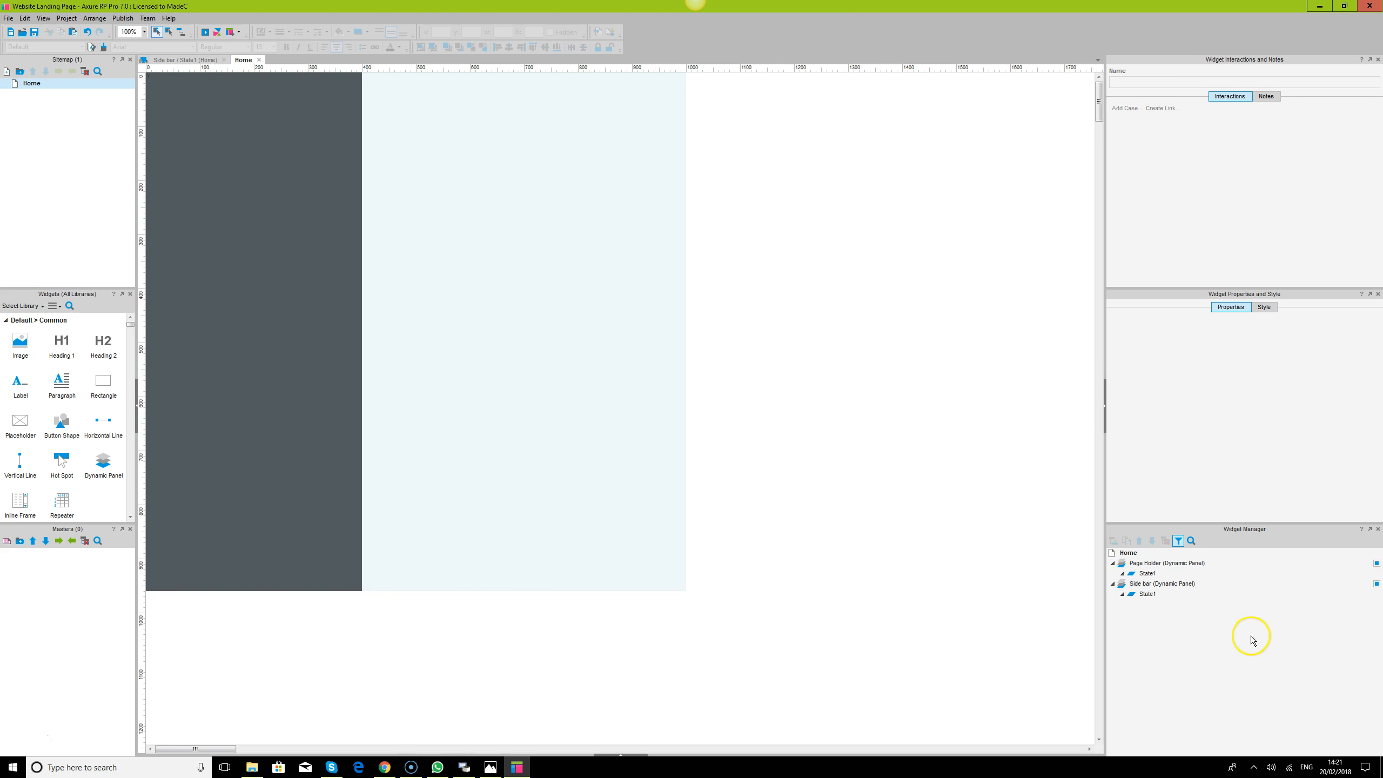
# - Open Page Holder's State1 and move its rectangle up to y -20
pyautogui.click(1146, 574)
pyautogui.doubleClick(1146, 573)
pyautogui.click(348, 150)
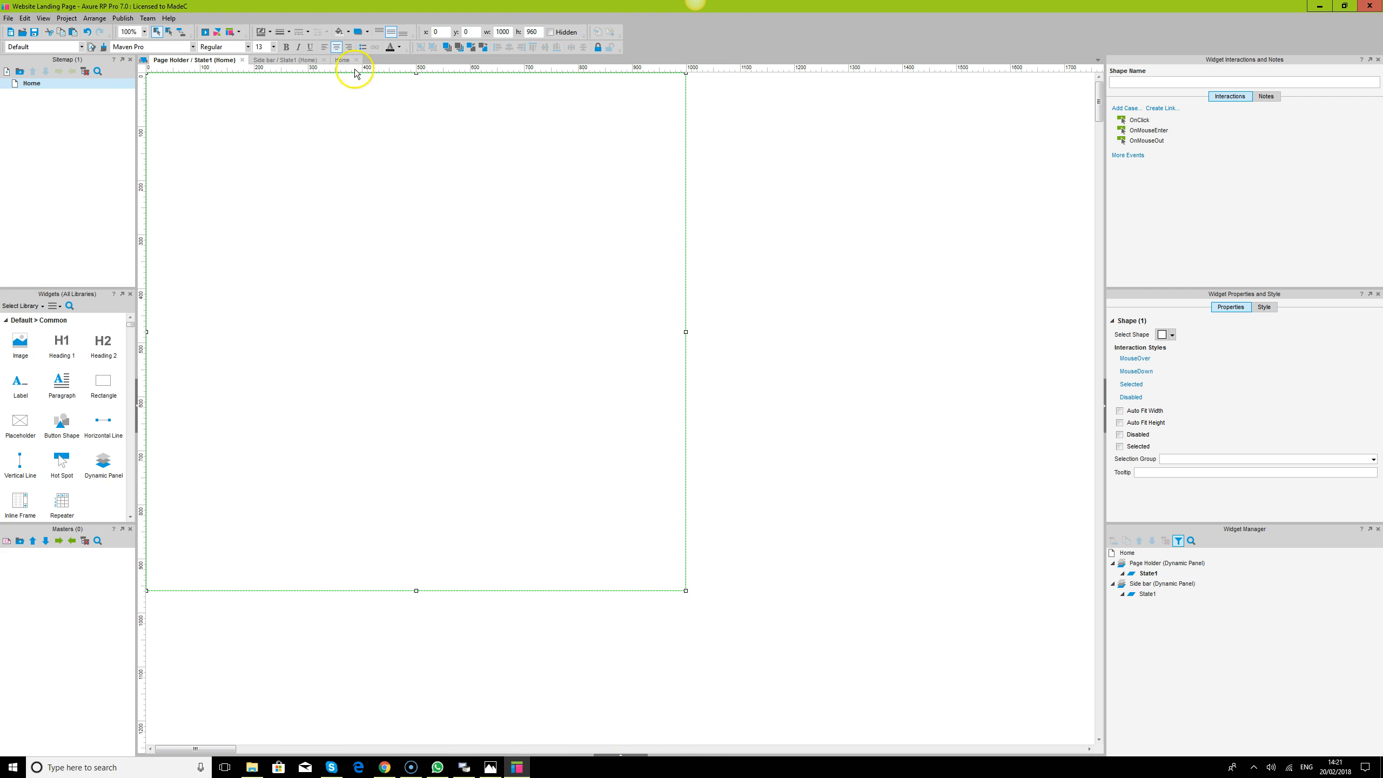
pyautogui.moveTo(389, 239); pyautogui.dragTo(389, 227)
# - Fill the Page Holder rectangle with dark grey and reload the Home page preview in the browser
pyautogui.click(348, 33)
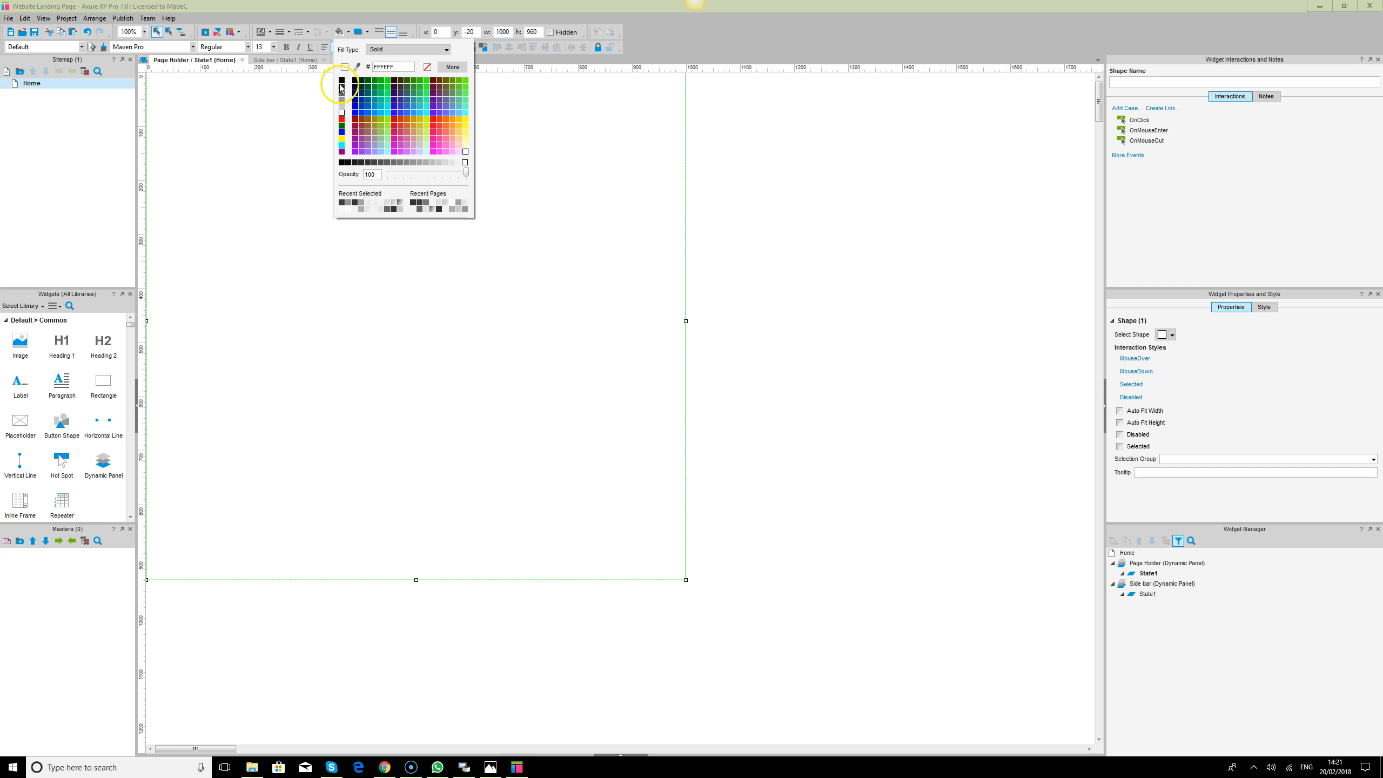
pyautogui.click(342, 87)
pyautogui.click(903, 385)
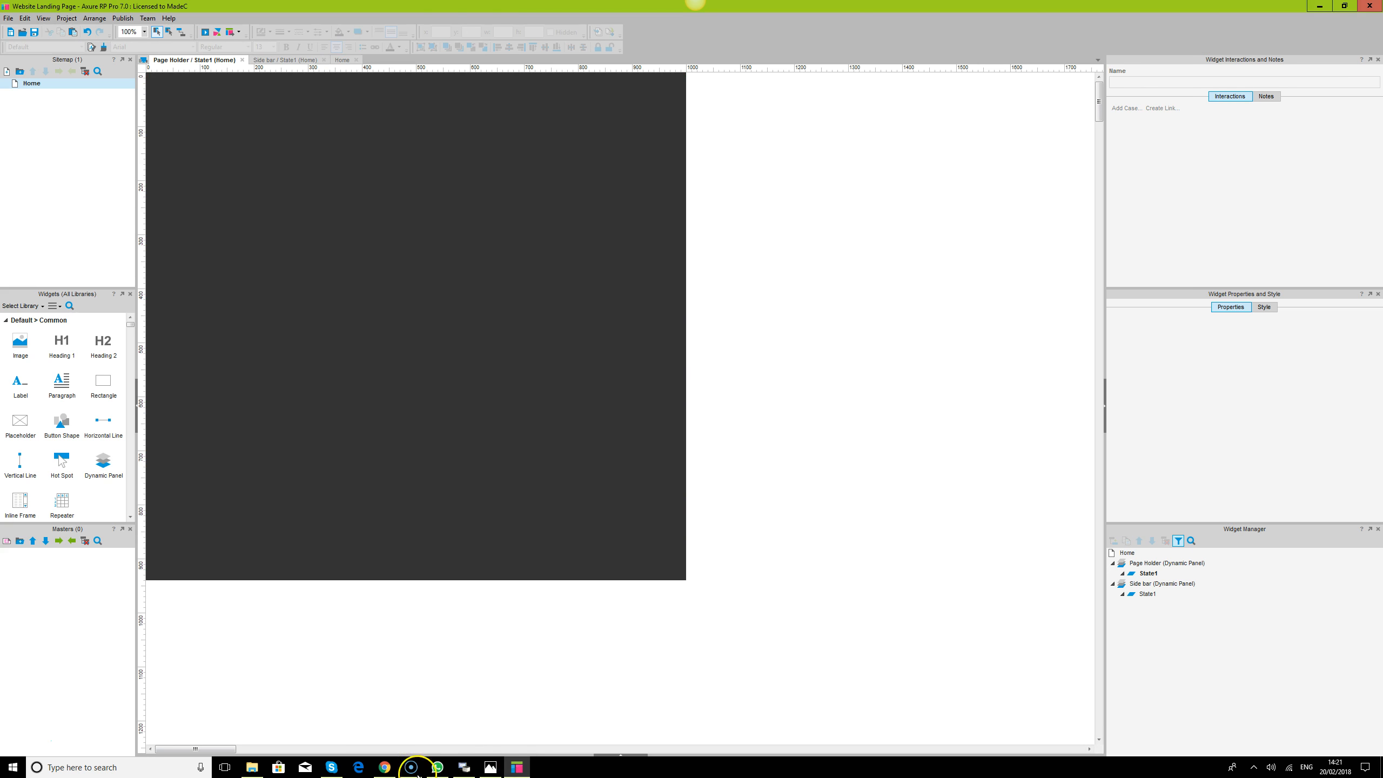
pyautogui.click(385, 768)
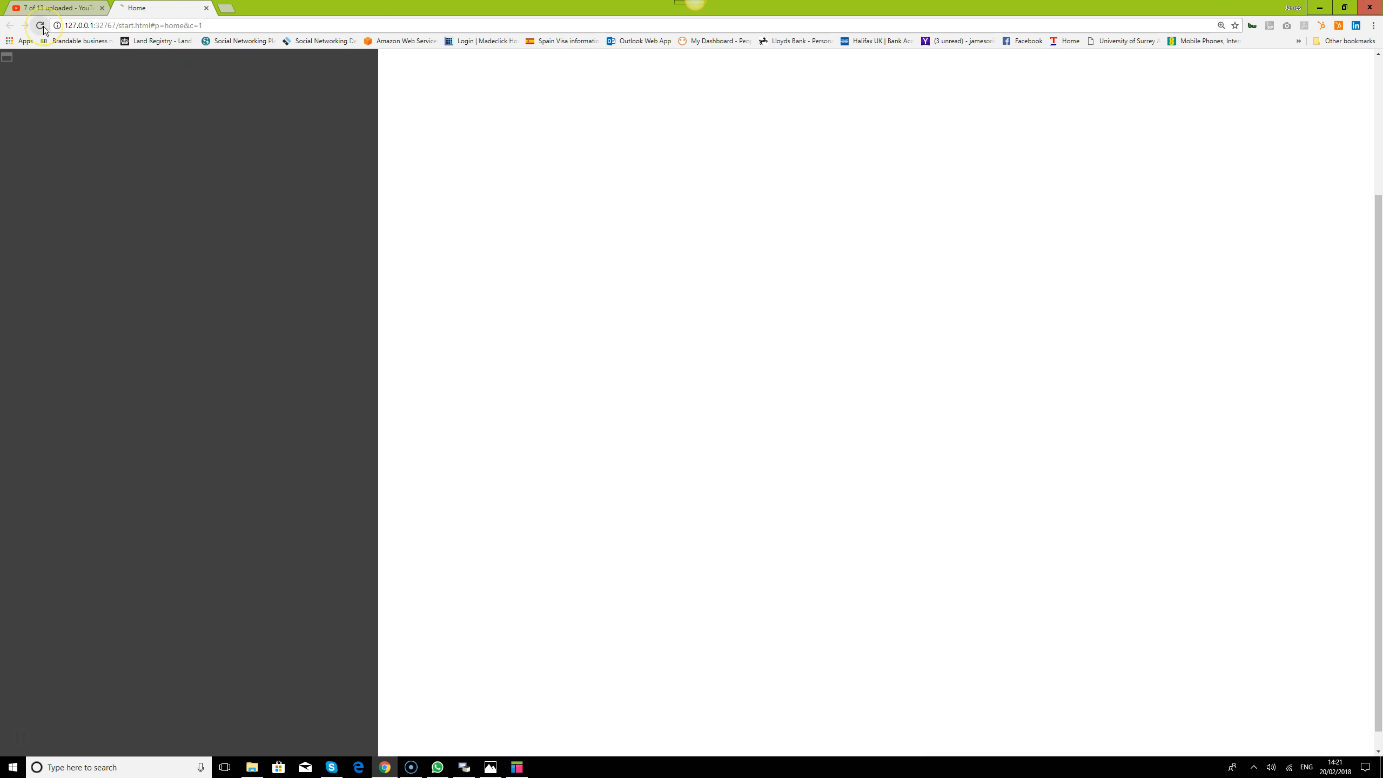
pyautogui.click(41, 25)
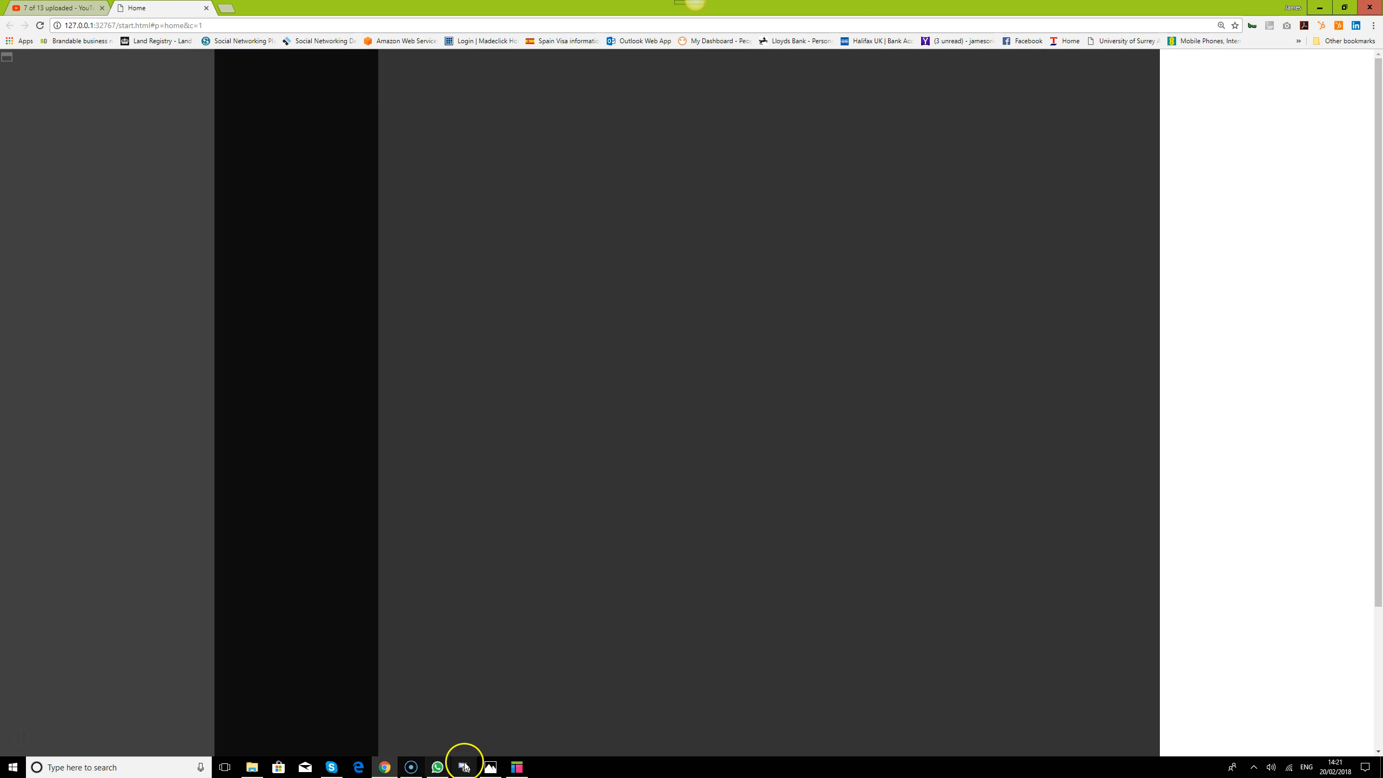
# - Switch back to Axure and undo the dark fill on the Page Holder rectangle
pyautogui.click(517, 768)
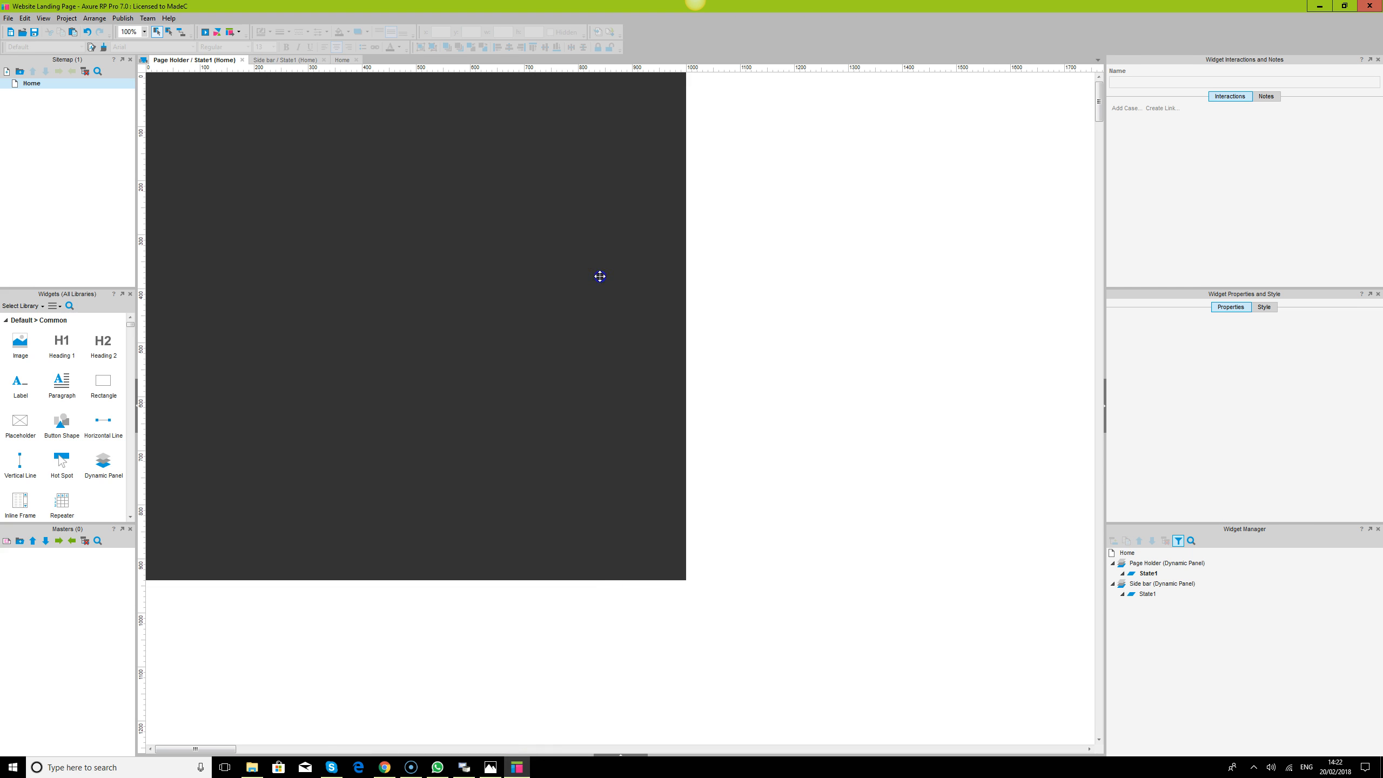
pyautogui.click(87, 33)
pyautogui.click(811, 378)
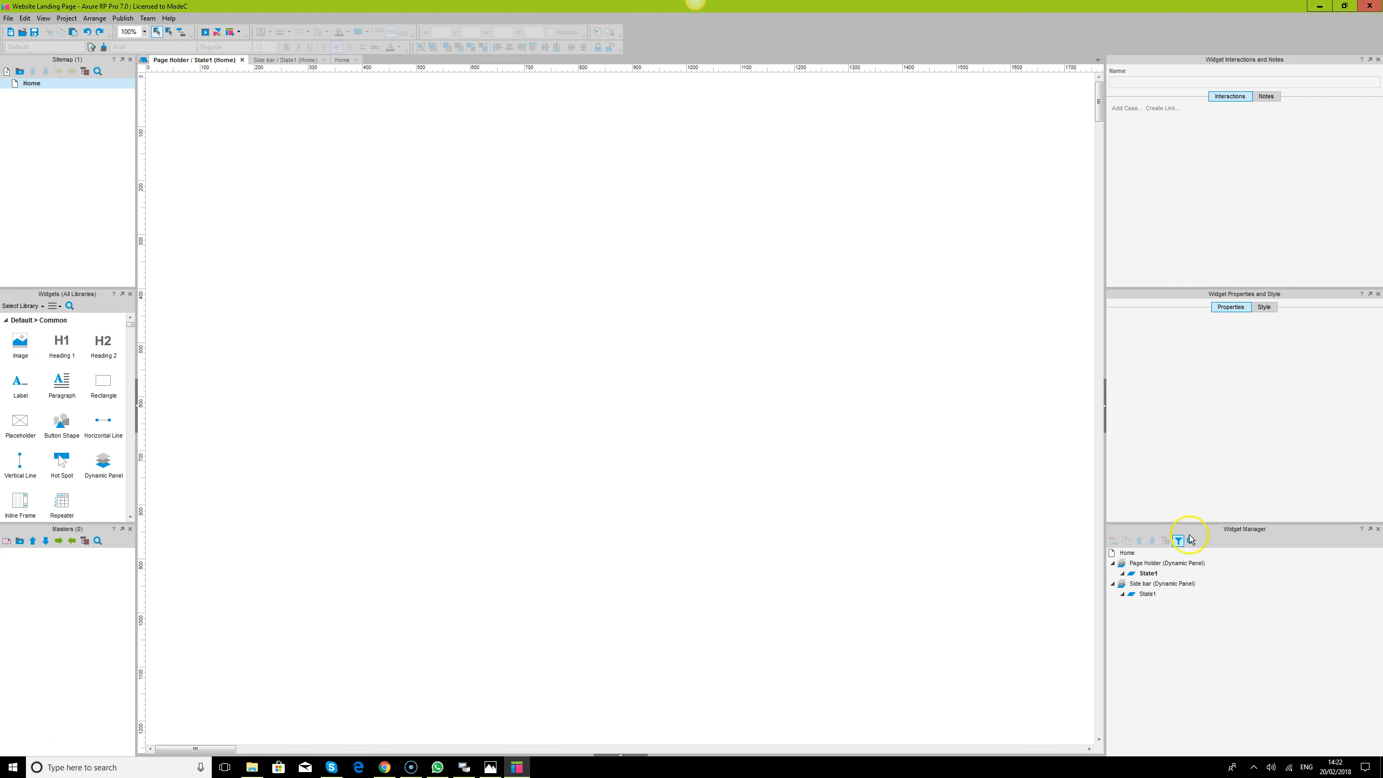
# - On the Home page, shorten the Side bar panel to a height of 940 to match Page Holder
pyautogui.doubleClick(45, 83)
pyautogui.click(898, 368)
pyautogui.click(1030, 204)
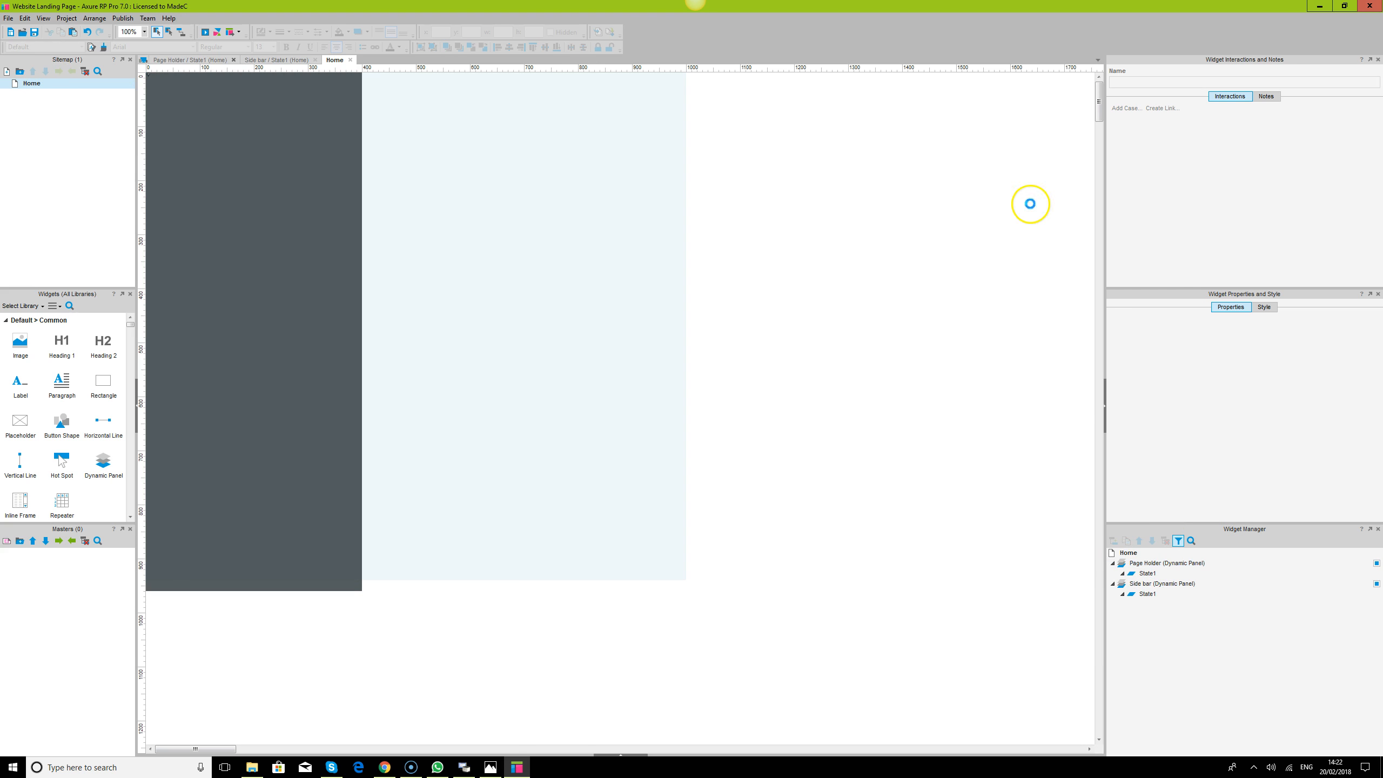
pyautogui.click(565, 294)
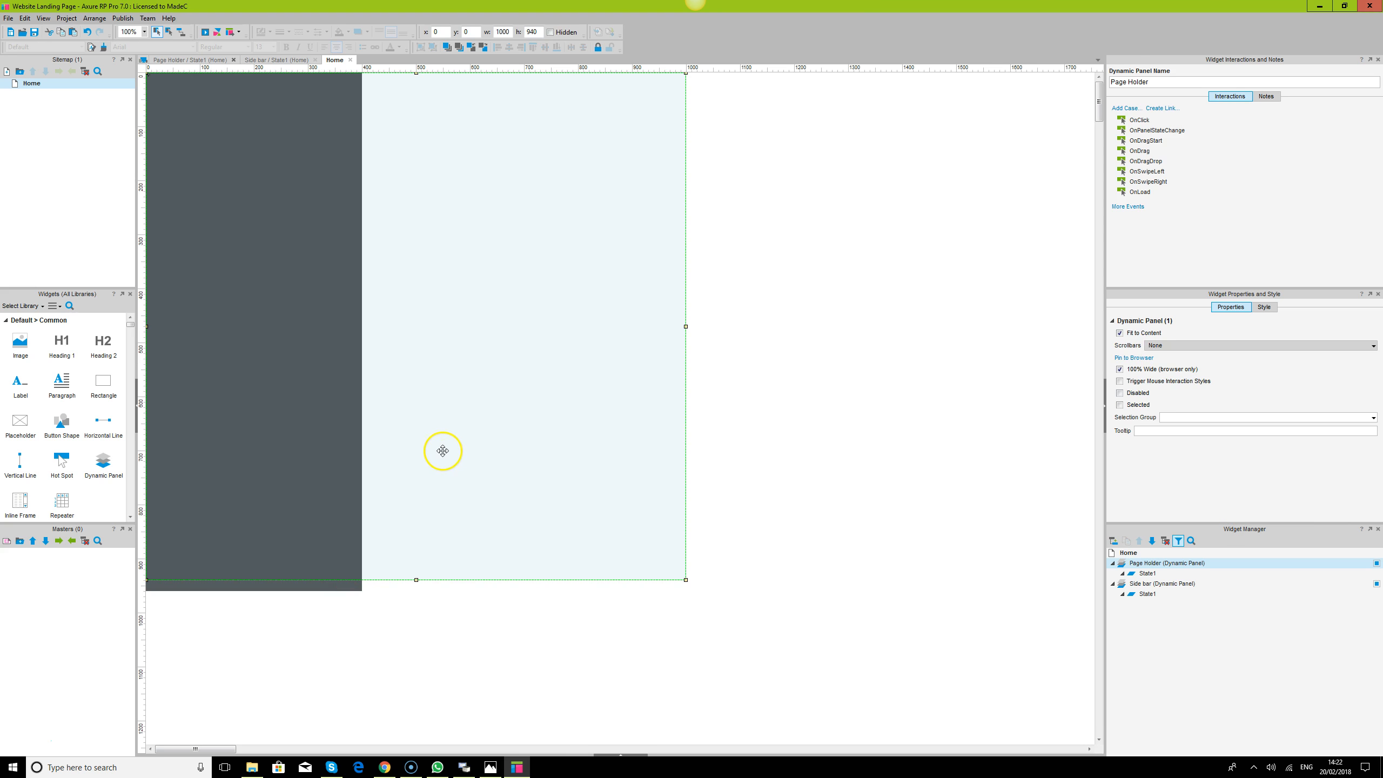
pyautogui.click(342, 418)
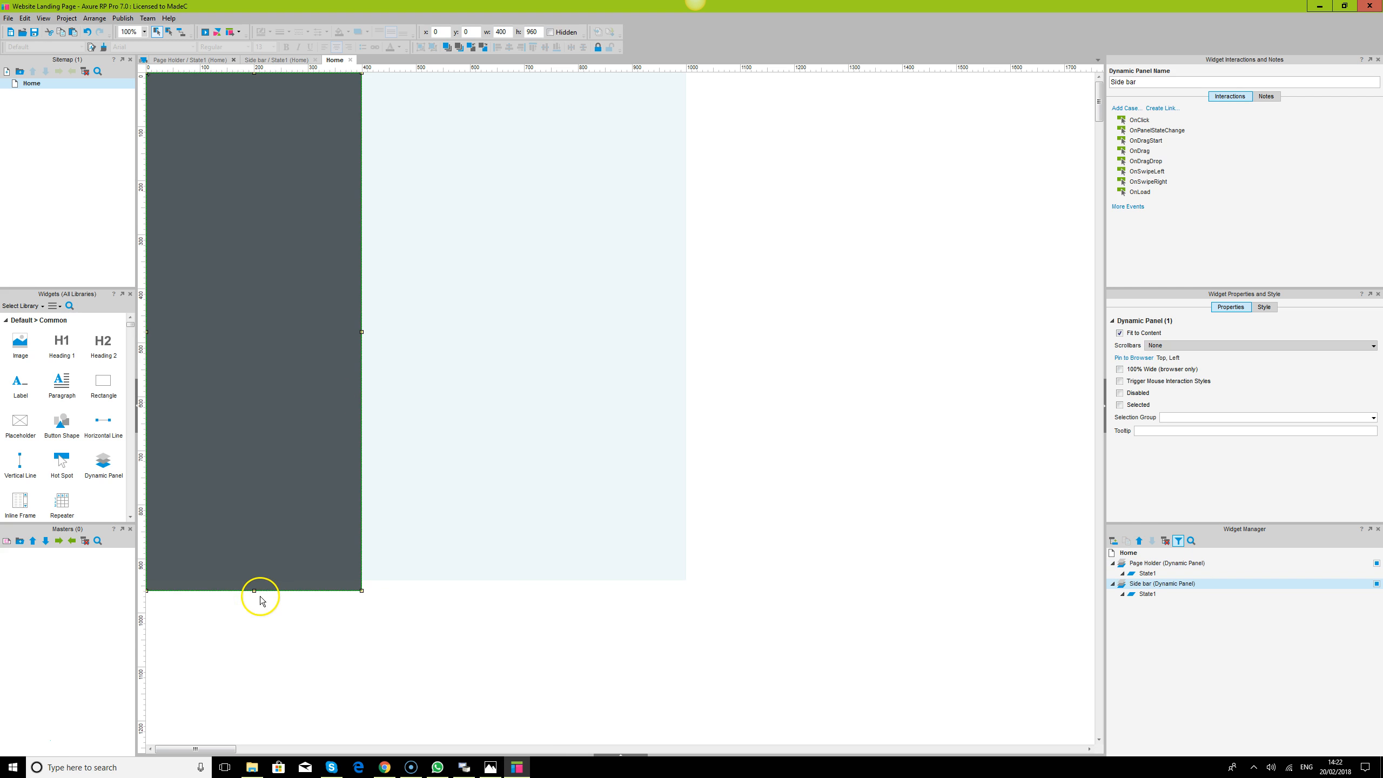
pyautogui.moveTo(254, 590); pyautogui.dragTo(255, 579)
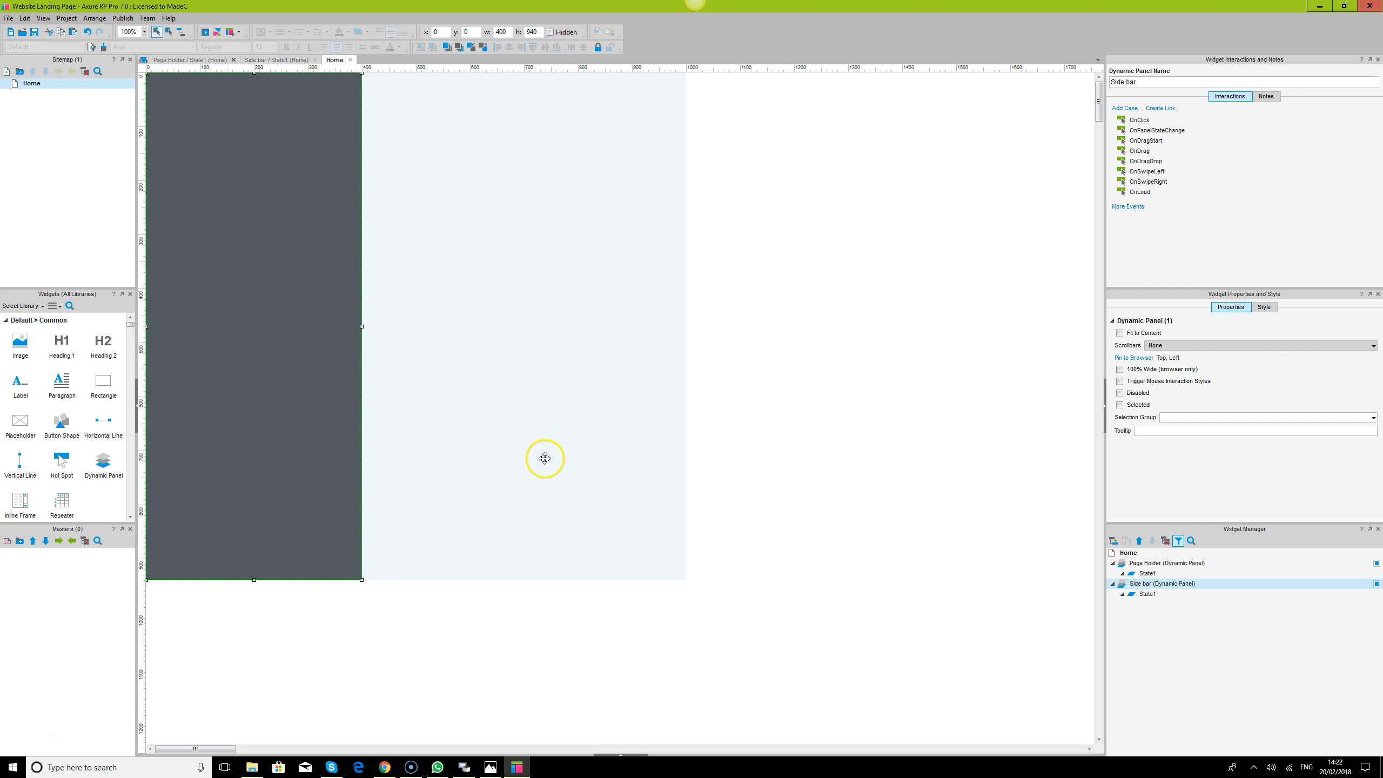
# - Narrow the Side bar panel to a width of 360
pyautogui.click(546, 411)
pyautogui.click(350, 343)
pyautogui.moveTo(362, 326); pyautogui.dragTo(340, 326)
pyautogui.click(462, 348)
pyautogui.click(273, 308)
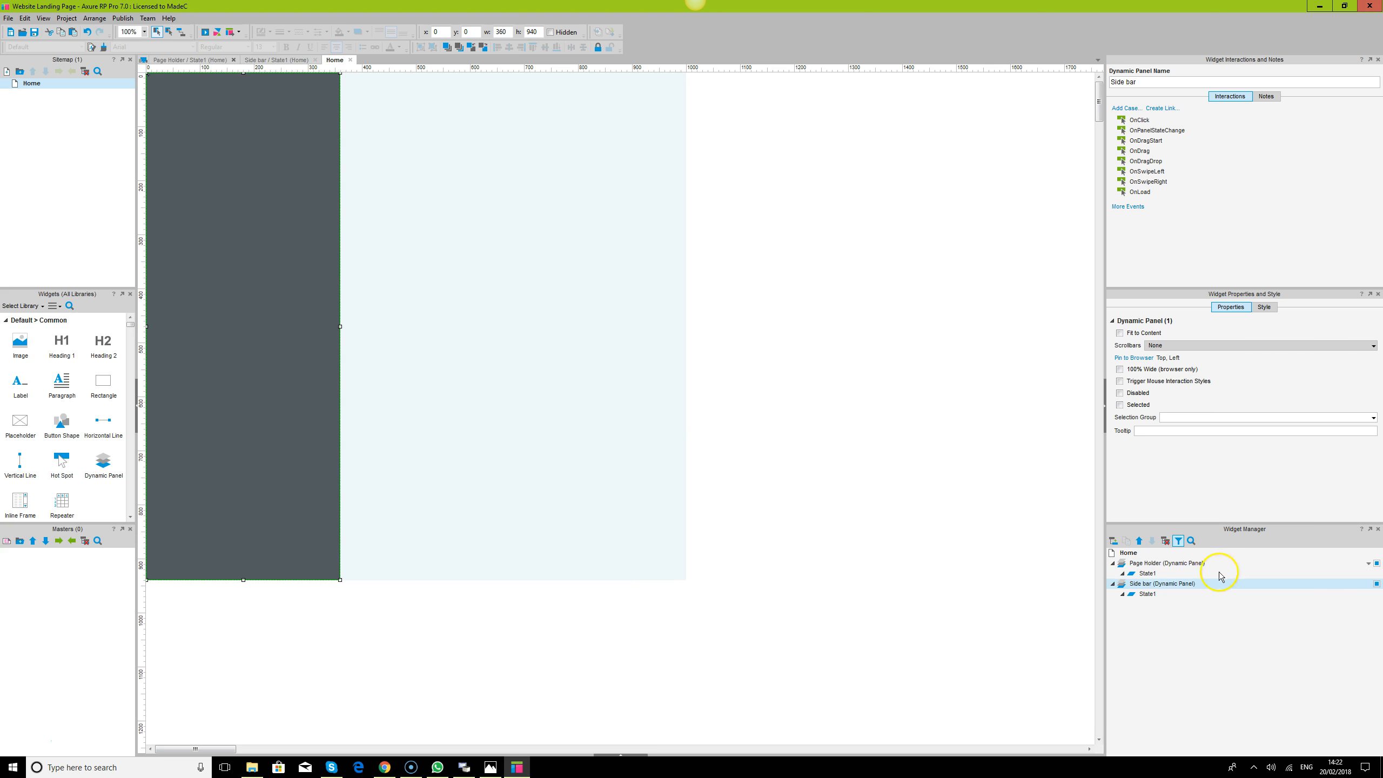
# - Open the Side bar's State1, place a 50 by 50 image widget at about x 150, y 330, and check the sketch
pyautogui.click(1146, 588)
pyautogui.doubleClick(1147, 593)
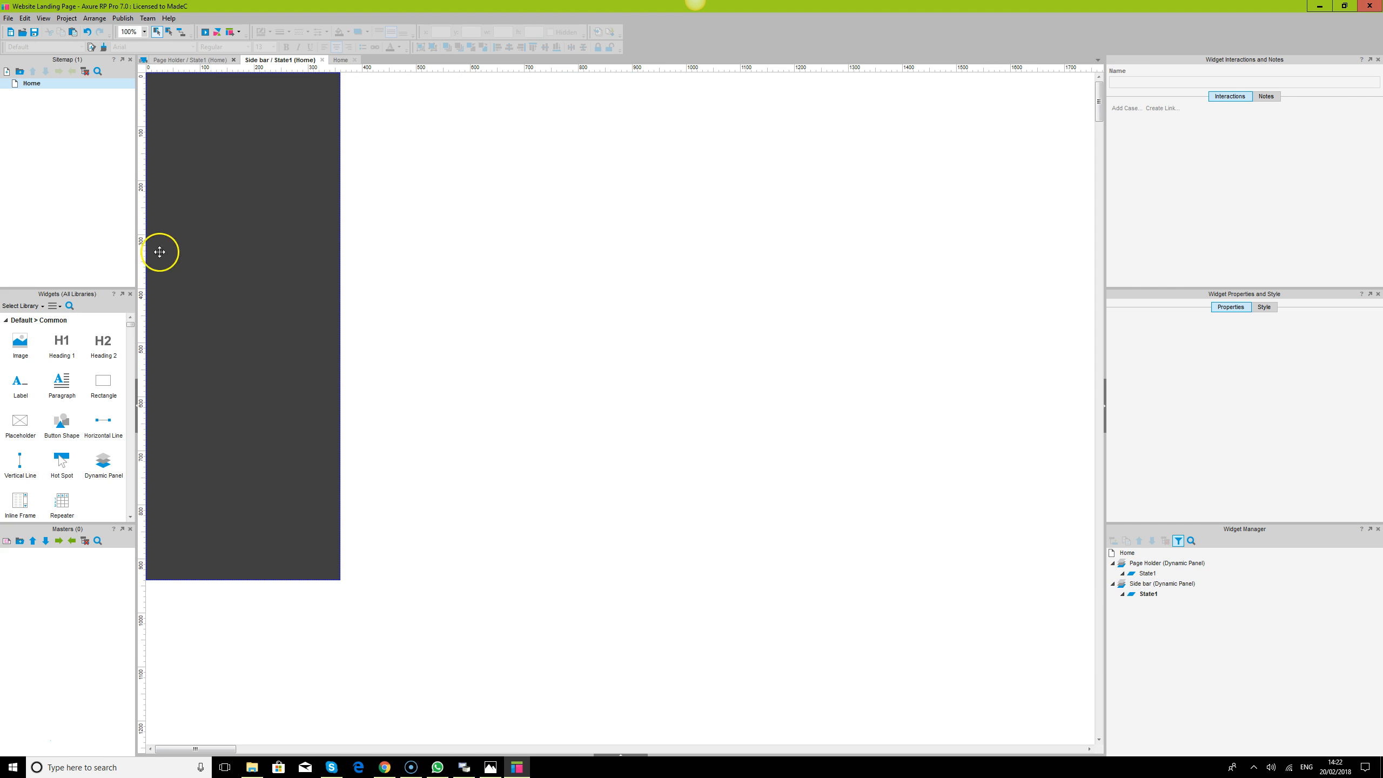
pyautogui.moveTo(20, 343); pyautogui.dragTo(225, 252)
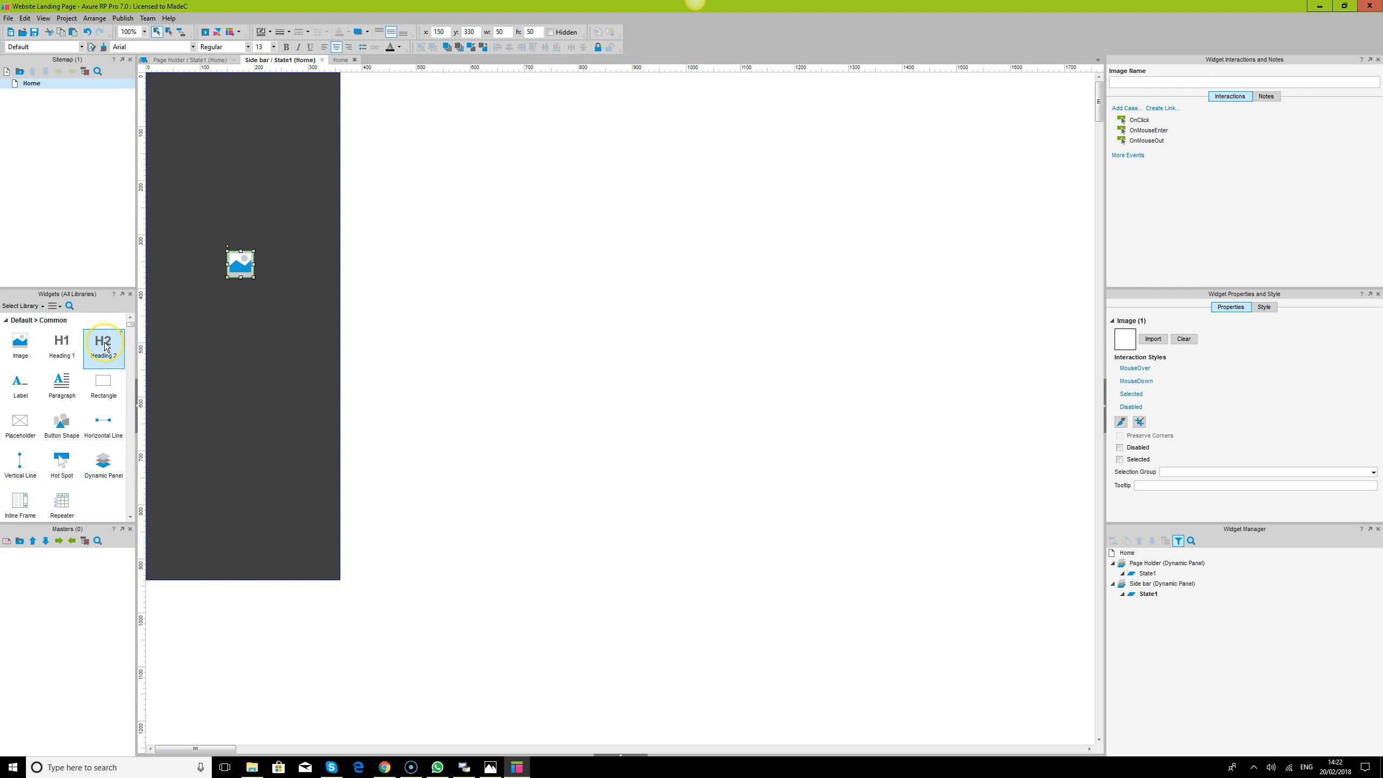
pyautogui.click(490, 768)
pyautogui.click(490, 769)
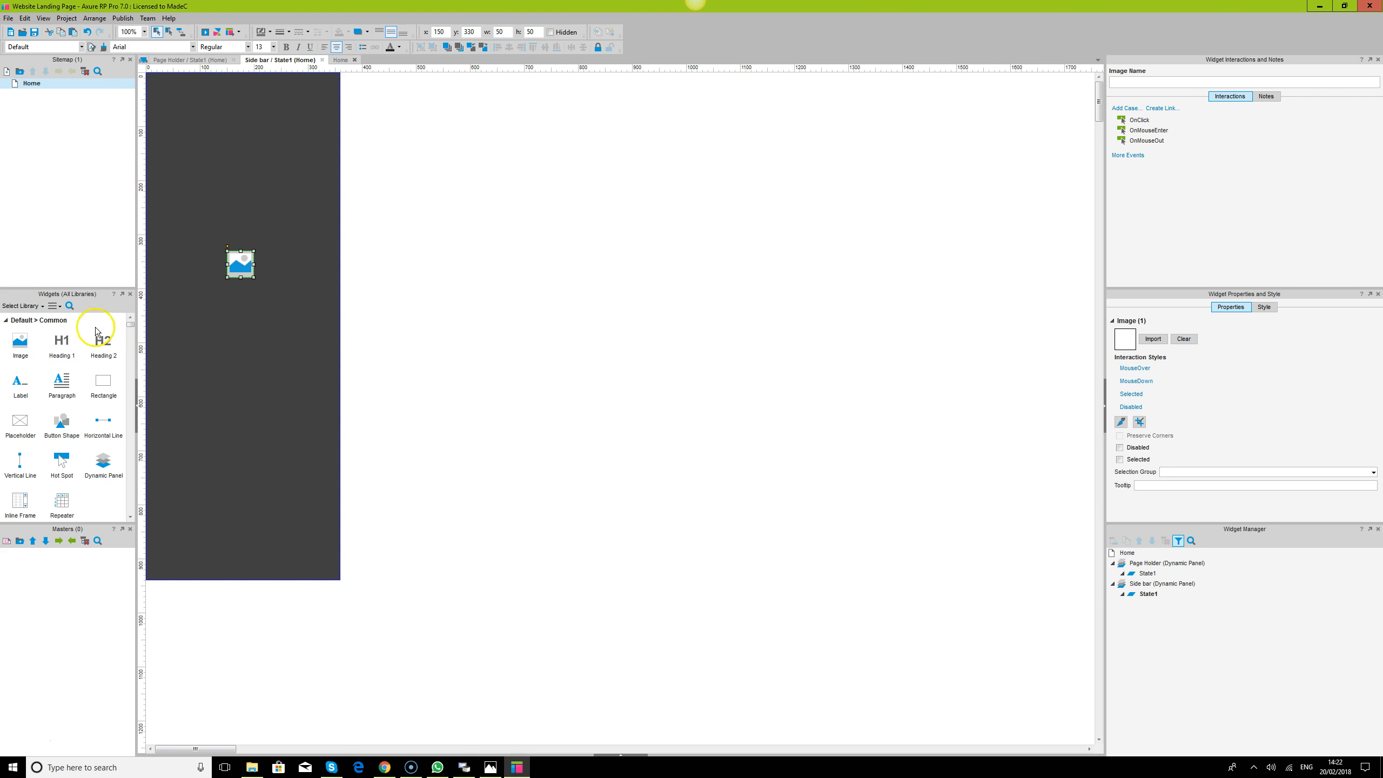
# - Add a Heading 2 below the image and a horizontal line about 307 wide beneath it, checking against the sketch
pyautogui.moveTo(103, 343); pyautogui.dragTo(211, 288)
pyautogui.moveTo(107, 426); pyautogui.dragTo(162, 332)
pyautogui.moveTo(272, 332); pyautogui.dragTo(331, 337)
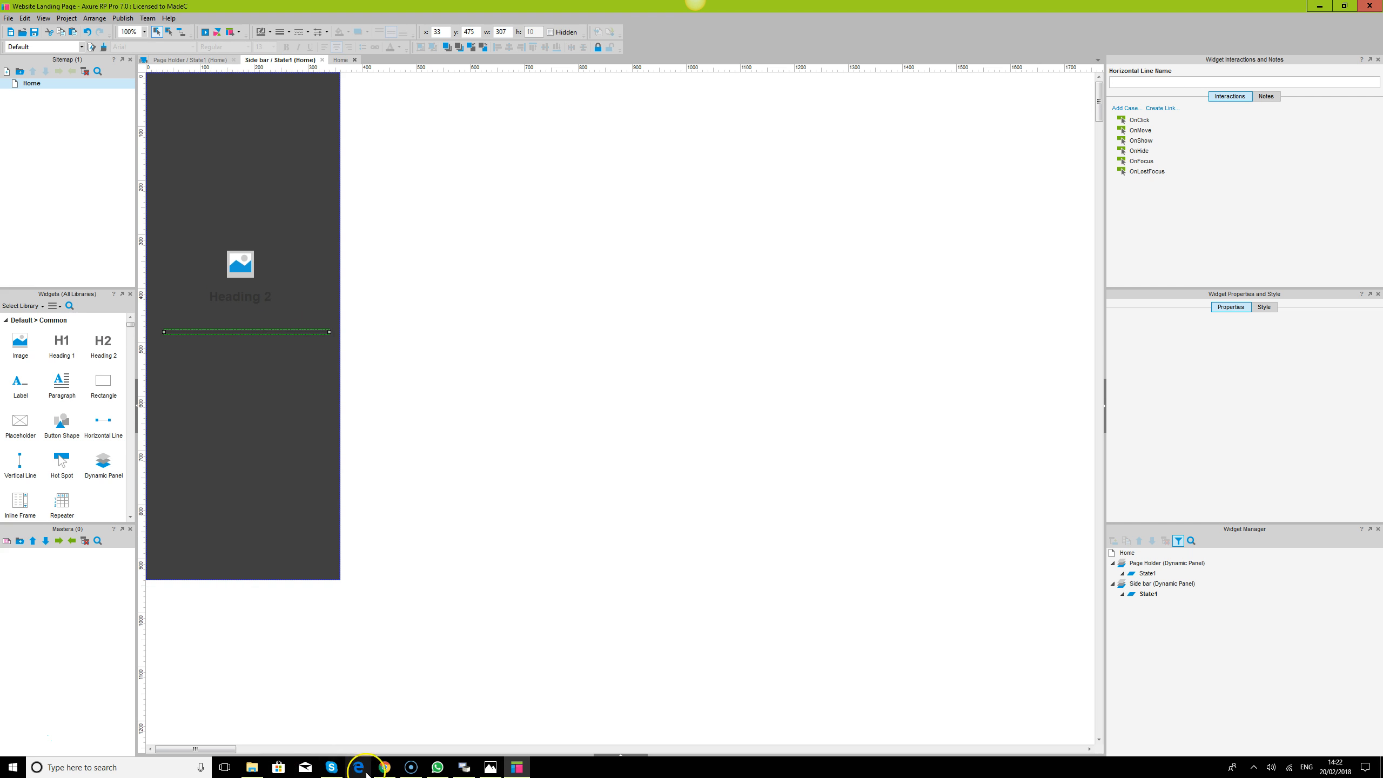
pyautogui.click(490, 768)
pyautogui.click(490, 768)
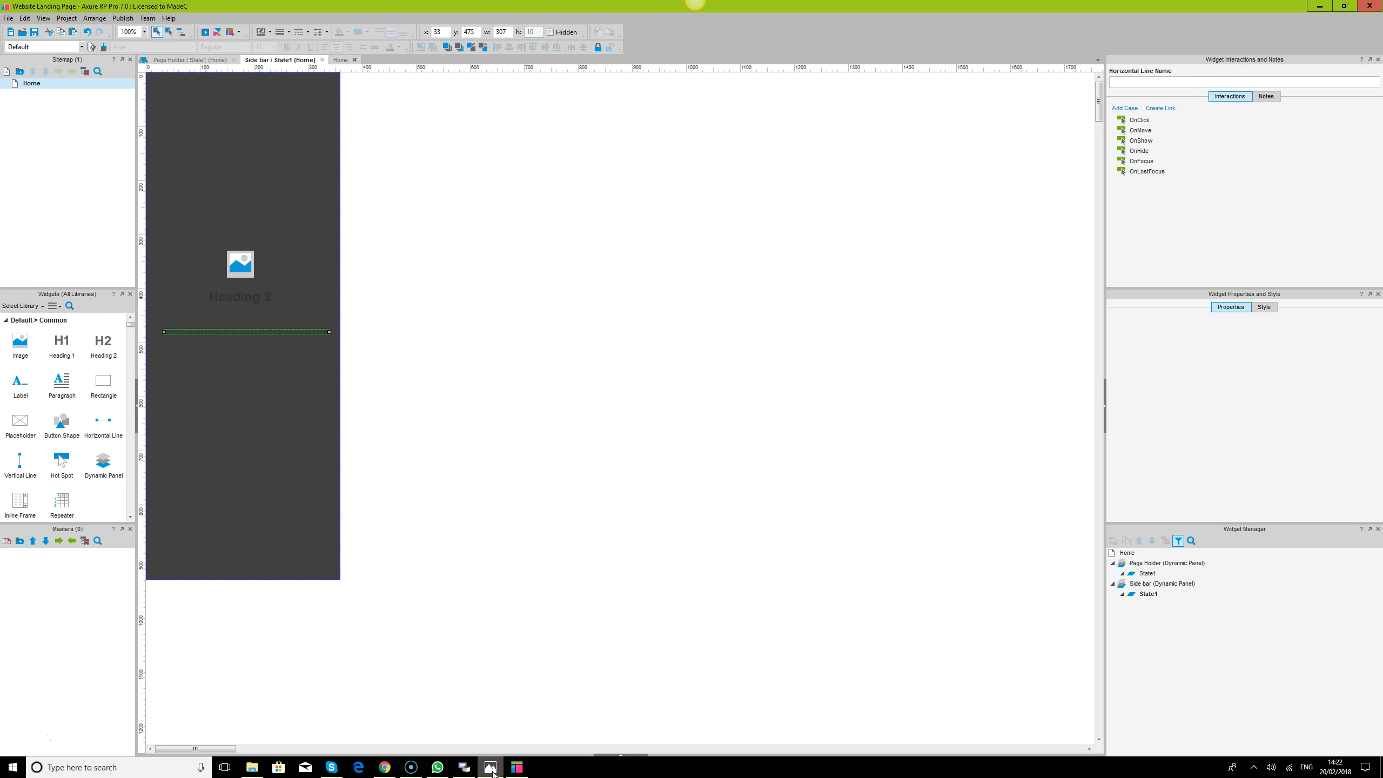
# - Copy the image widget to about x 60, y 510 below the line and check it against the sketch
pyautogui.click(233, 252)
pyautogui.moveTo(237, 266); pyautogui.dragTo(193, 367)
pyautogui.click(517, 768)
pyautogui.click(517, 769)
pyautogui.click(495, 768)
pyautogui.click(496, 768)
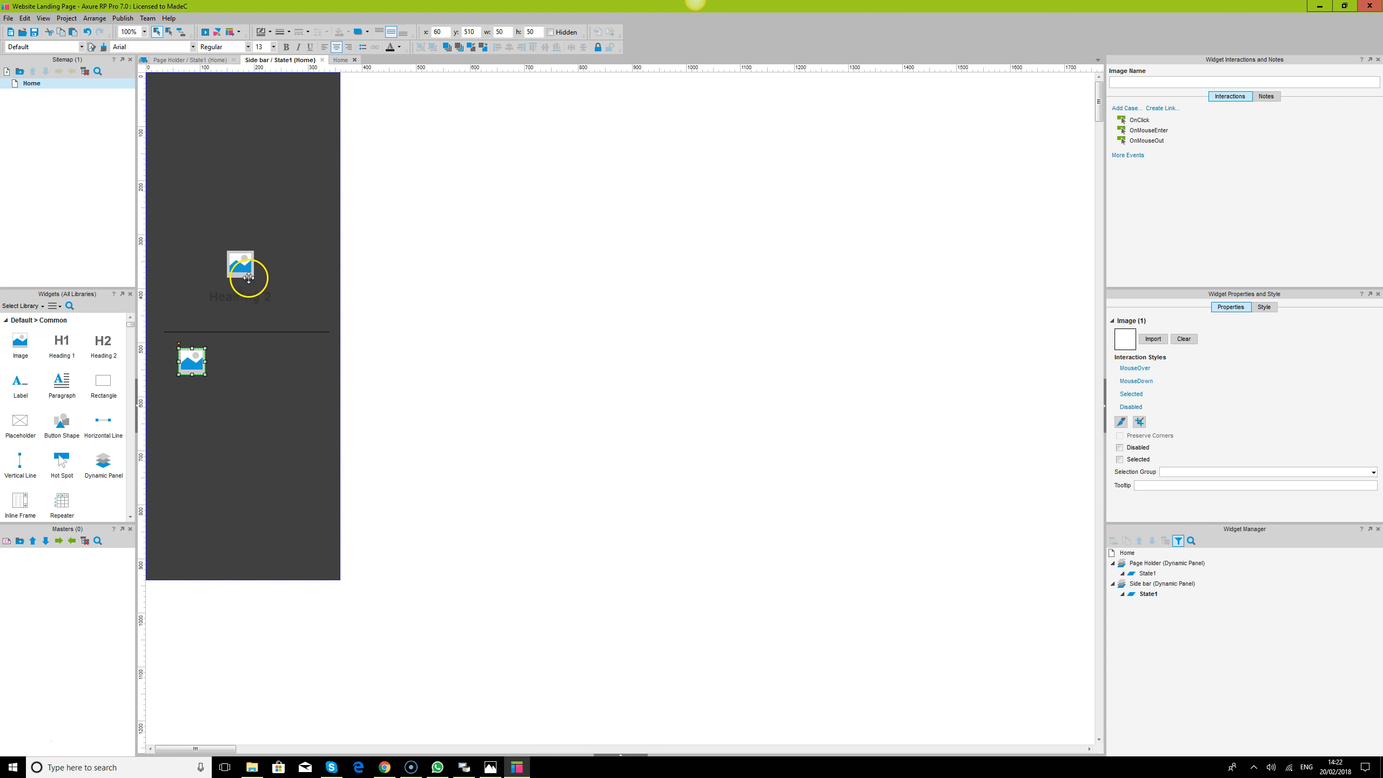
# - Duplicate the Heading 2 and place the copy beside the lower image at about x 128, y 510
pyautogui.click(237, 299)
pyautogui.hotkey('ctrl', 'c')
pyautogui.hotkey('ctrl', 'v')
pyautogui.moveTo(252, 346); pyautogui.dragTo(247, 357)
# - Set the text color of both headings to white
pyautogui.keyDown('ctrl'); pyautogui.click(239, 301); pyautogui.keyUp('ctrl')
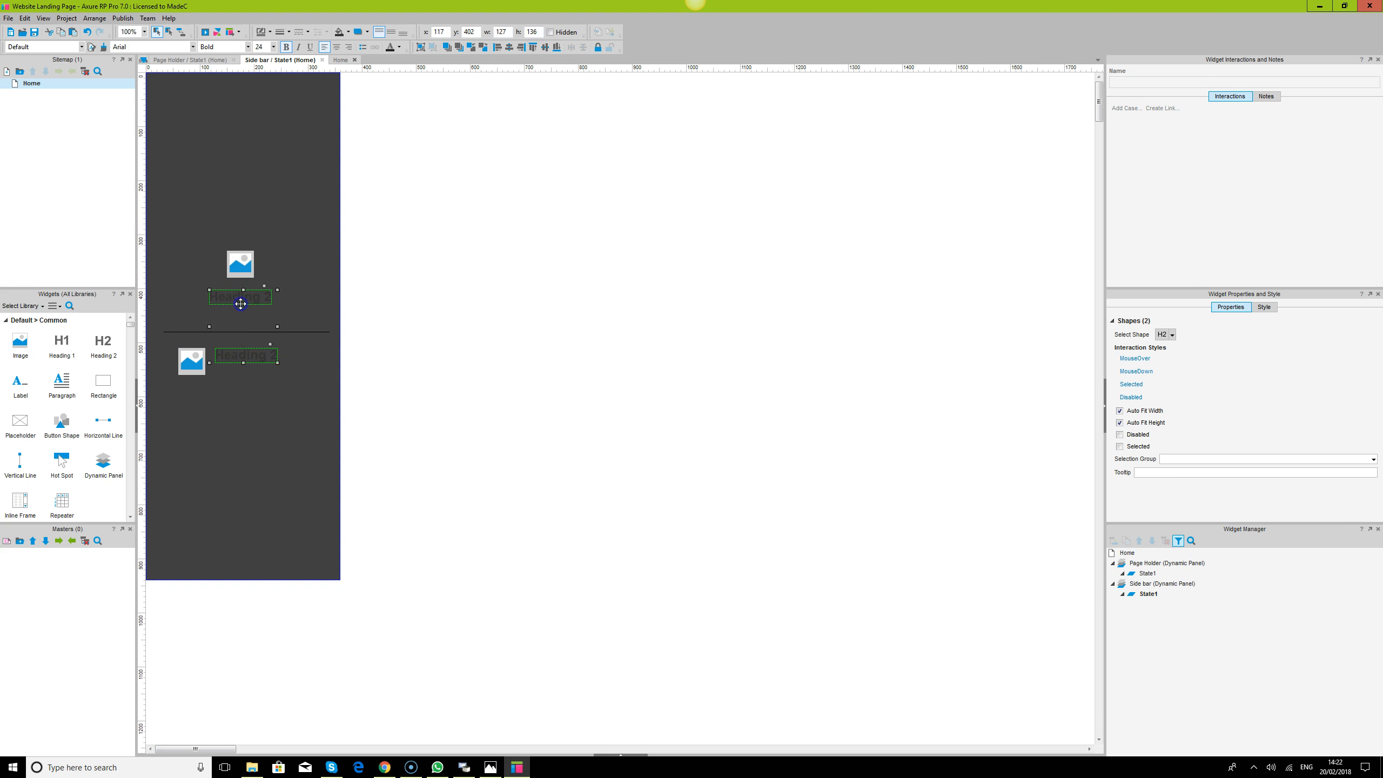
pyautogui.click(399, 48)
pyautogui.click(396, 112)
pyautogui.click(420, 358)
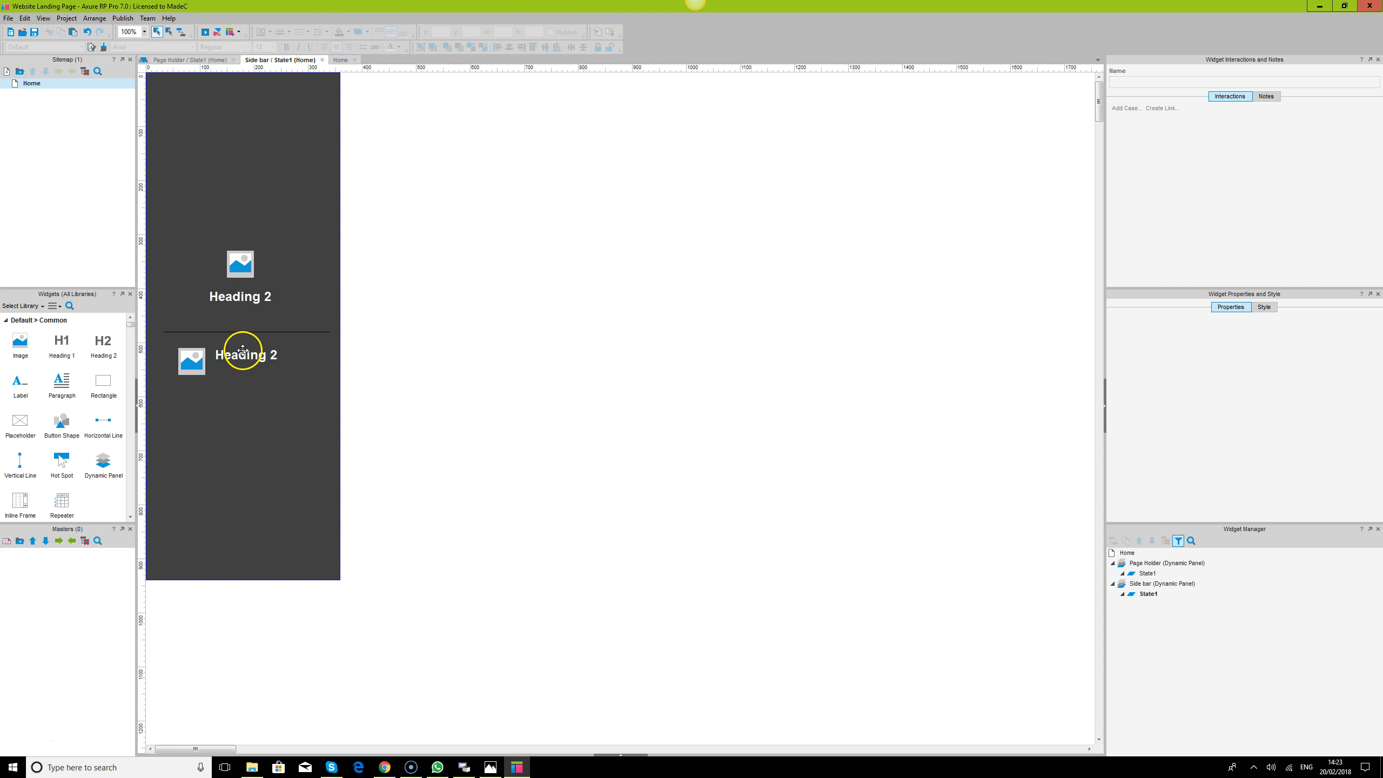
# - Change the text of the heading beside the lower image to "Sign up"
pyautogui.doubleClick(244, 358)
pyautogui.write('Sign up')
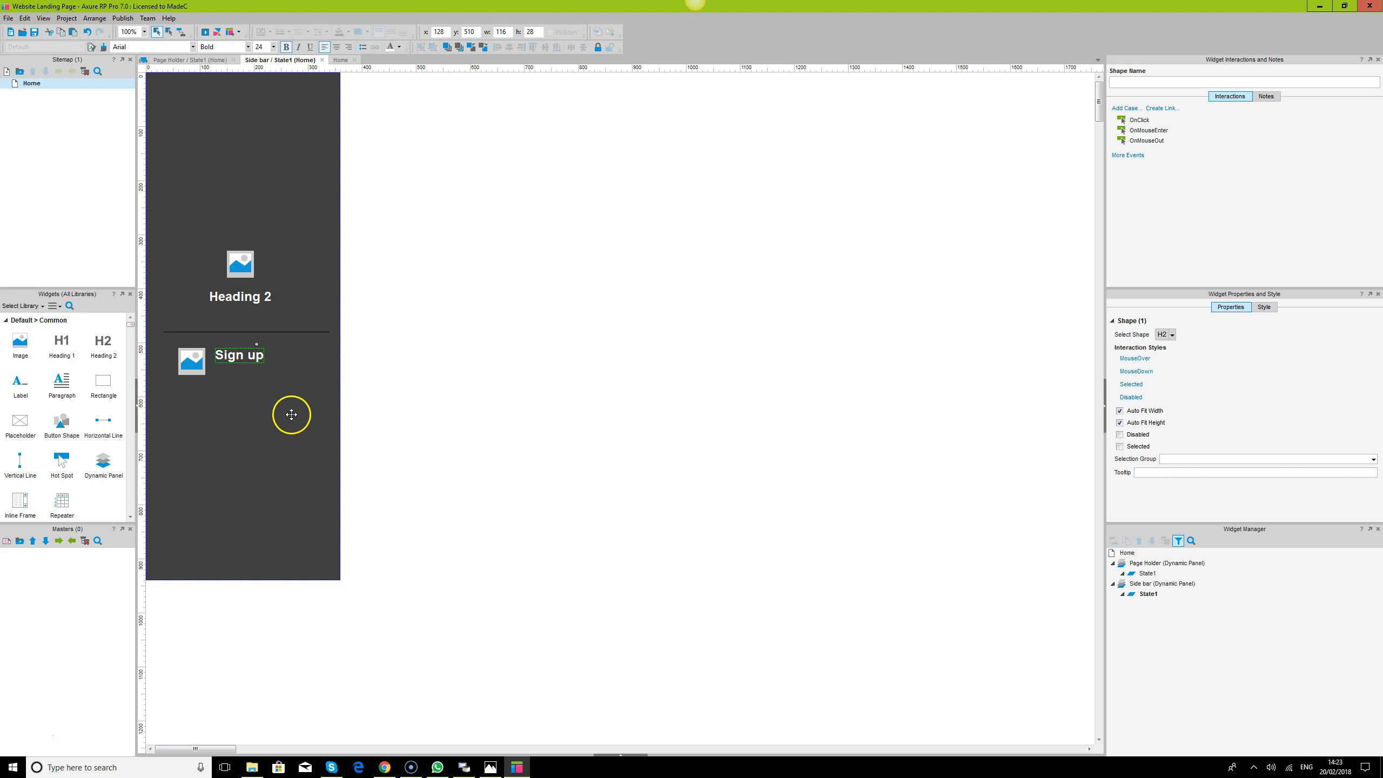
pyautogui.click(454, 411)
# - Place a copy of the Sign up heading directly beneath it at about x 128, y 532, reading "Create Account"
pyautogui.click(254, 355)
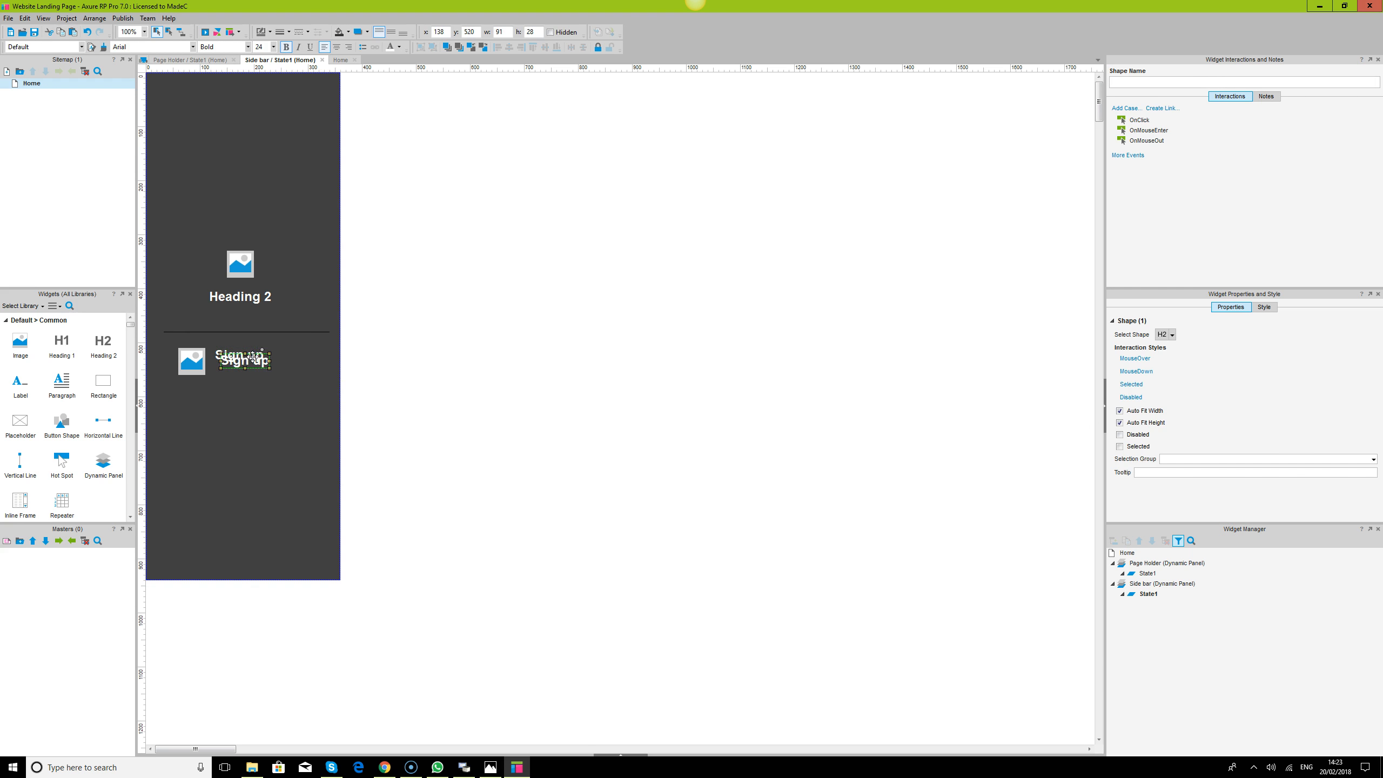
pyautogui.moveTo(247, 364); pyautogui.dragTo(244, 369)
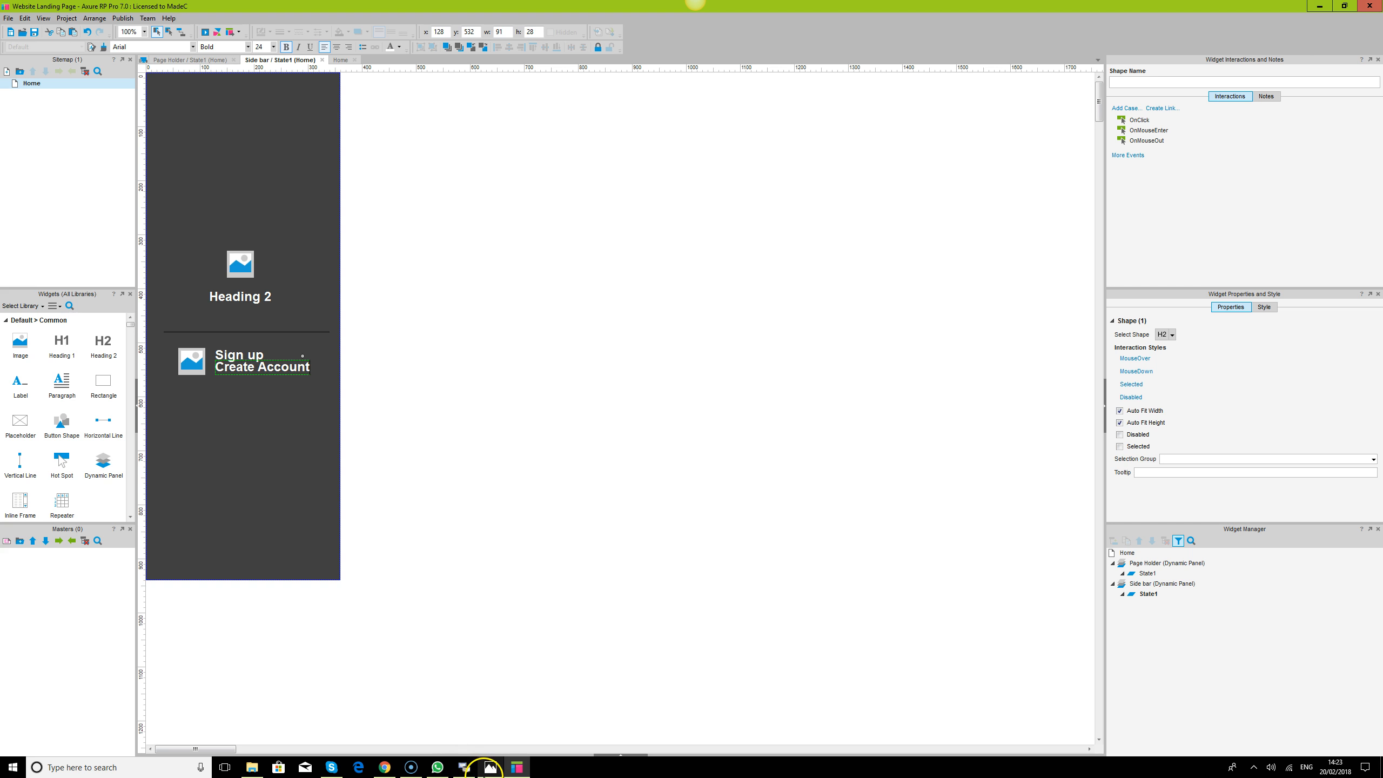
# - Check the hand-drawn sketch and resize the side bar's dark background rectangle to 360 by 940
pyautogui.click(490, 767)
pyautogui.click(484, 770)
pyautogui.click(253, 394)
pyautogui.click(250, 372)
pyautogui.click(289, 351)
pyautogui.moveTo(362, 336); pyautogui.dragTo(340, 332)
pyautogui.moveTo(243, 591); pyautogui.dragTo(244, 580)
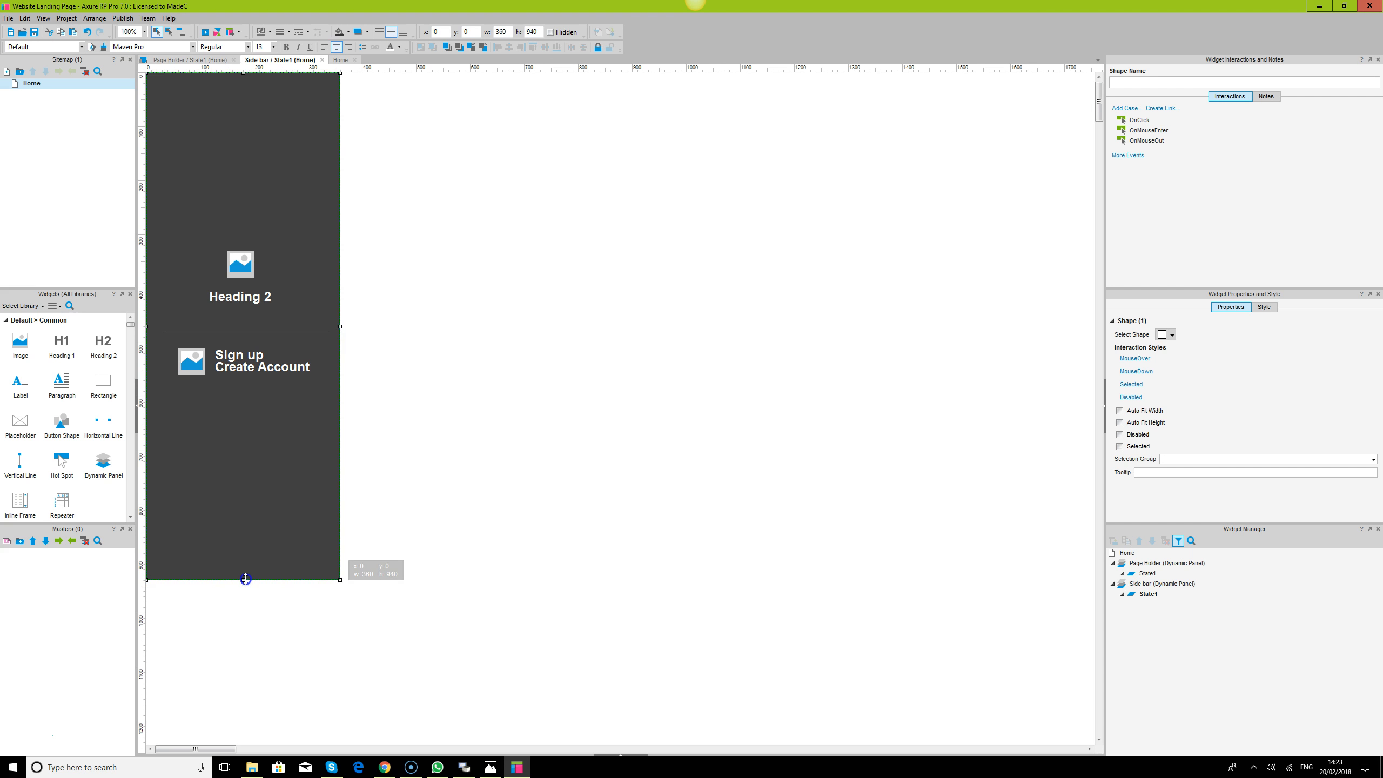
# - Format the Create Account text in Maven Pro Regular, size 14, and widen its box to about 172
pyautogui.click(262, 369)
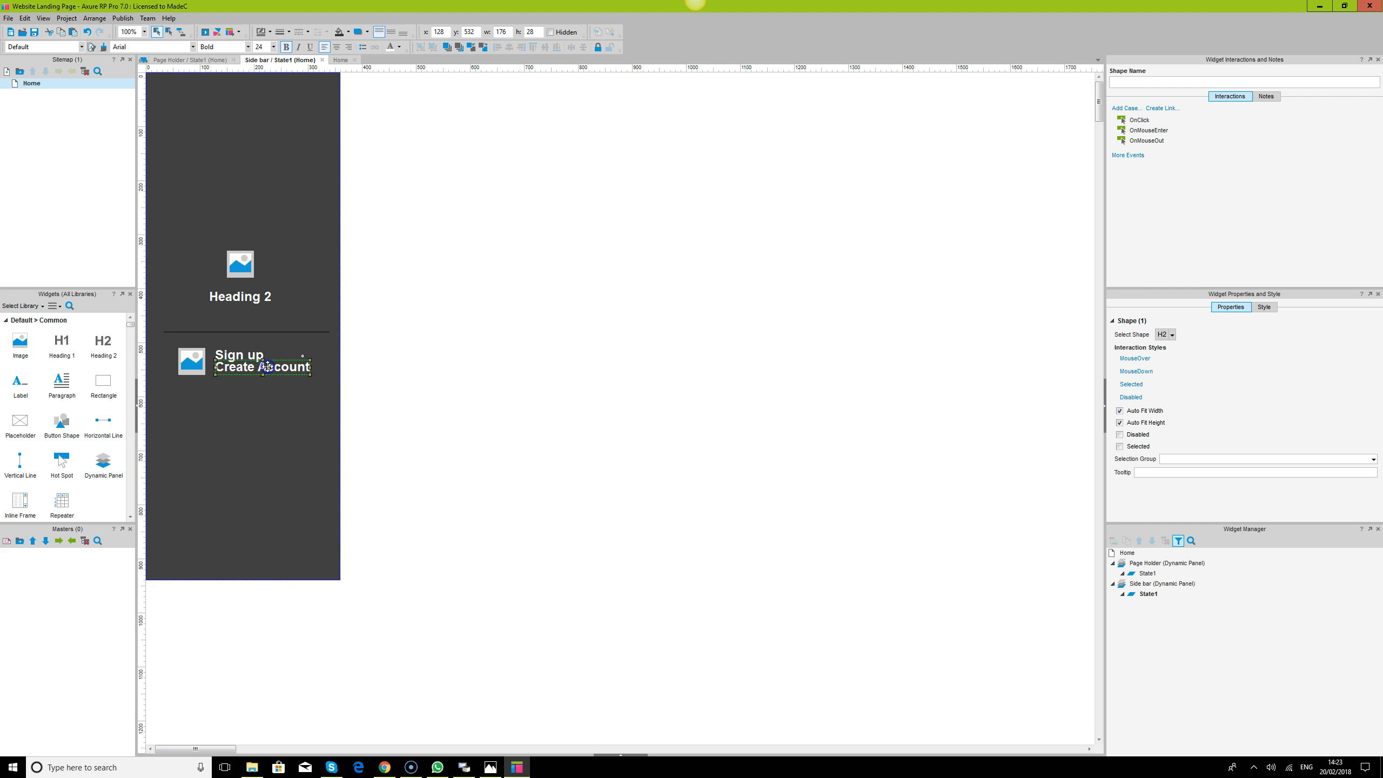
pyautogui.click(175, 50)
pyautogui.press('Return')
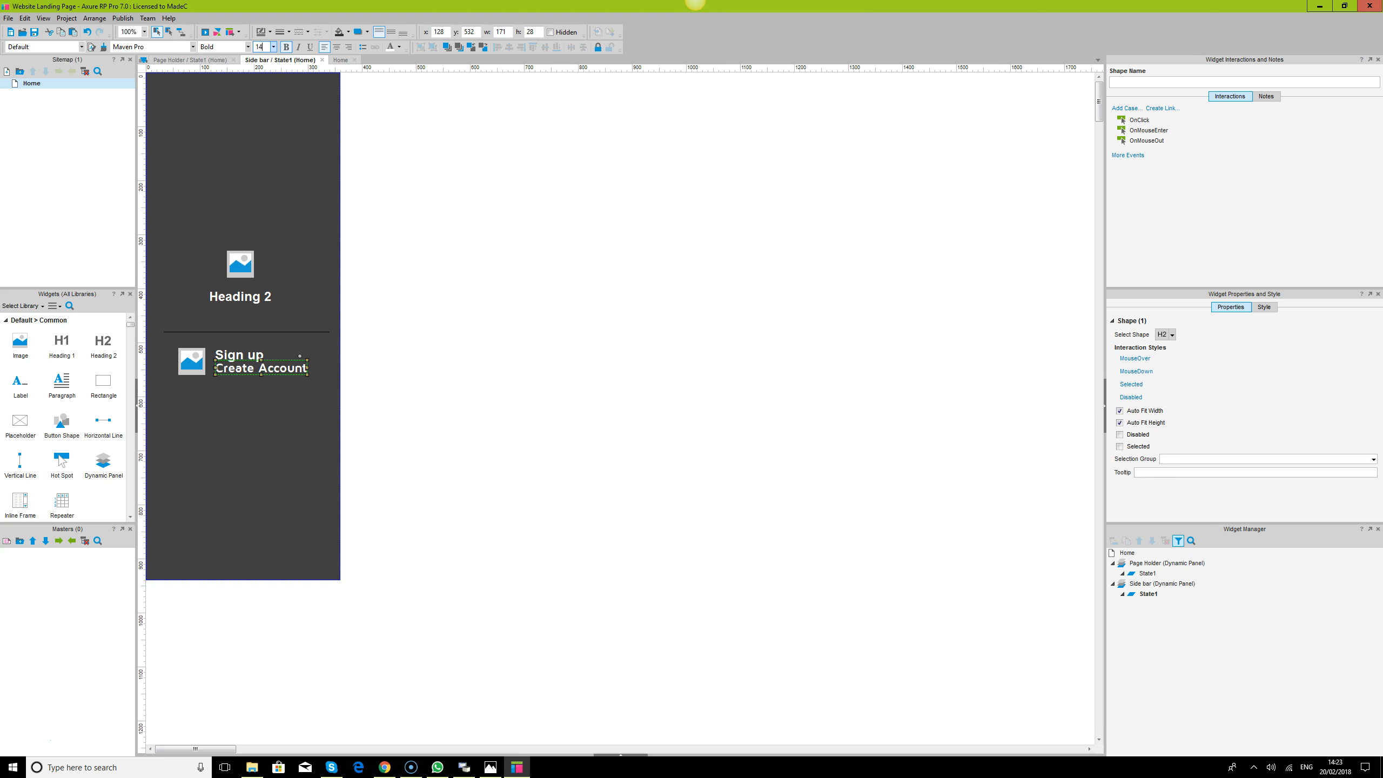
pyautogui.write('14')
pyautogui.press('Return')
pyautogui.click(285, 47)
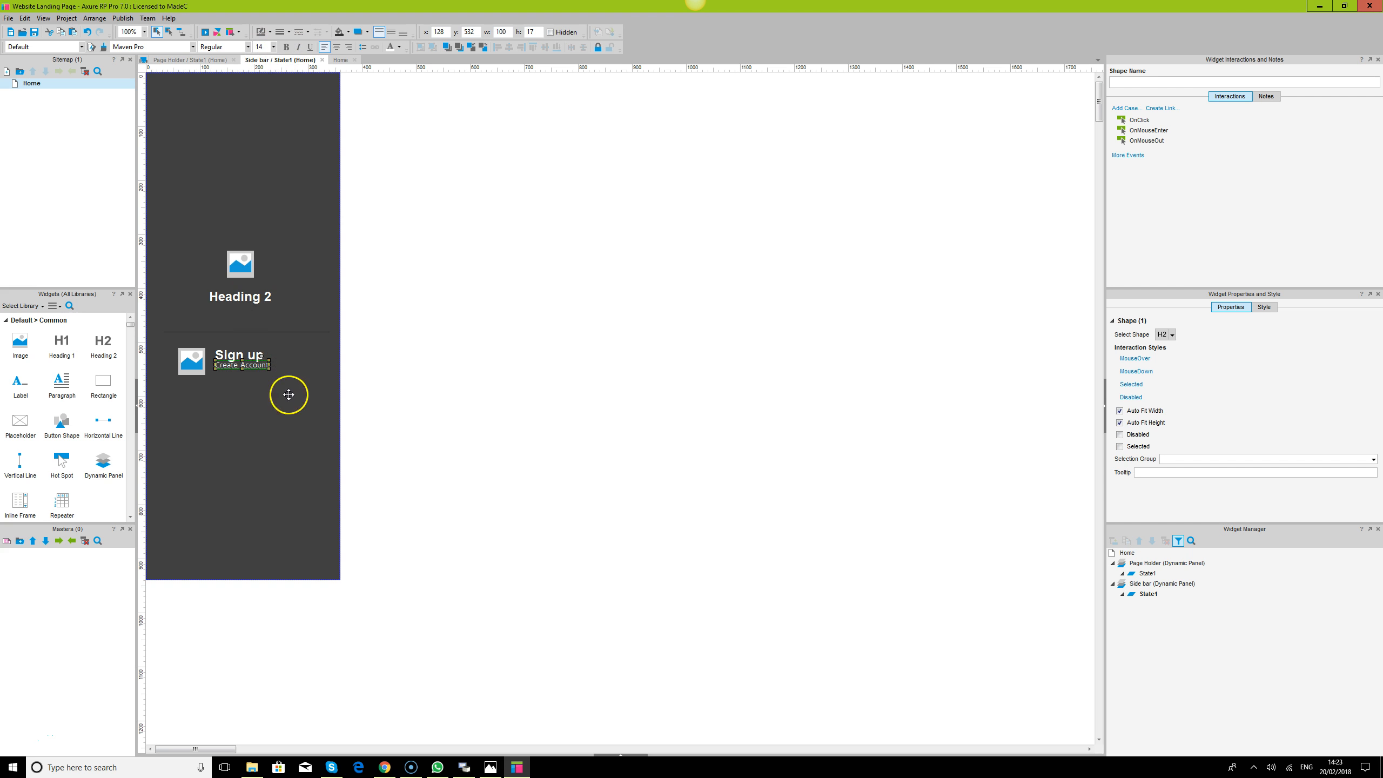
pyautogui.moveTo(269, 370); pyautogui.dragTo(308, 375)
# - Format the Sign up text in bold Maven Pro, size 16, and widen its box to about 172
pyautogui.click(254, 357)
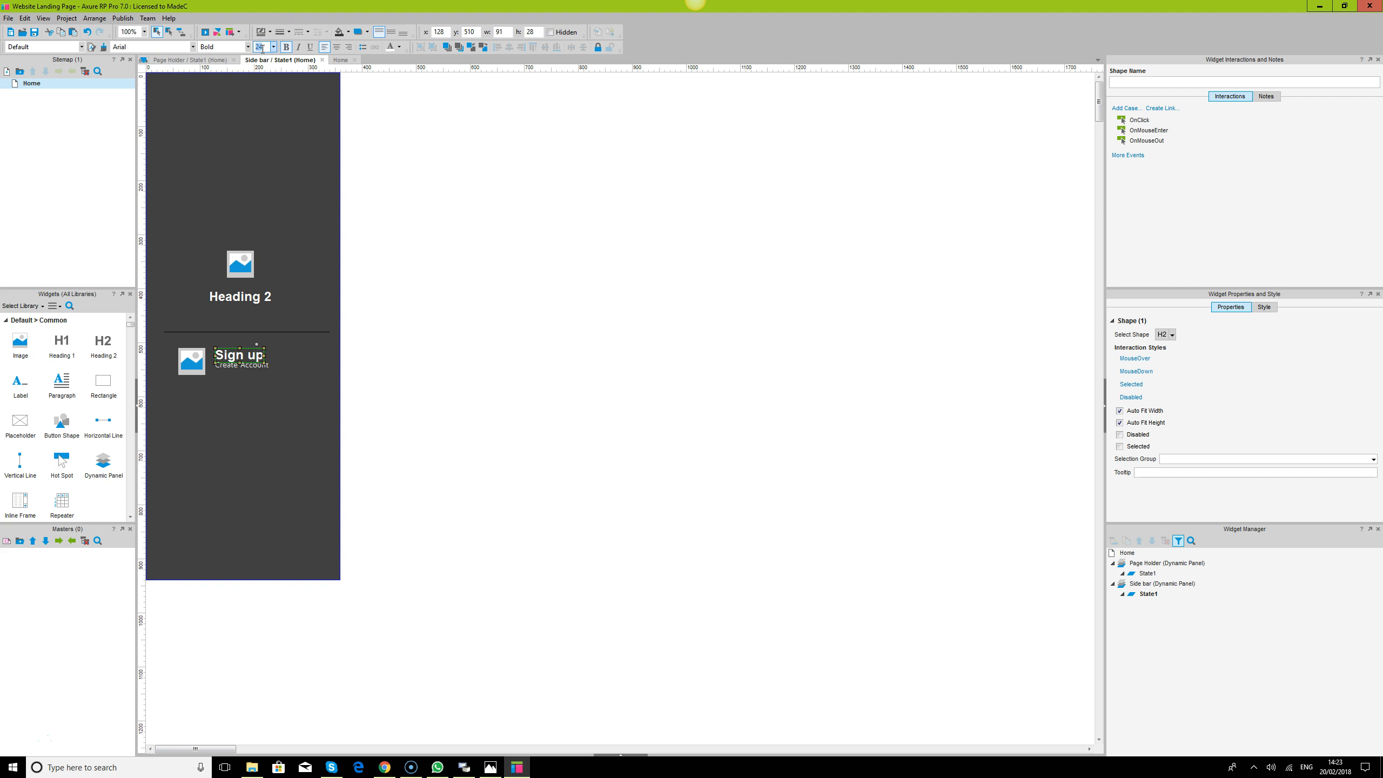
pyautogui.write('16')
pyautogui.press('Return')
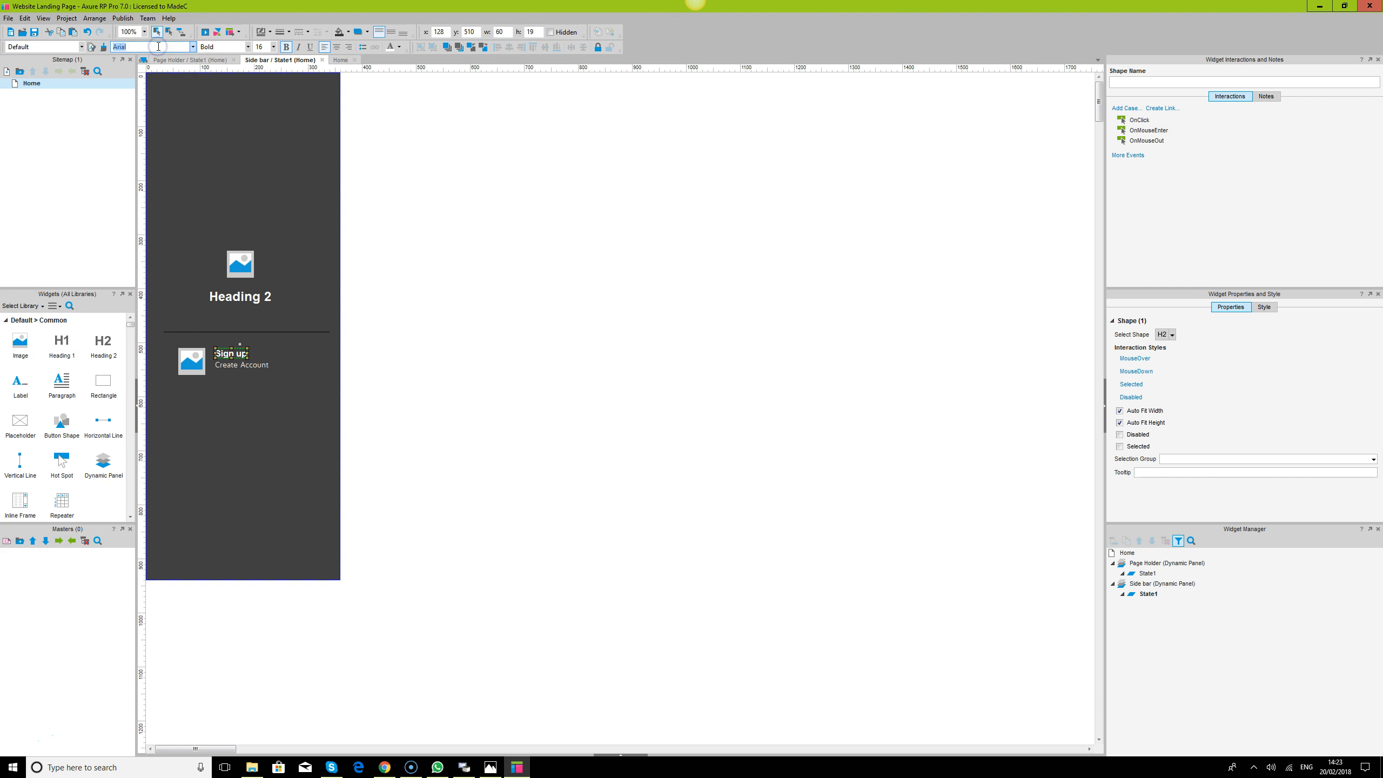
pyautogui.moveTo(247, 353); pyautogui.dragTo(308, 355)
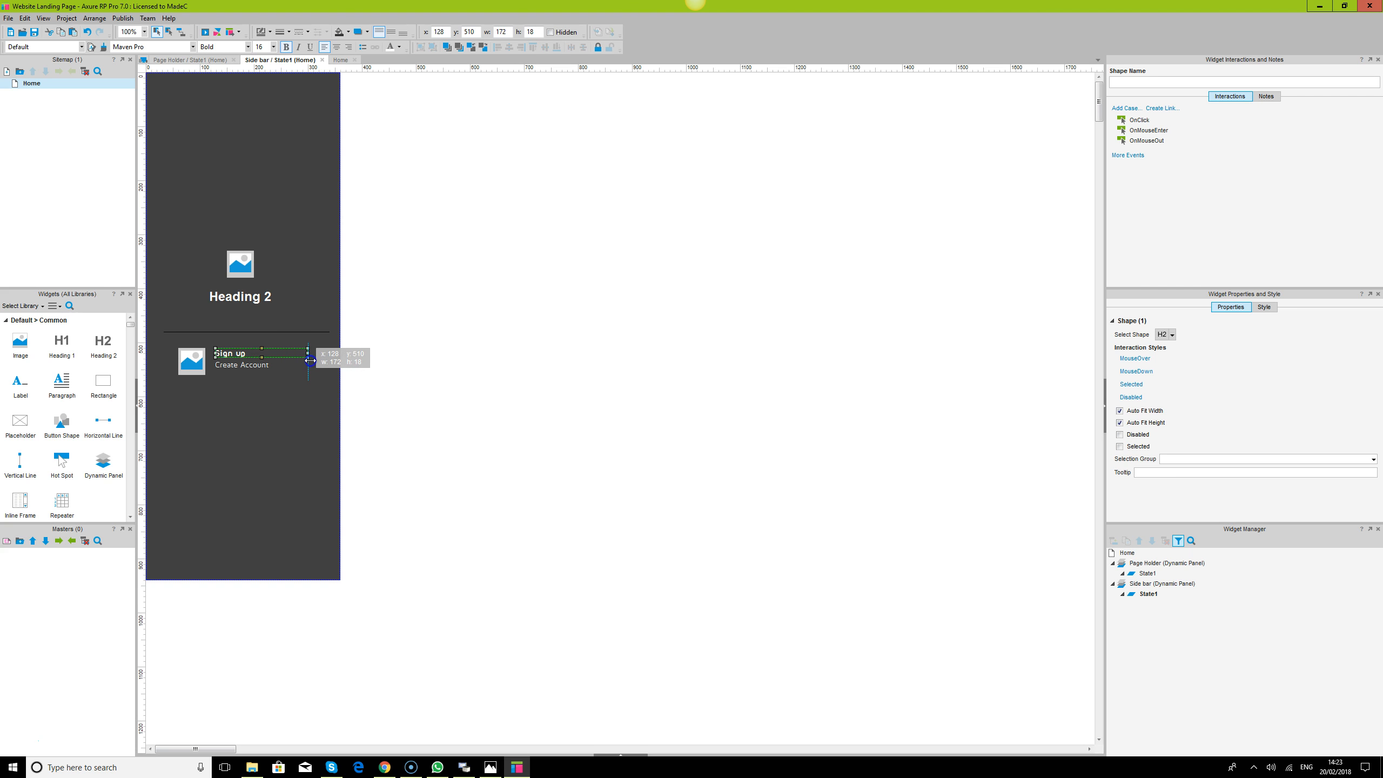
# - Align the Sign up and Create Account texts to the vertical middle of their boxes
pyautogui.click(254, 368)
pyautogui.keyDown('ctrl'); pyautogui.click(245, 354); pyautogui.keyUp('ctrl')
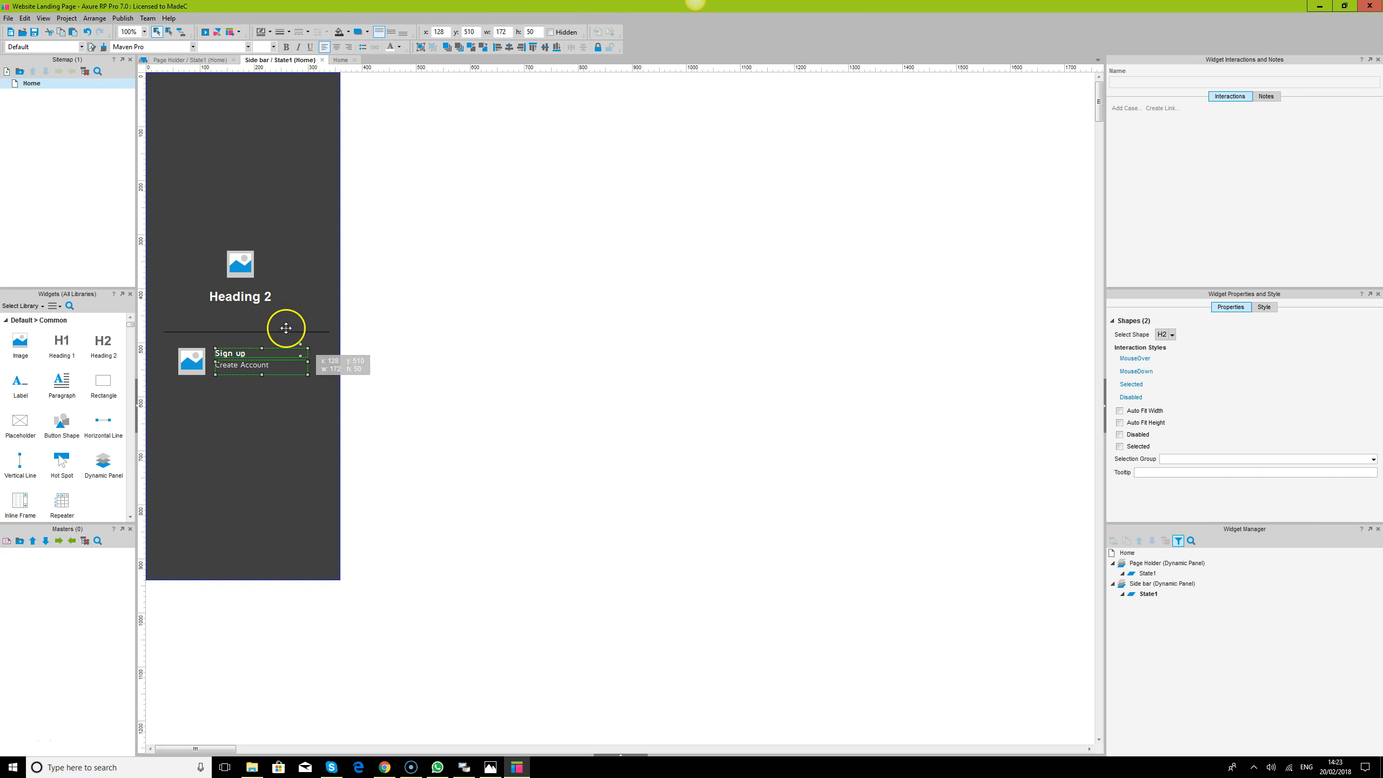
pyautogui.click(392, 36)
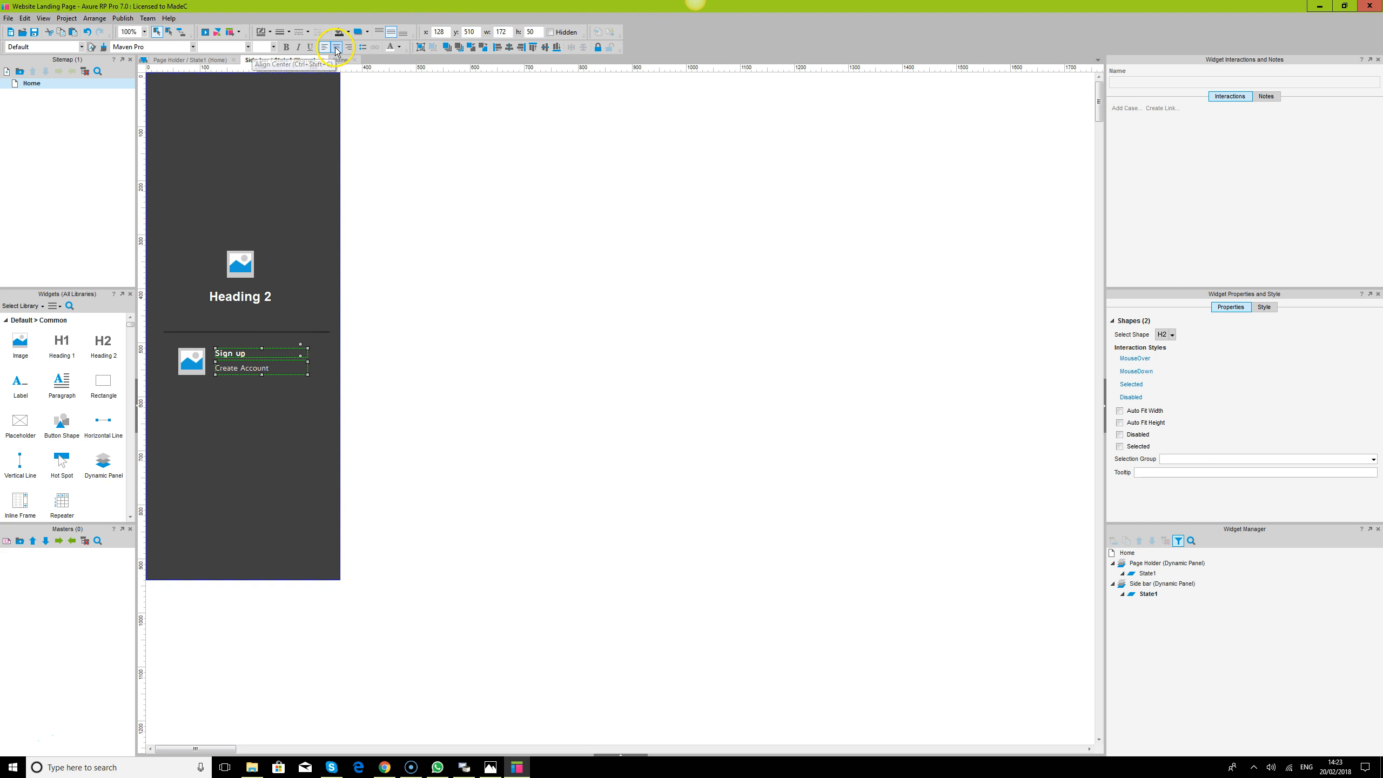
pyautogui.click(472, 269)
# - Set the Sign up text box's height to about 20 and fit the Create Account box directly beneath it
pyautogui.click(240, 353)
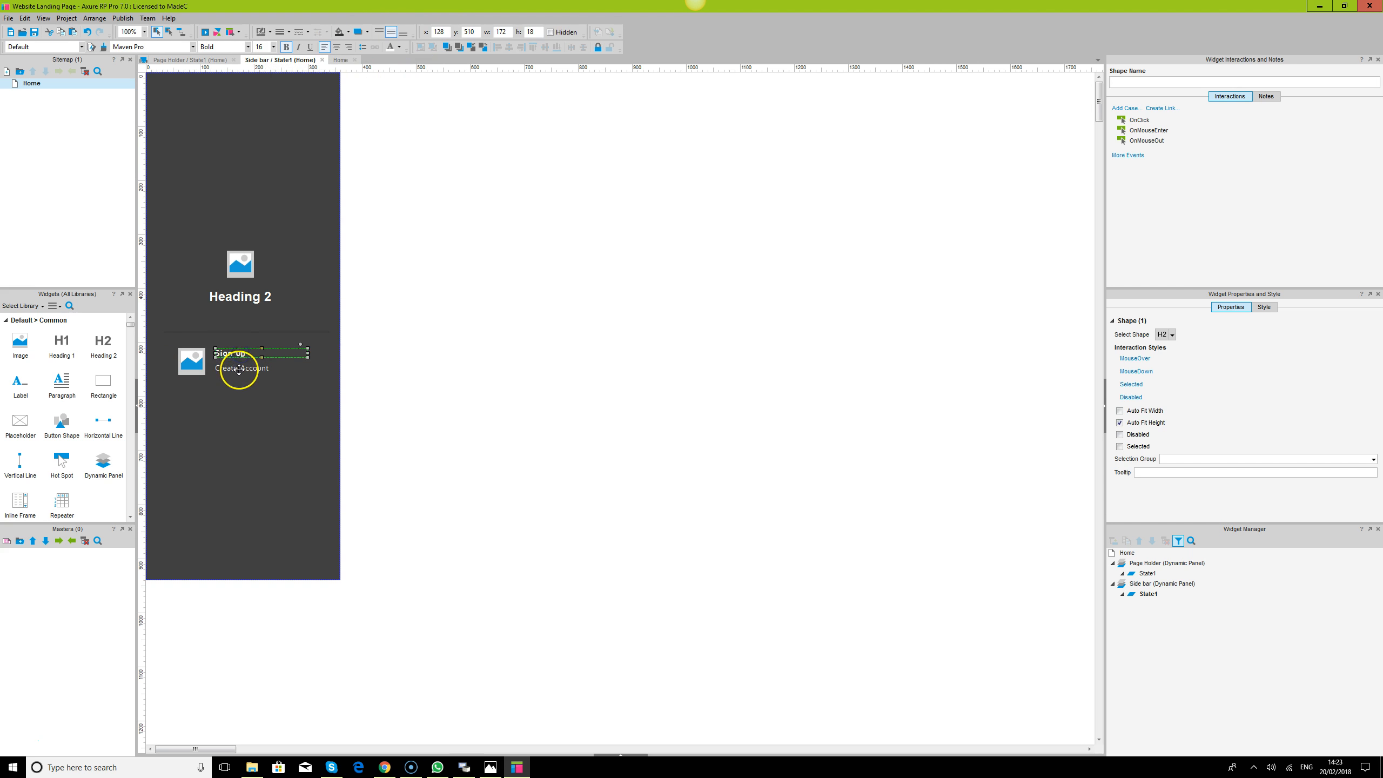
pyautogui.moveTo(262, 357); pyautogui.dragTo(263, 361)
pyautogui.click(256, 371)
# - Move the Sign up and Create Account texts together closer to their image, to about x 115
pyautogui.click(234, 355)
pyautogui.keyDown('ctrl'); pyautogui.click(256, 369); pyautogui.keyUp('ctrl')
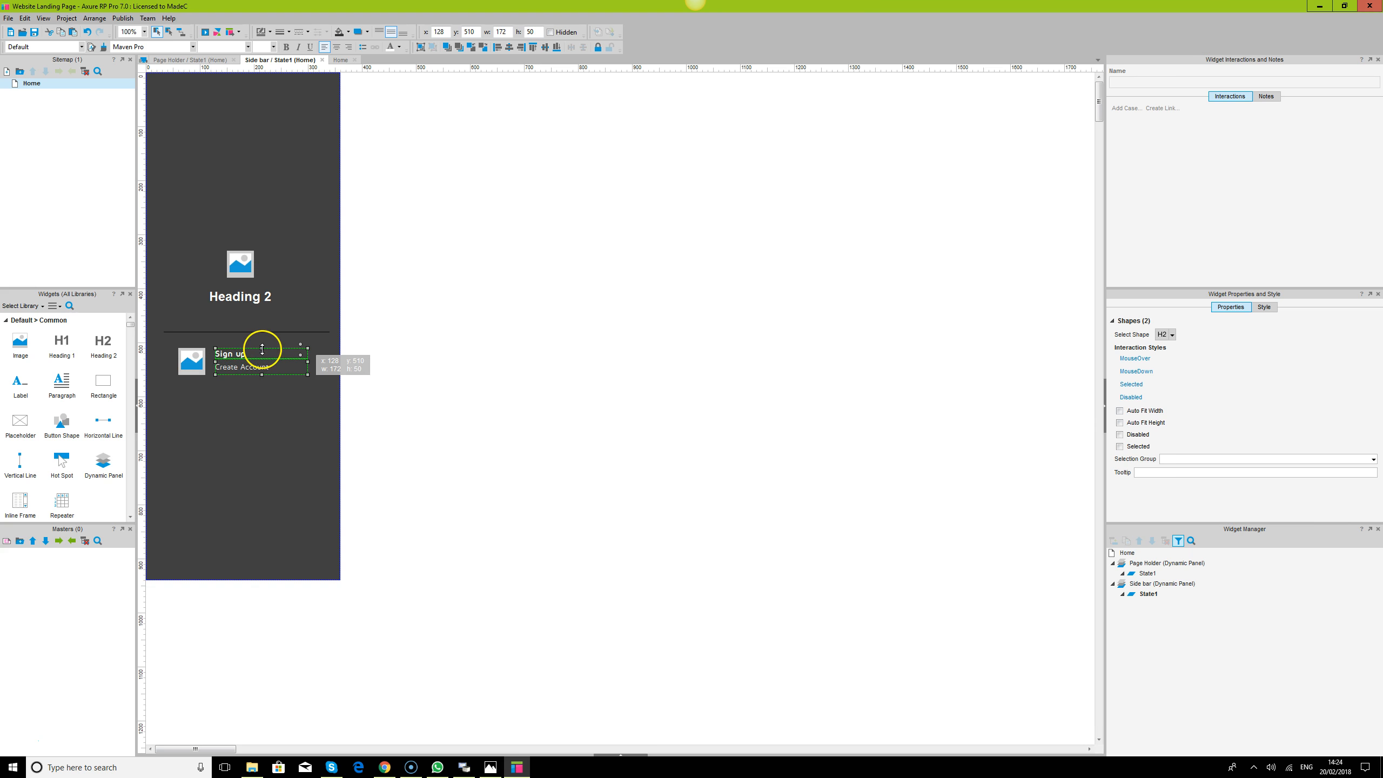
pyautogui.moveTo(262, 351); pyautogui.dragTo(263, 350)
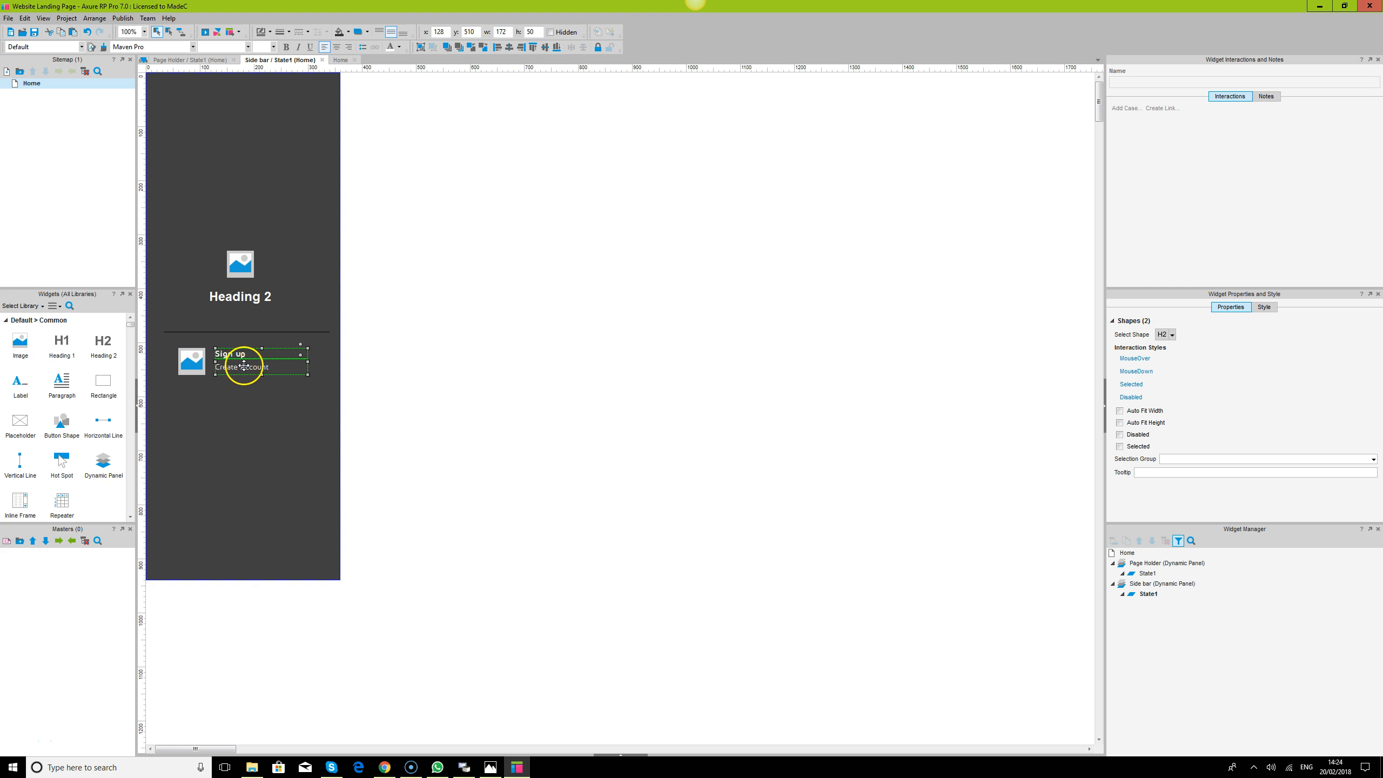
pyautogui.press('Left')
pyautogui.press('Left')
pyautogui.press('Left')
pyautogui.press('Left')
pyautogui.press('Left')
pyautogui.press('Left')
pyautogui.press('Left')
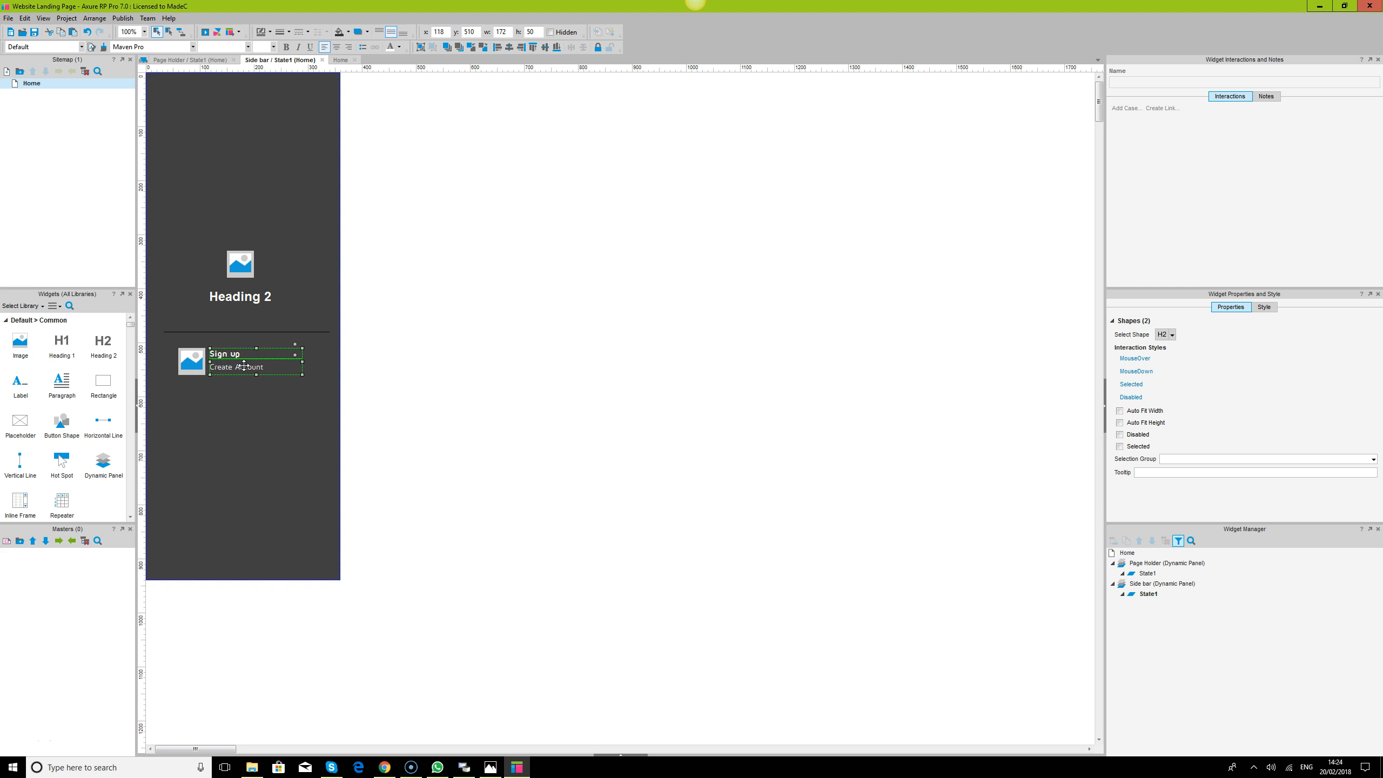
# - Try a light-coloured shadow with offset x 0, y 3 on the image beside Sign up, and undo it
pyautogui.click(193, 366)
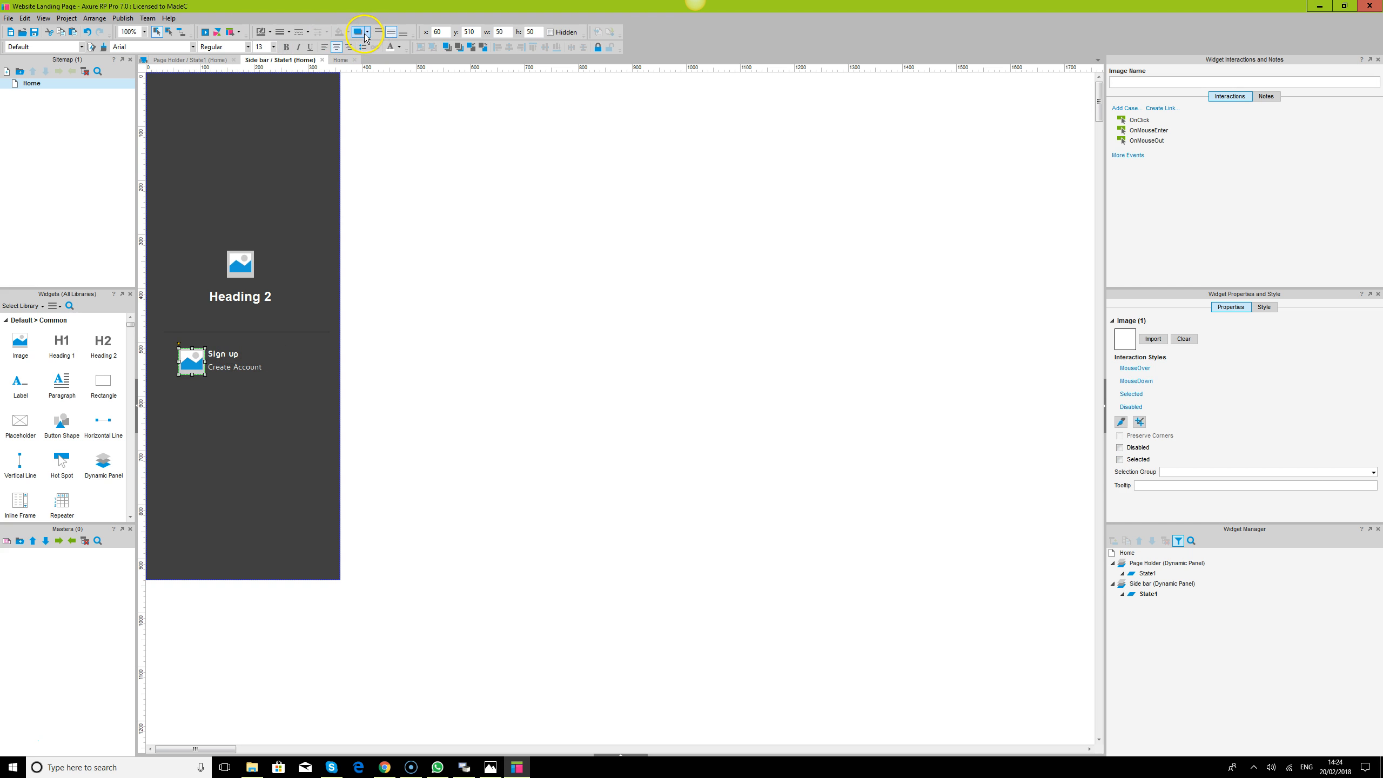
pyautogui.click(366, 33)
pyautogui.click(363, 48)
pyautogui.write('0')
pyautogui.press('Tab')
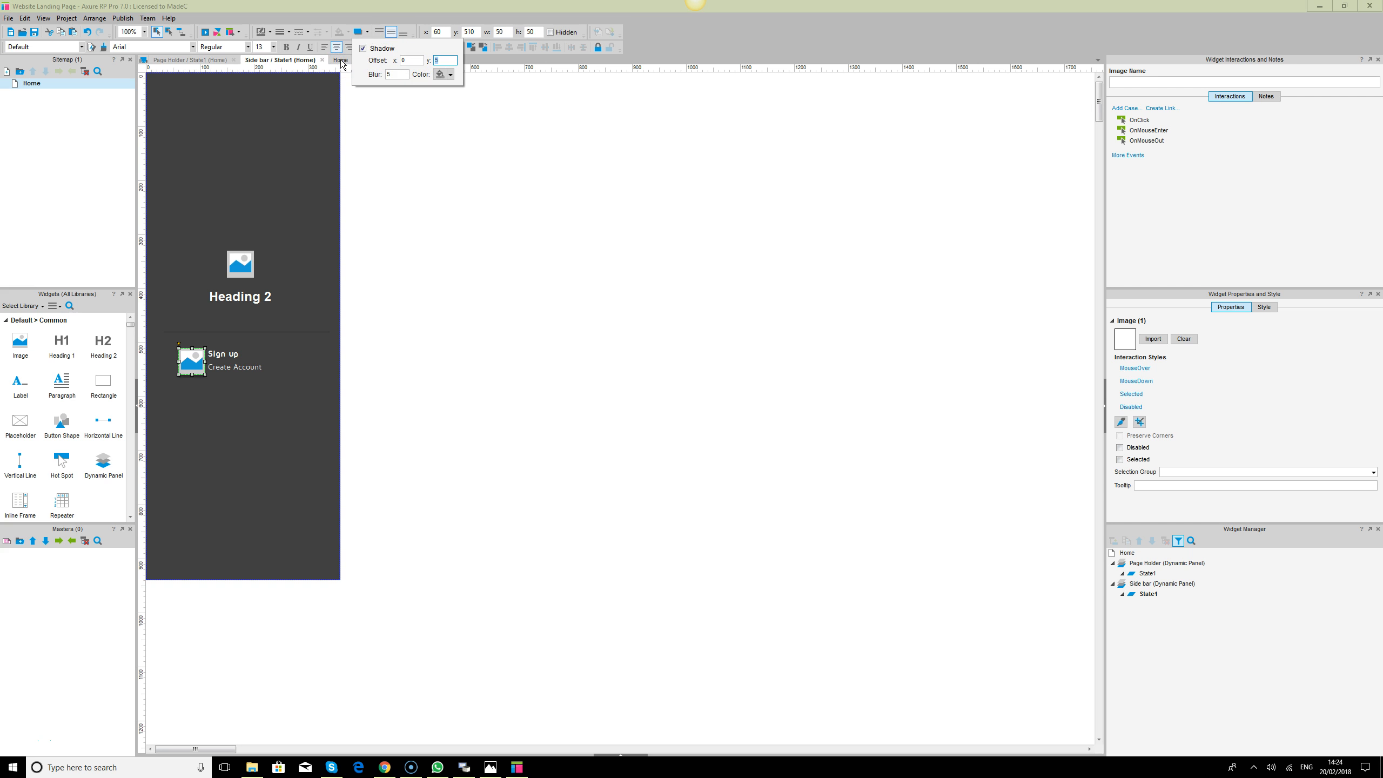
pyautogui.write('3')
pyautogui.click(451, 76)
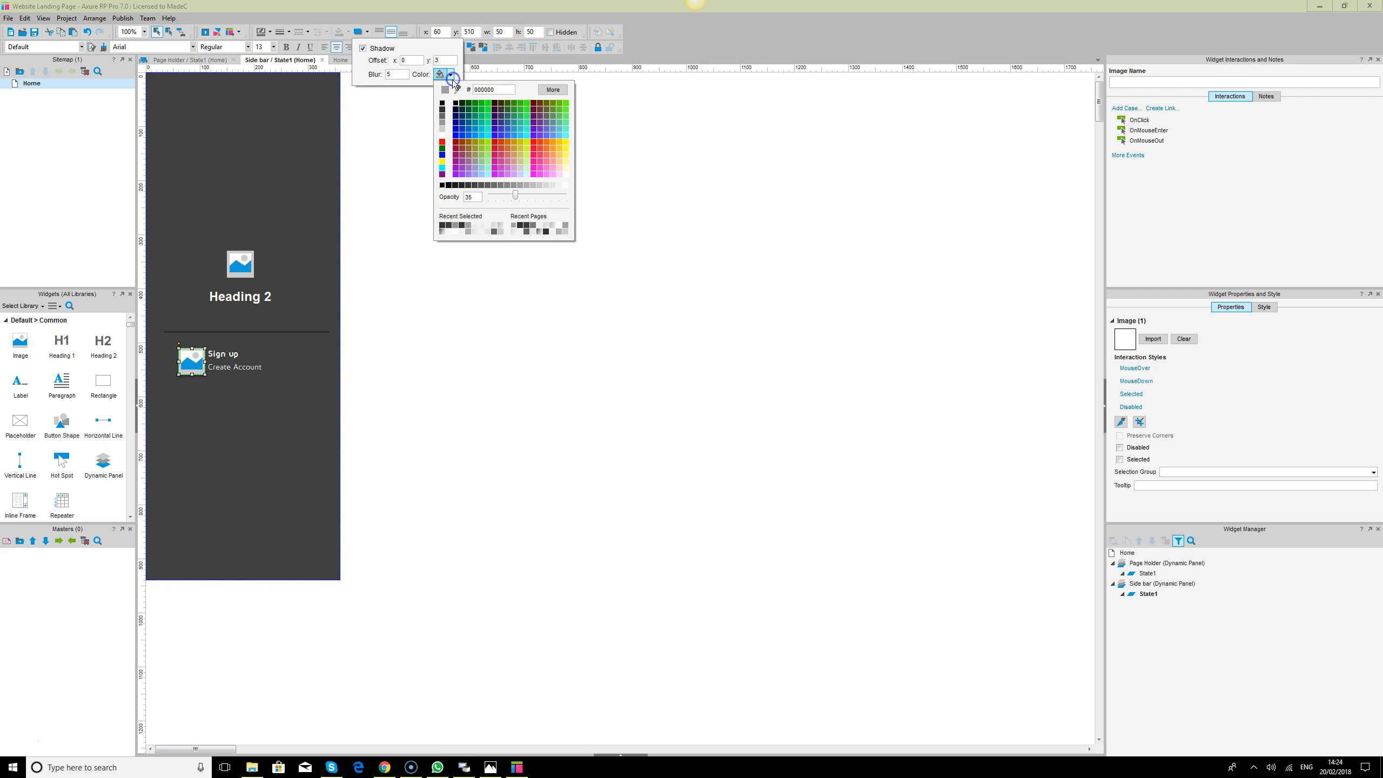
pyautogui.click(561, 188)
pyautogui.click(592, 314)
pyautogui.hotkey('ctrl', 'z')
# - Group the lower image with its Sign up and Create Account texts
pyautogui.click(592, 312)
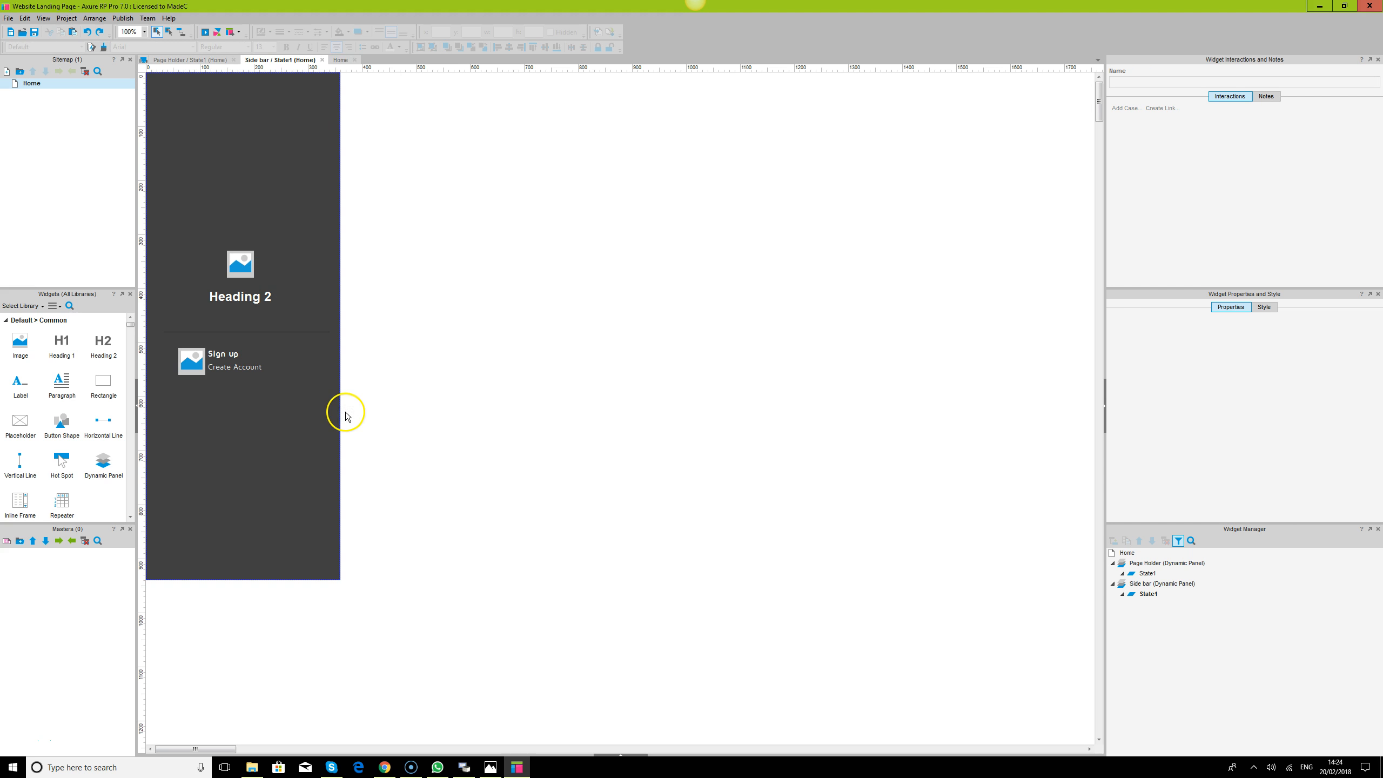
pyautogui.keyDown('ctrl'); pyautogui.click(215, 372); pyautogui.keyUp('ctrl')
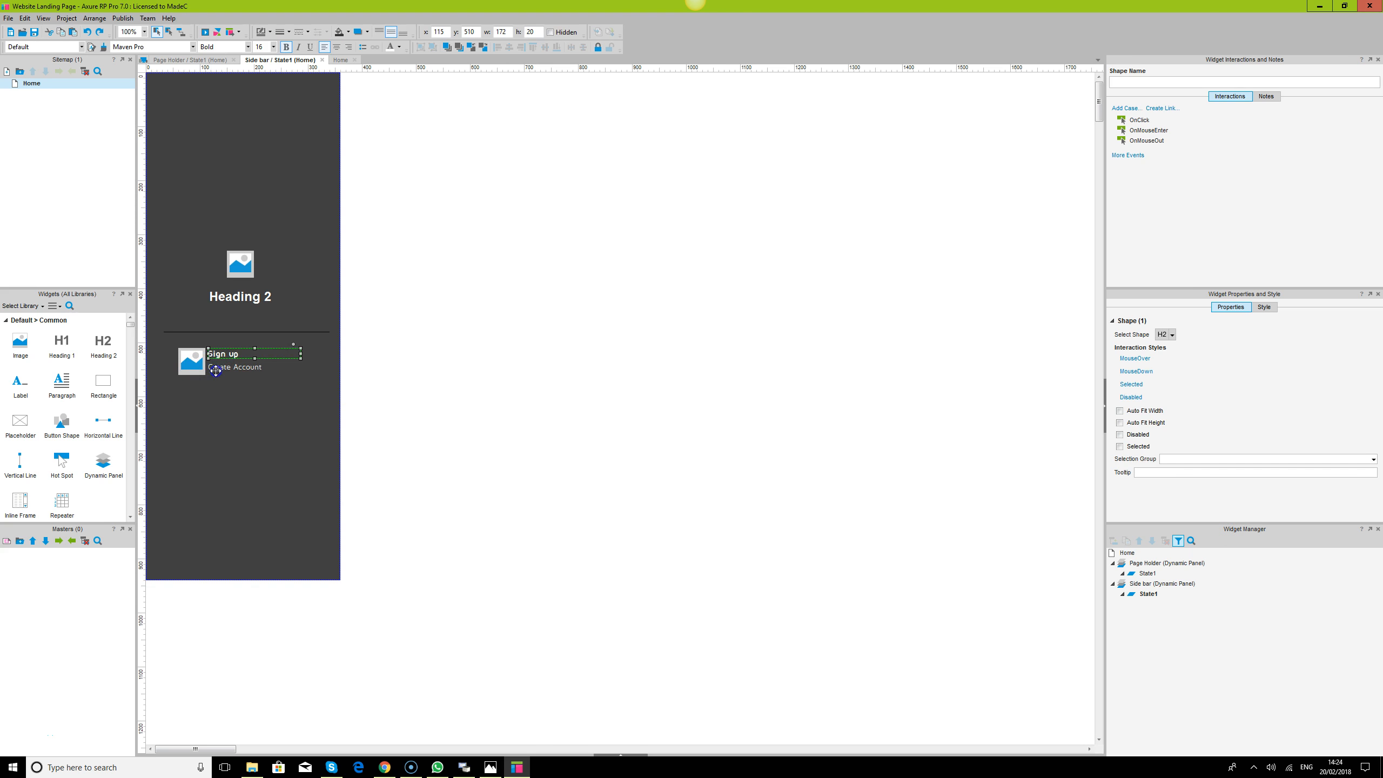
pyautogui.keyDown('ctrl'); pyautogui.click(197, 361); pyautogui.keyUp('ctrl')
# - Set the color of the horizontal divider line above the sign-up block to light grey
pyautogui.click(221, 331)
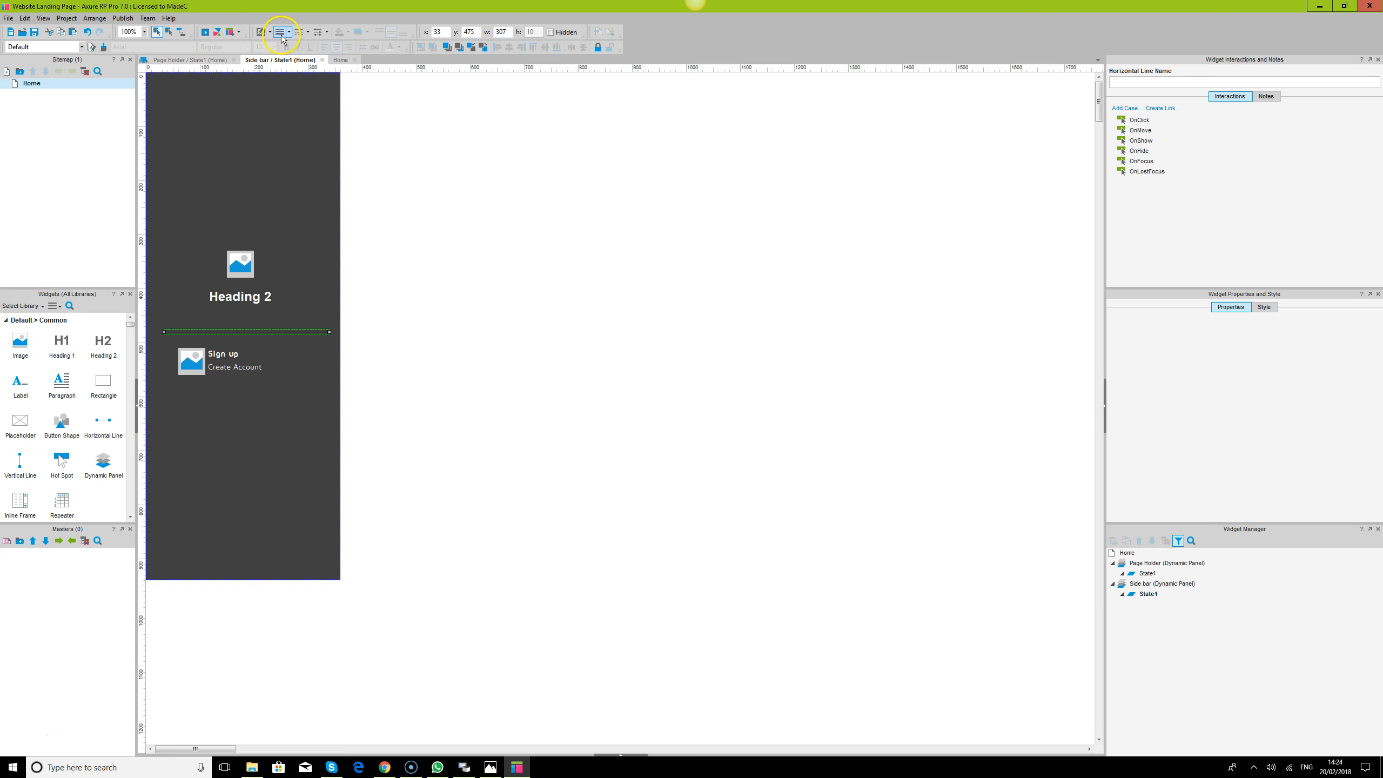
pyautogui.click(307, 34)
pyautogui.click(287, 57)
pyautogui.click(271, 33)
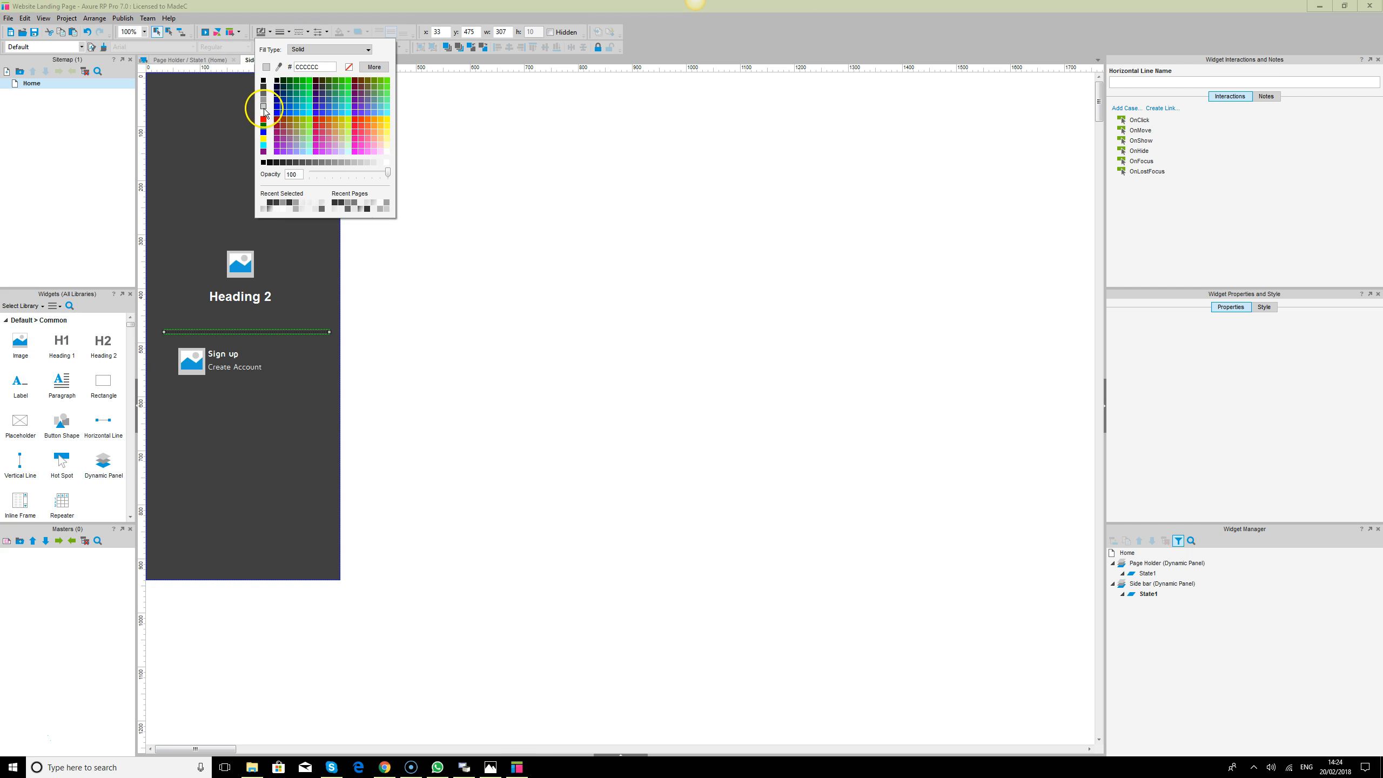
pyautogui.click(253, 99)
pyautogui.click(599, 343)
pyautogui.click(233, 331)
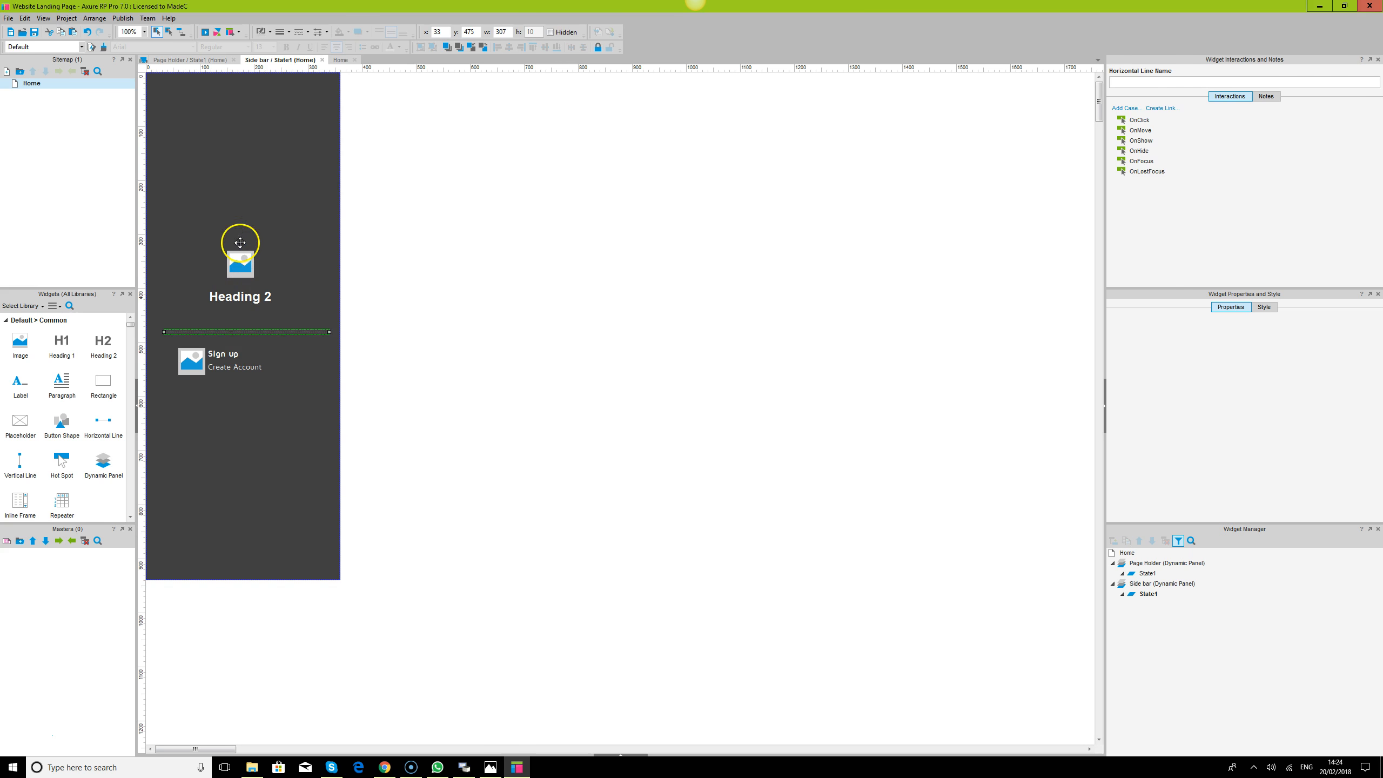
# - Check the hand-drawn sketch and change the heading under the upper image to "Company XYZ"
pyautogui.click(240, 264)
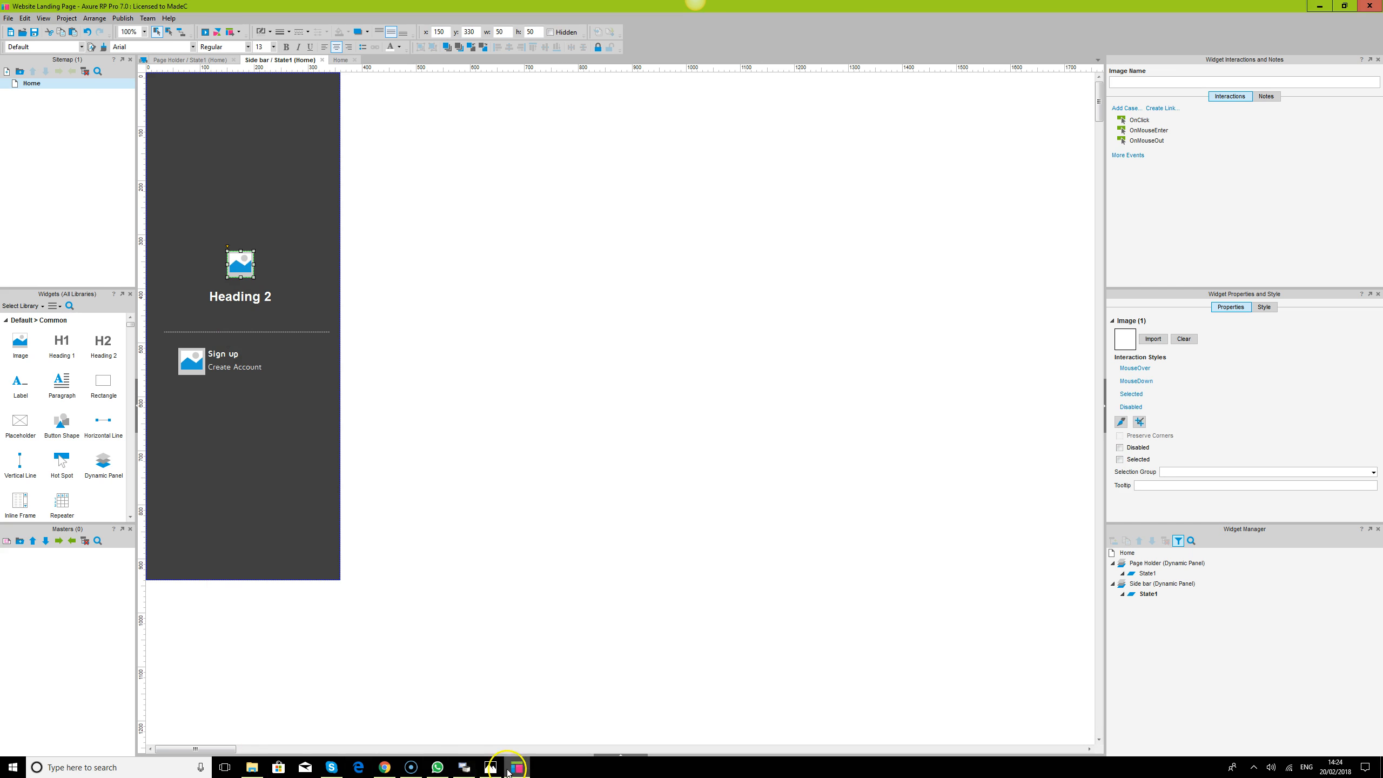
pyautogui.click(490, 767)
pyautogui.click(490, 767)
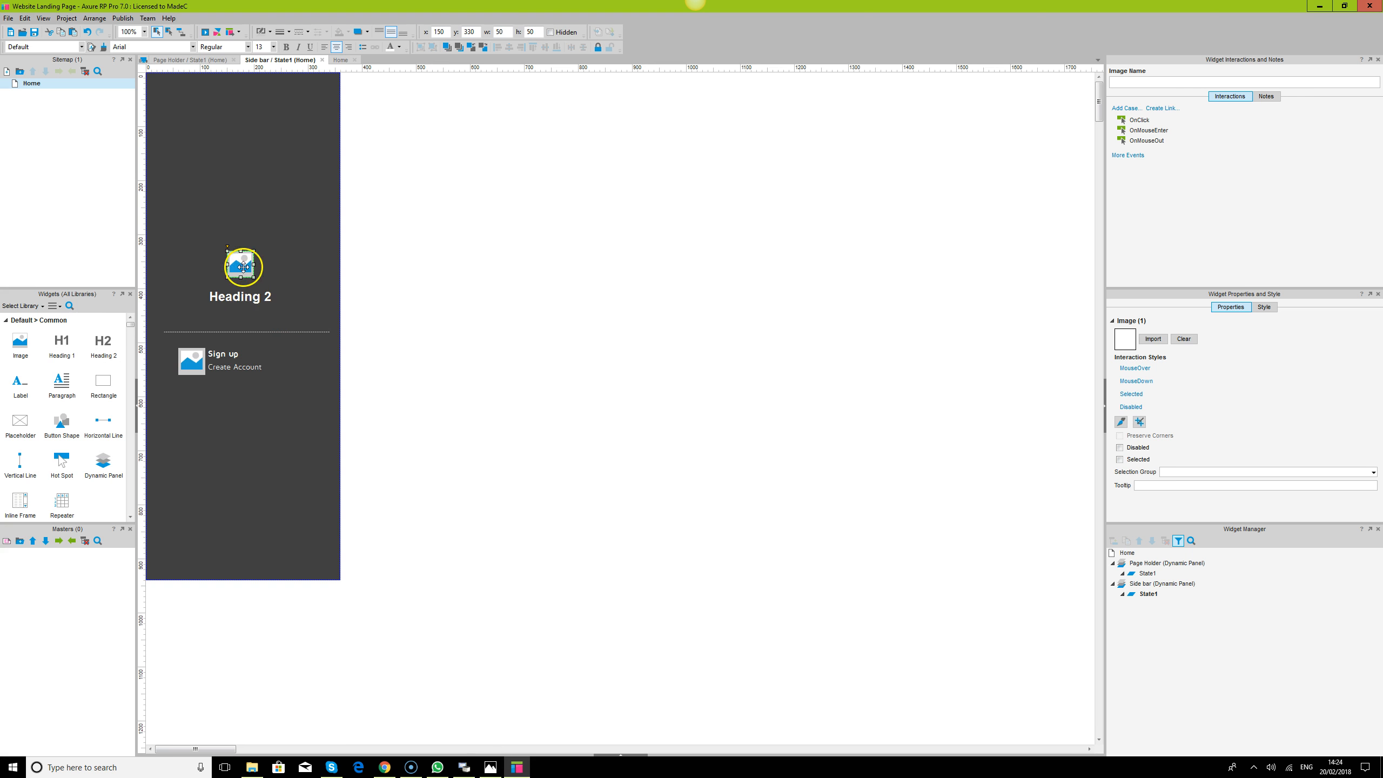
pyautogui.doubleClick(237, 297)
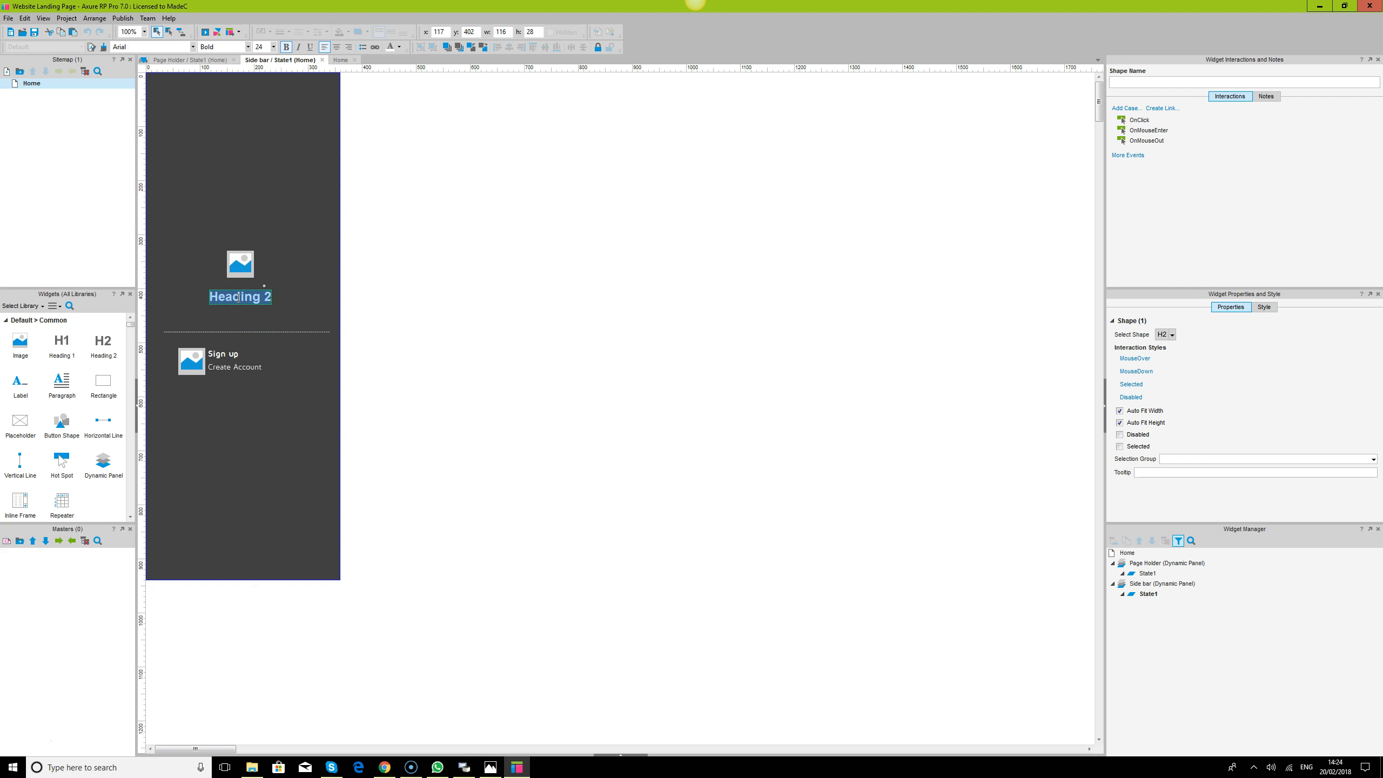
pyautogui.write('Company XYZ')
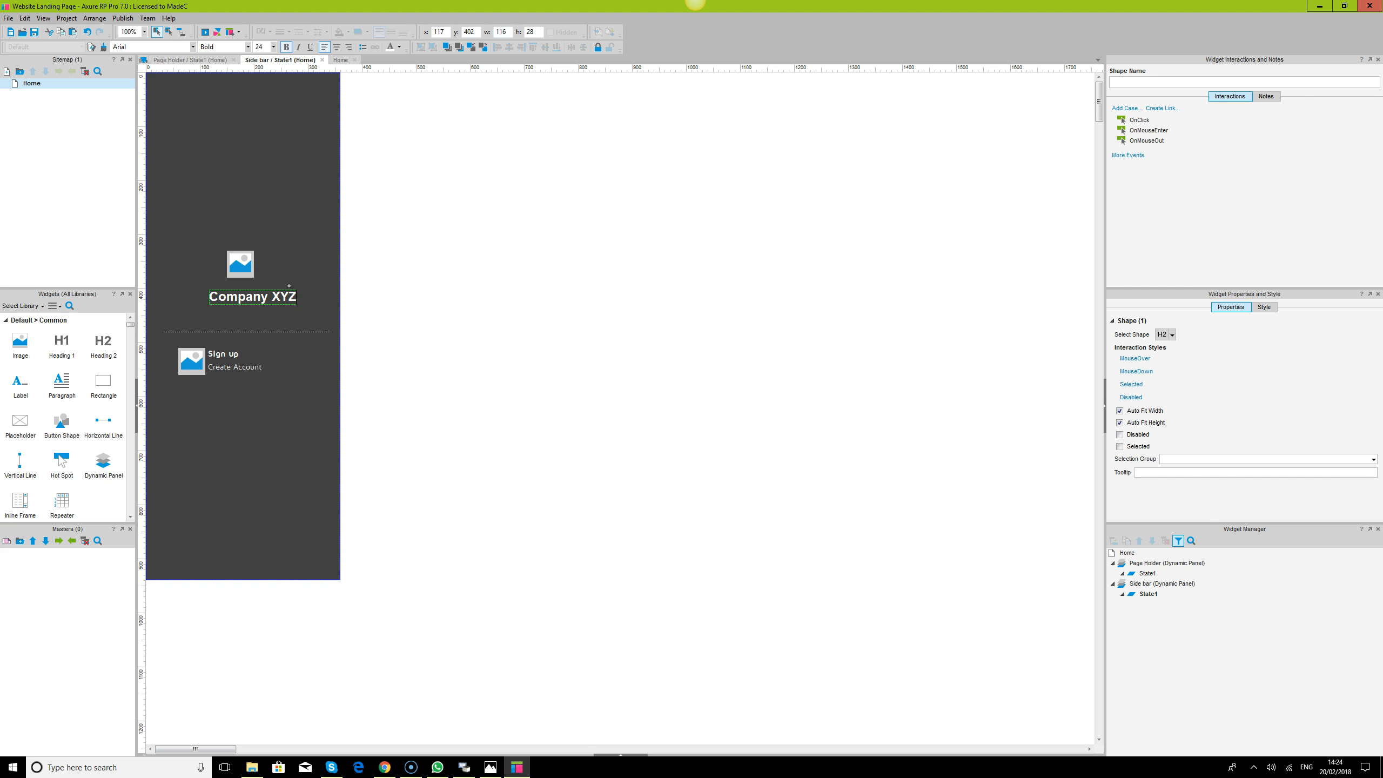
pyautogui.click(441, 342)
# - Set the Company XYZ heading's font to Maven Pro and align its center with the image above it
pyautogui.click(252, 296)
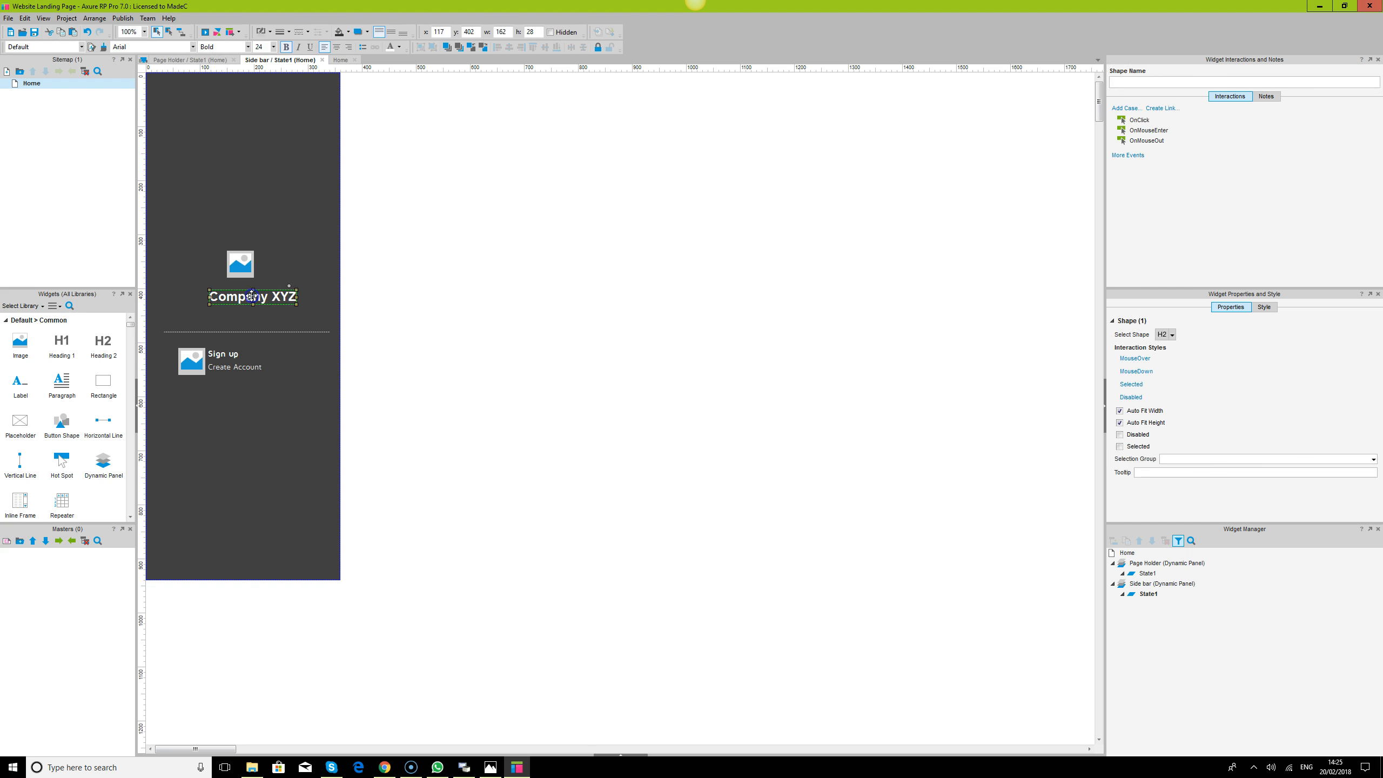
pyautogui.click(124, 45)
pyautogui.write('Mai')
pyautogui.press('Return')
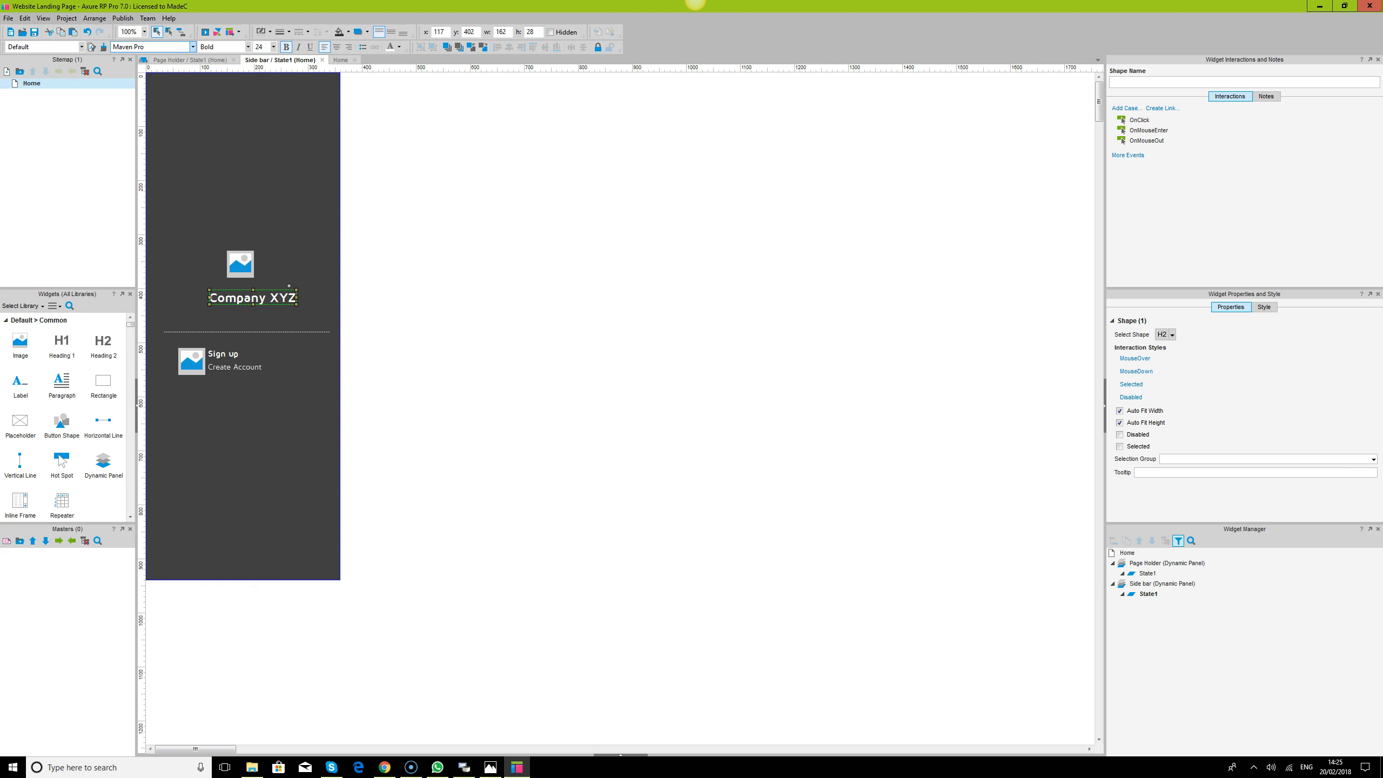
pyautogui.keyDown('shift'); pyautogui.click(246, 267); pyautogui.keyUp('shift')
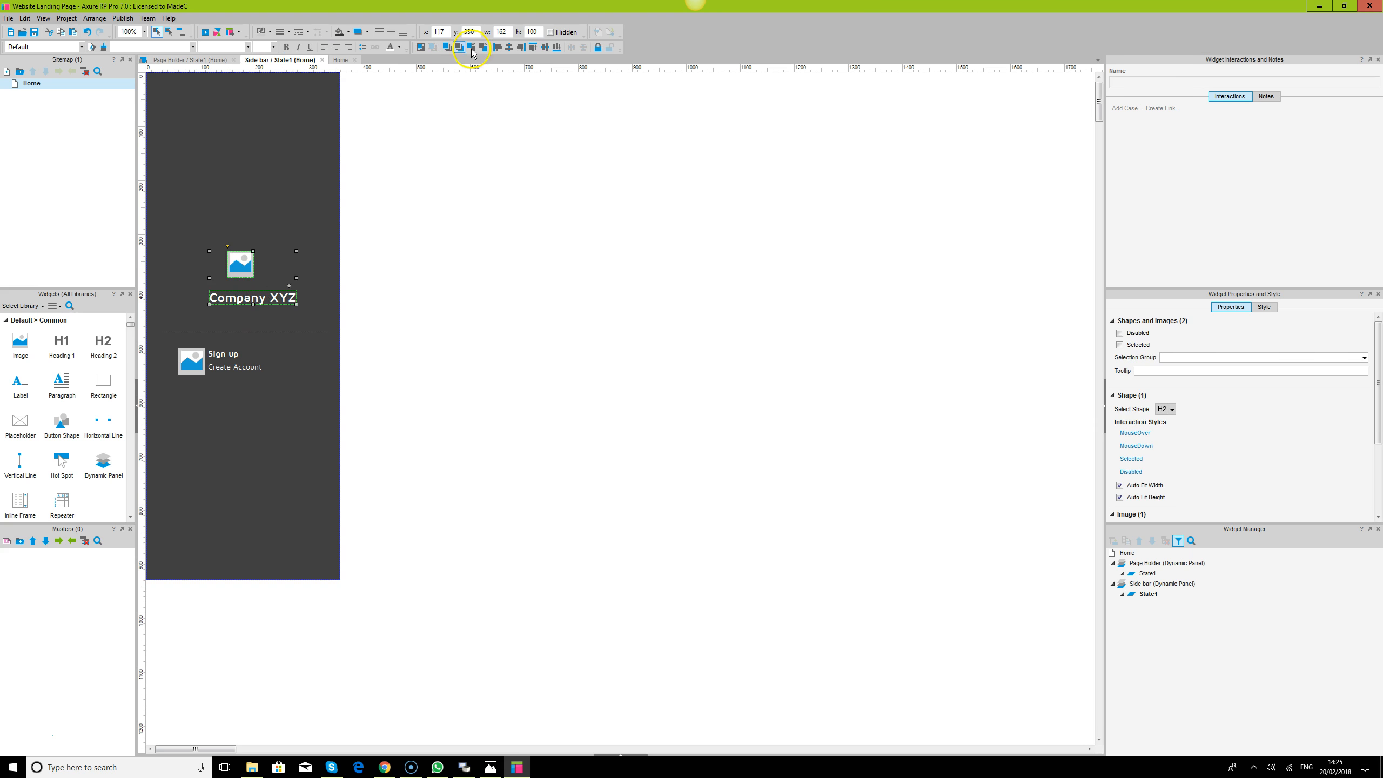
pyautogui.click(508, 49)
# - Set the Company XYZ heading to size 20 and center its text both ways in a box about 183 by 48
pyautogui.click(251, 299)
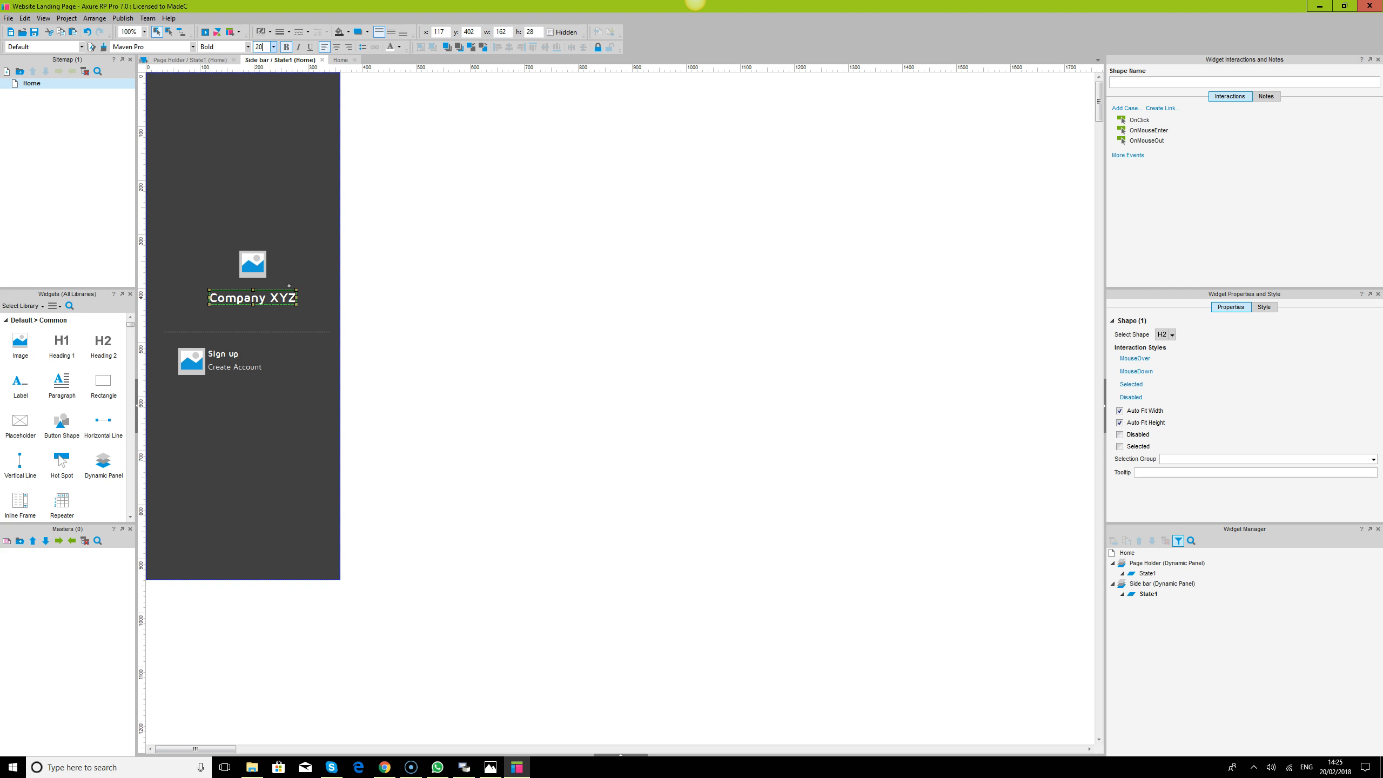
pyautogui.moveTo(296, 305)
pyautogui.mouseDown()
pyautogui.moveTo(278, 301)
pyautogui.moveTo(307, 315)
pyautogui.mouseUp()
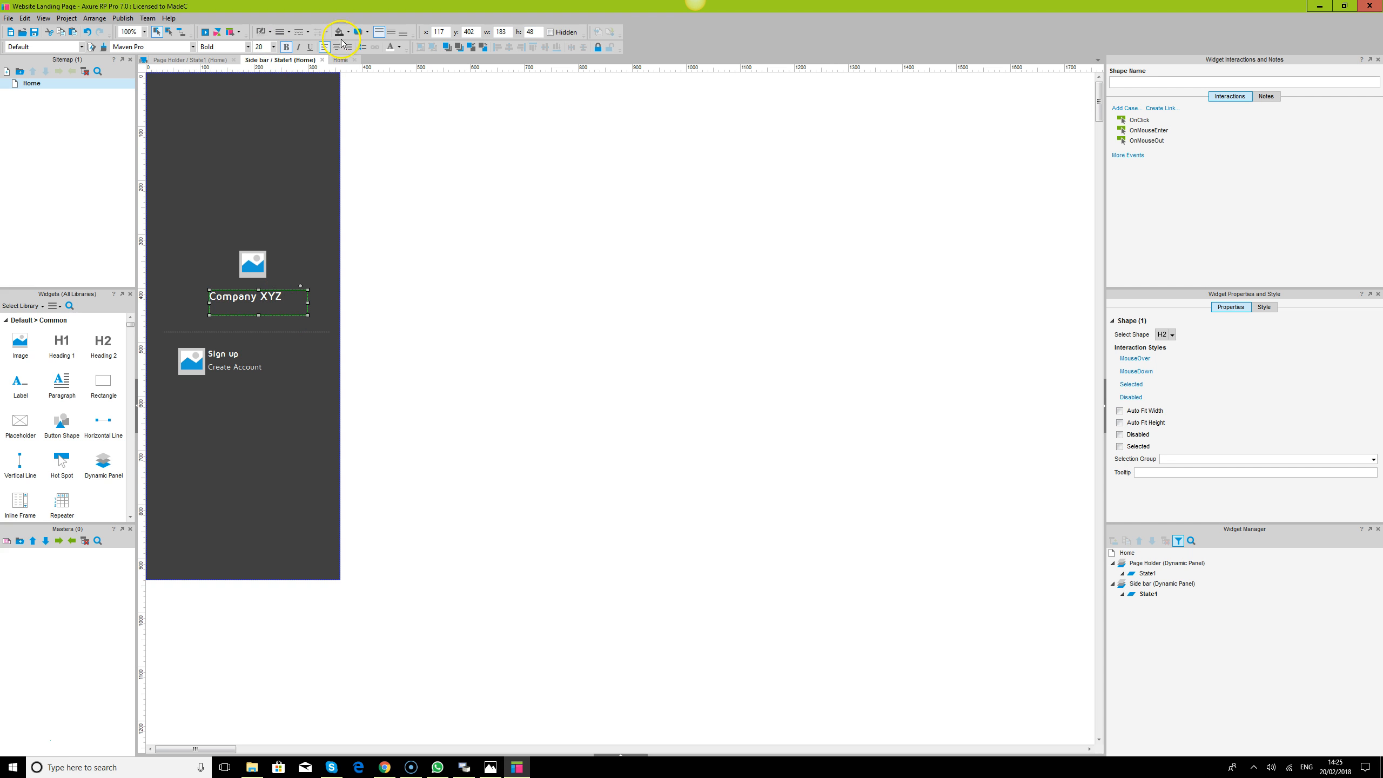
pyautogui.click(340, 47)
pyautogui.click(394, 34)
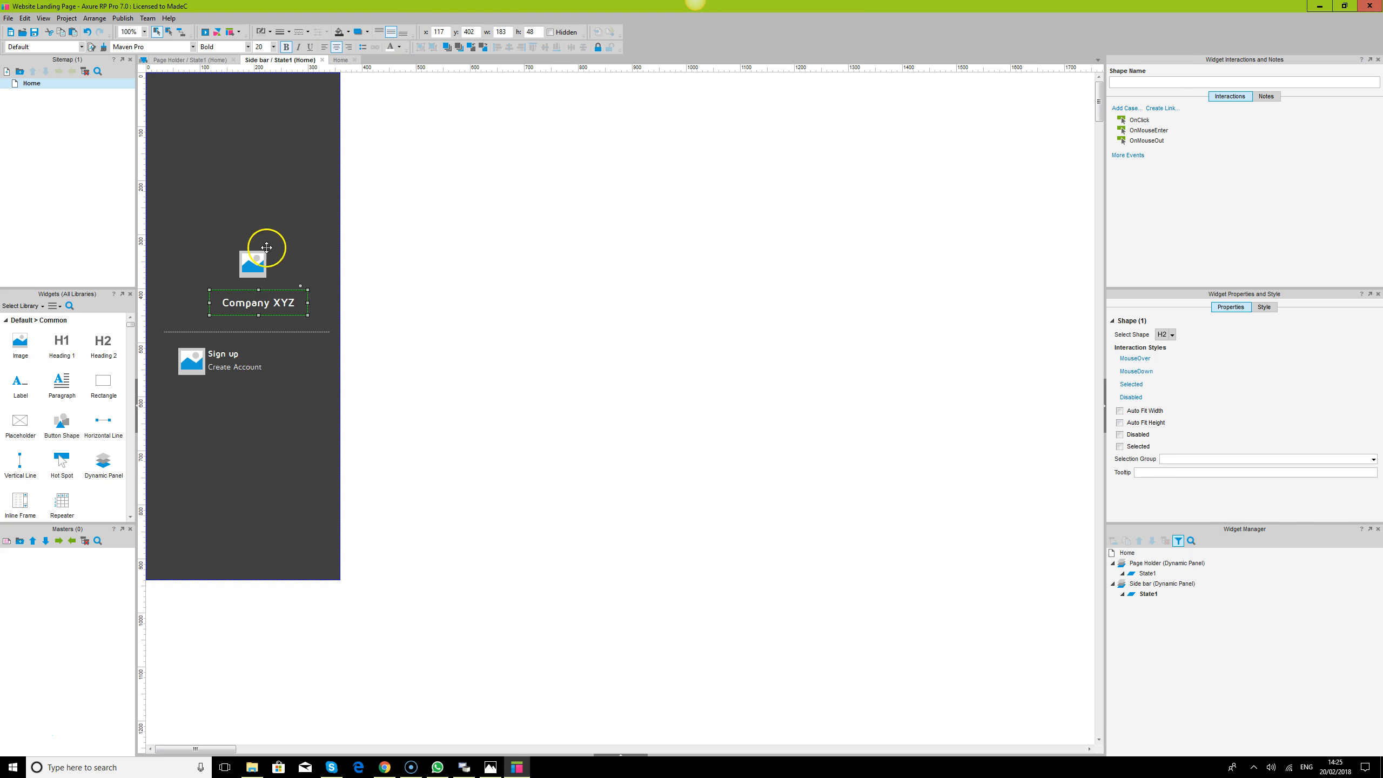
# - Center the upper image directly above the Company XYZ heading at about y 352 and shift the pair left
pyautogui.moveTo(250, 259); pyautogui.dragTo(263, 281)
pyautogui.keyDown('shift'); pyautogui.click(267, 301); pyautogui.keyUp('shift')
pyautogui.click(510, 49)
pyautogui.moveTo(255, 271); pyautogui.dragTo(240, 272)
# - Align the centers of the company block, divider line and sign-up block, space them evenly, and group them
pyautogui.keyDown('ctrl'); pyautogui.click(233, 332); pyautogui.keyUp('ctrl')
pyautogui.keyDown('ctrl'); pyautogui.click(216, 362); pyautogui.keyUp('ctrl')
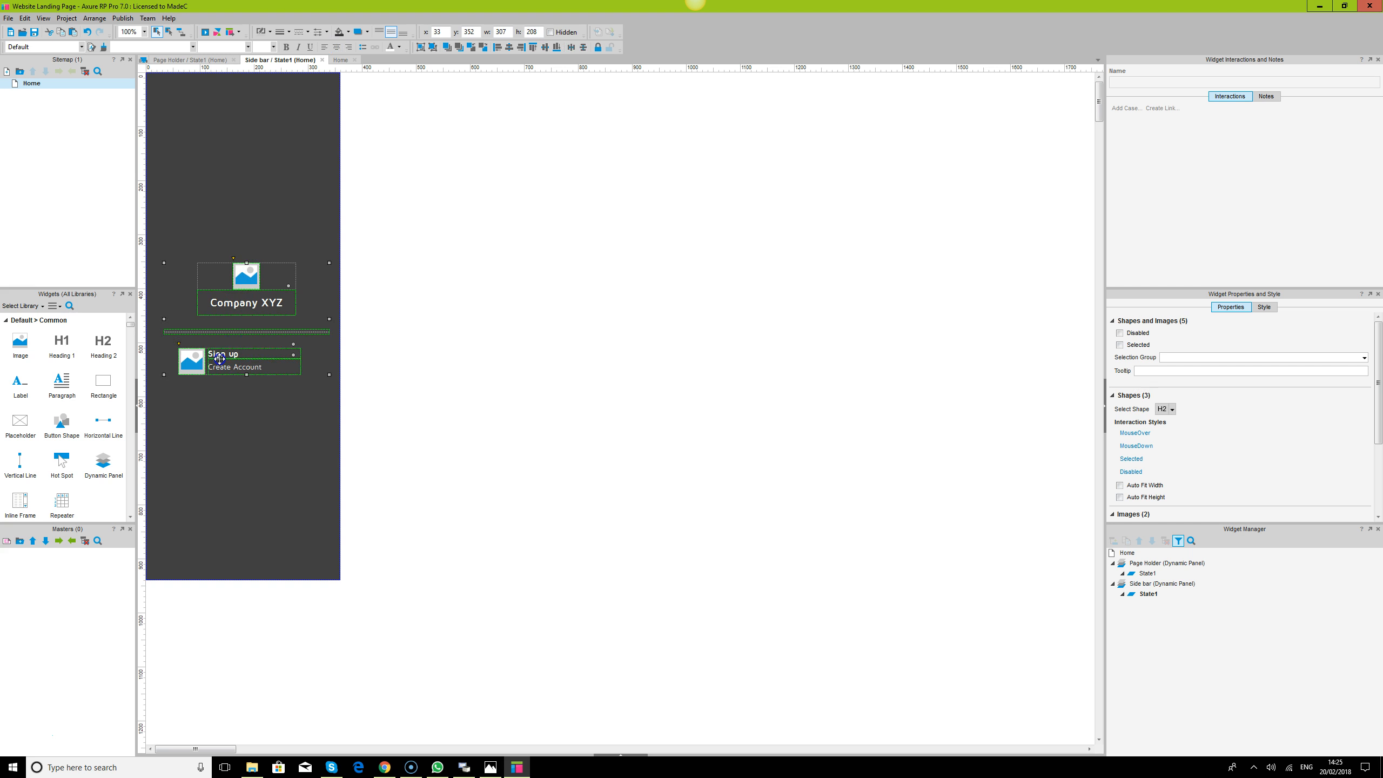
pyautogui.click(509, 48)
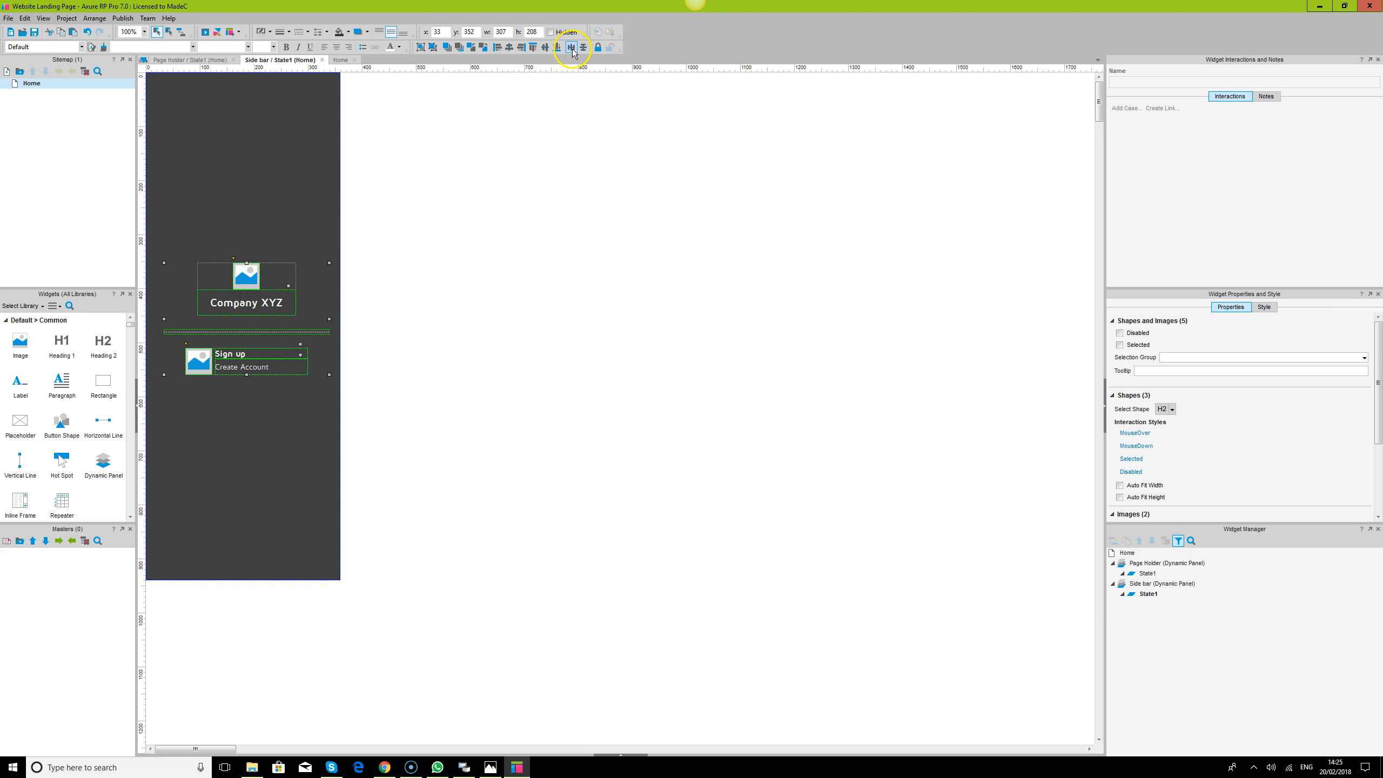
pyautogui.click(583, 48)
pyautogui.click(420, 49)
# - Center the grouped company and sign-up content horizontally on the dark background rectangle
pyautogui.click(316, 155)
pyautogui.keyDown('ctrl'); pyautogui.click(253, 281); pyautogui.keyUp('ctrl')
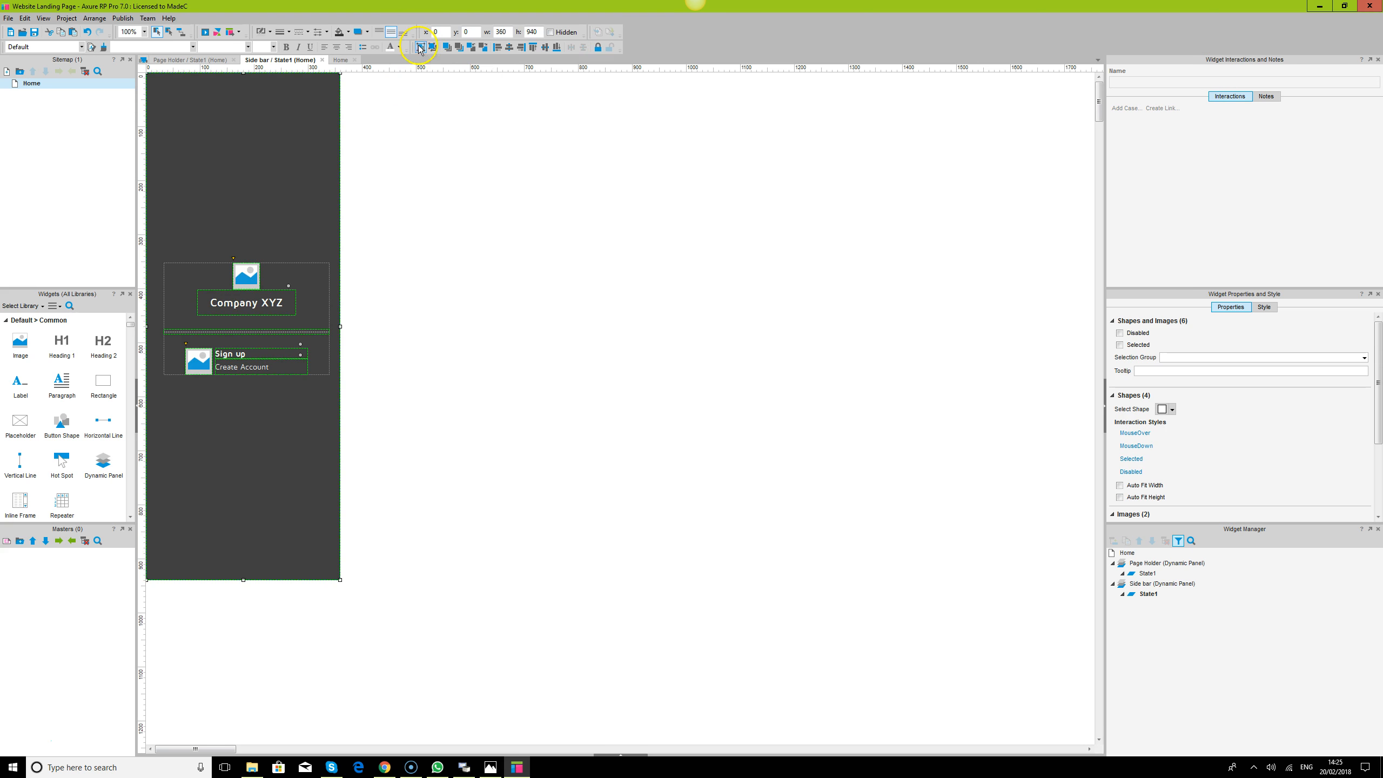
pyautogui.click(511, 49)
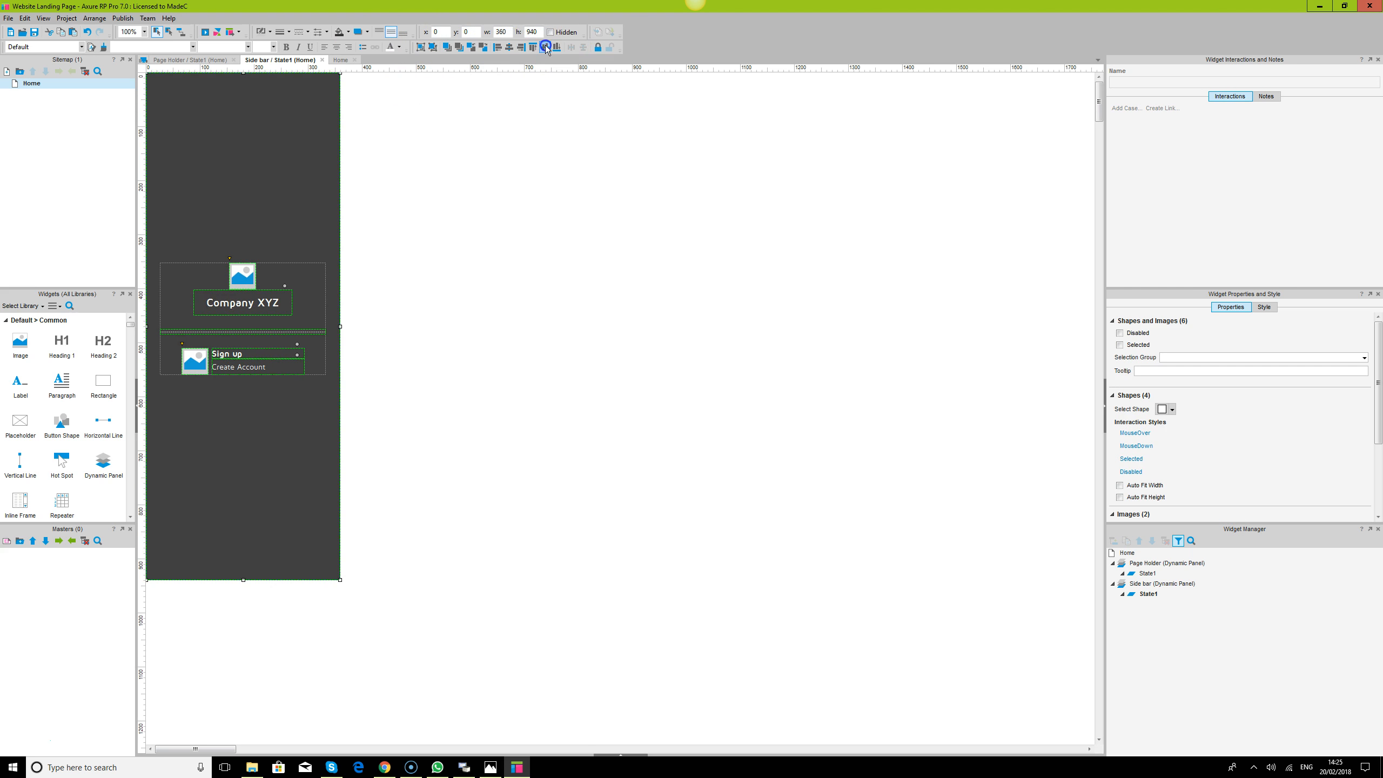
# - Center the grouped company and sign-up content vertically on the dark background and reload the prototype preview in Chrome
pyautogui.click(545, 48)
pyautogui.click(648, 253)
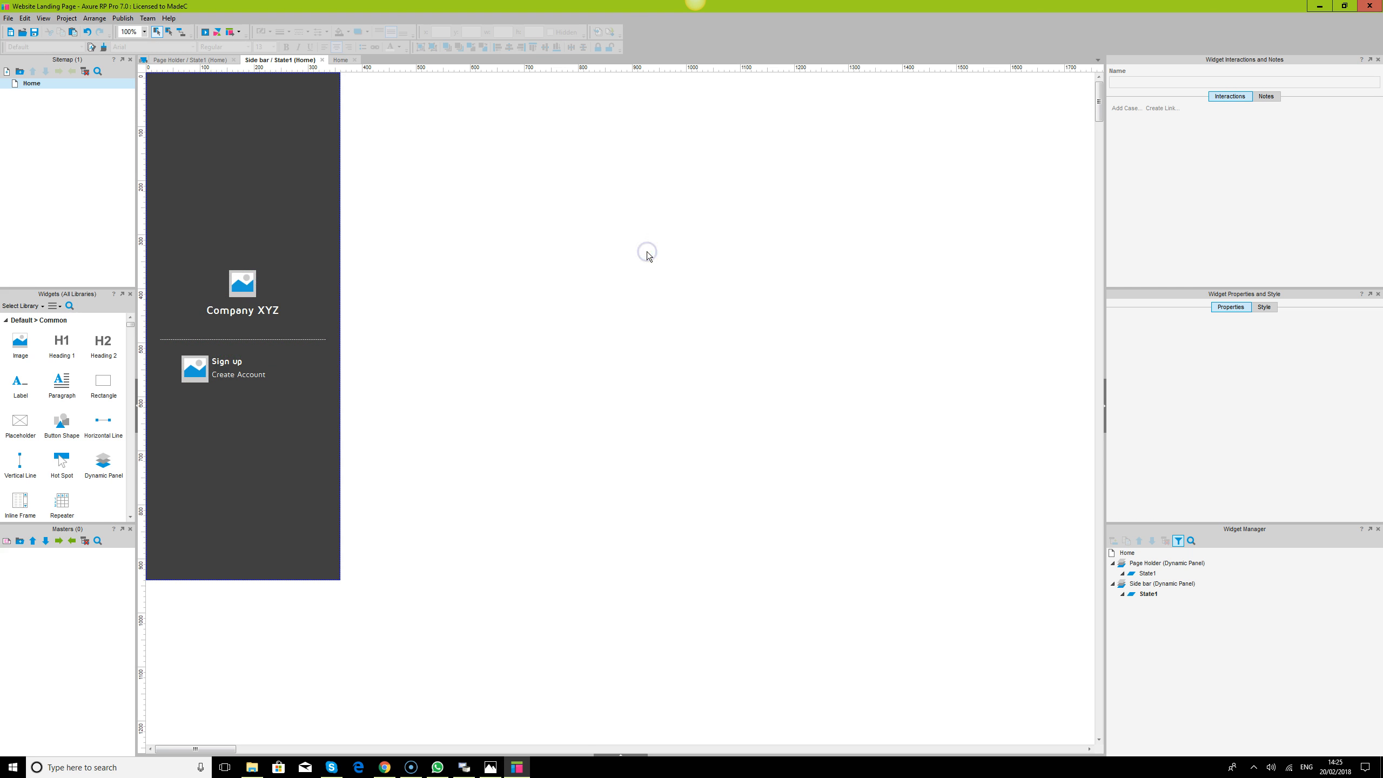
pyautogui.click(384, 762)
pyautogui.click(43, 29)
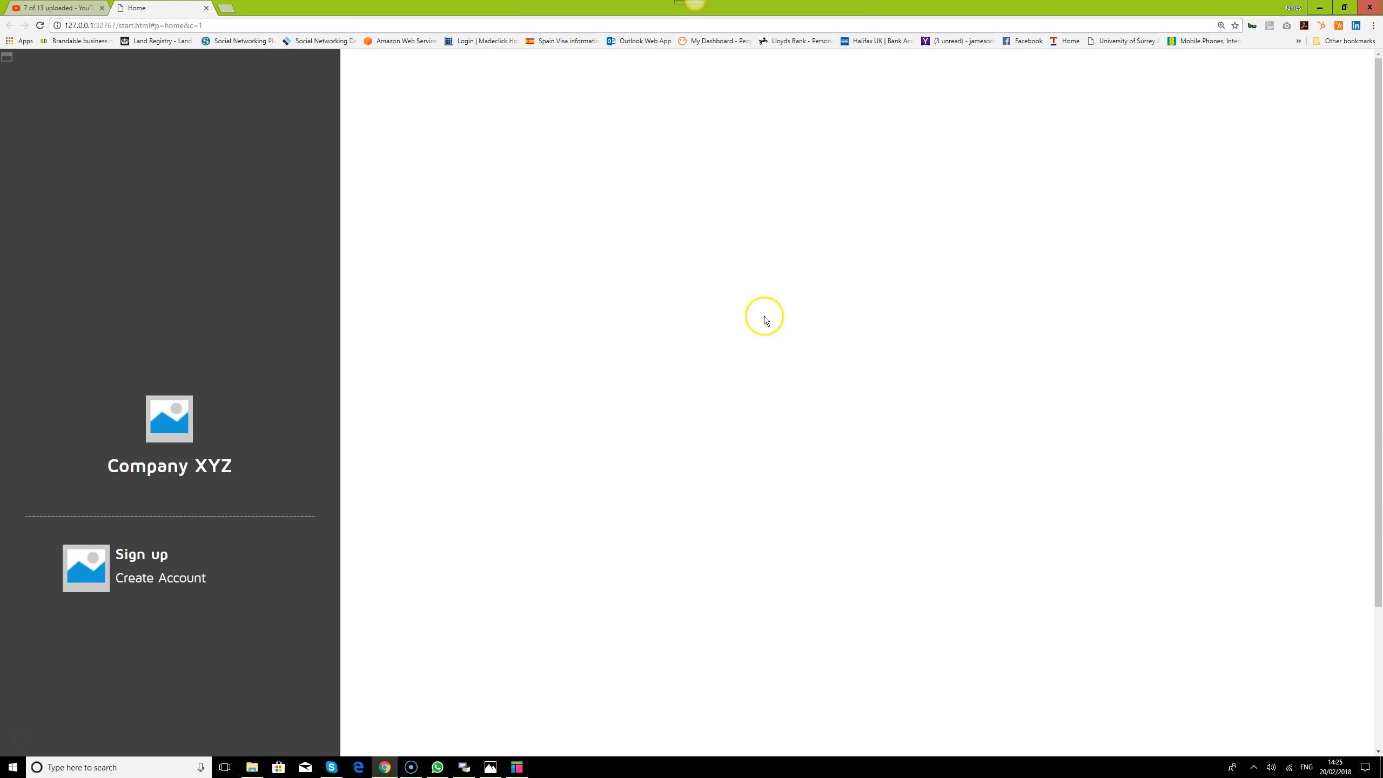
# - Switch back to Axure RP, open the Home page and select the Page Holder panel
pyautogui.click(518, 766)
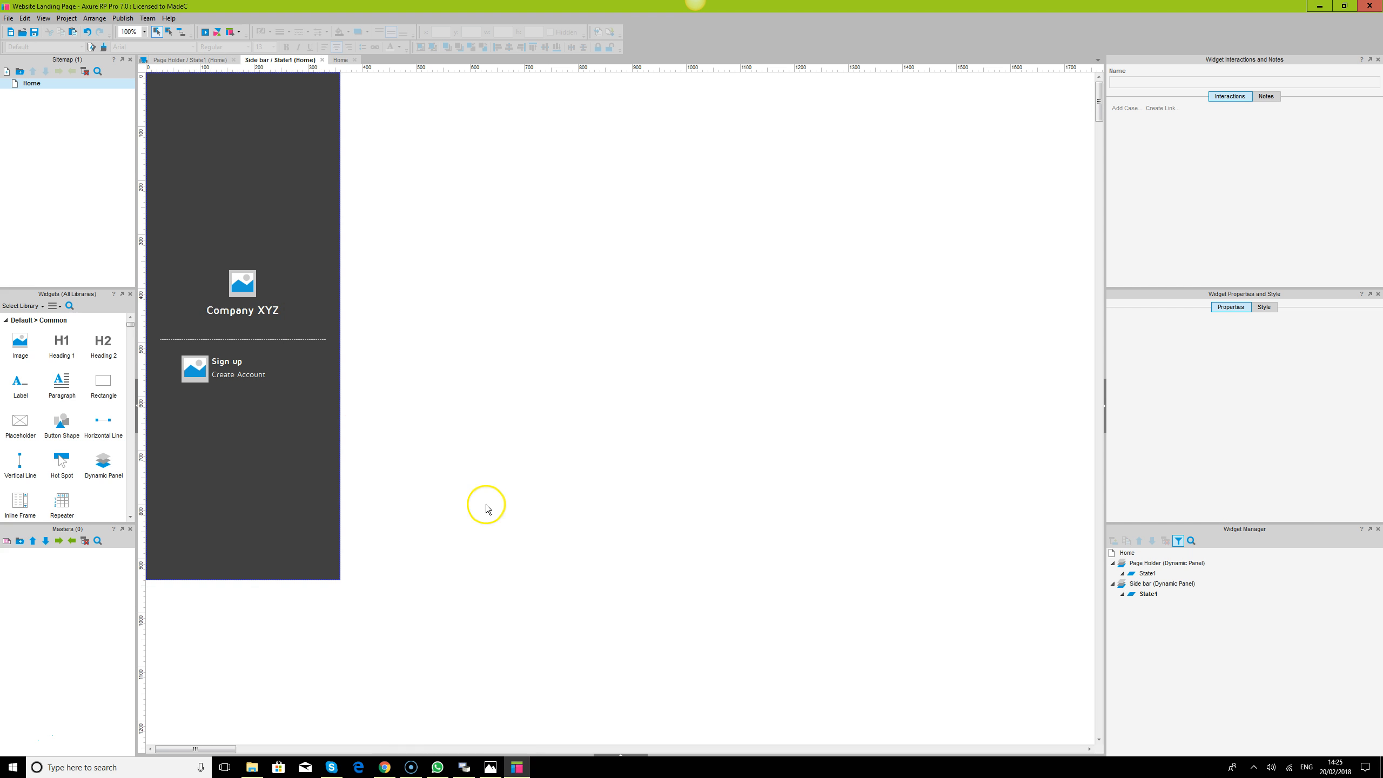
pyautogui.click(250, 572)
pyautogui.moveTo(244, 579)
pyautogui.mouseDown()
pyautogui.moveTo(248, 482)
pyautogui.moveTo(248, 579)
pyautogui.mouseUp()
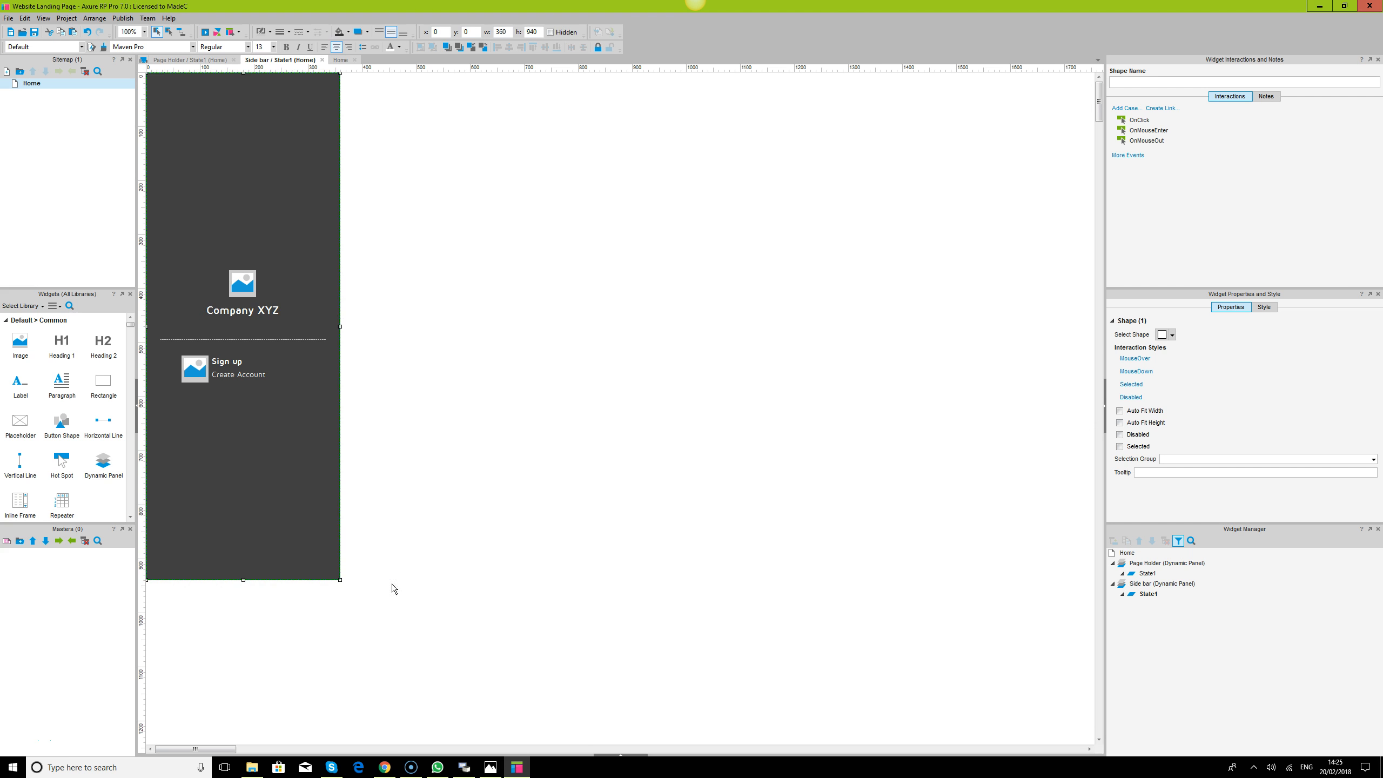
pyautogui.click(38, 84)
pyautogui.click(37, 84)
pyautogui.click(479, 344)
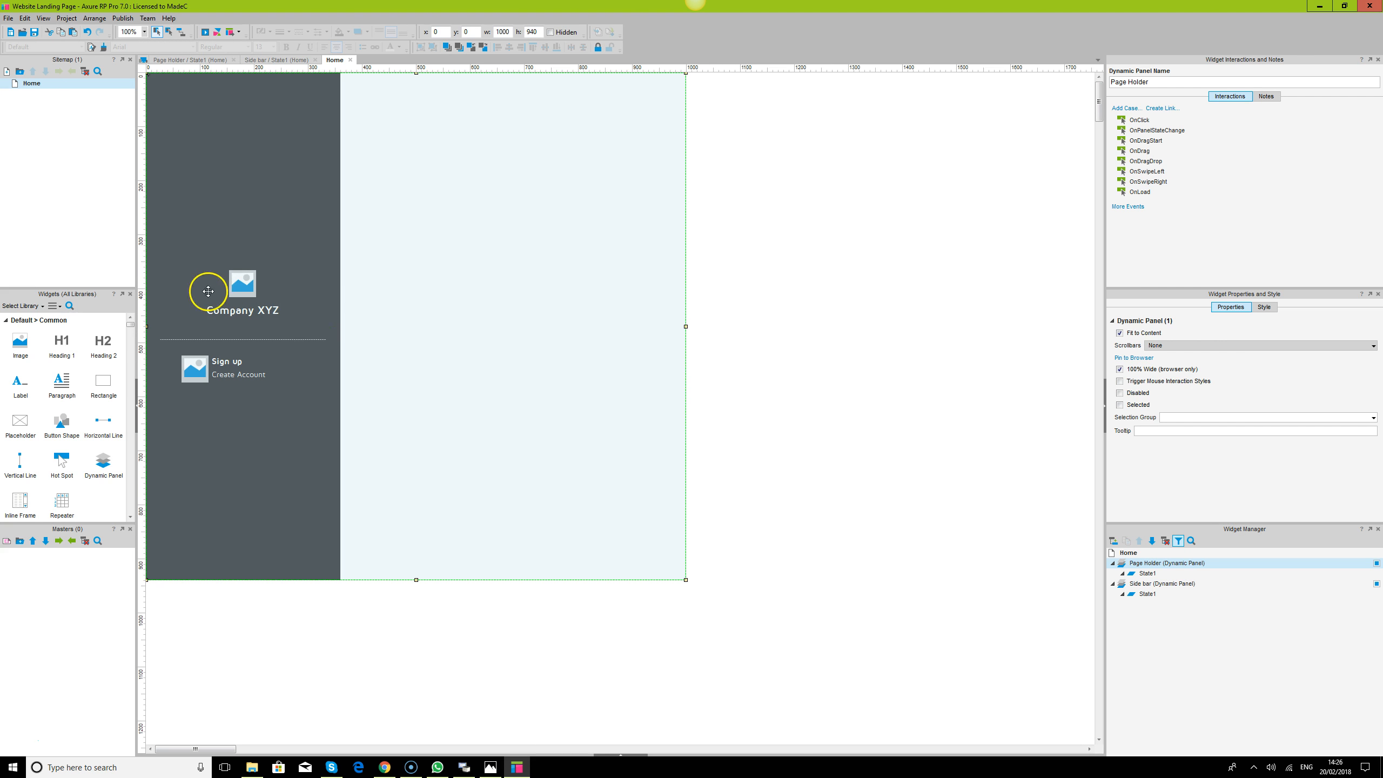
# - Switch to Chrome and reduce the prototype preview's zoom to 100%
pyautogui.click(385, 767)
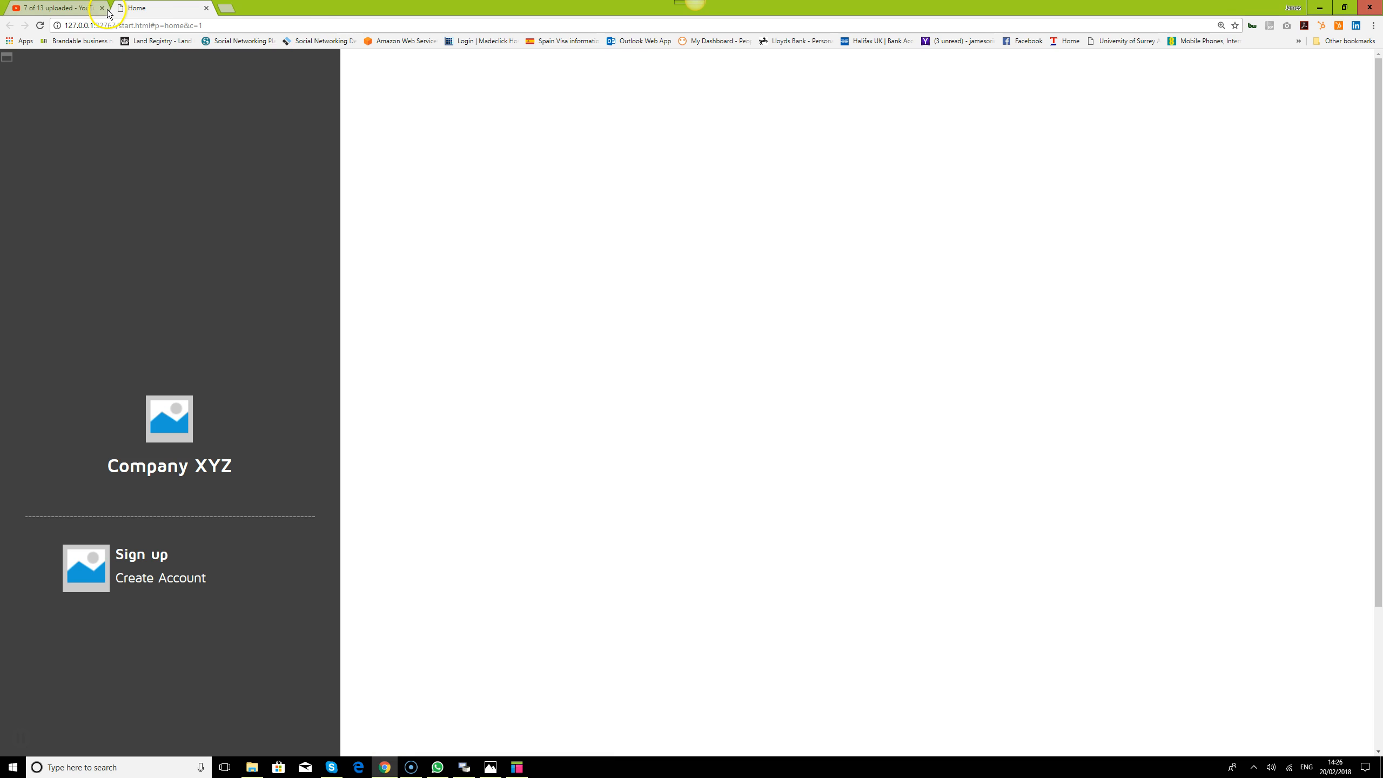
pyautogui.click(1373, 26)
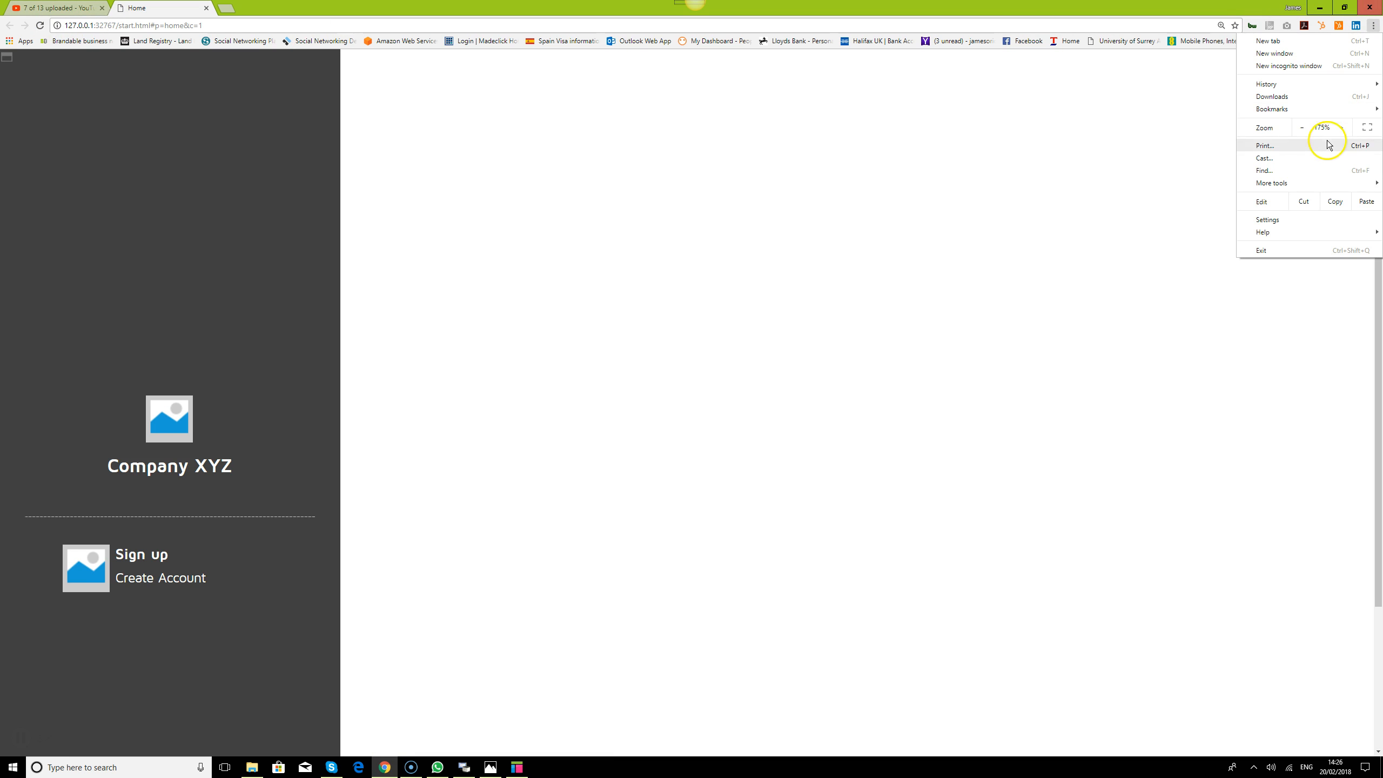
pyautogui.click(1301, 129)
pyautogui.click(1302, 129)
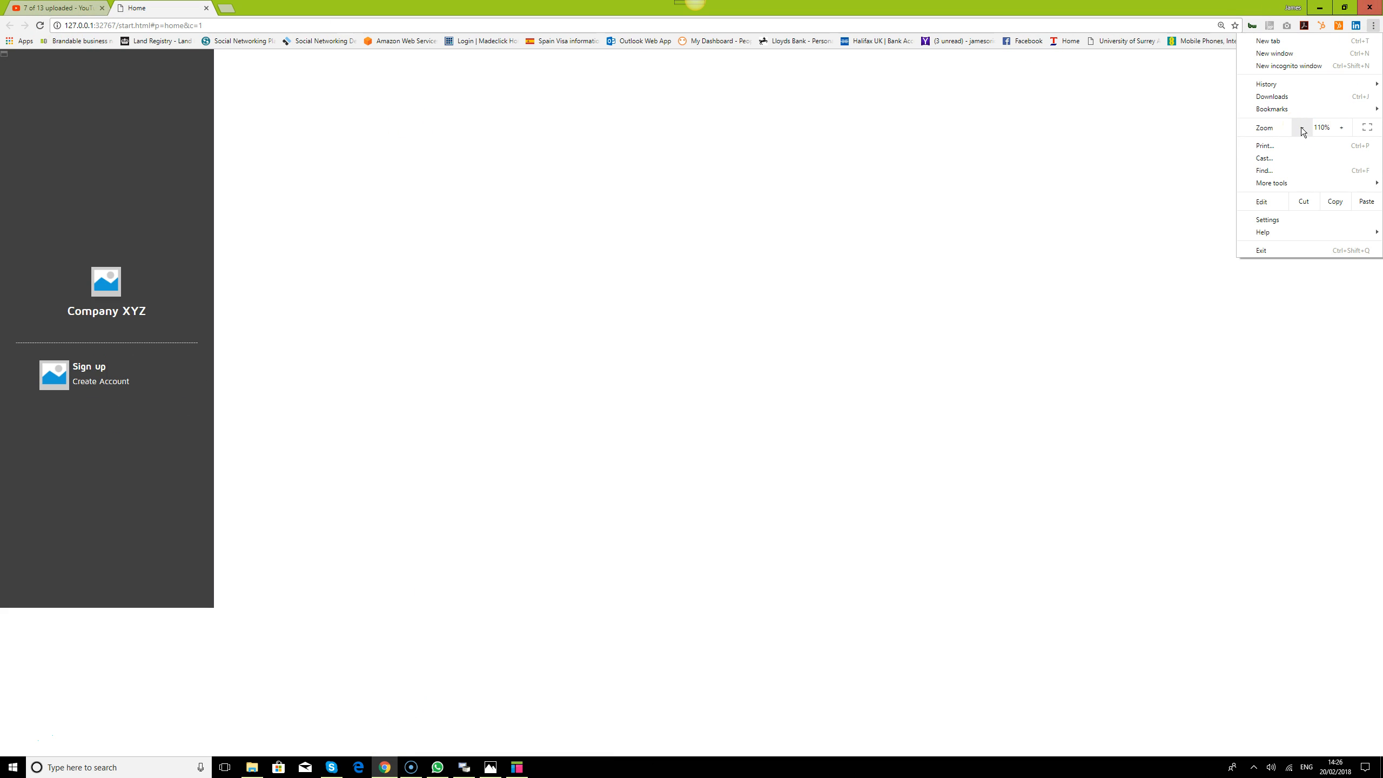
pyautogui.click(1341, 127)
pyautogui.click(1302, 130)
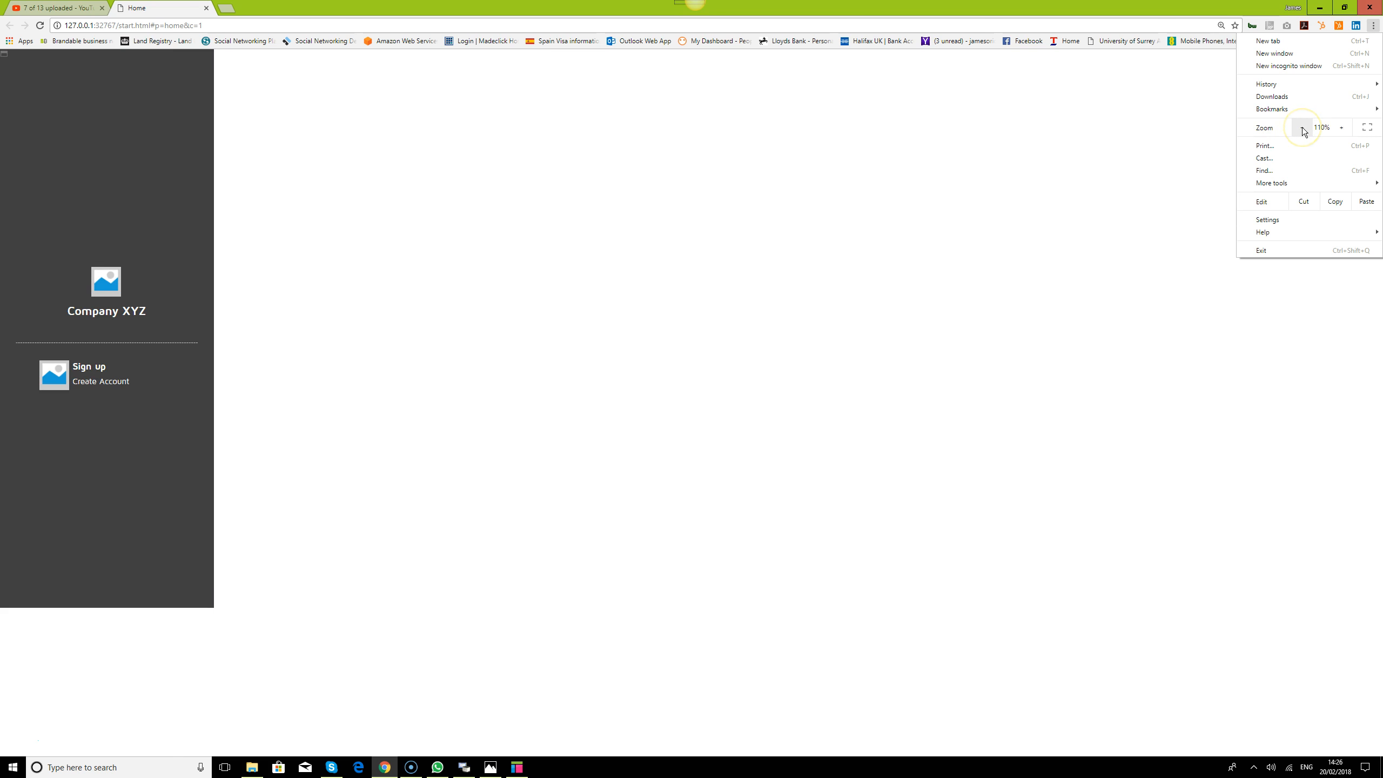
pyautogui.click(1301, 129)
pyautogui.click(1065, 451)
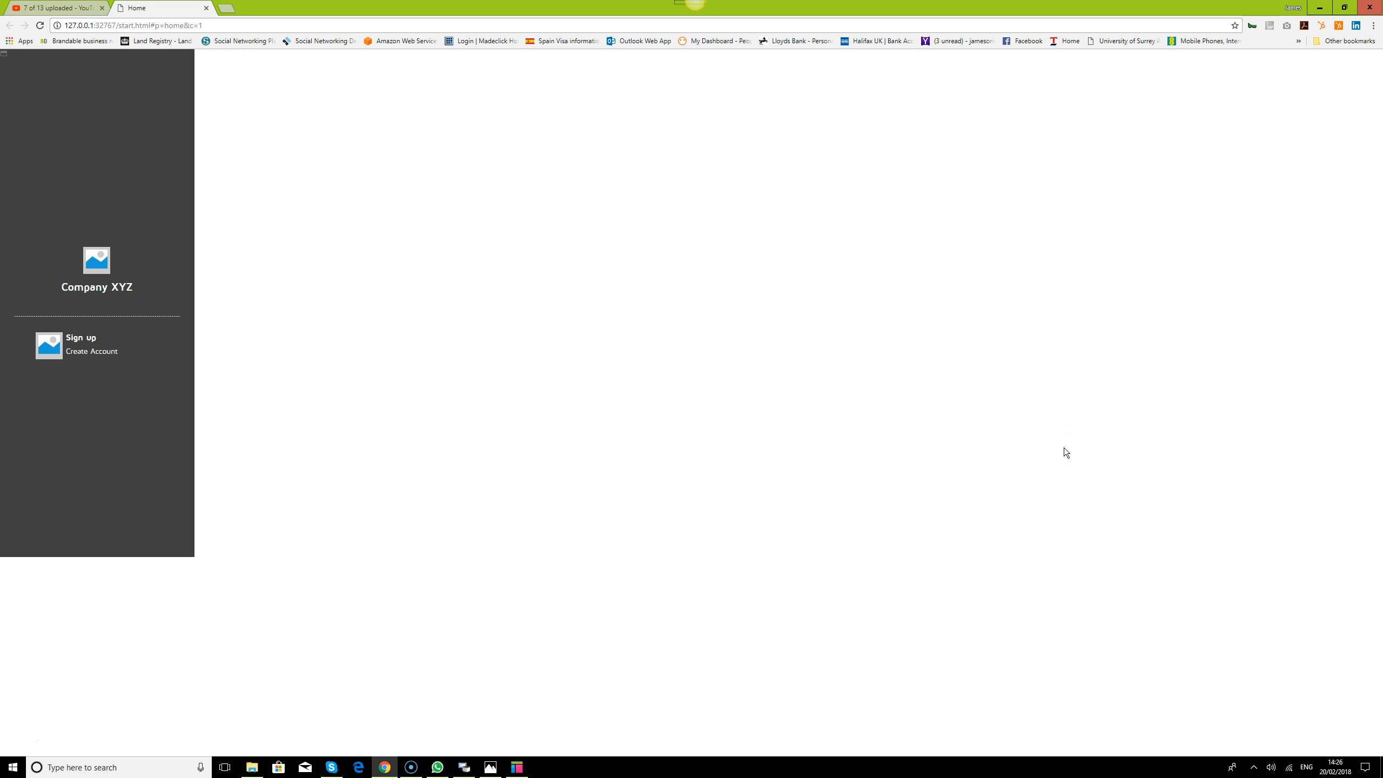
pyautogui.hotkey('ctrl', 's')
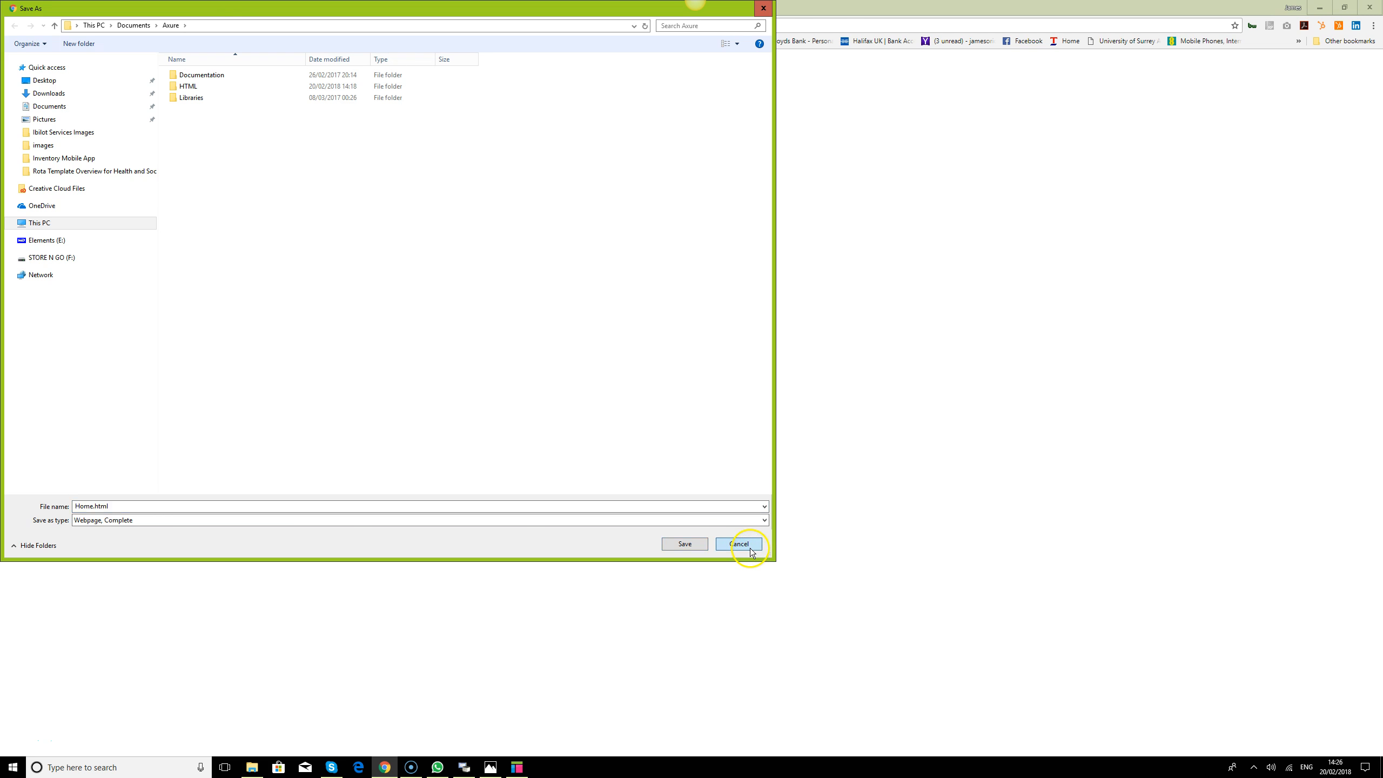
pyautogui.click(749, 547)
# - Return to Axure RP and stretch the Page Holder and Side bar panels together to a height of 1220
pyautogui.moveTo(521, 774)
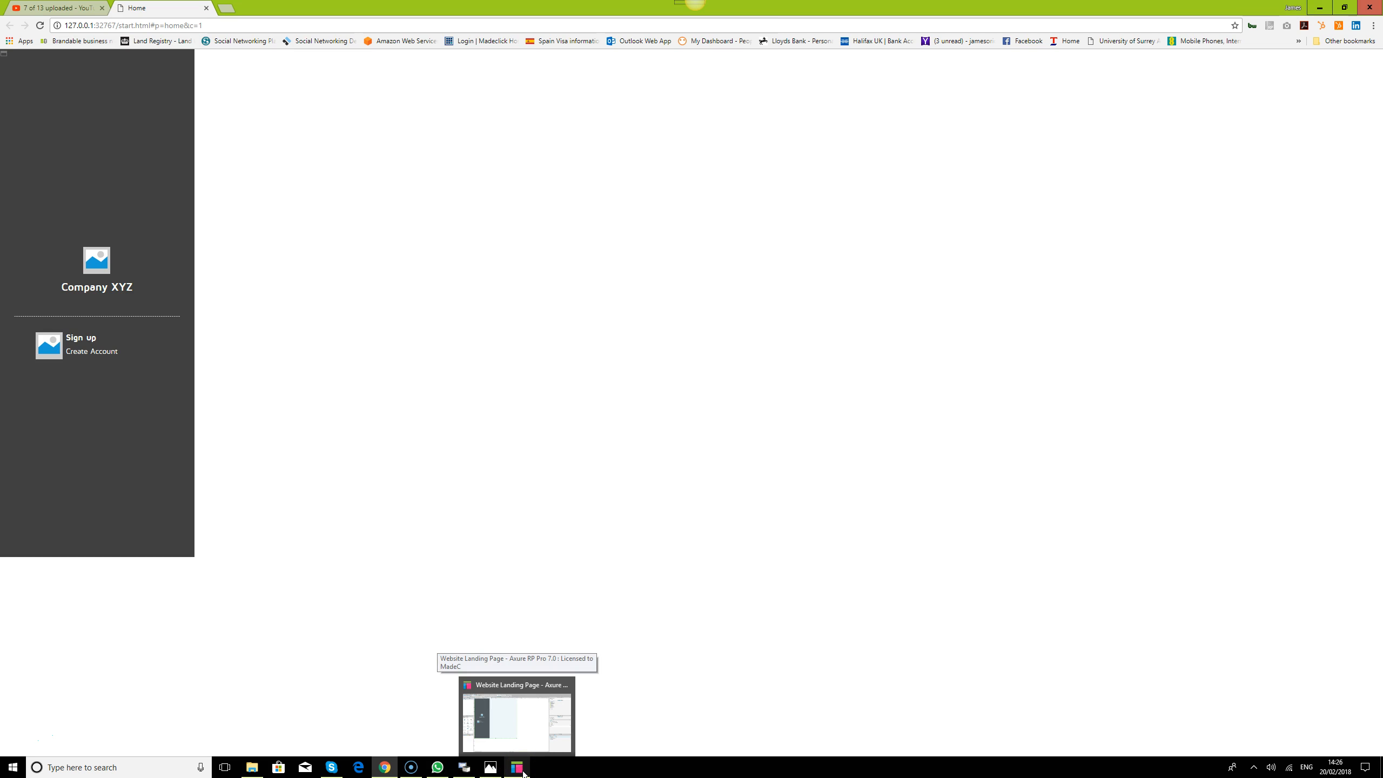
pyautogui.click(516, 768)
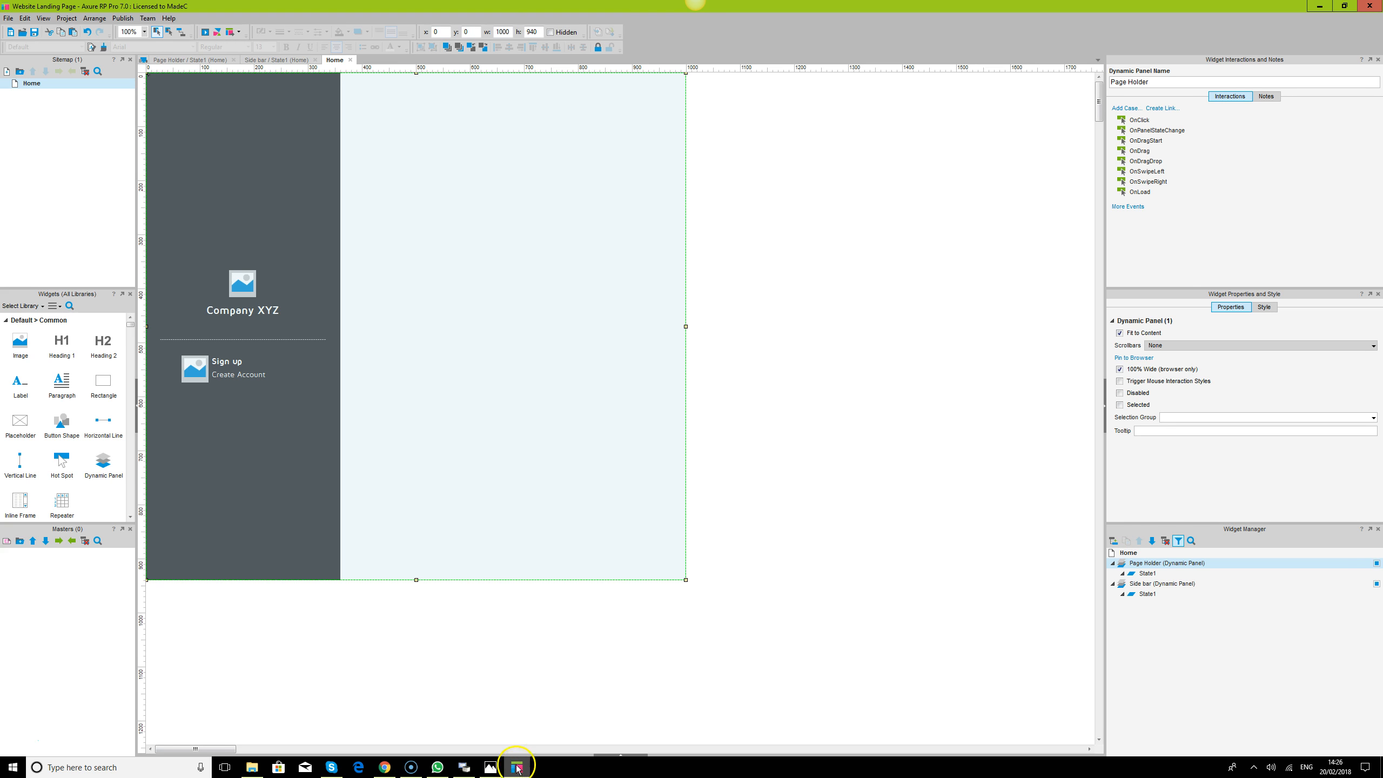
pyautogui.click(312, 532)
pyautogui.keyDown('ctrl'); pyautogui.click(405, 556); pyautogui.keyUp('ctrl')
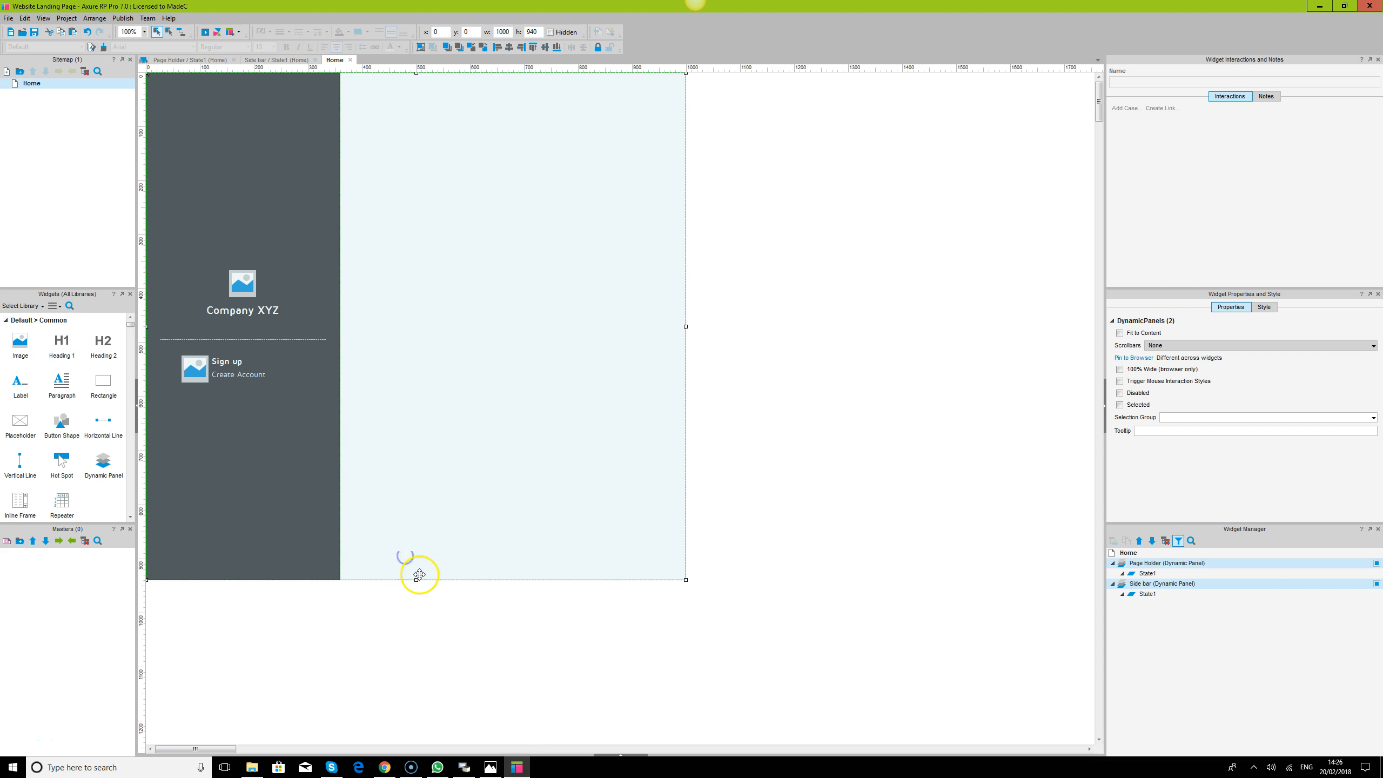
pyautogui.moveTo(416, 587); pyautogui.dragTo(416, 730)
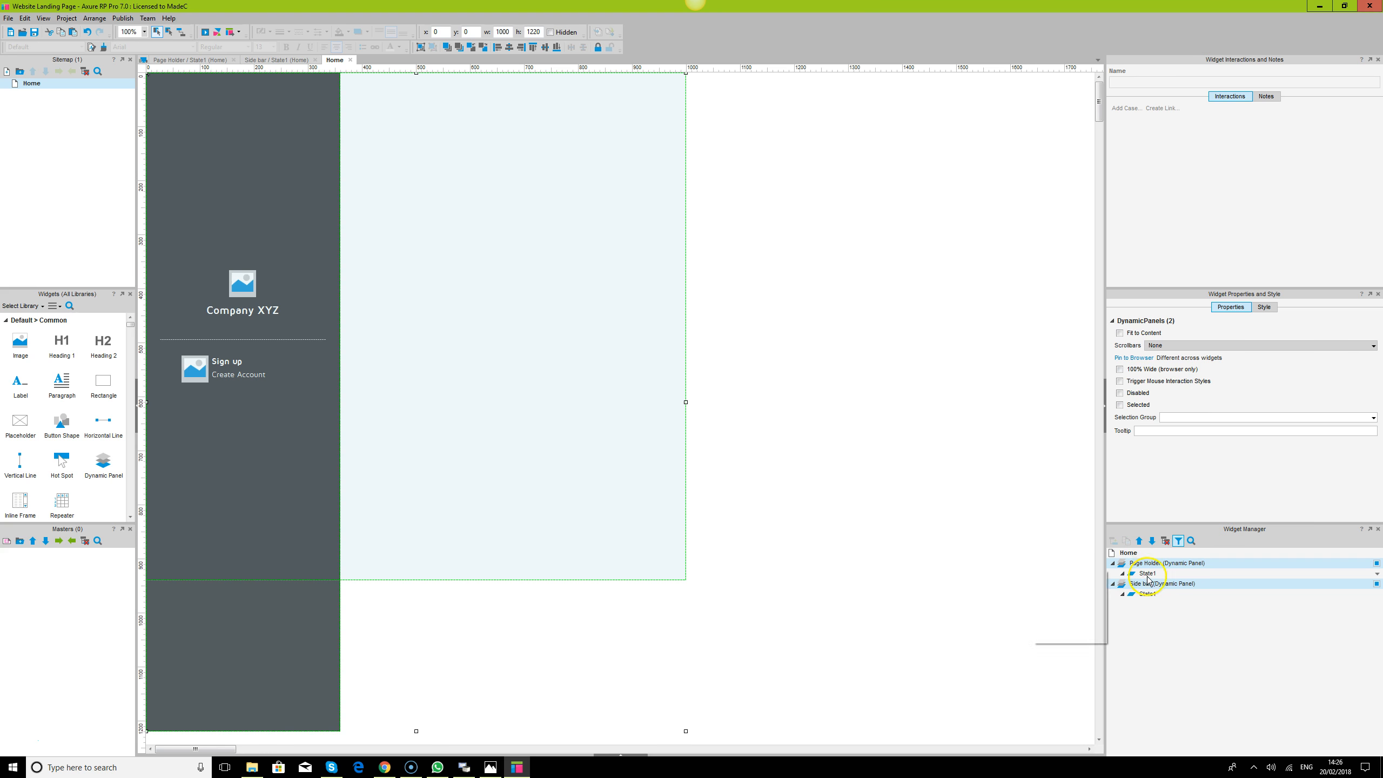
# - In State1 of the Side bar panel, extend the dark background rectangle downward to a height of 1220
pyautogui.doubleClick(1147, 594)
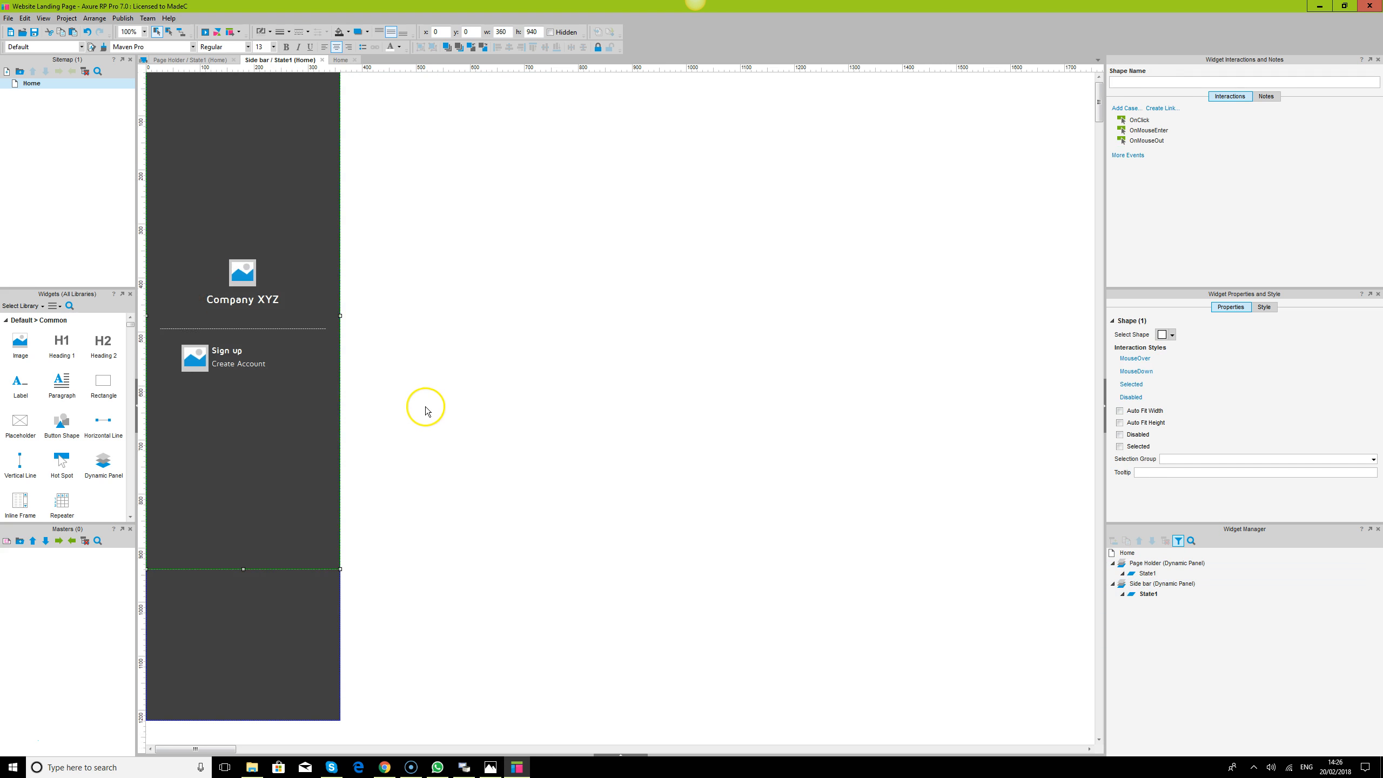
pyautogui.scroll(-3, 381, 398)
pyautogui.click(262, 457)
pyautogui.moveTo(243, 460); pyautogui.dragTo(256, 612)
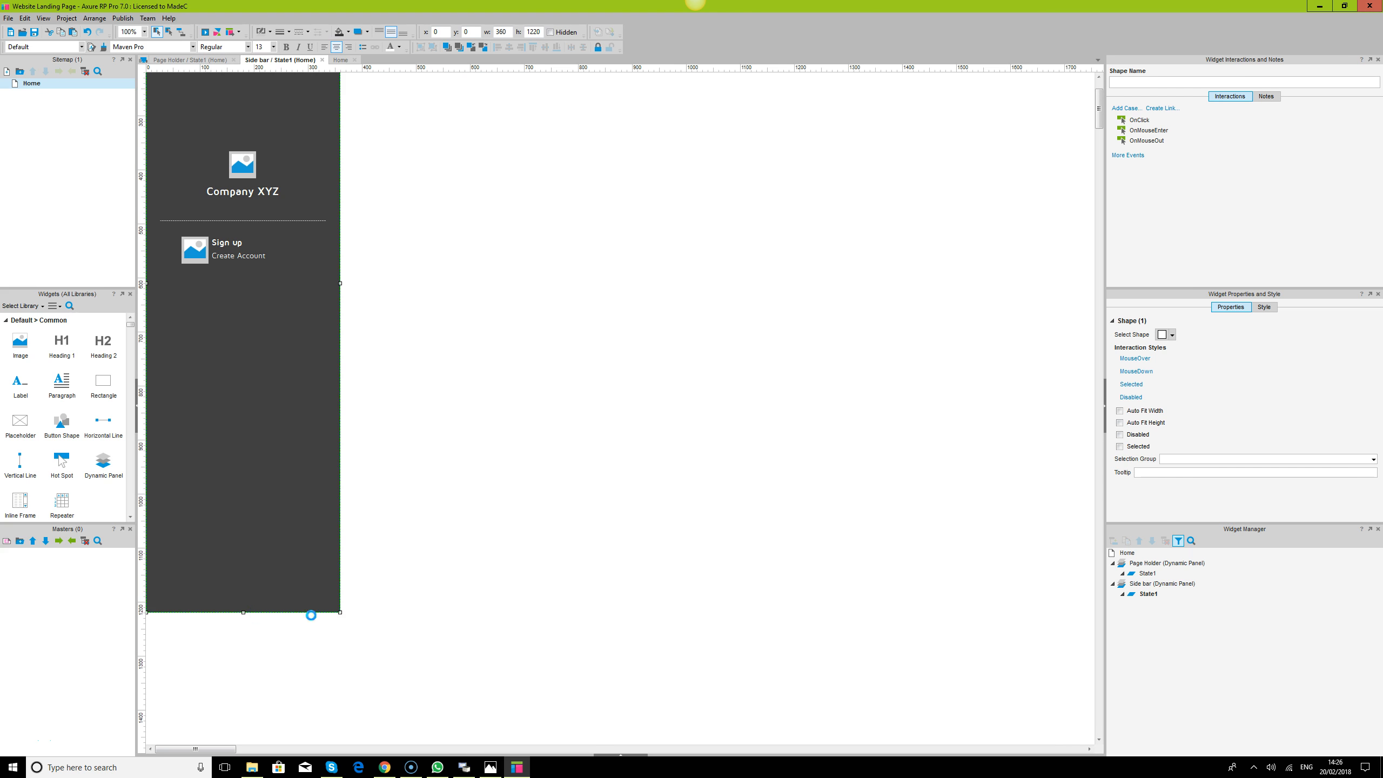
# - Extend the Page Holder panel on the Home page to a height of 1220, level with the side bar's lower edge
pyautogui.doubleClick(1147, 573)
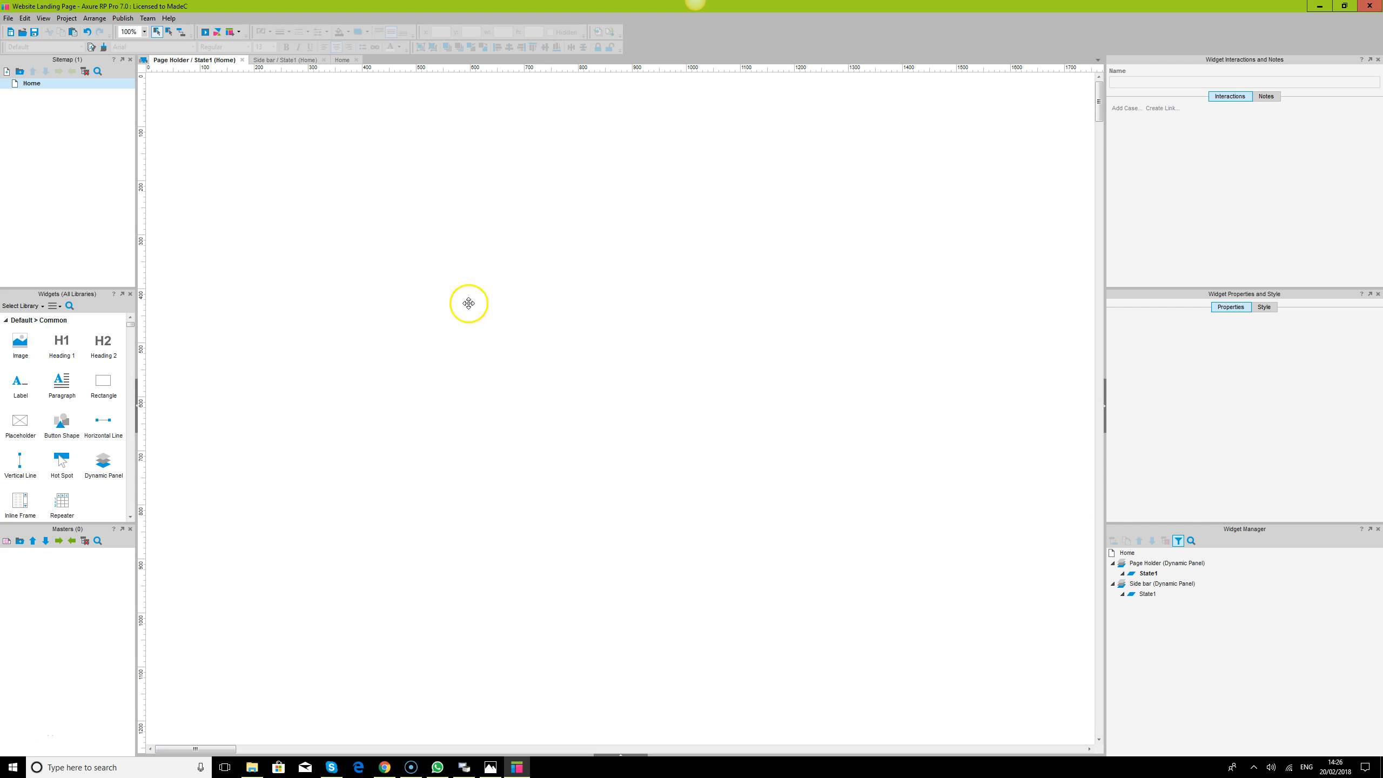
pyautogui.click(430, 185)
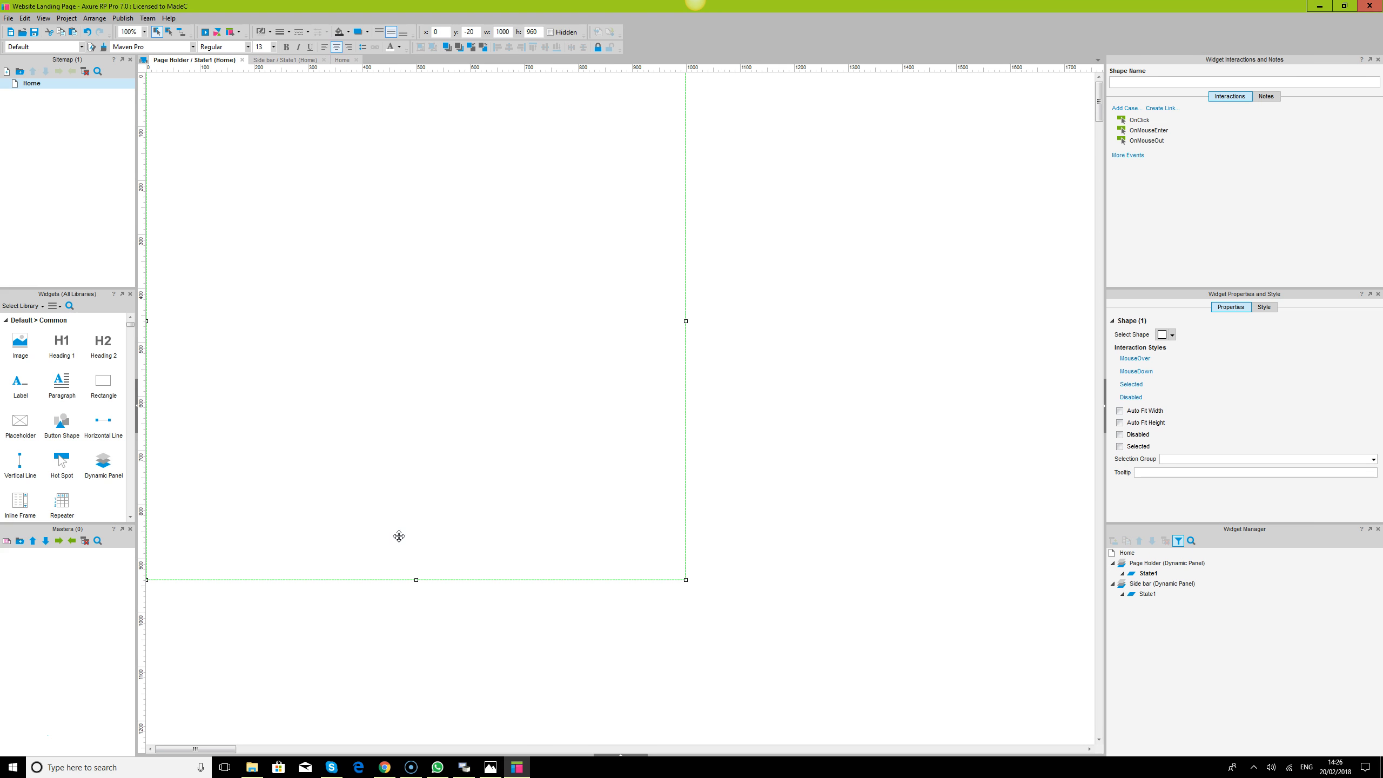
pyautogui.doubleClick(31, 83)
pyautogui.click(331, 711)
pyautogui.click(429, 534)
pyautogui.scroll(-2, 447, 540)
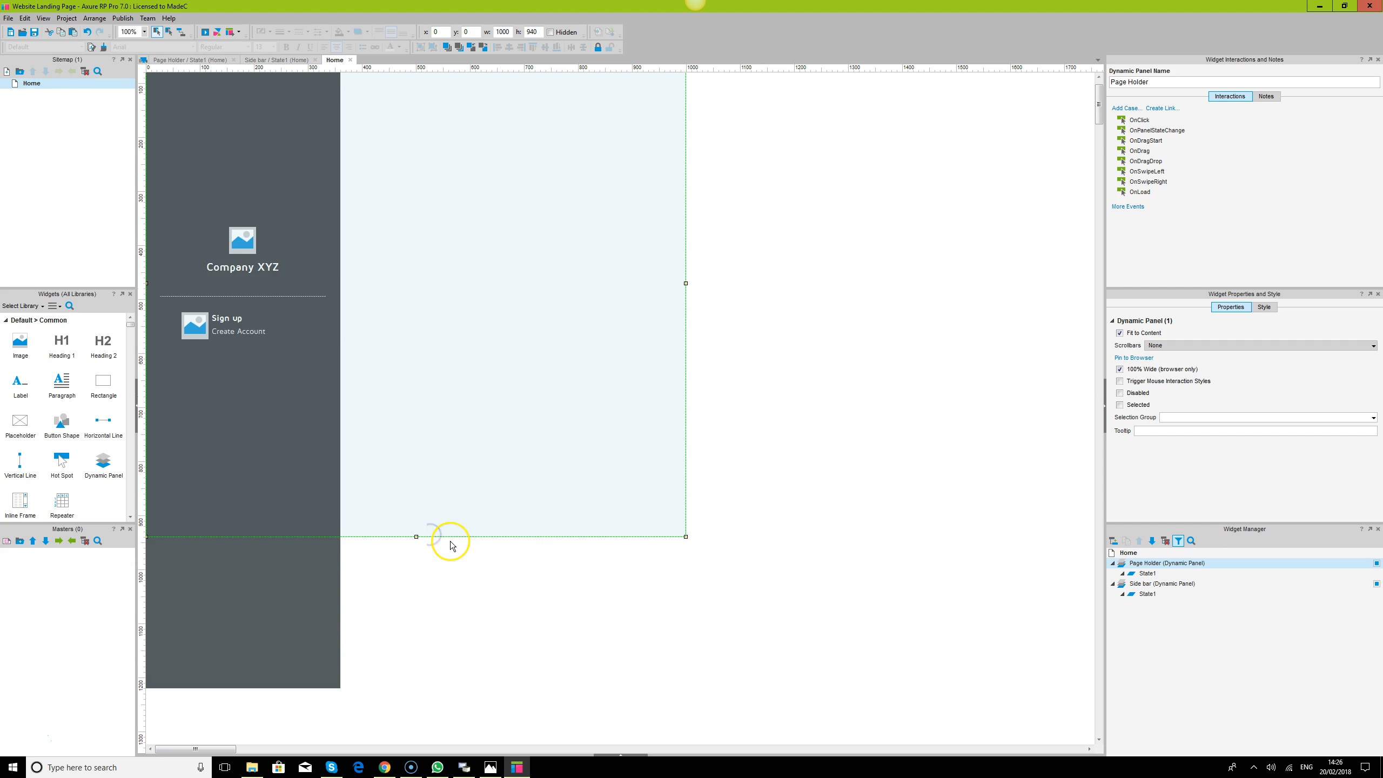
pyautogui.moveTo(417, 526); pyautogui.dragTo(420, 675)
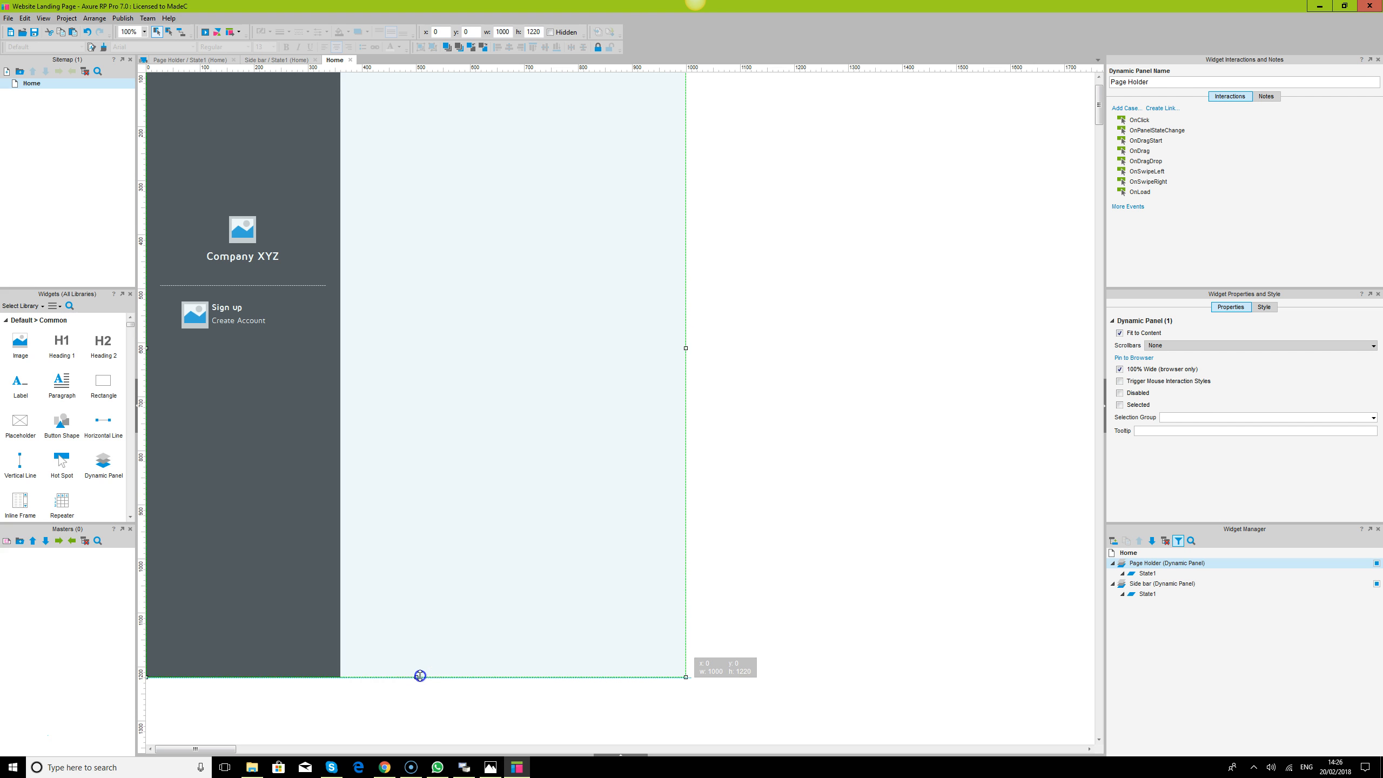
# - In State1 of the Page Holder panel, extend the white background rectangle to a height of 1240
pyautogui.click(1144, 574)
pyautogui.doubleClick(1144, 575)
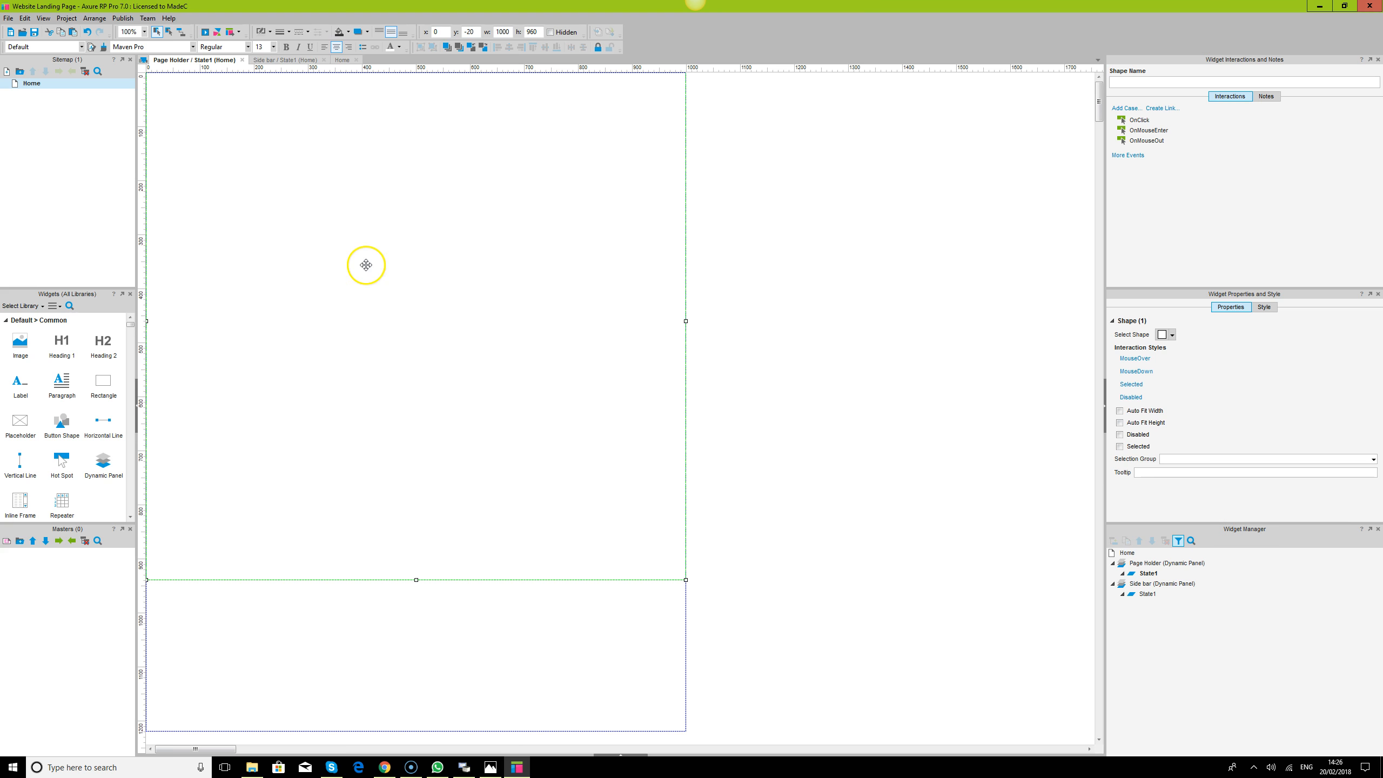
pyautogui.moveTo(415, 581); pyautogui.dragTo(423, 729)
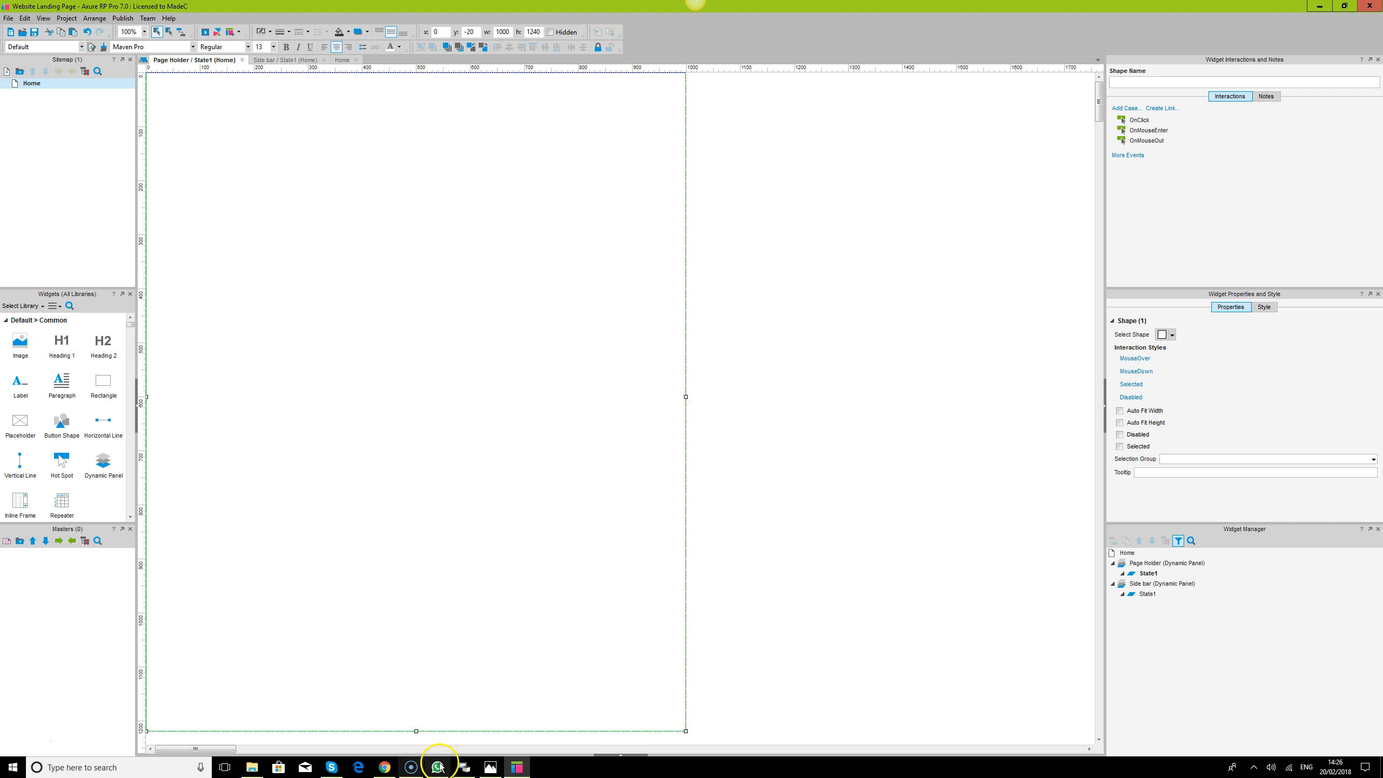
# - Check the extended side bar in the reloaded Chrome preview and return to Axure RP
pyautogui.click(385, 767)
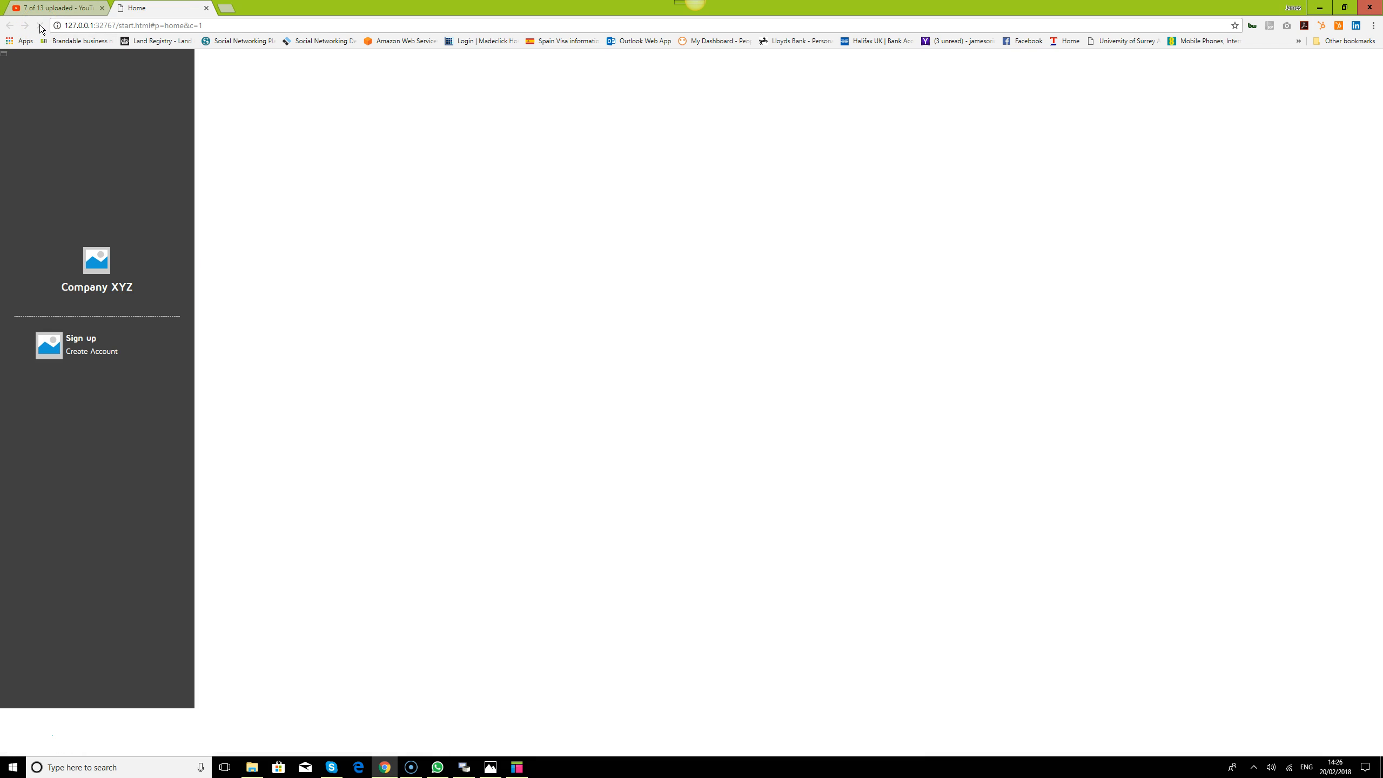
pyautogui.click(377, 346)
pyautogui.click(516, 767)
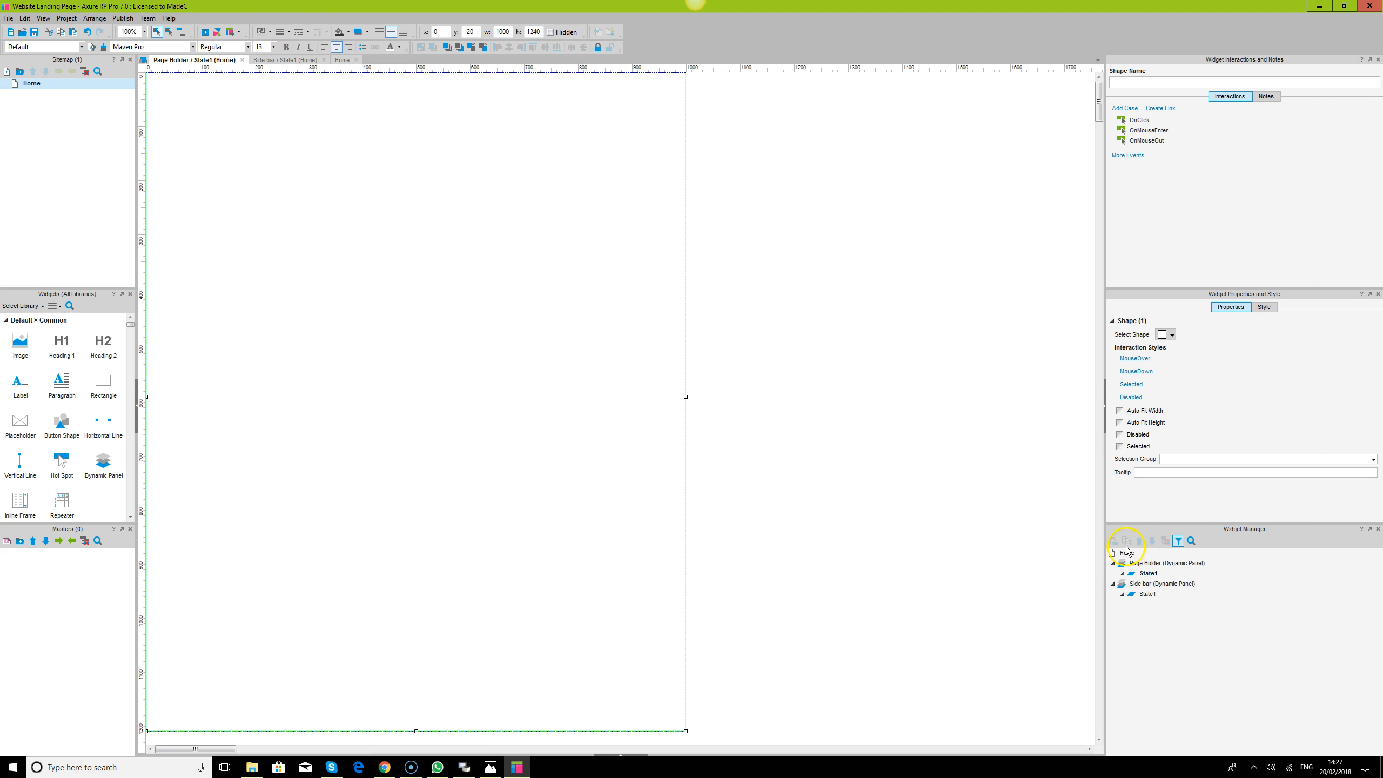
# - On the Home page, select the Page Holder and Side bar panels together and extend them to a height of 1390
pyautogui.click(1148, 573)
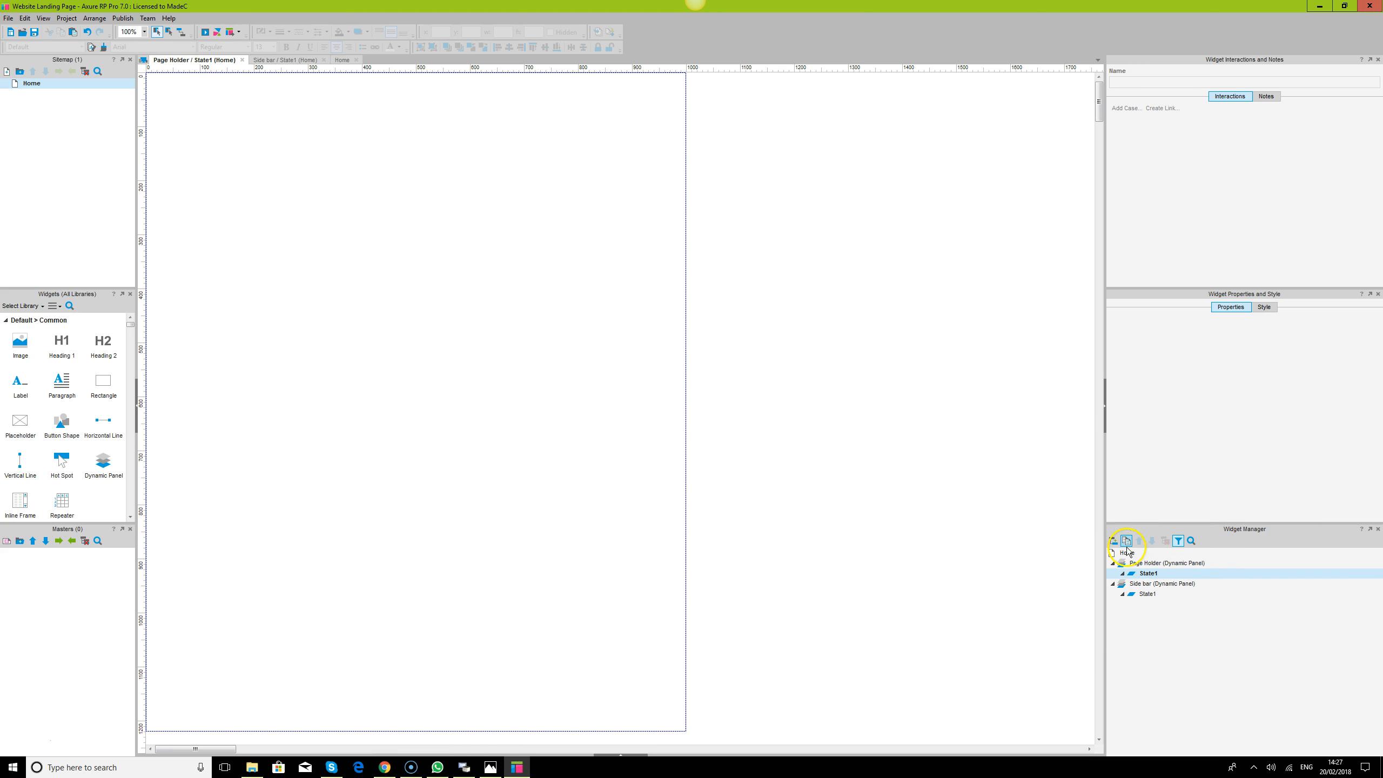
pyautogui.click(1128, 554)
pyautogui.doubleClick(1130, 555)
pyautogui.scroll(-3, 474, 414)
pyautogui.click(280, 527)
pyautogui.keyDown('ctrl'); pyautogui.click(388, 581); pyautogui.keyUp('ctrl')
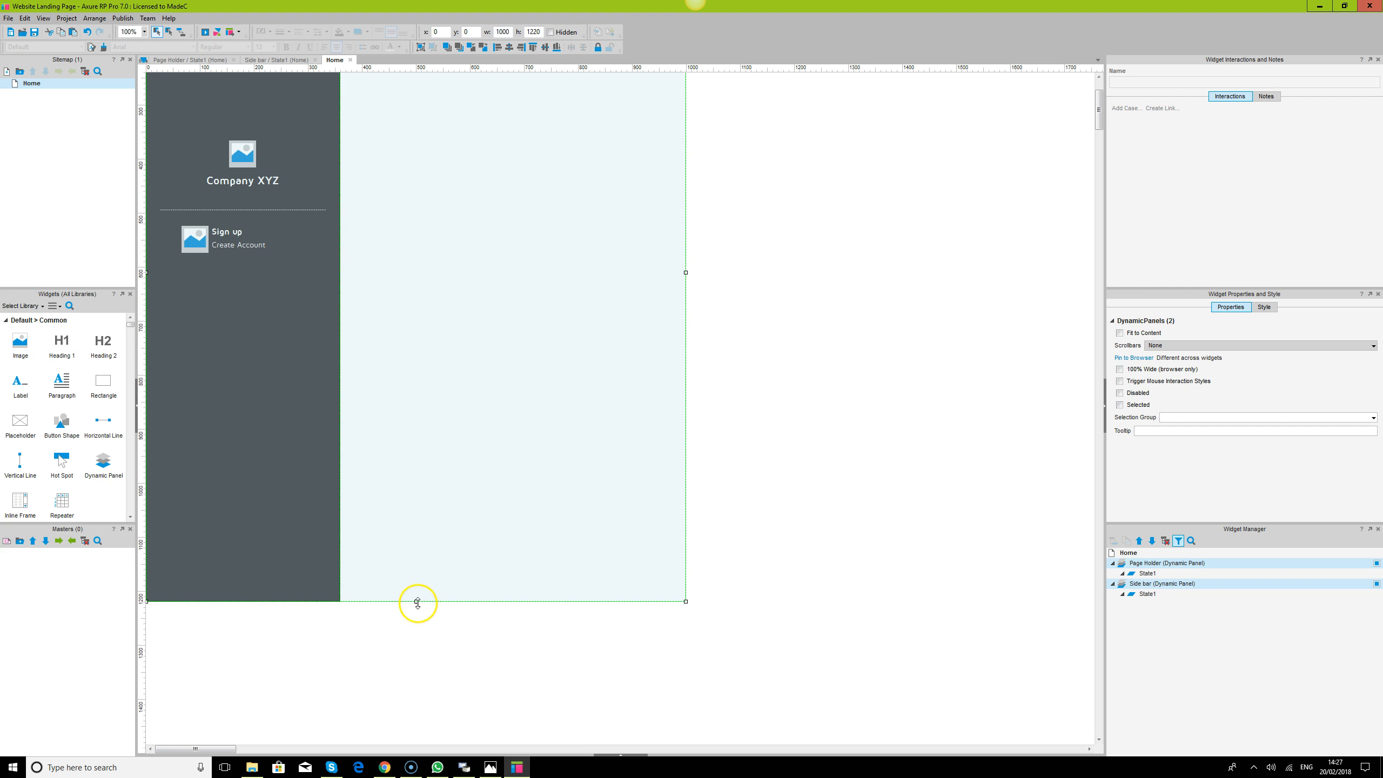
pyautogui.moveTo(415, 602); pyautogui.dragTo(433, 693)
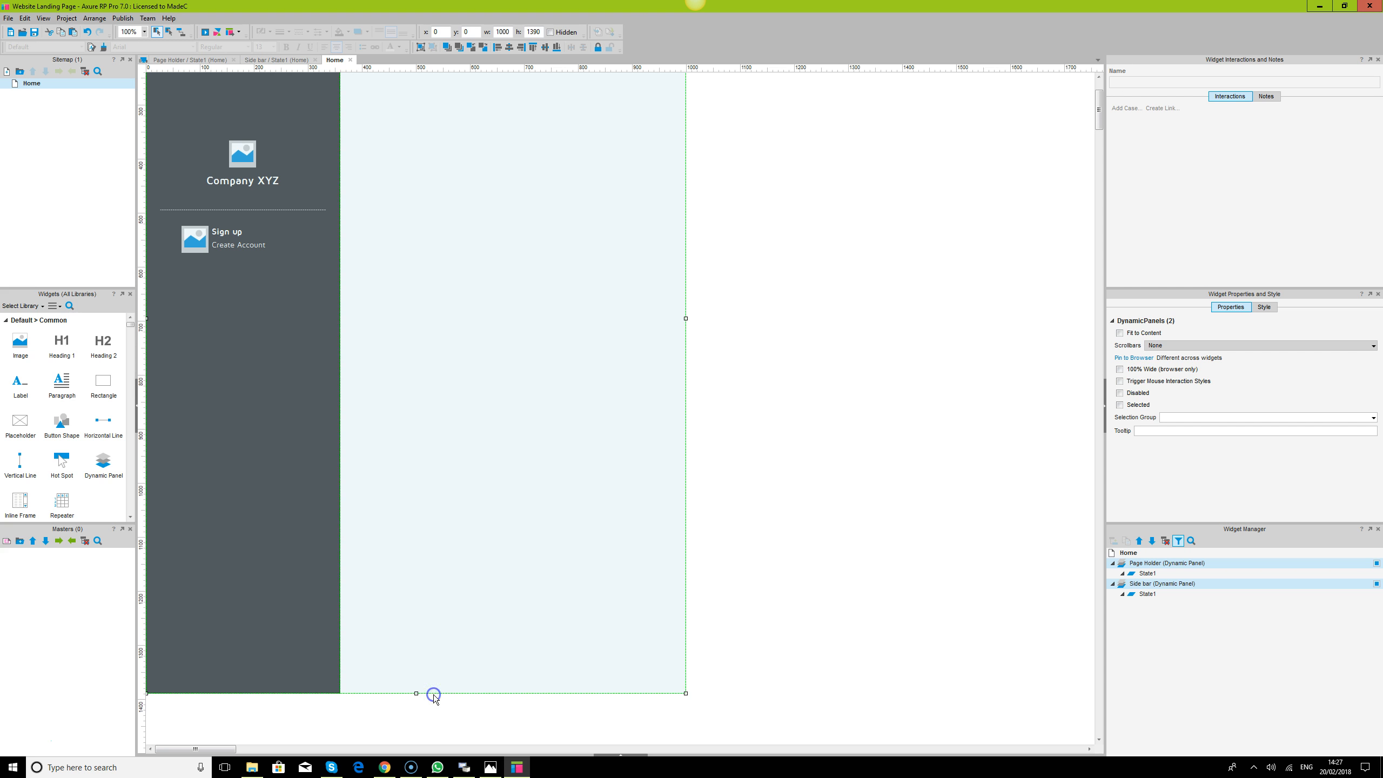
# - Reload the prototype preview in Chrome and scroll the page to examine how far the side bar reaches
pyautogui.click(371, 765)
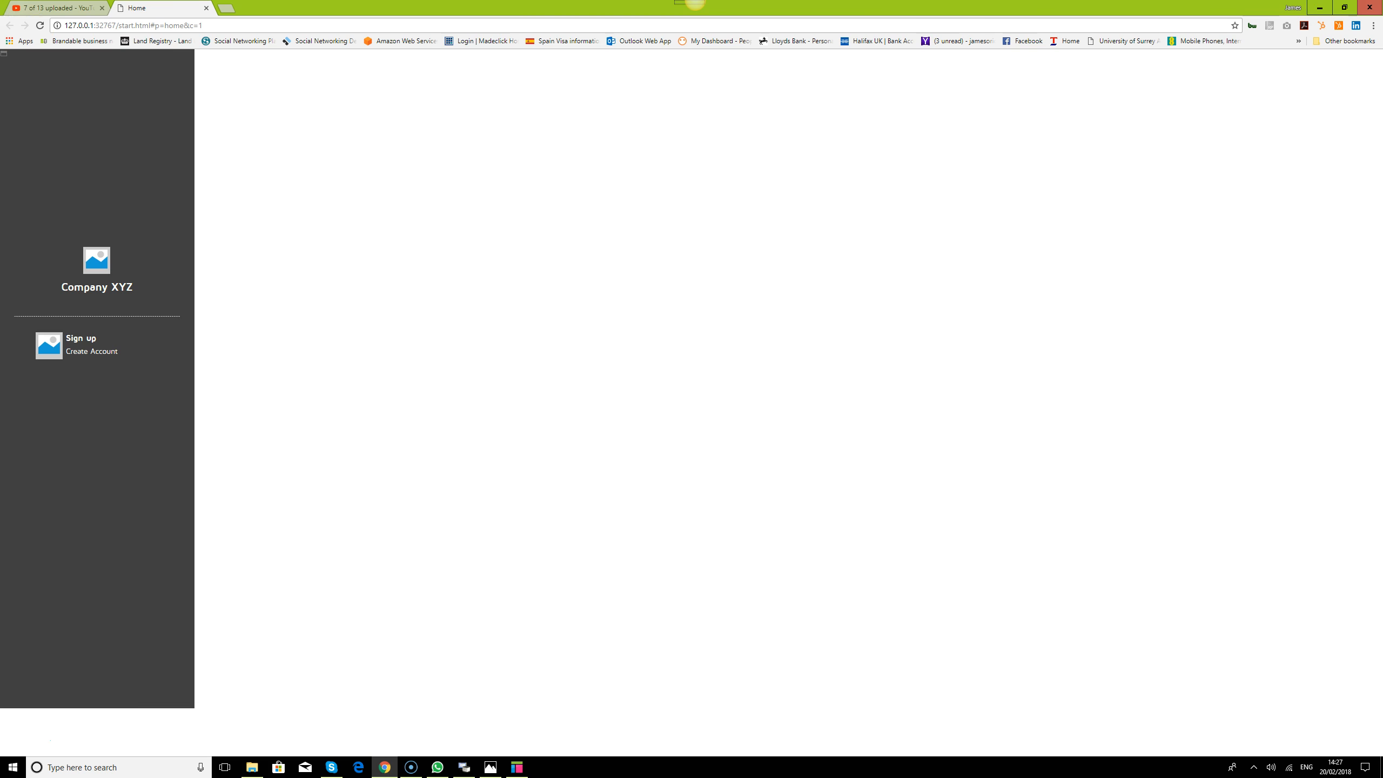
pyautogui.click(41, 26)
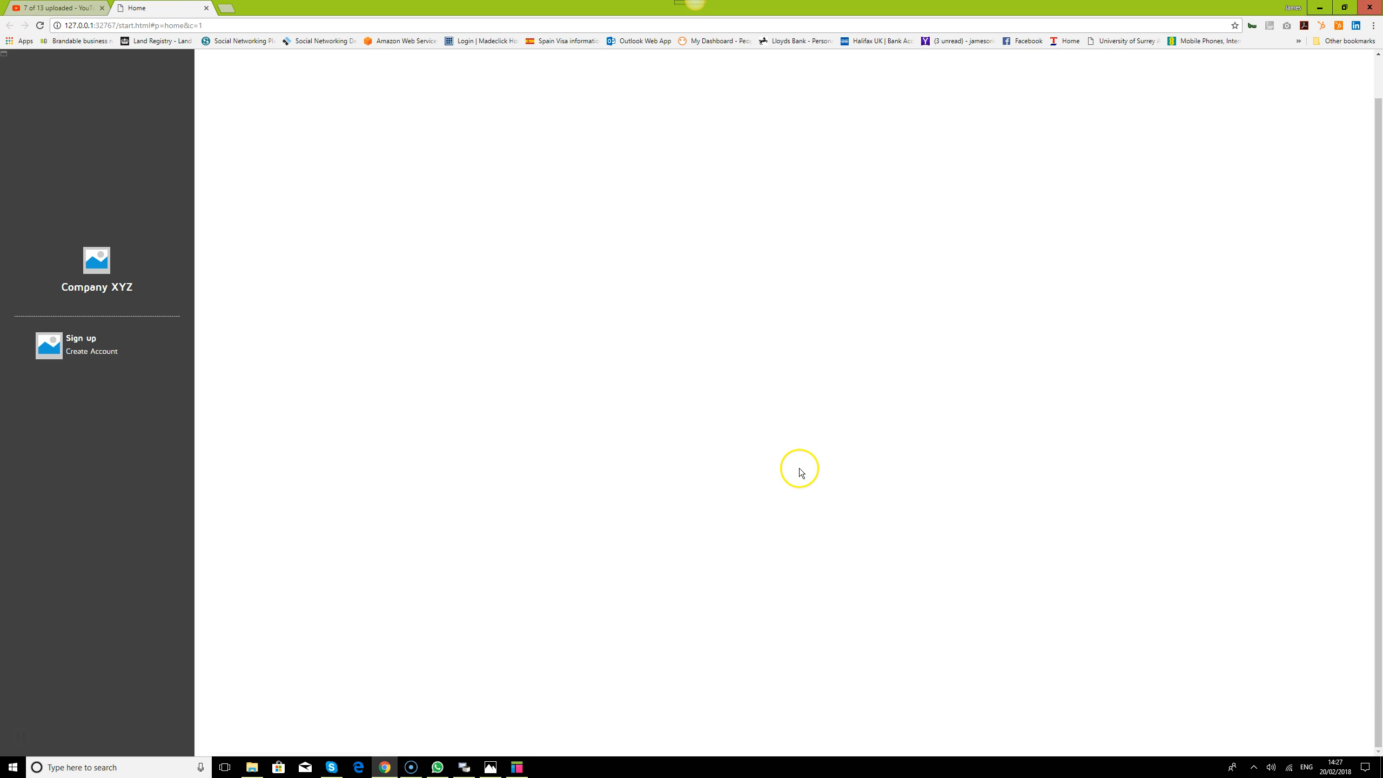
pyautogui.scroll(-3, 802, 479)
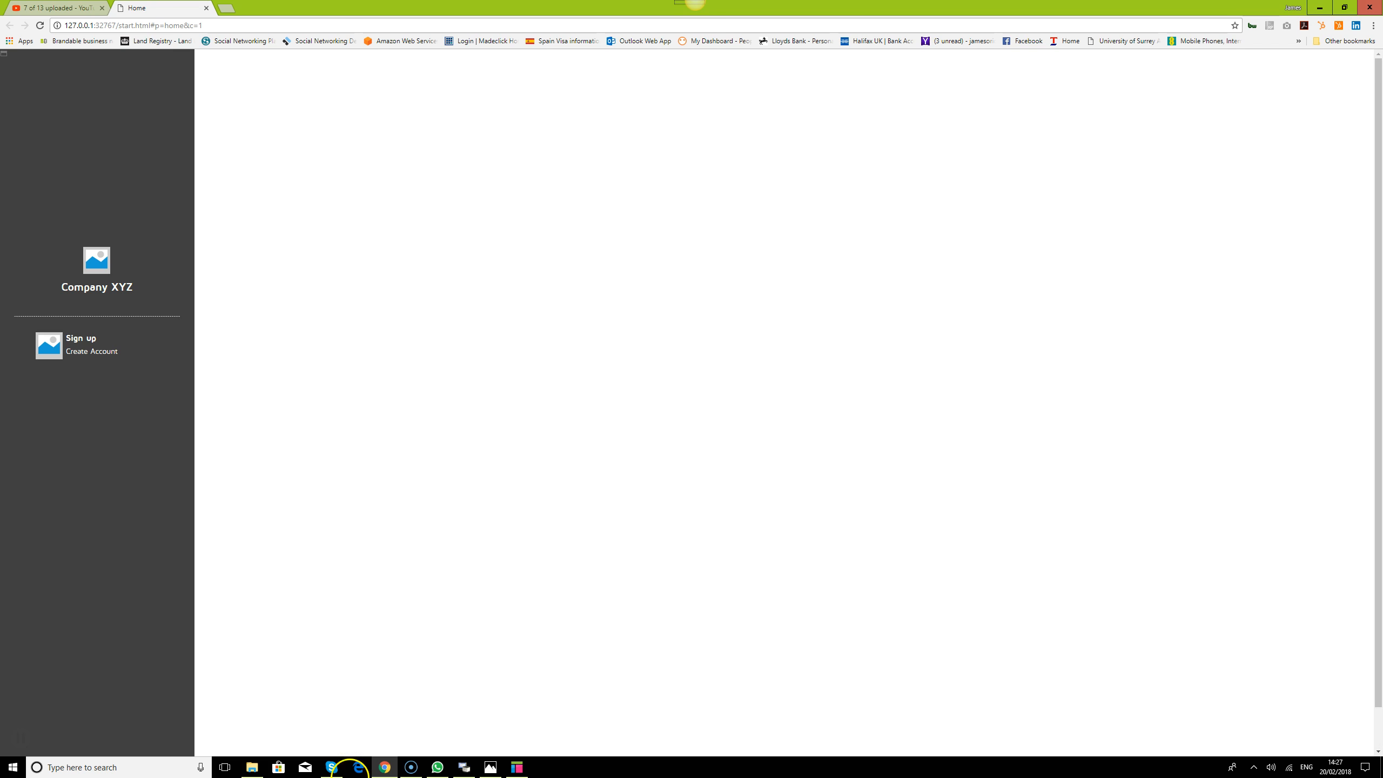
# - Shorten both panels to a height of 1330 in Axure RP and reload the preview in Chrome
pyautogui.click(516, 767)
pyautogui.moveTo(416, 693); pyautogui.dragTo(419, 661)
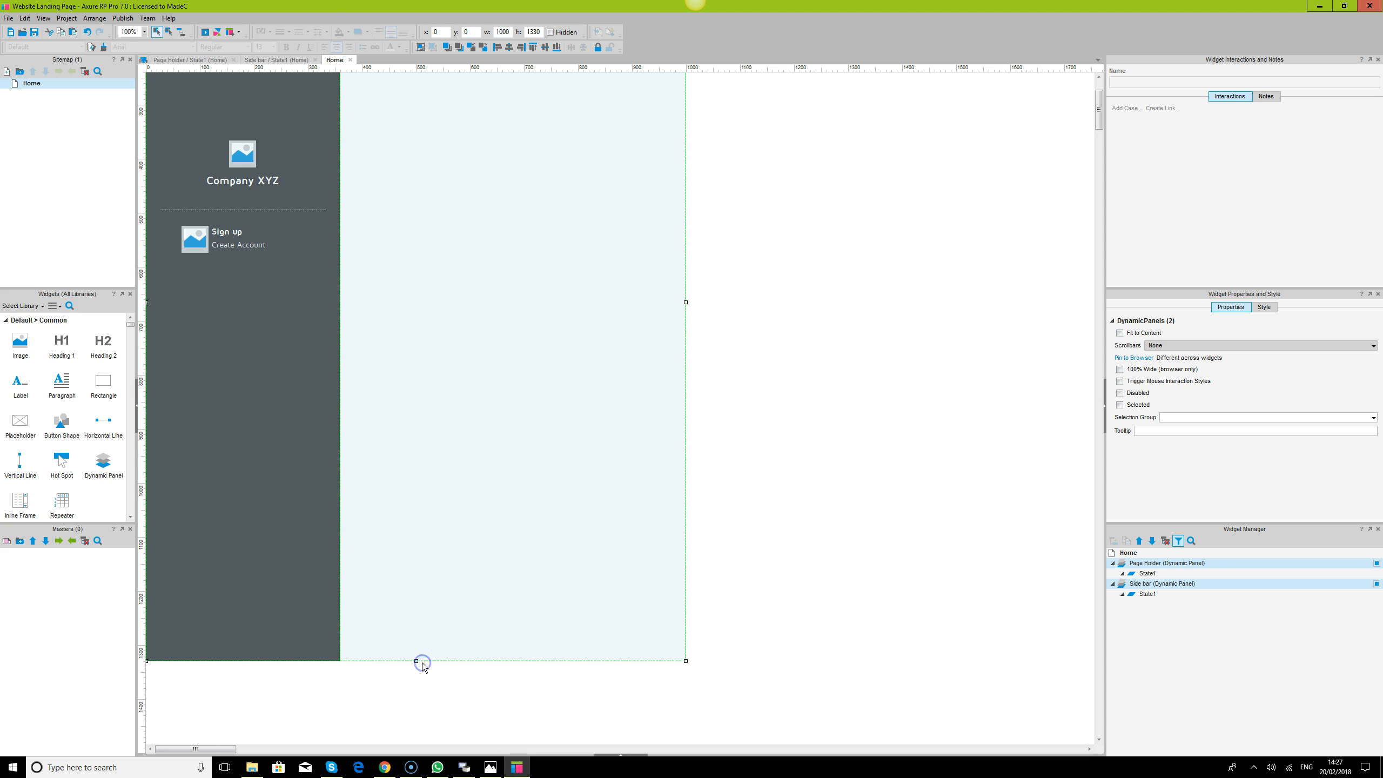
pyautogui.click(385, 767)
pyautogui.click(40, 25)
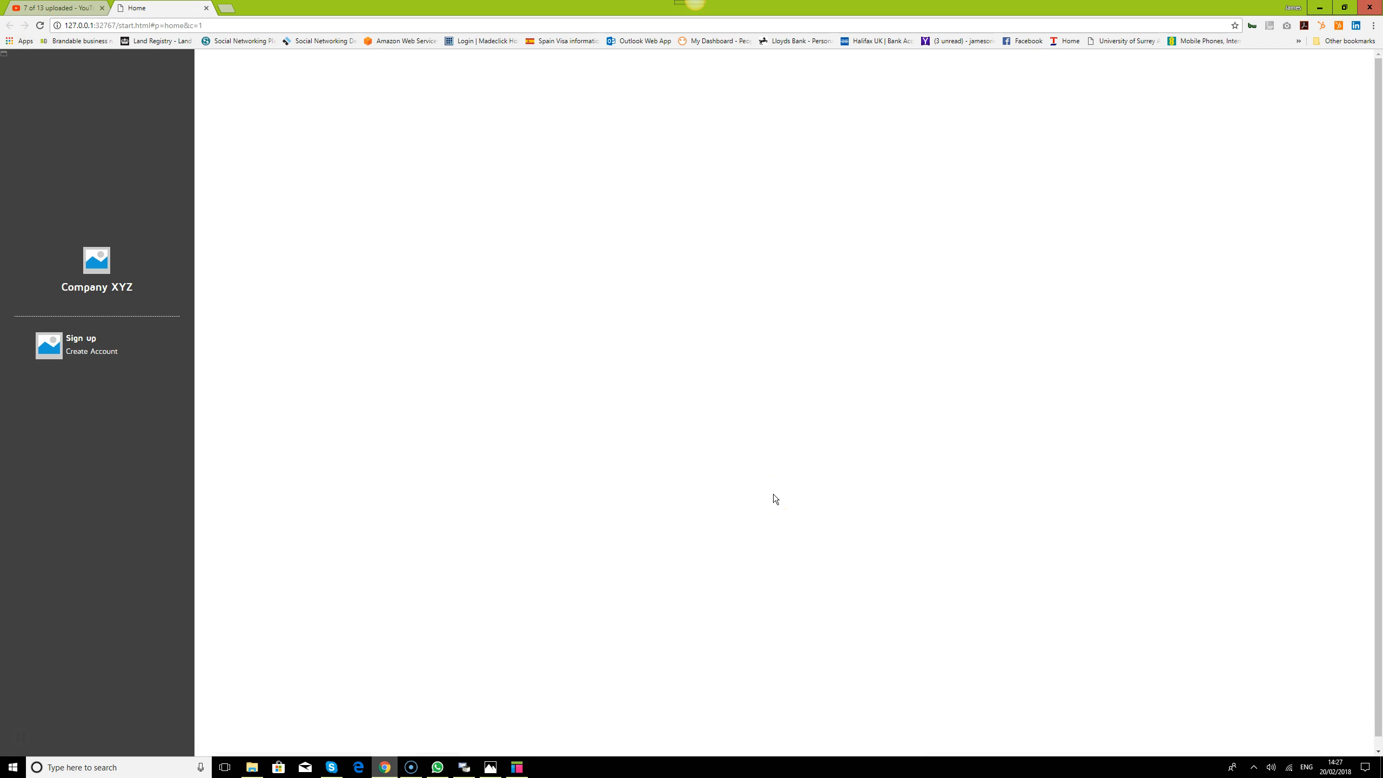
# - Return to Axure RP, open the Side bar panel's State1 and extend its dark background rectangle to the panel's lower edge
pyautogui.click(517, 767)
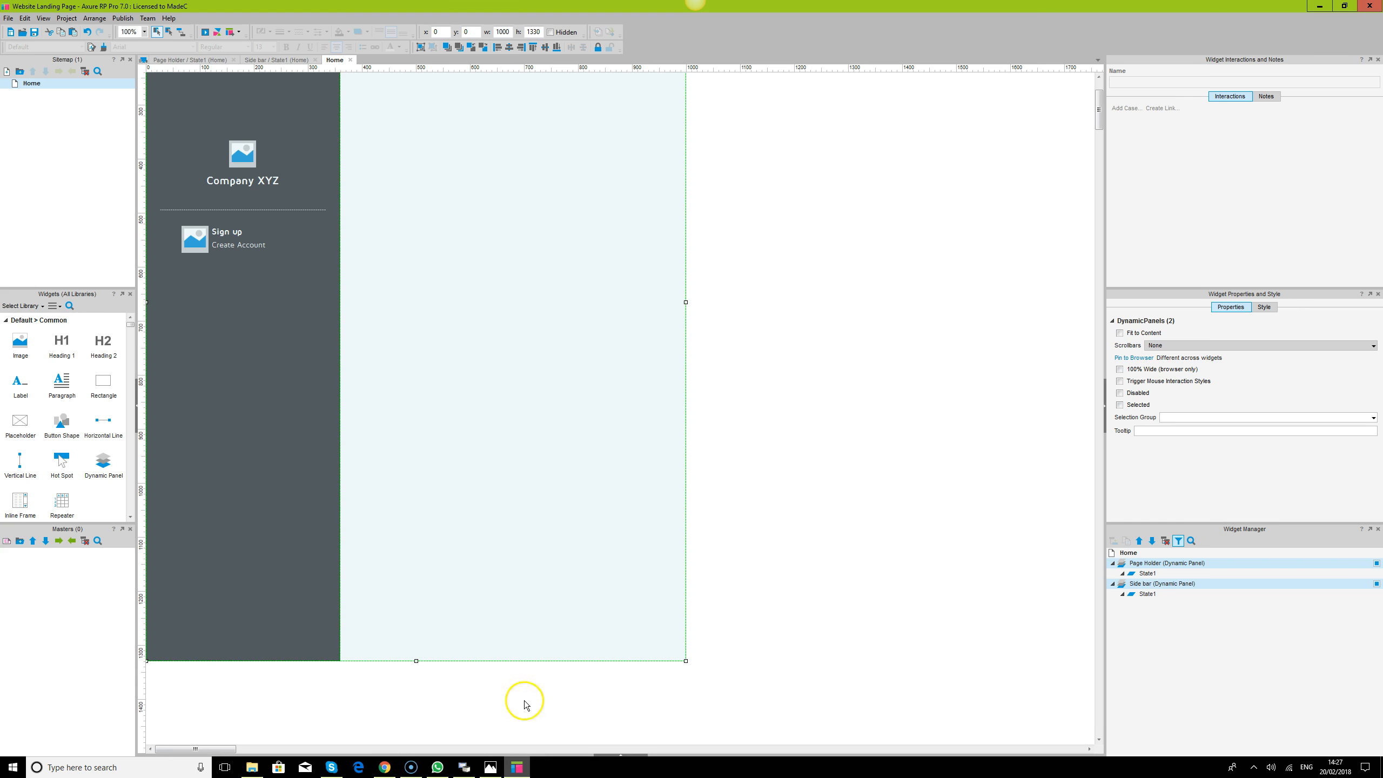
pyautogui.click(279, 125)
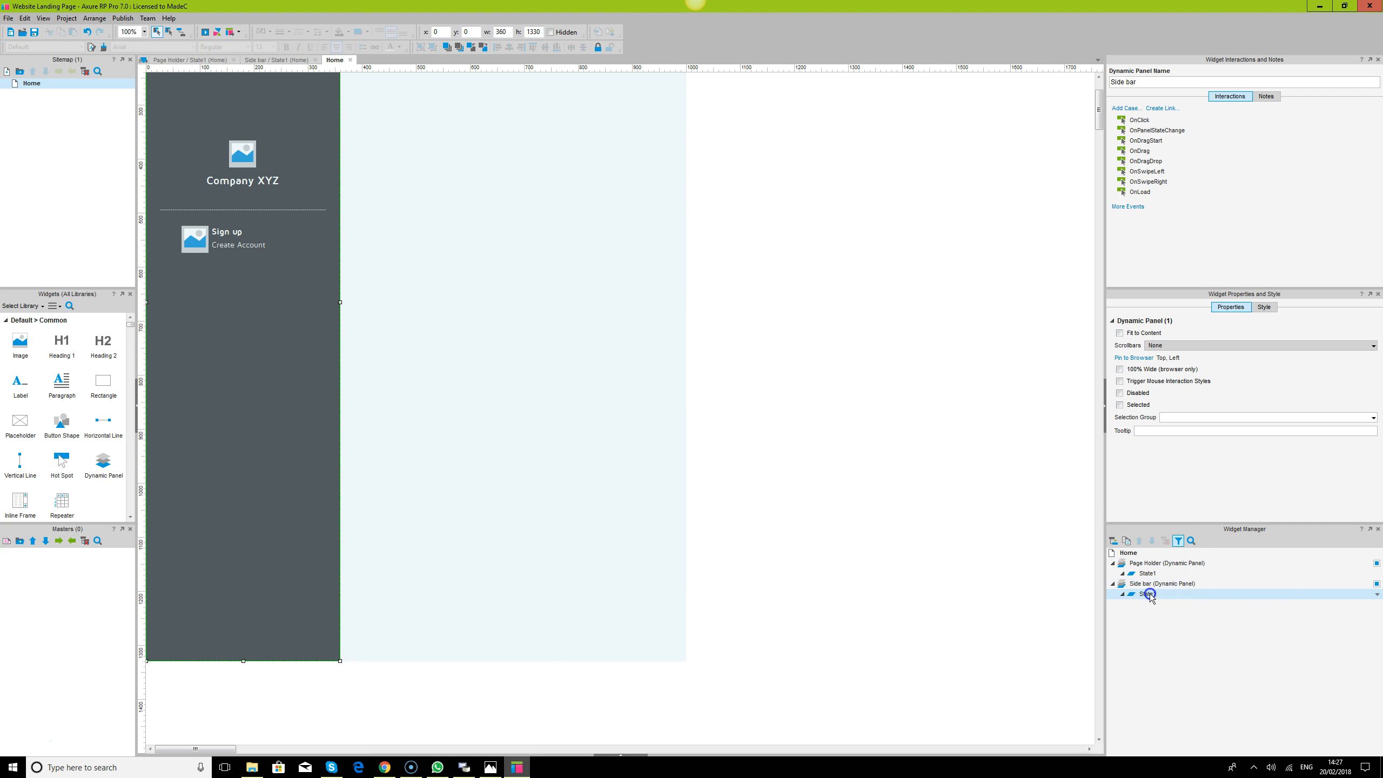
pyautogui.doubleClick(1147, 593)
pyautogui.click(224, 171)
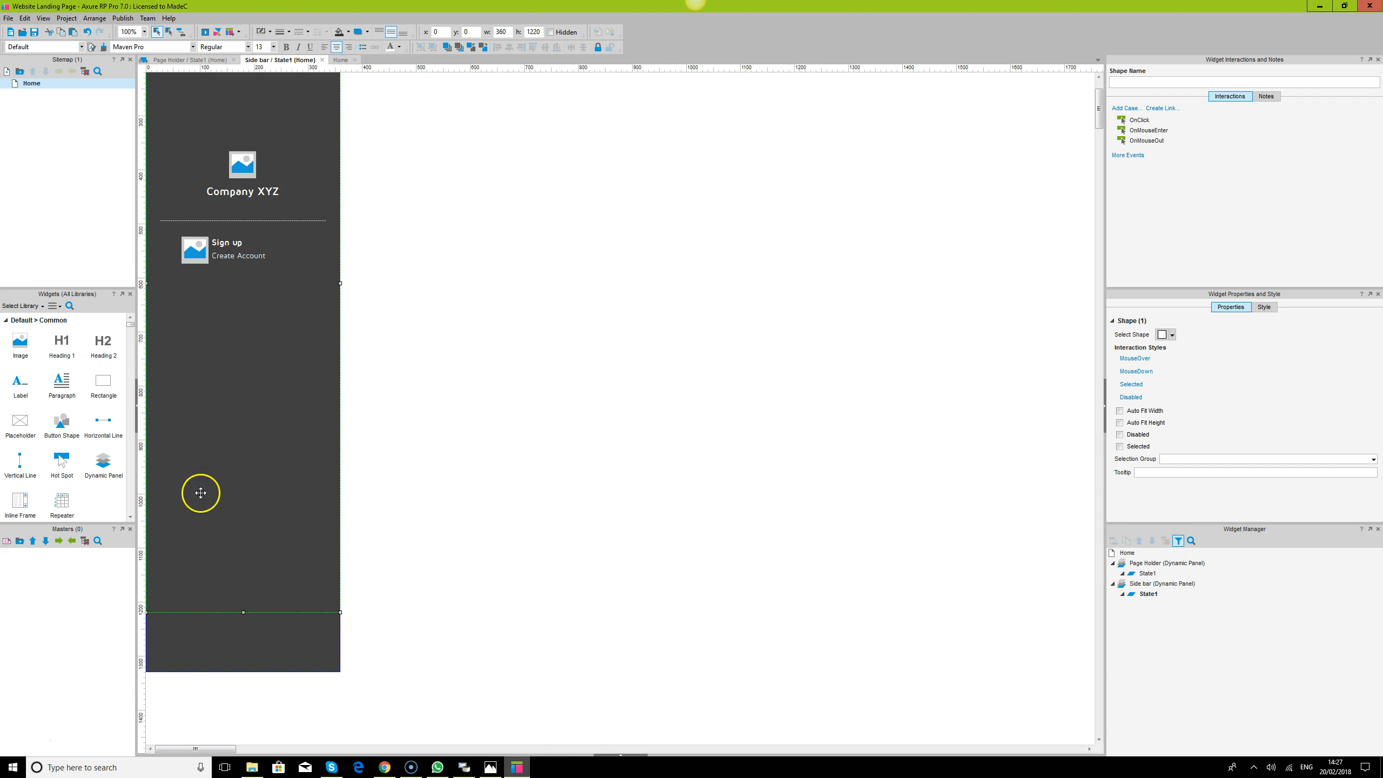
pyautogui.moveTo(246, 619); pyautogui.dragTo(244, 671)
# - Align all branding and sign-up items to the middle and center of the dark side bar background
pyautogui.hotkey('ctrl', 'a')
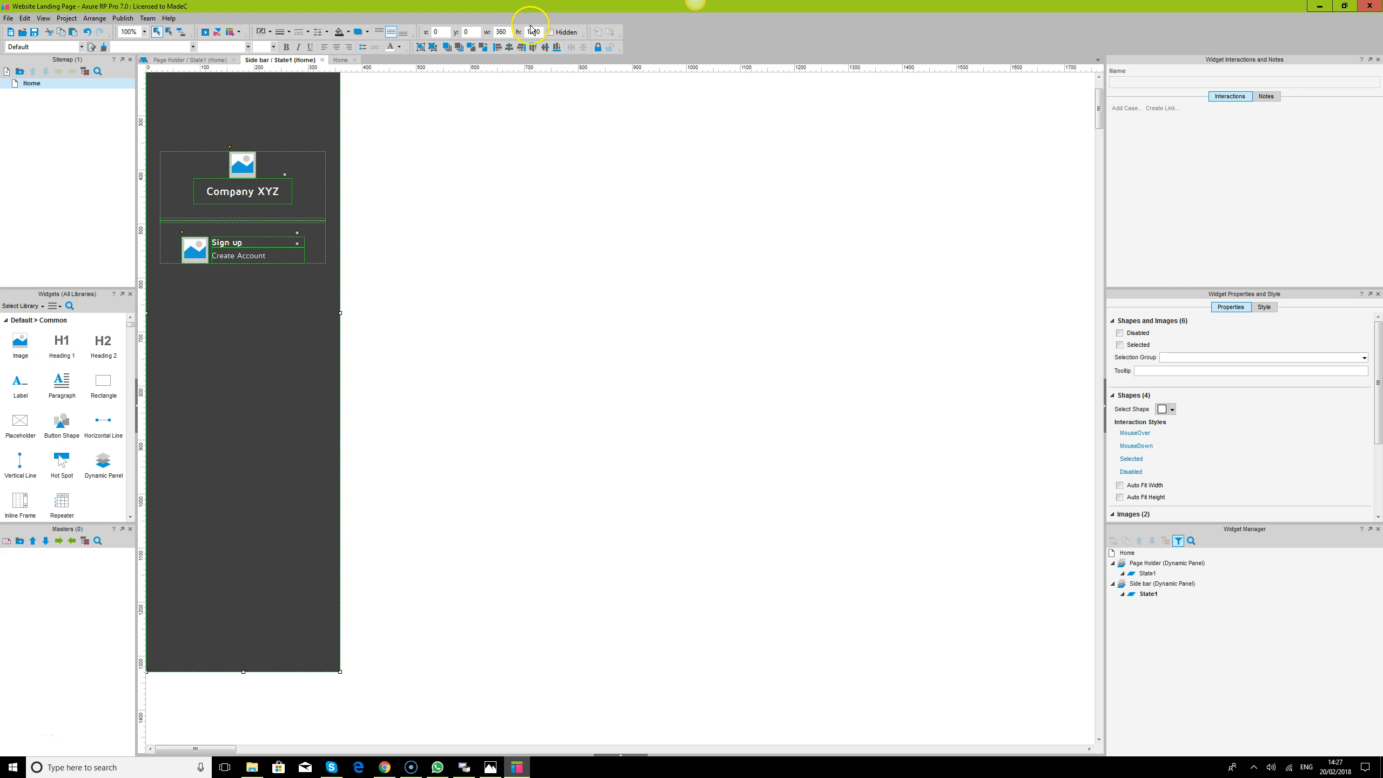
pyautogui.click(545, 48)
pyautogui.click(507, 48)
pyautogui.click(673, 372)
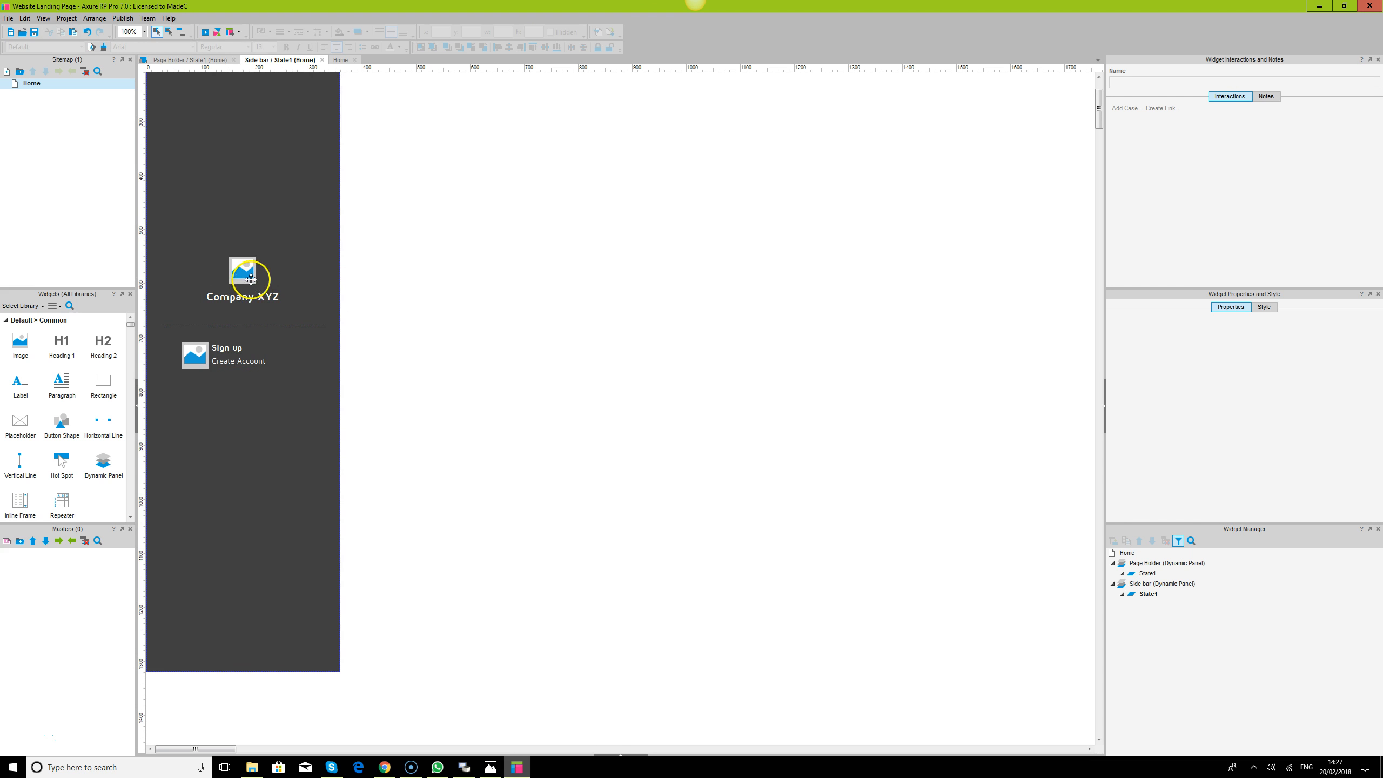
# - Reload the prototype preview in Chrome and check the vertical centering of the side bar items
pyautogui.click(381, 769)
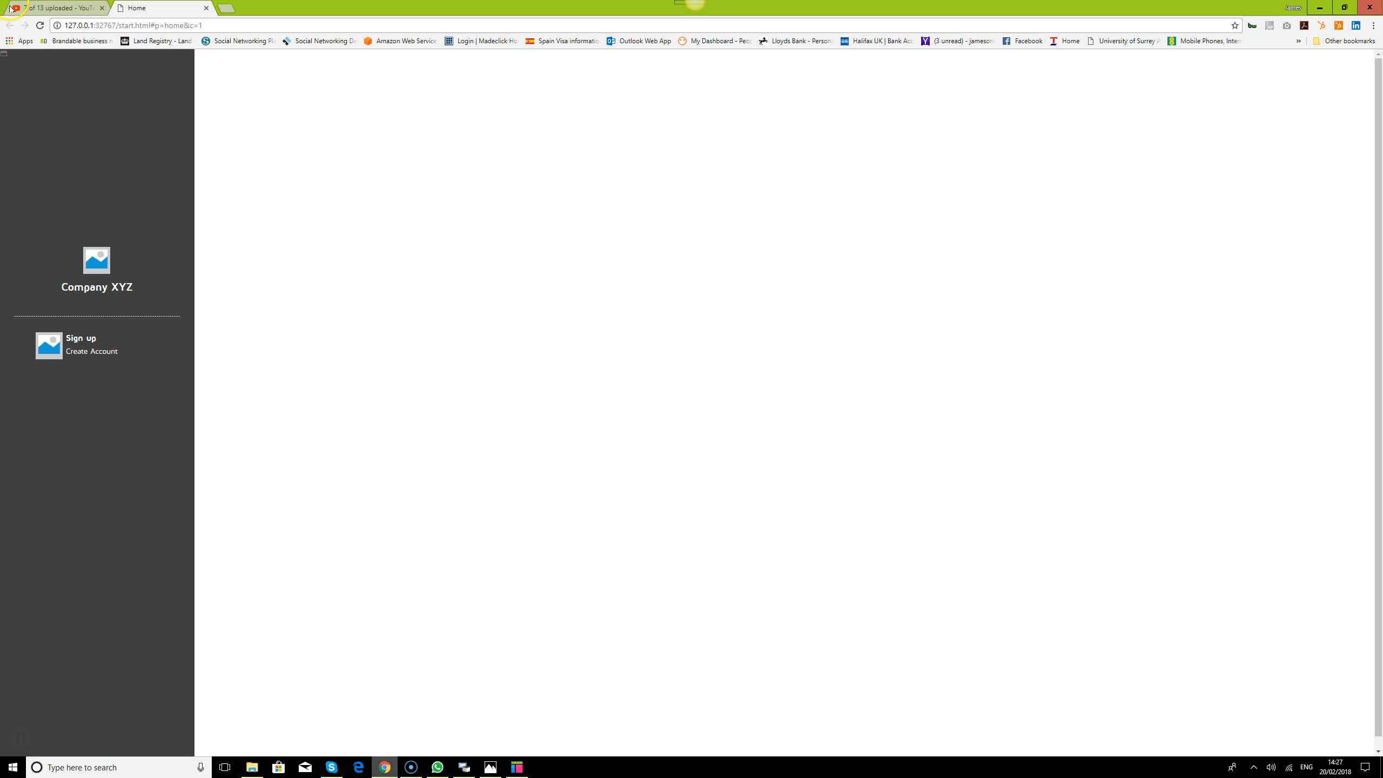
pyautogui.click(40, 26)
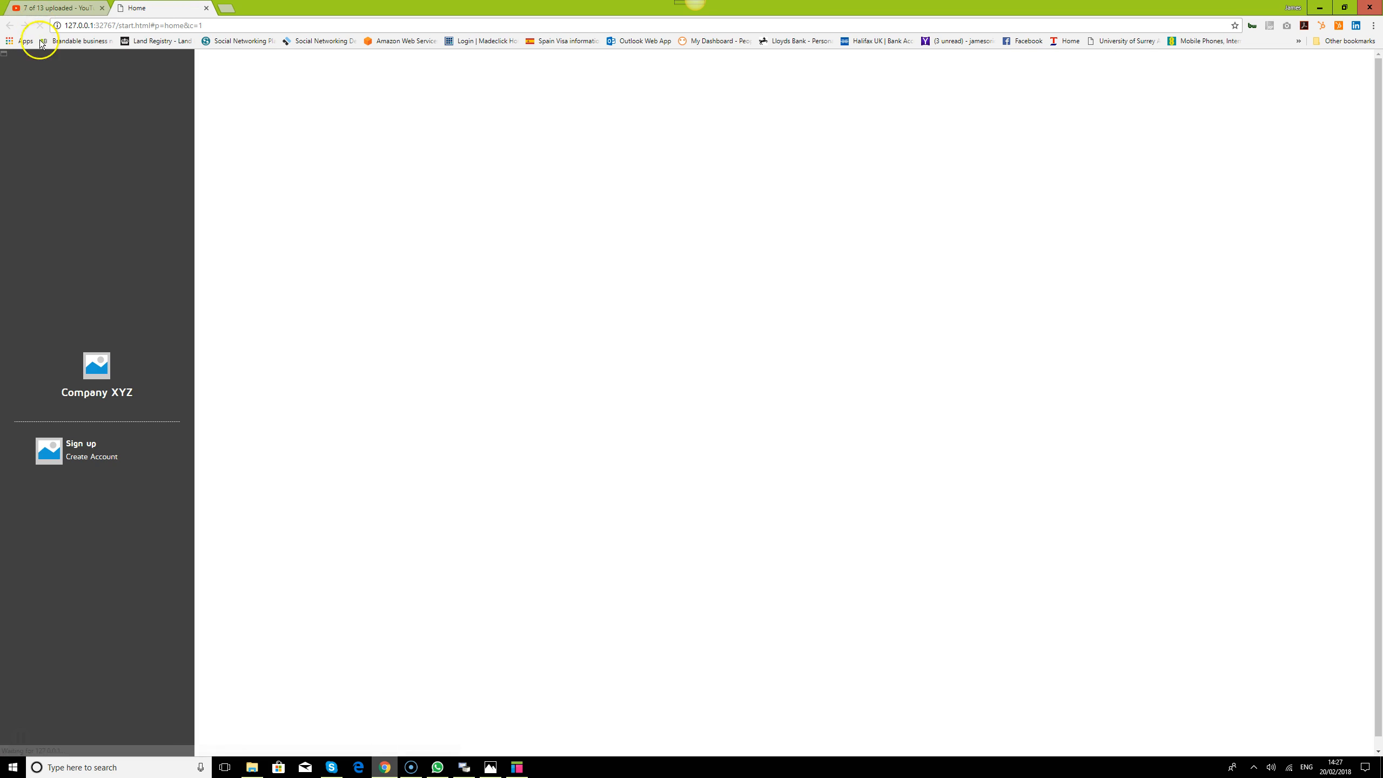
pyautogui.hotkey('ctrl', 's')
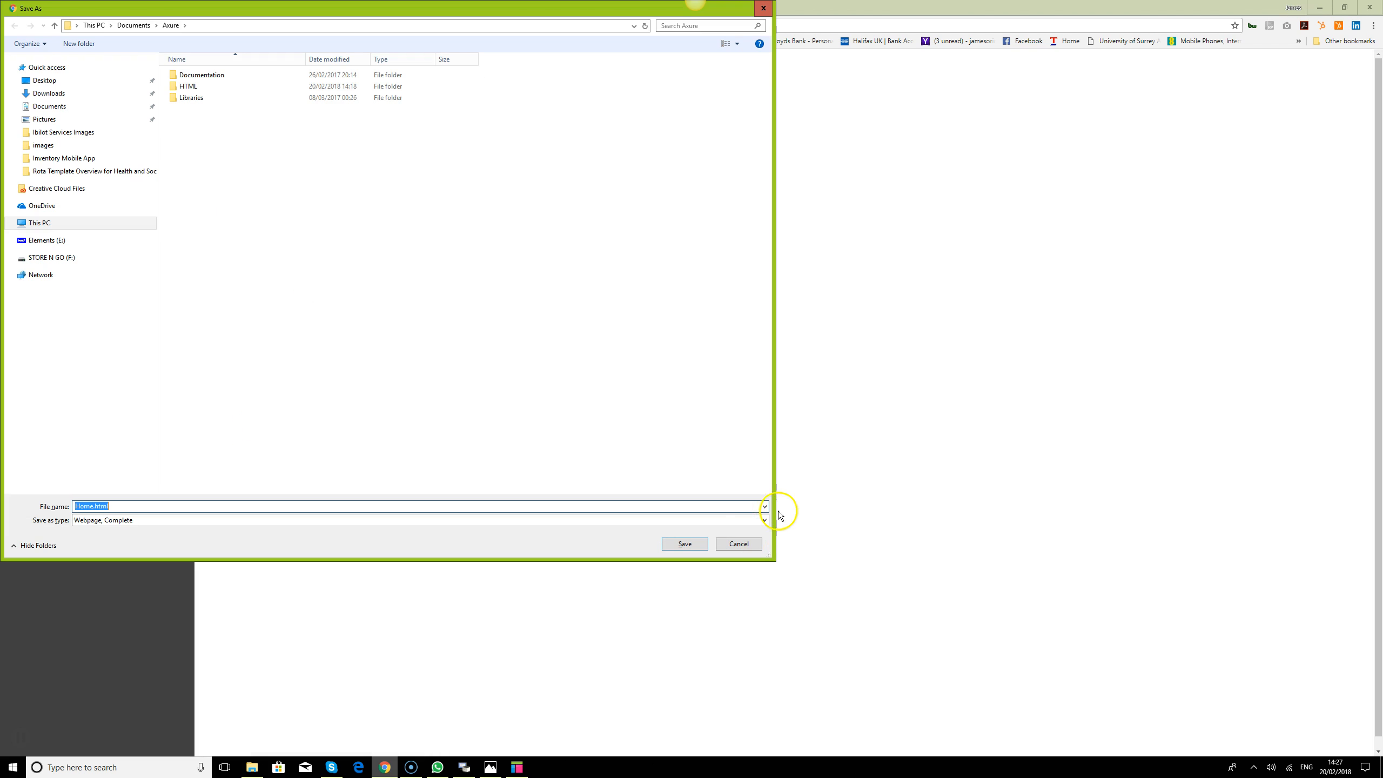
pyautogui.click(739, 543)
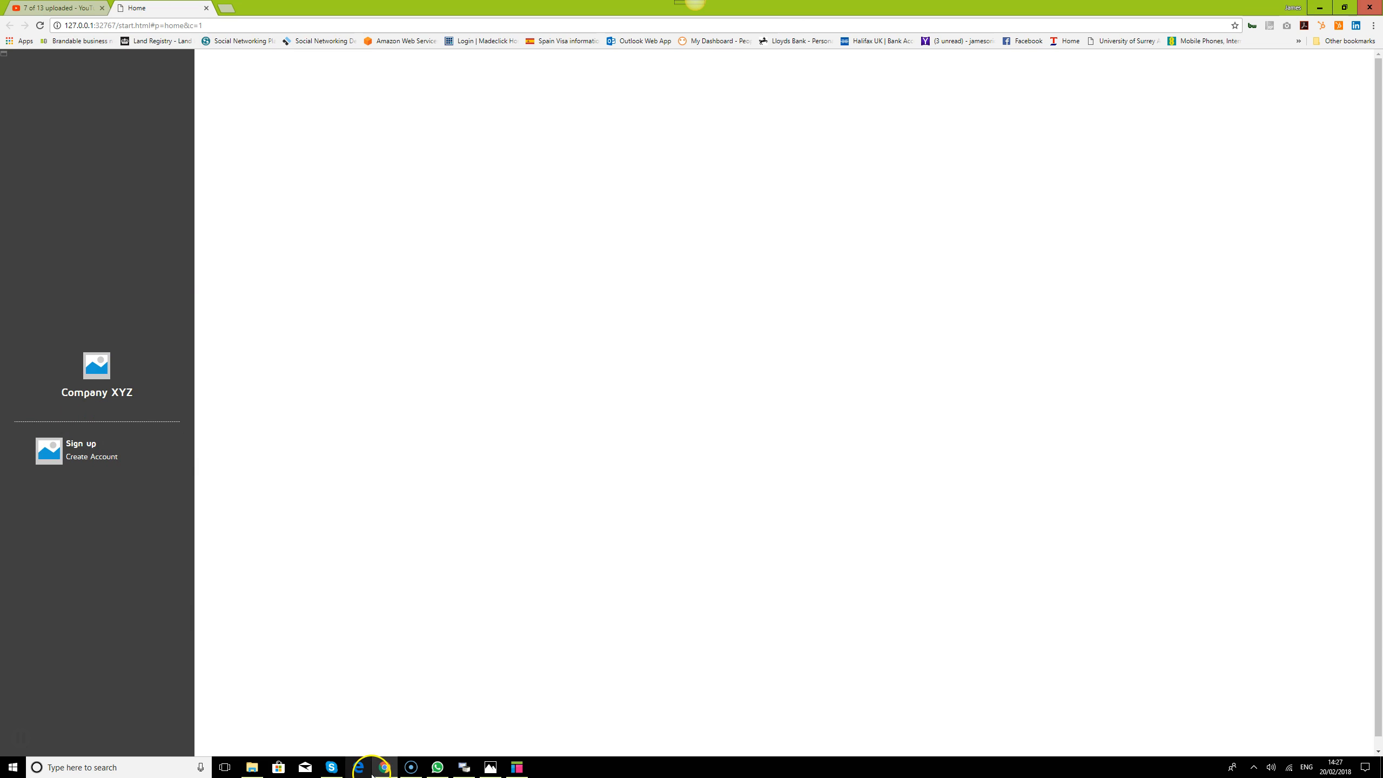
# - On the Home page in Axure RP, narrow the Page Holder panel to 640 wide so it starts at x 360, beside the side bar
pyautogui.click(518, 768)
pyautogui.click(426, 336)
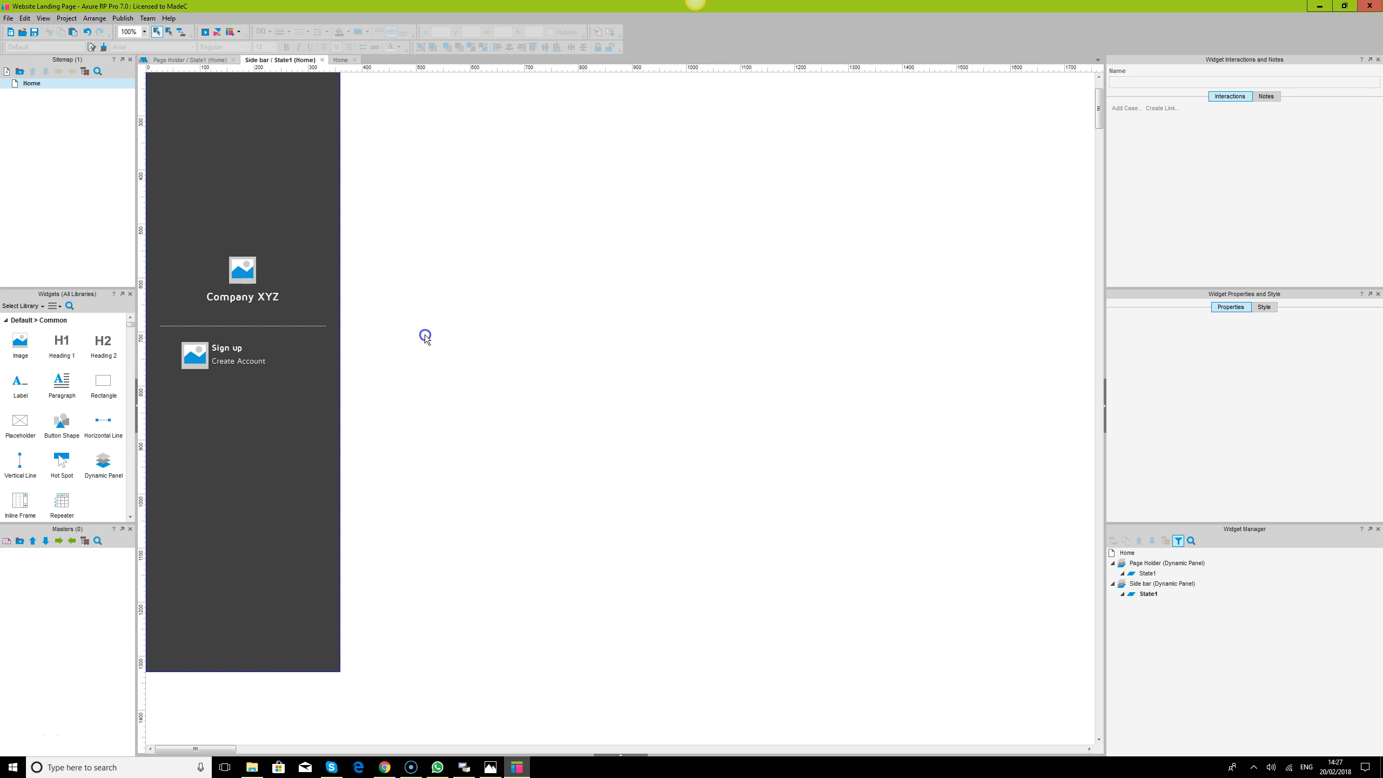
pyautogui.doubleClick(29, 84)
pyautogui.click(496, 288)
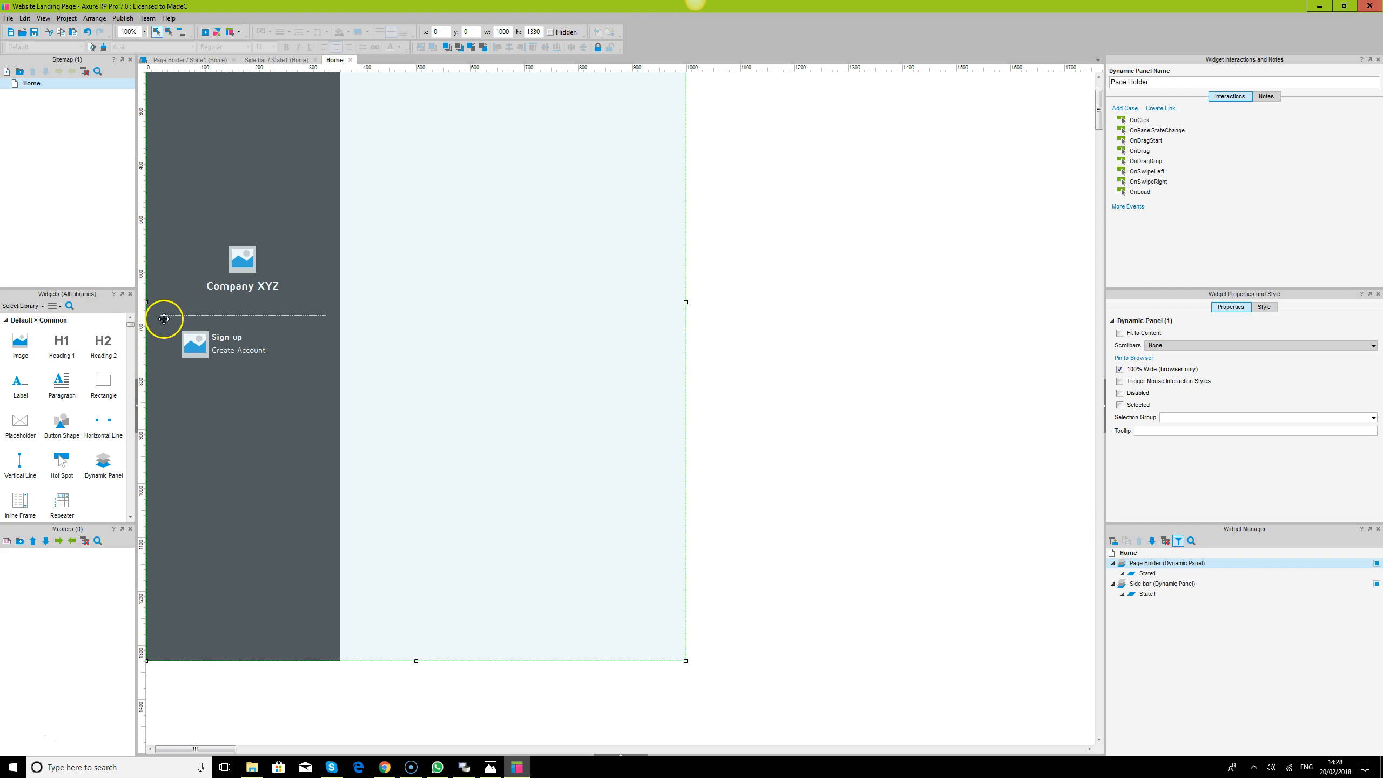
pyautogui.moveTo(147, 304)
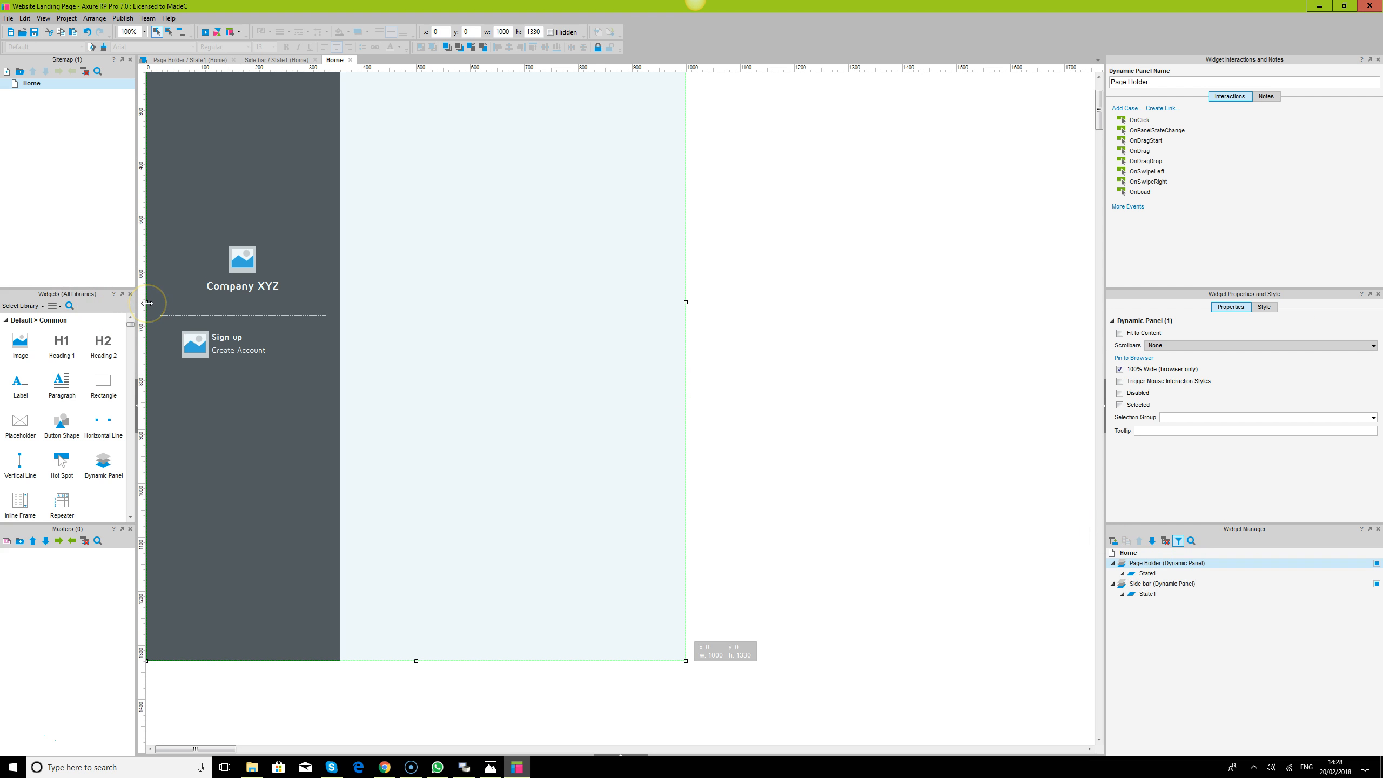
pyautogui.moveTo(147, 304); pyautogui.dragTo(341, 323)
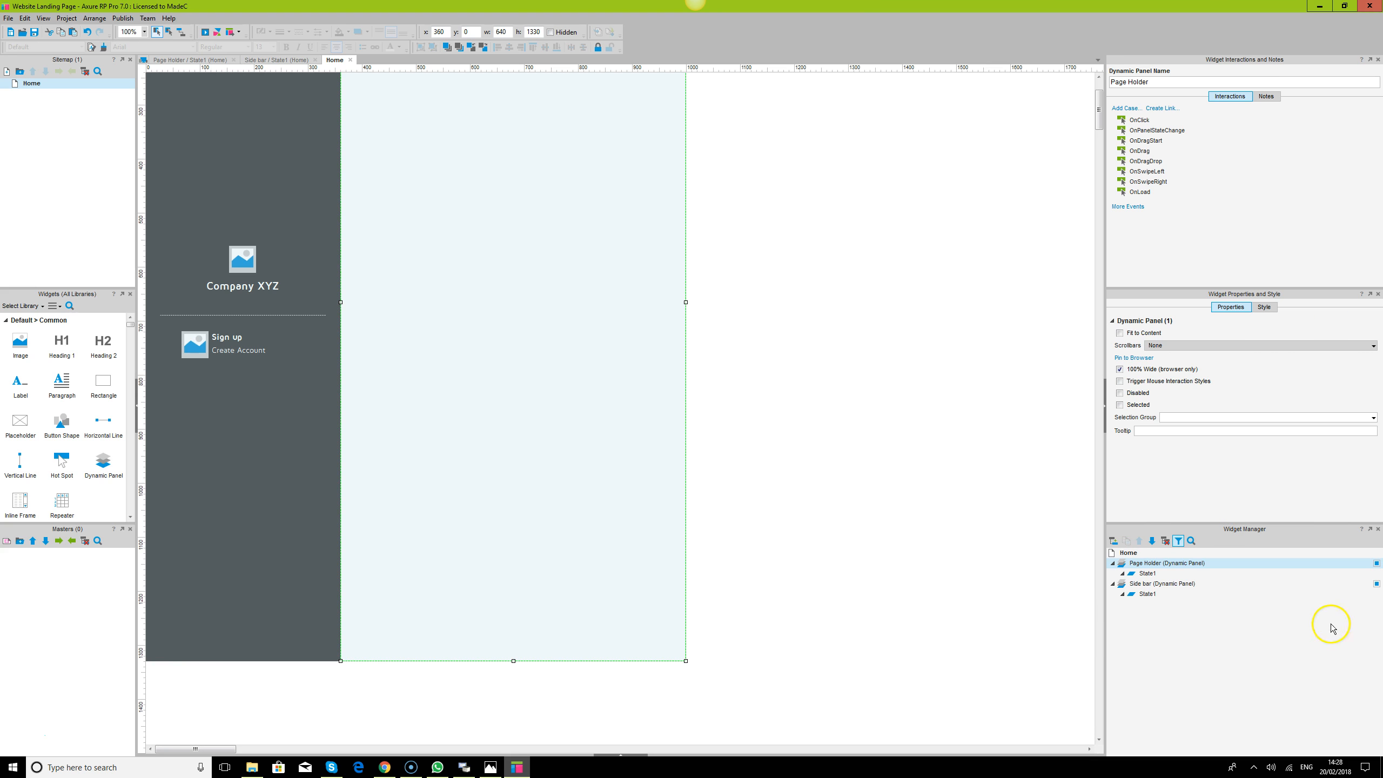
# - Open the Page Holder panel's State1 and resize its background rectangle to 640 wide by 1350 high
pyautogui.doubleClick(1147, 573)
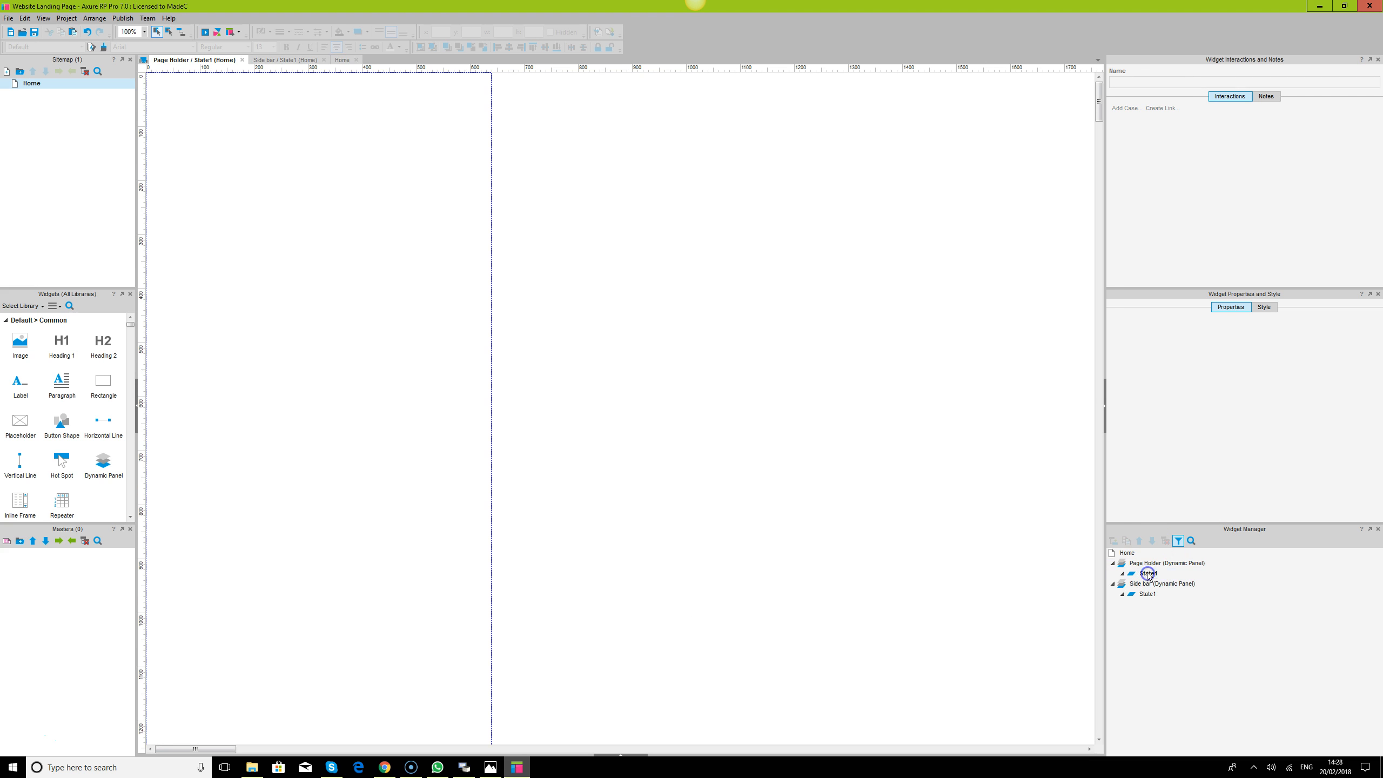
pyautogui.click(312, 284)
pyautogui.scroll(-2, 692, 398)
pyautogui.scroll(-2, 692, 400)
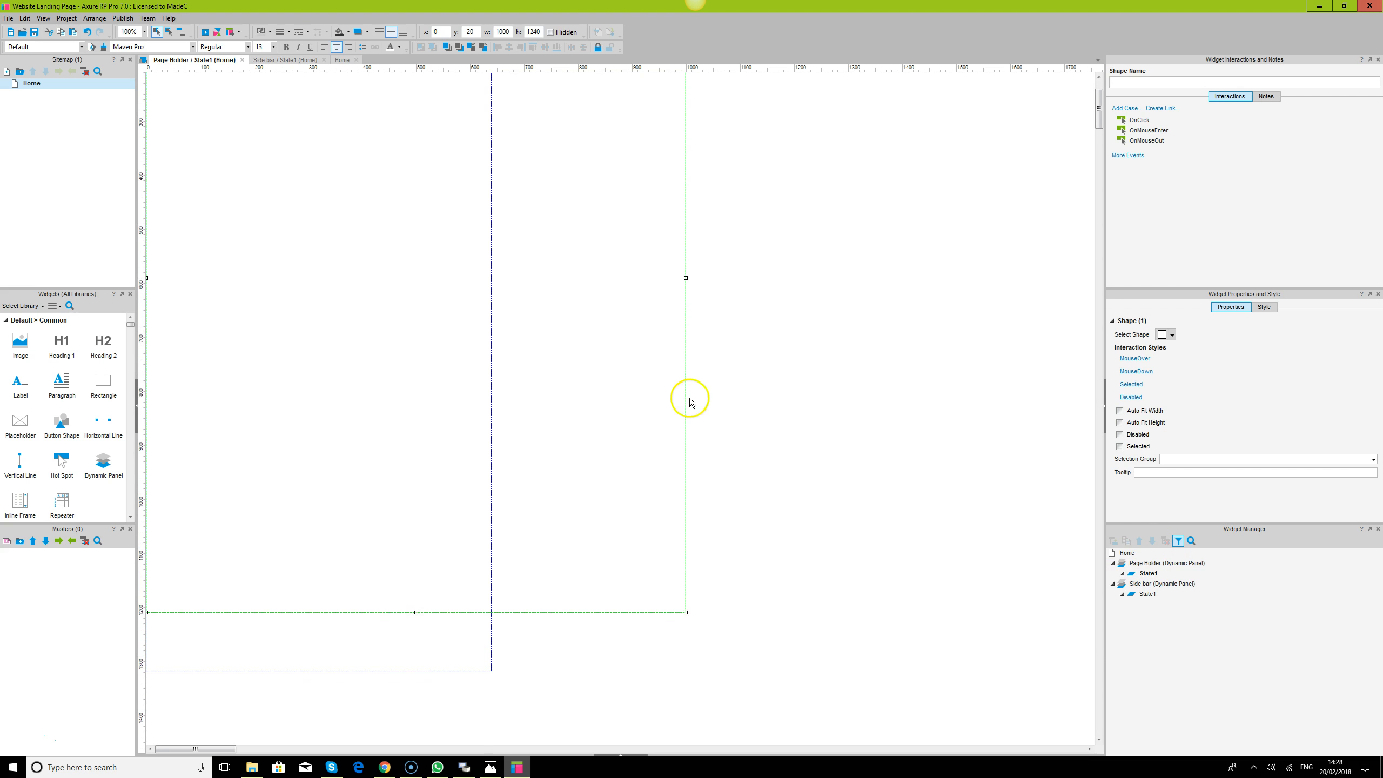
pyautogui.moveTo(417, 611); pyautogui.dragTo(425, 669)
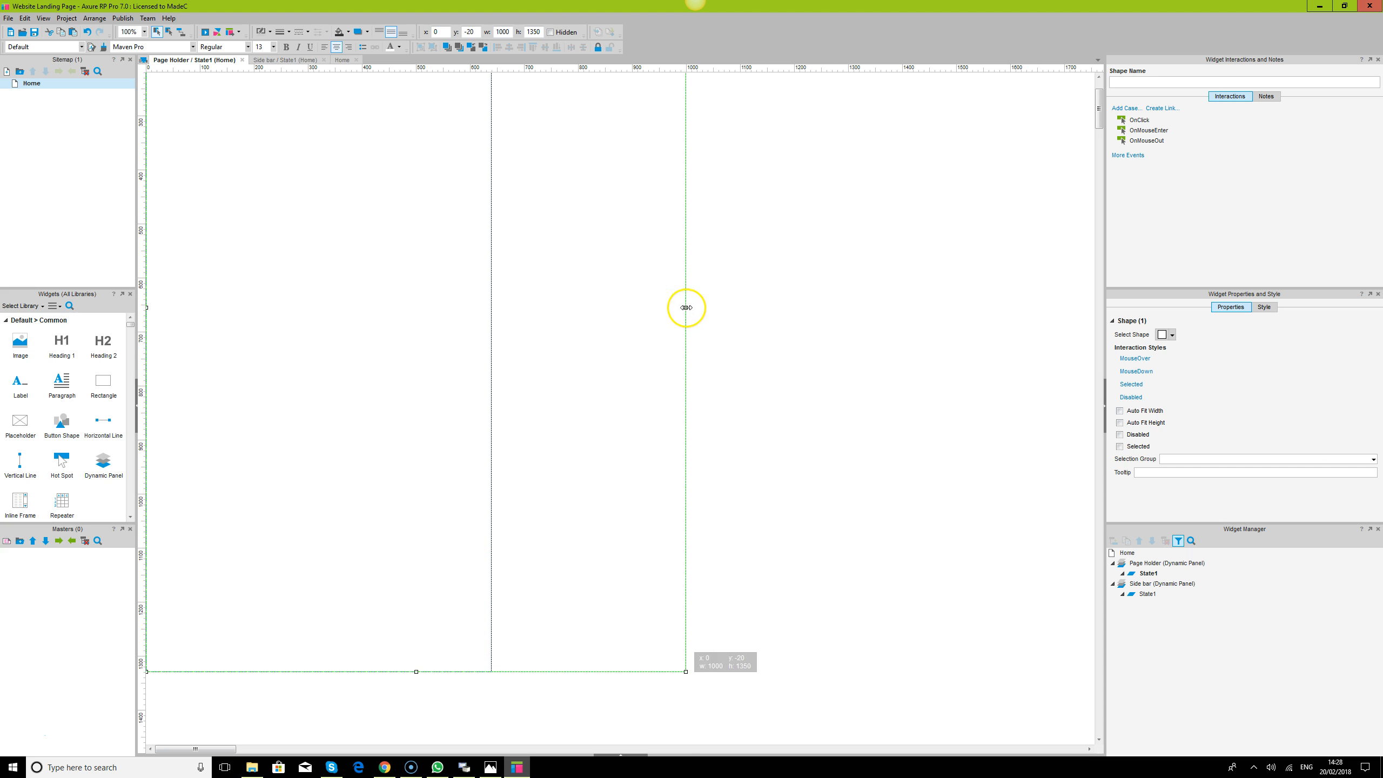
pyautogui.moveTo(683, 308); pyautogui.dragTo(493, 301)
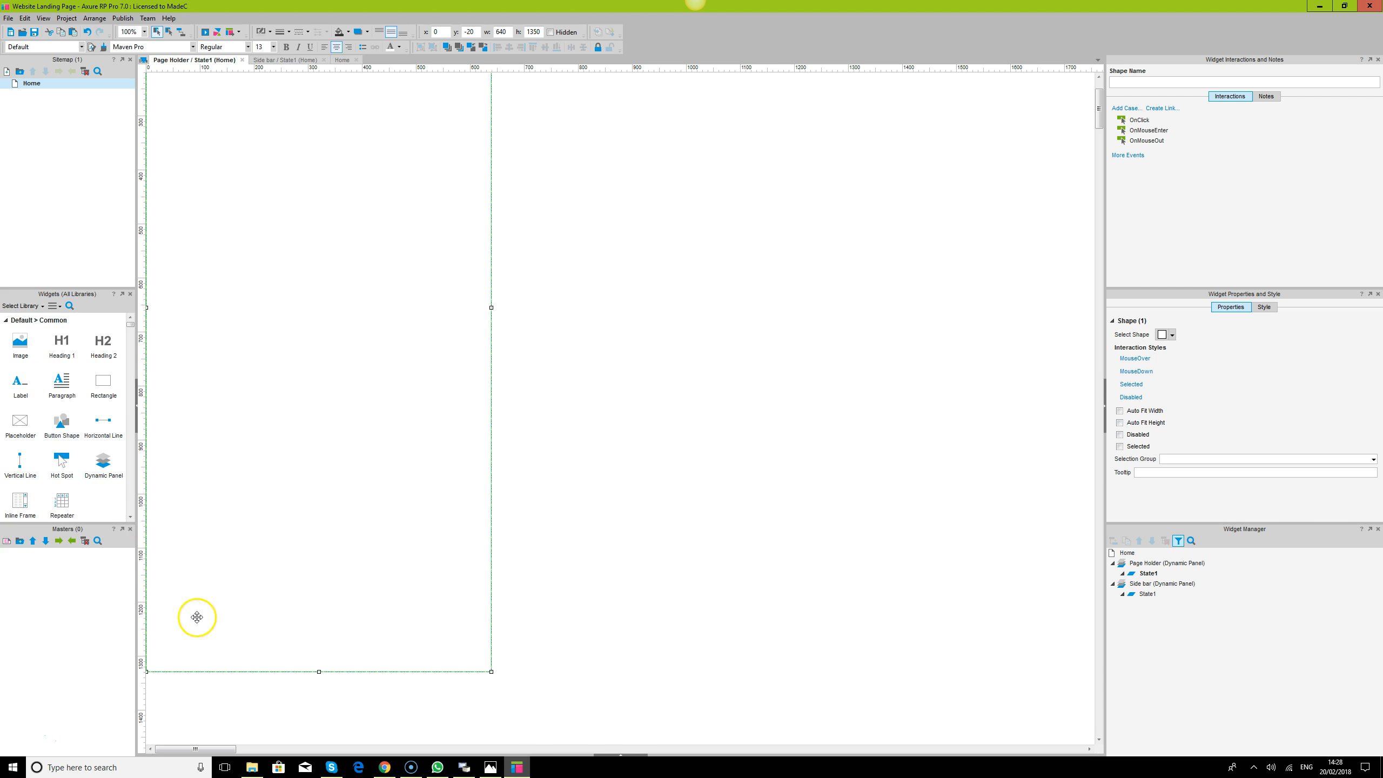
# - Consult the login sketch and add a 600 by 100 rectangle at x 10, y 570 in the Page Holder state
pyautogui.moveTo(388, 769)
pyautogui.click(490, 768)
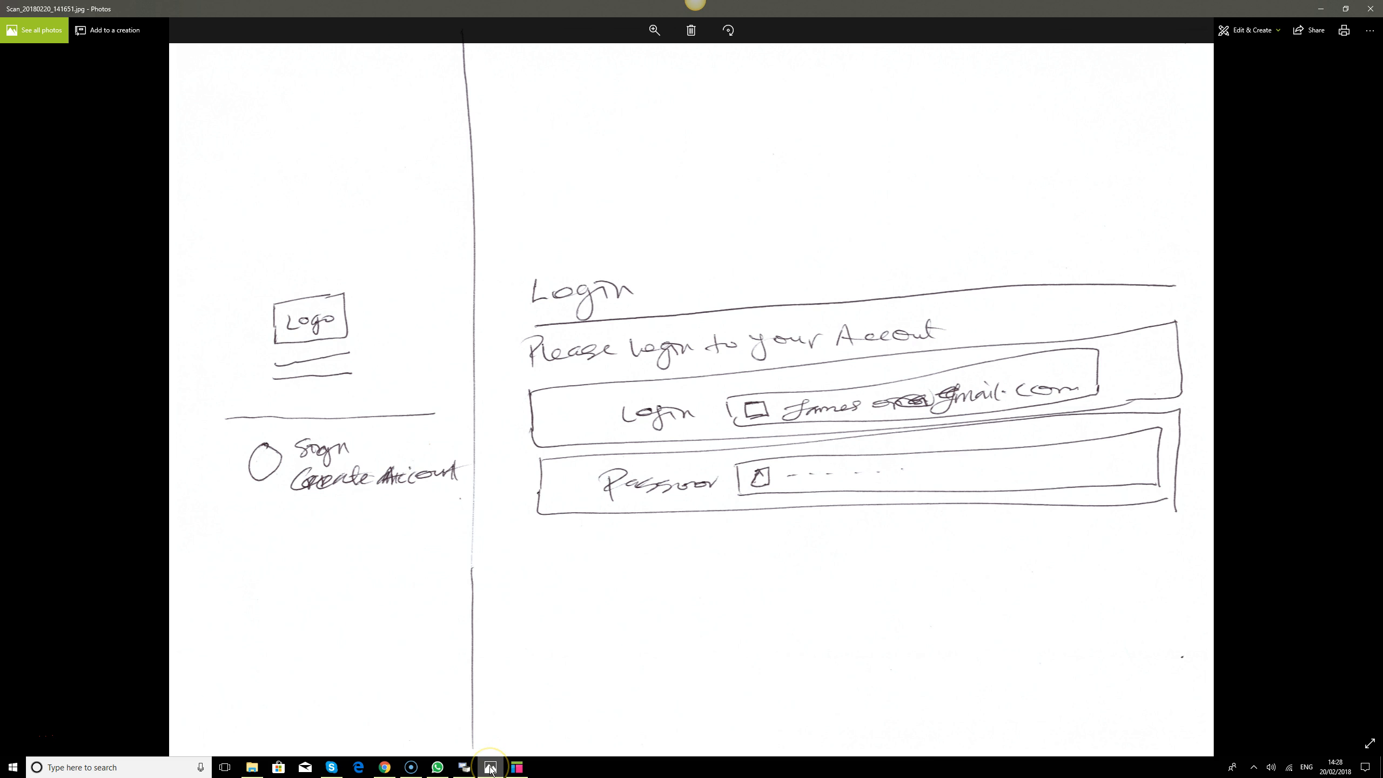
pyautogui.click(491, 768)
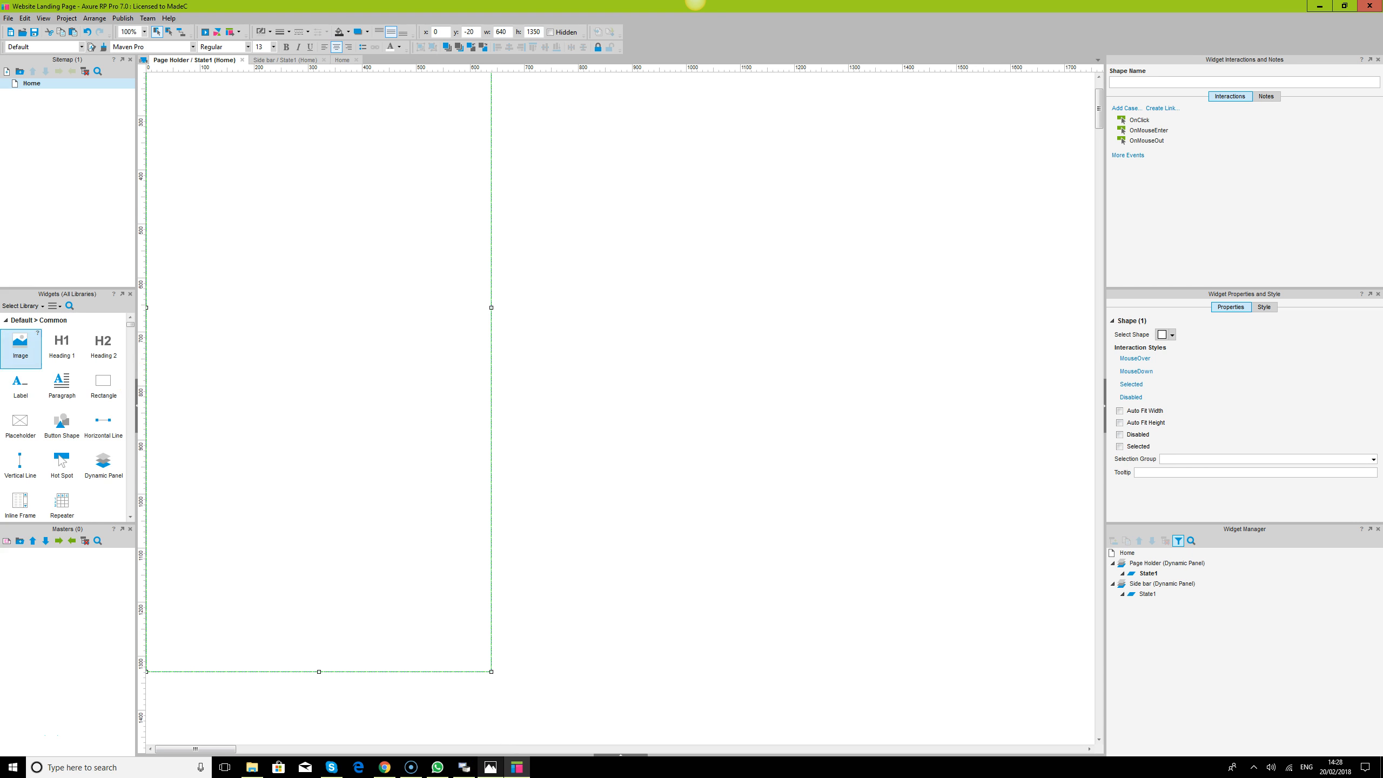
pyautogui.moveTo(103, 382); pyautogui.dragTo(167, 263)
pyautogui.moveTo(275, 288); pyautogui.dragTo(475, 298)
pyautogui.moveTo(168, 288); pyautogui.dragTo(154, 258)
pyautogui.click(668, 328)
pyautogui.click(367, 273)
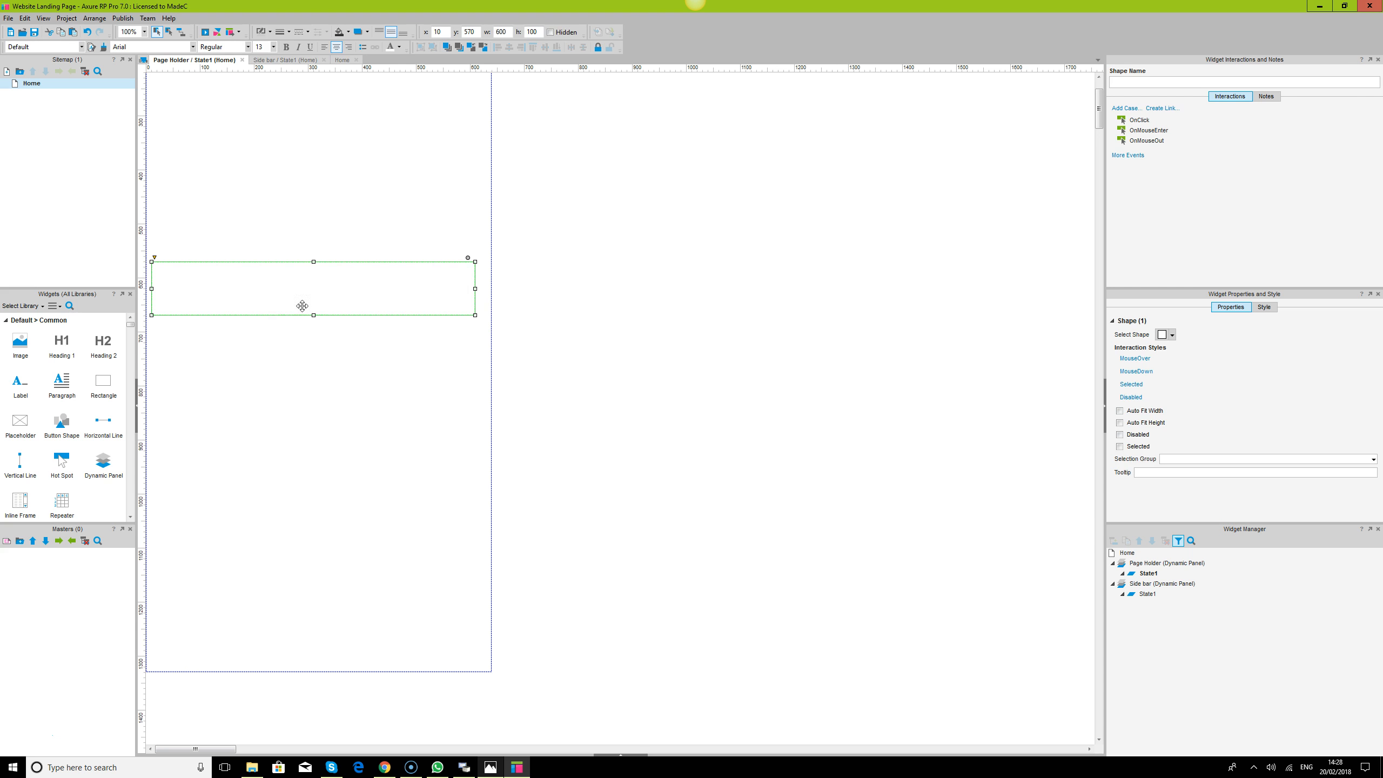
# - Place a text field 480 wide and 55 high inside the rectangle at x 110, y 595
pyautogui.scroll(-1, 73, 423)
pyautogui.scroll(-1, 65, 452)
pyautogui.moveTo(20, 474); pyautogui.dragTo(259, 289)
pyautogui.moveTo(315, 289); pyautogui.dragTo(465, 289)
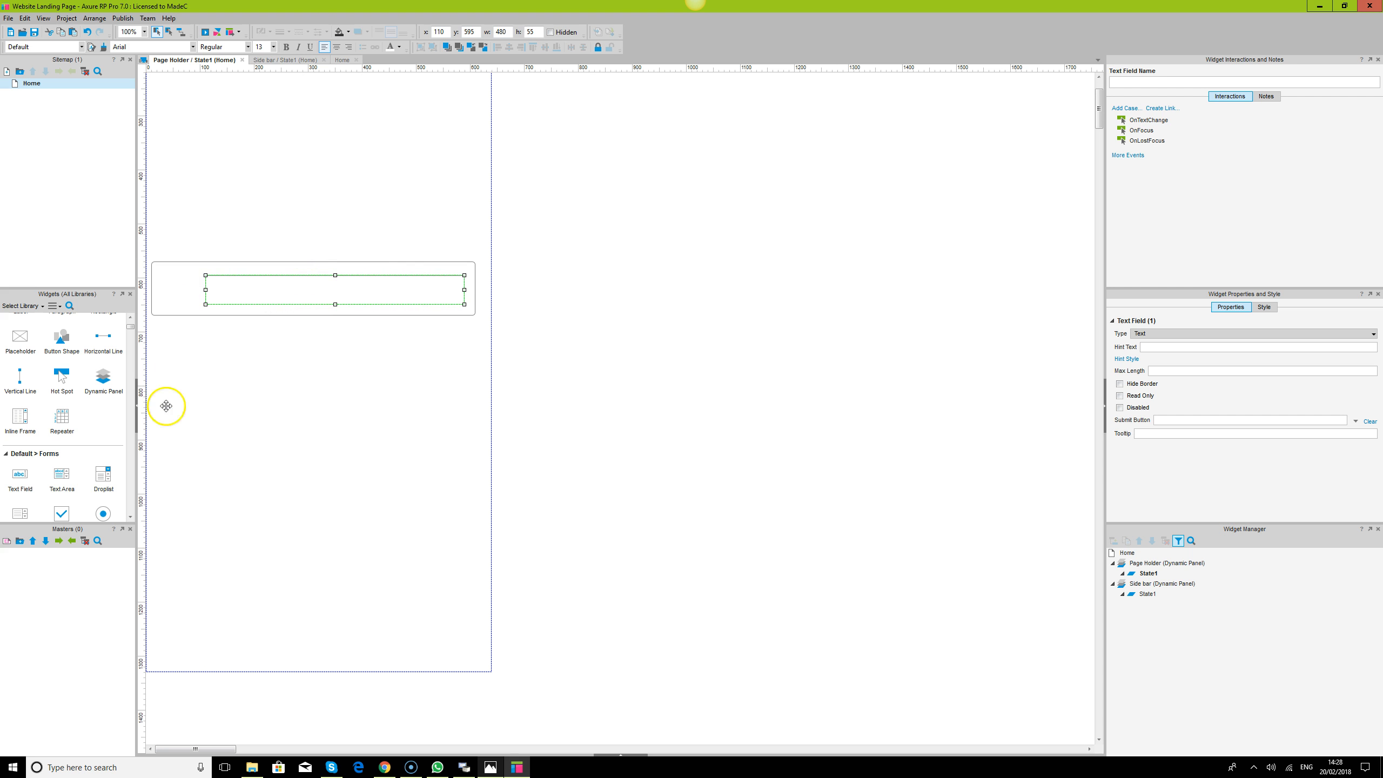
pyautogui.click(247, 425)
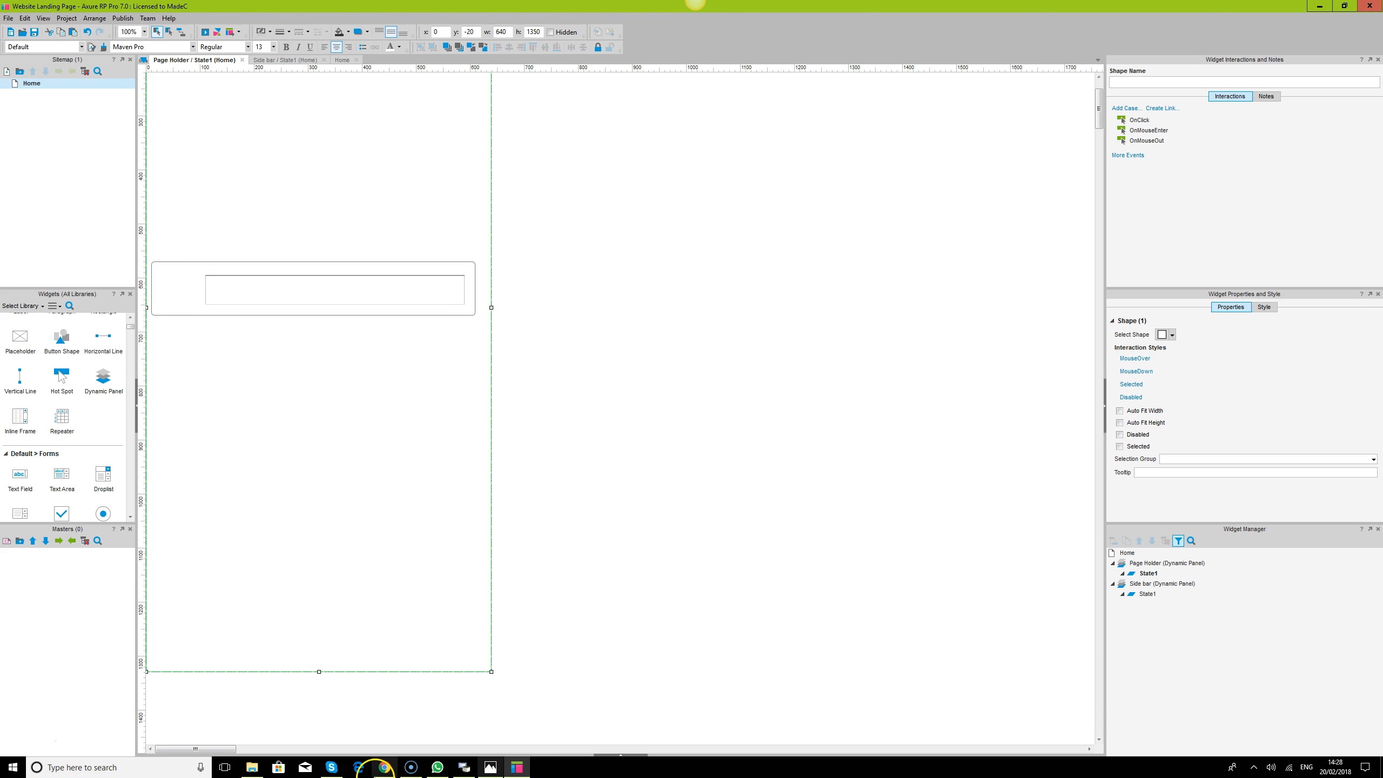
# - Following the sketch, add a Heading 2 and a horizontal line above the rectangle, stretching the line to the rectangle's full width
pyautogui.click(486, 769)
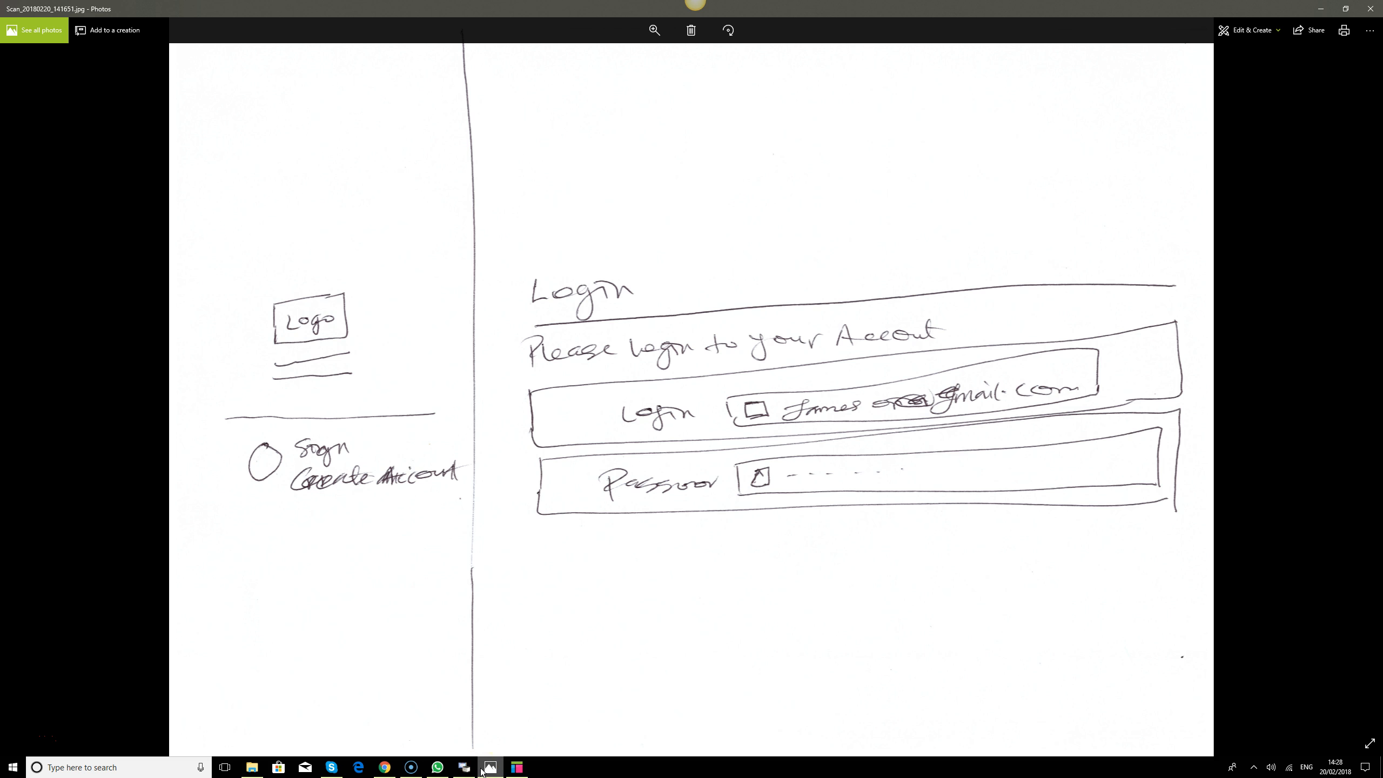
pyautogui.click(483, 768)
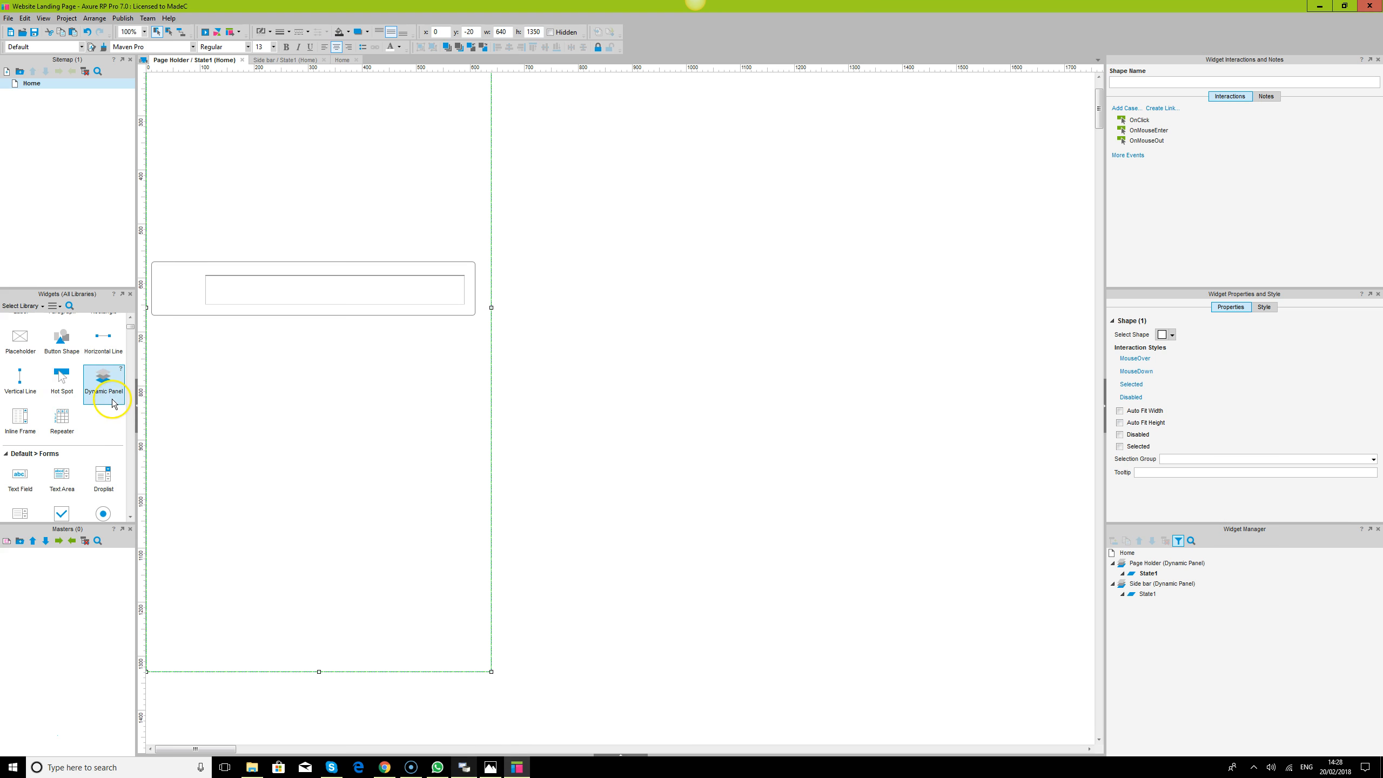
pyautogui.scroll(1, 115, 357)
pyautogui.moveTo(102, 329); pyautogui.dragTo(159, 222)
pyautogui.moveTo(103, 406); pyautogui.dragTo(156, 244)
pyautogui.moveTo(260, 242); pyautogui.dragTo(474, 260)
# - Recheck the sketch, add another Heading 2 above the horizontal line and move the line up between the two headings
pyautogui.click(490, 767)
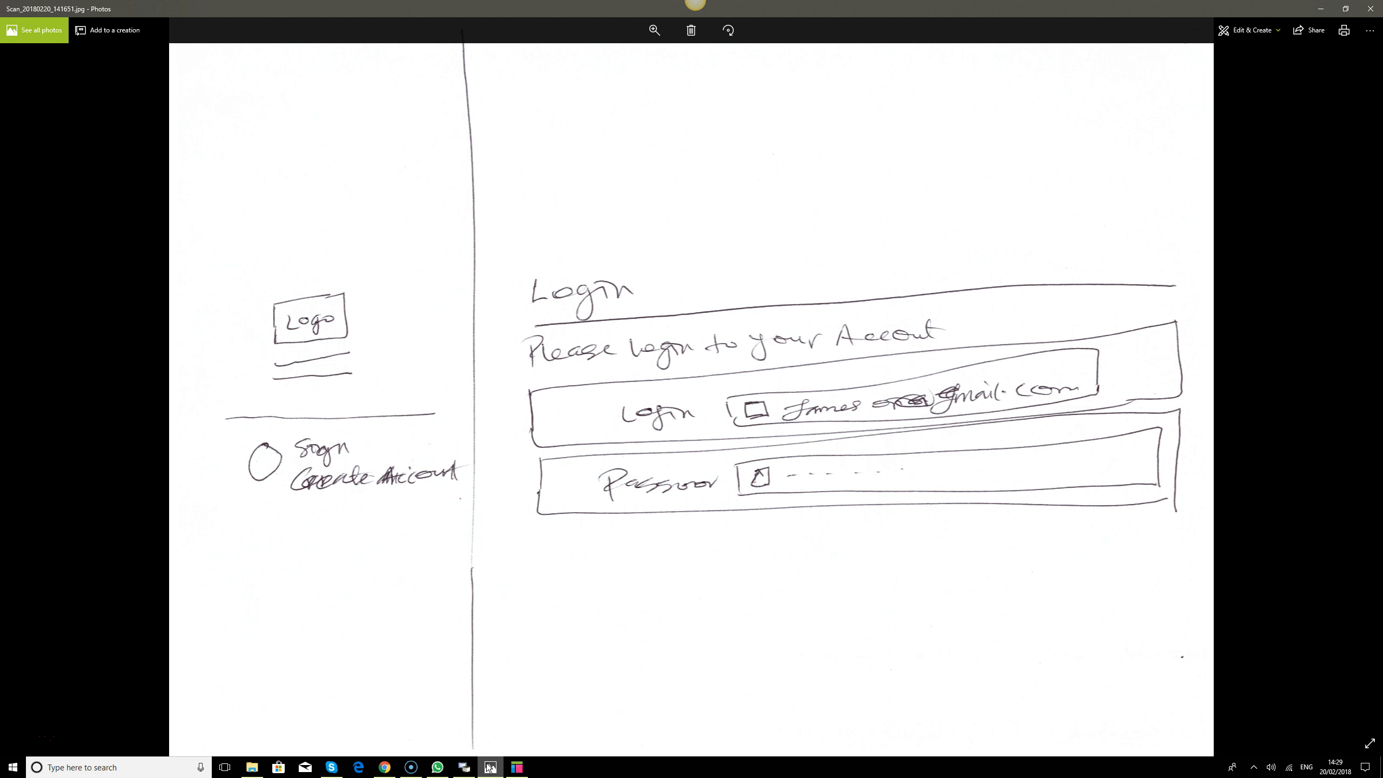
pyautogui.click(490, 767)
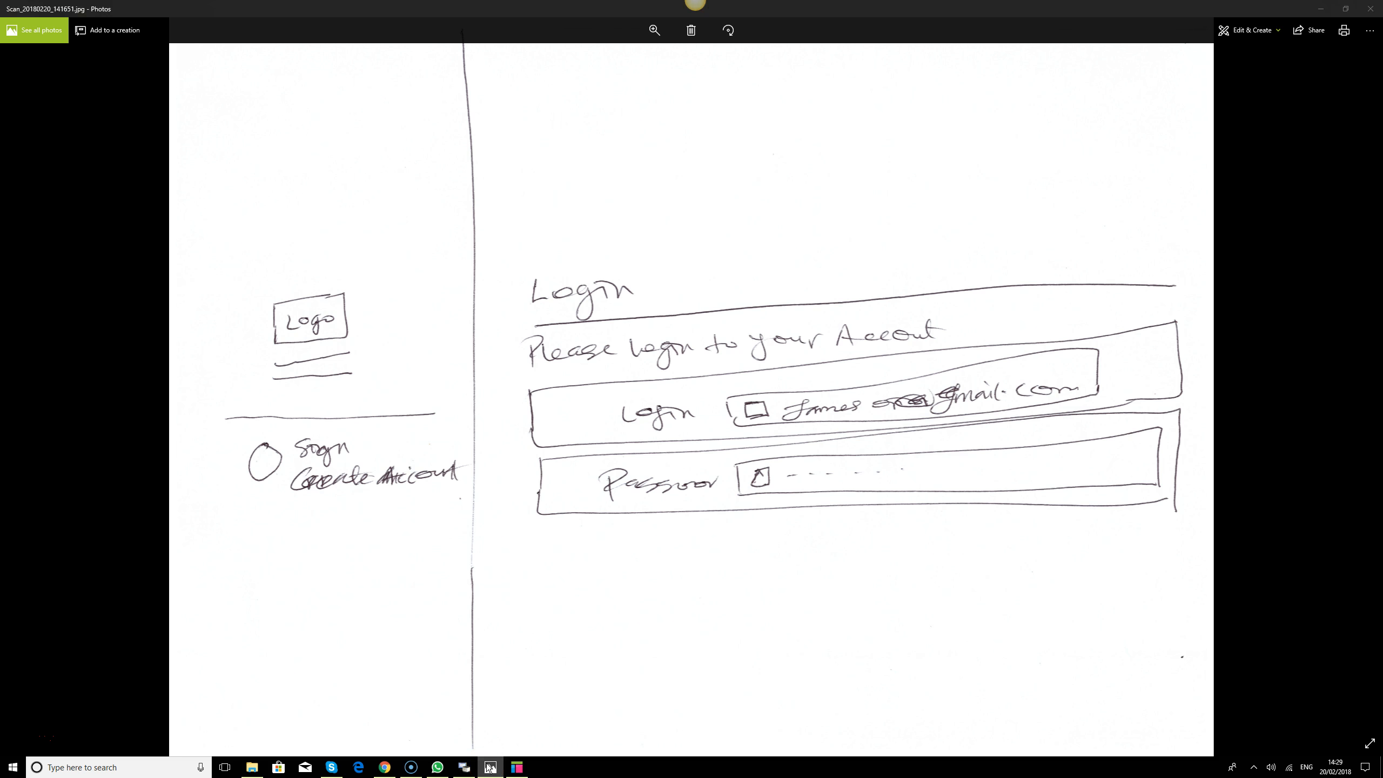
pyautogui.moveTo(103, 329); pyautogui.dragTo(202, 205)
pyautogui.moveTo(263, 241); pyautogui.dragTo(266, 225)
# - Change the heading below the line to "Please login to your account", following the sketch
pyautogui.doubleClick(184, 247)
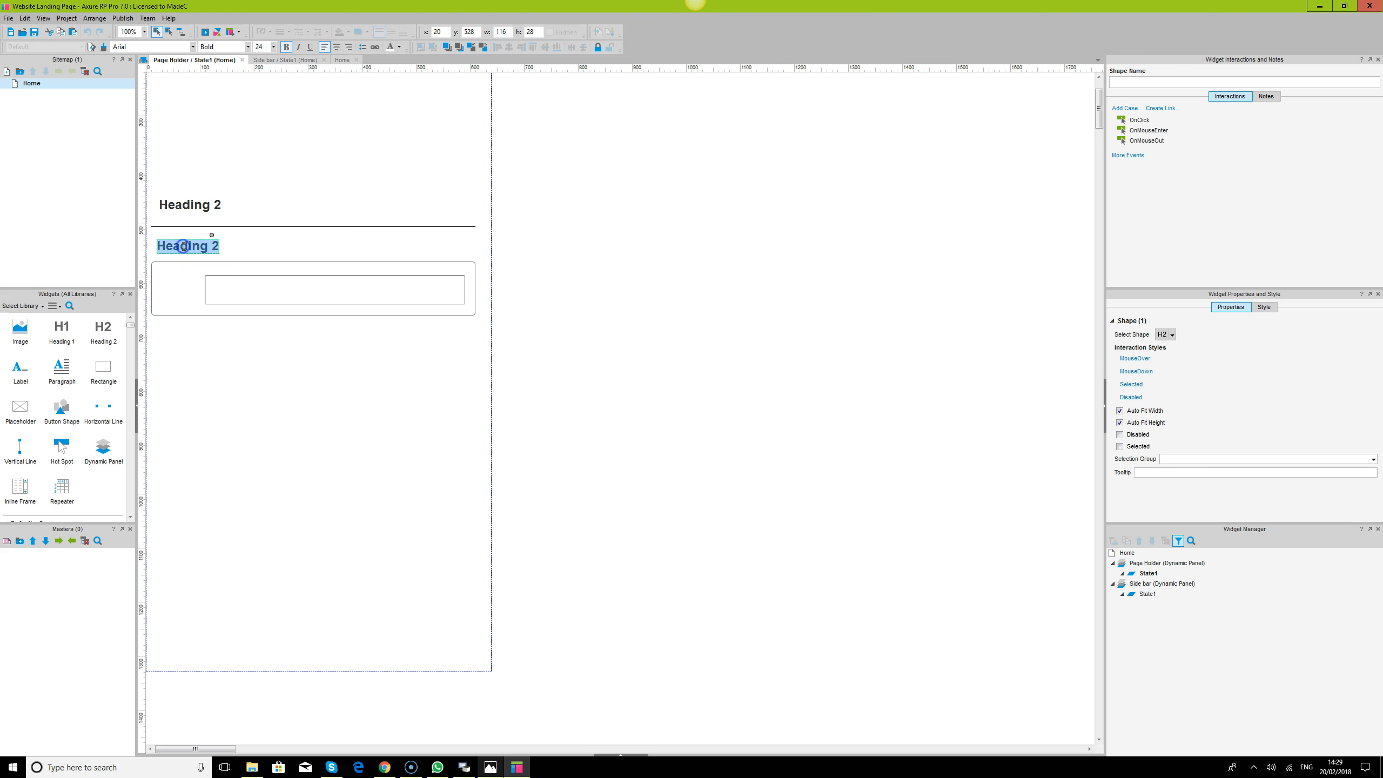
pyautogui.click(491, 767)
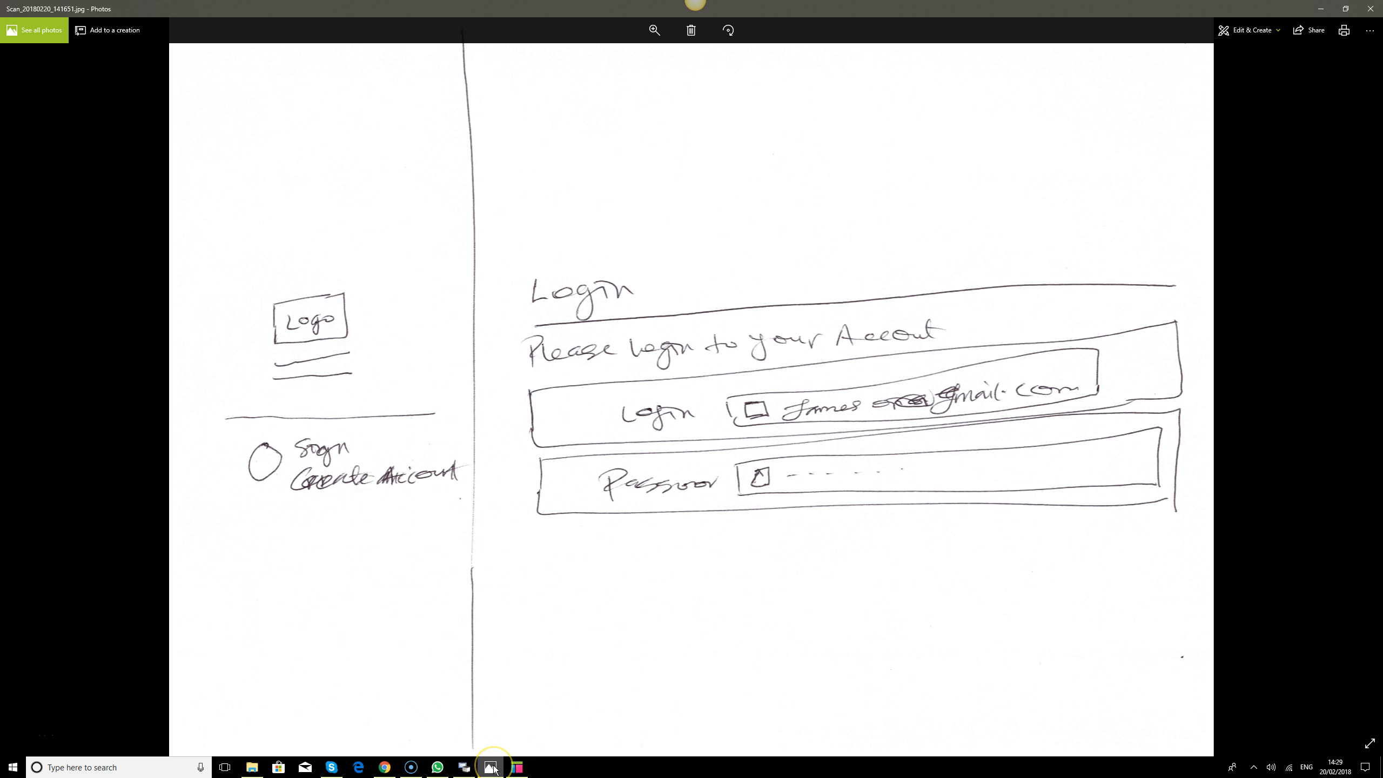
pyautogui.click(491, 767)
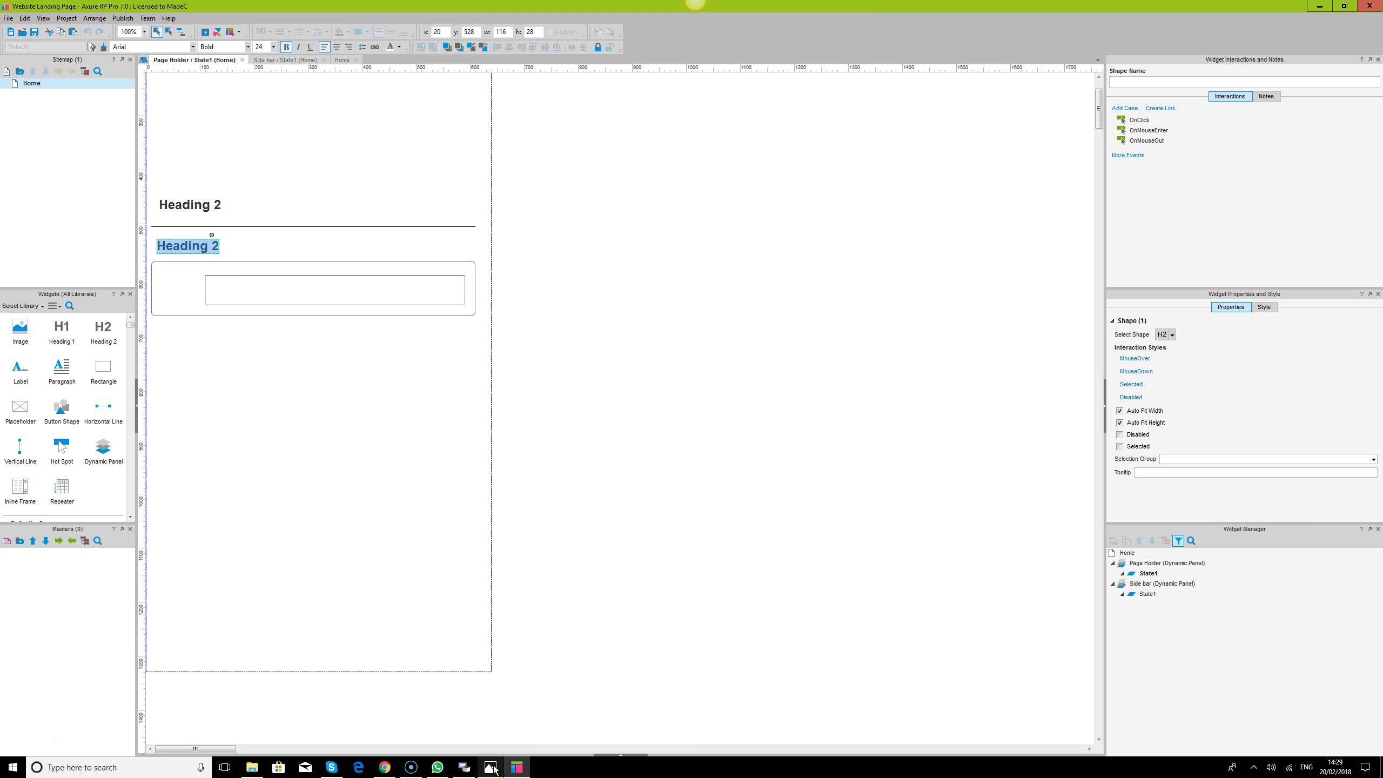
pyautogui.write('Please log')
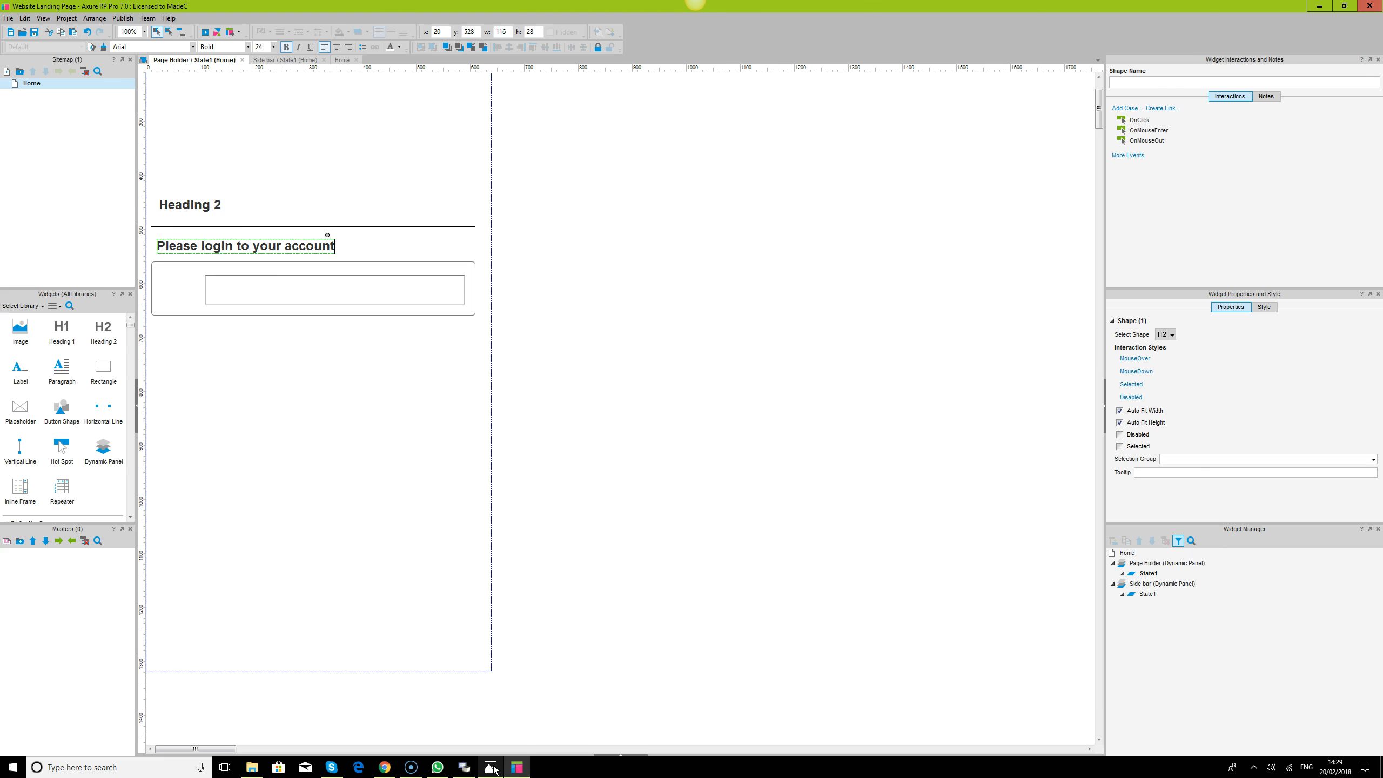
pyautogui.click(738, 315)
# - Change the heading above the horizontal line to "Login"
pyautogui.click(234, 246)
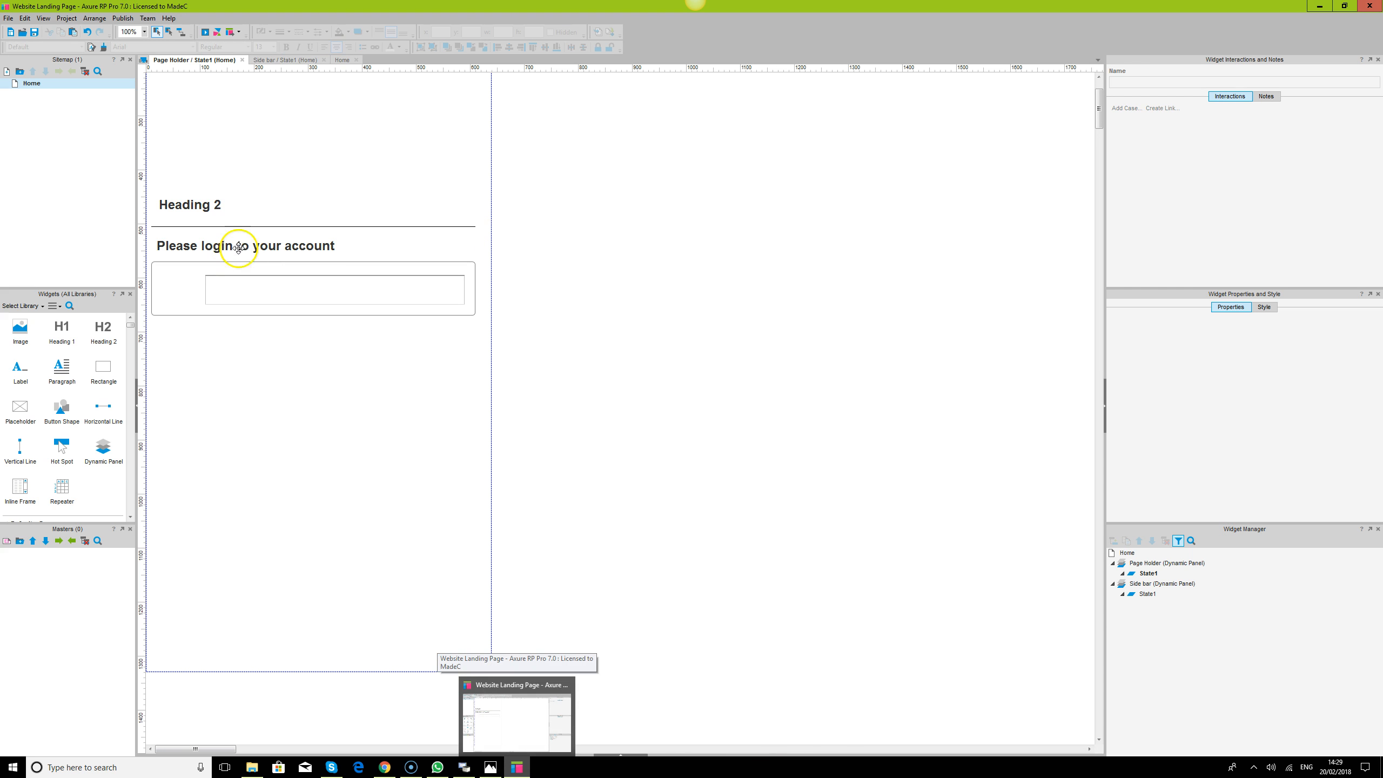
pyautogui.doubleClick(210, 205)
pyautogui.write('Log')
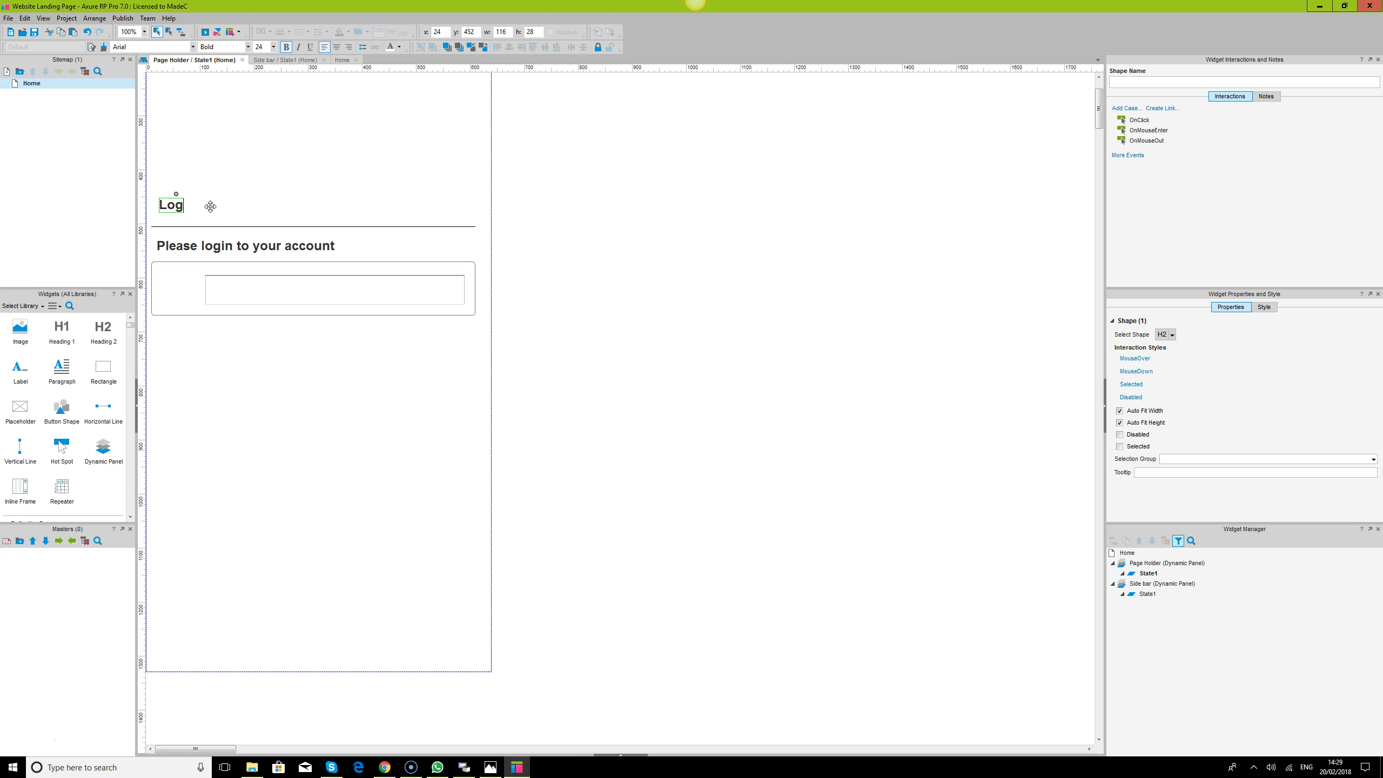
pyautogui.write('in')
pyautogui.click(607, 292)
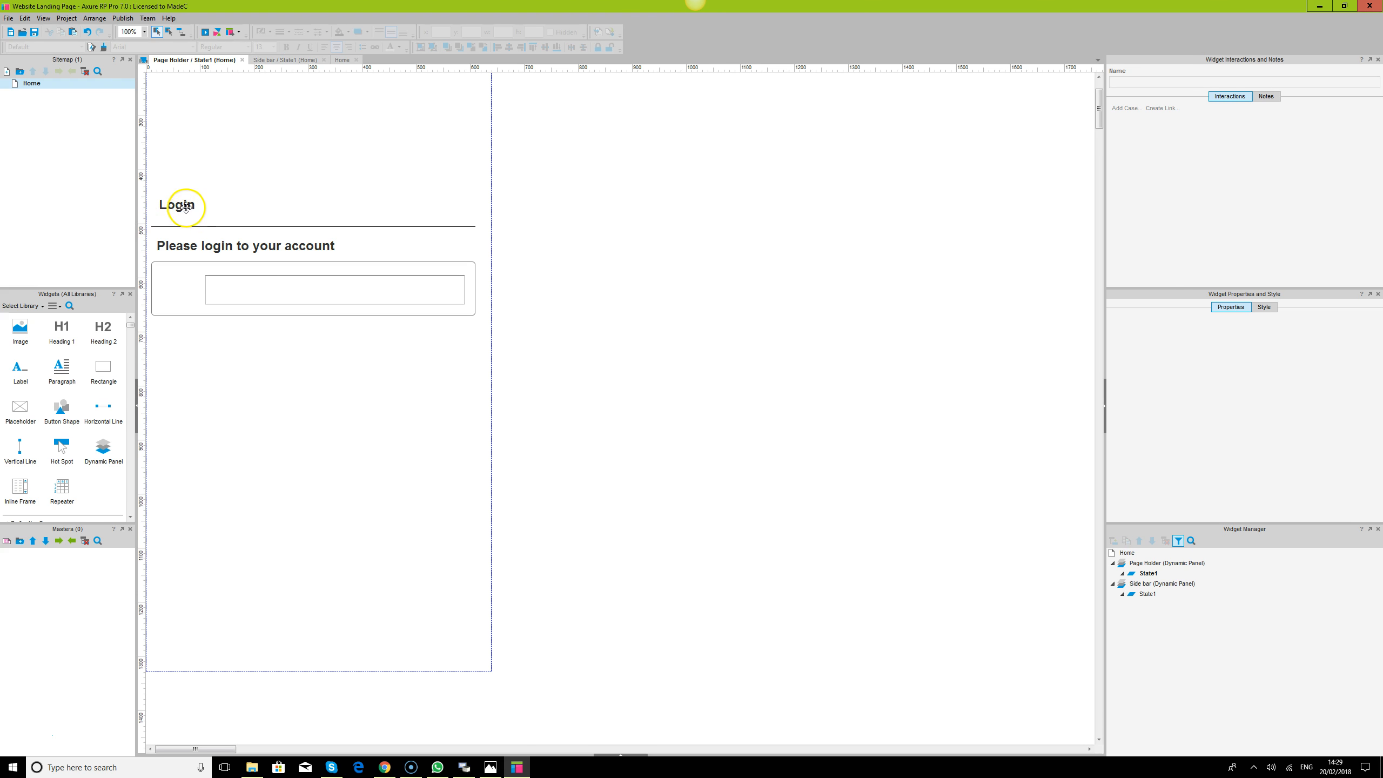
# - Consult the sketch and give the text field inside the rectangle the hint text "Email address"
pyautogui.click(490, 768)
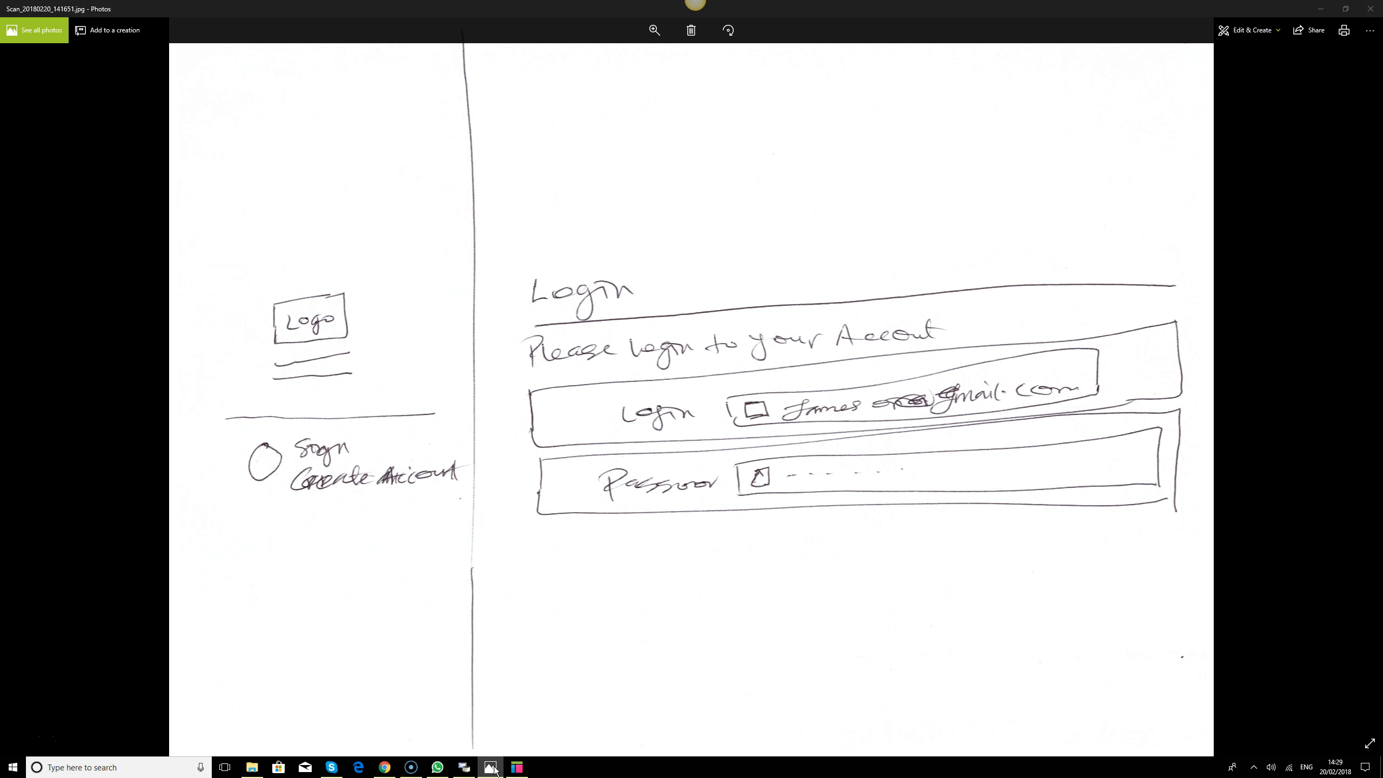
pyautogui.click(493, 769)
pyautogui.click(309, 281)
pyautogui.click(1227, 347)
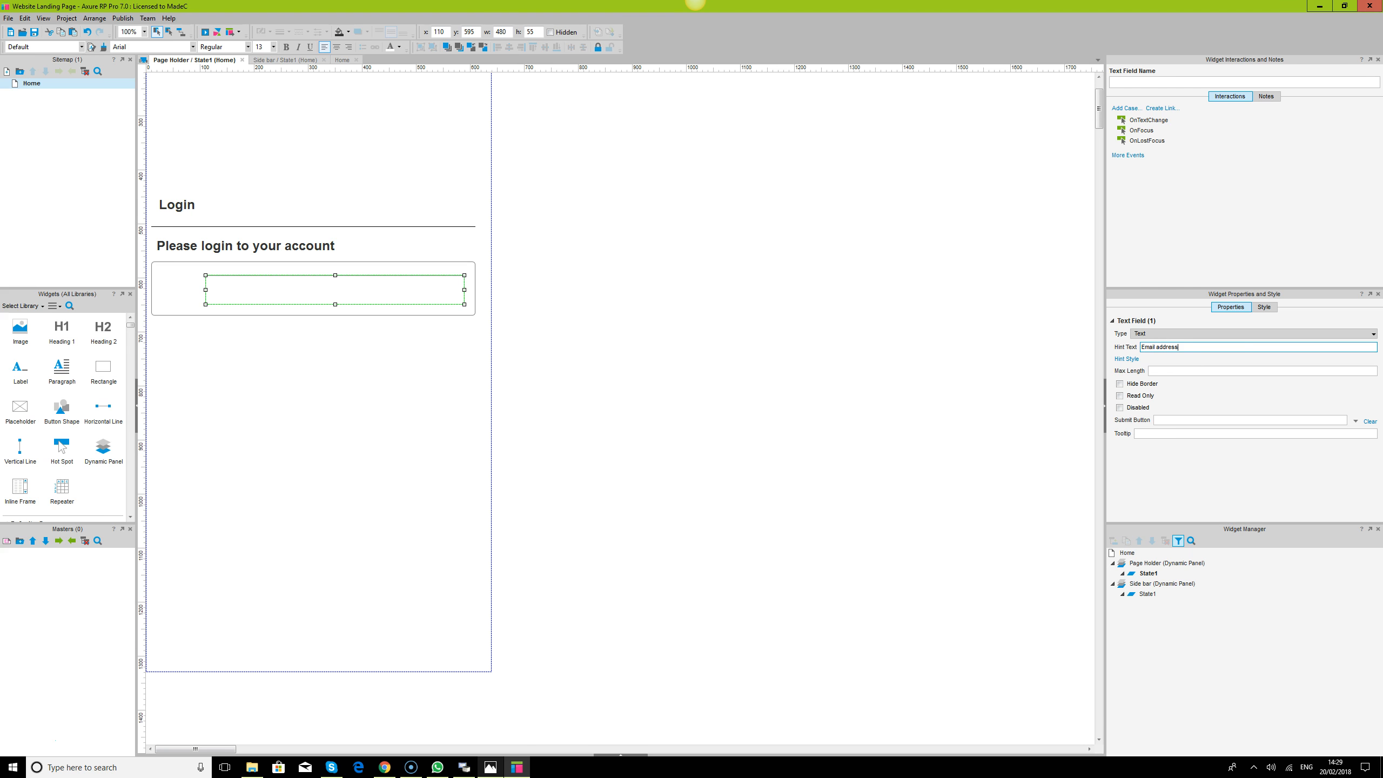
# - Set the font of the email text field to Maven Pro at size 16
pyautogui.click(256, 287)
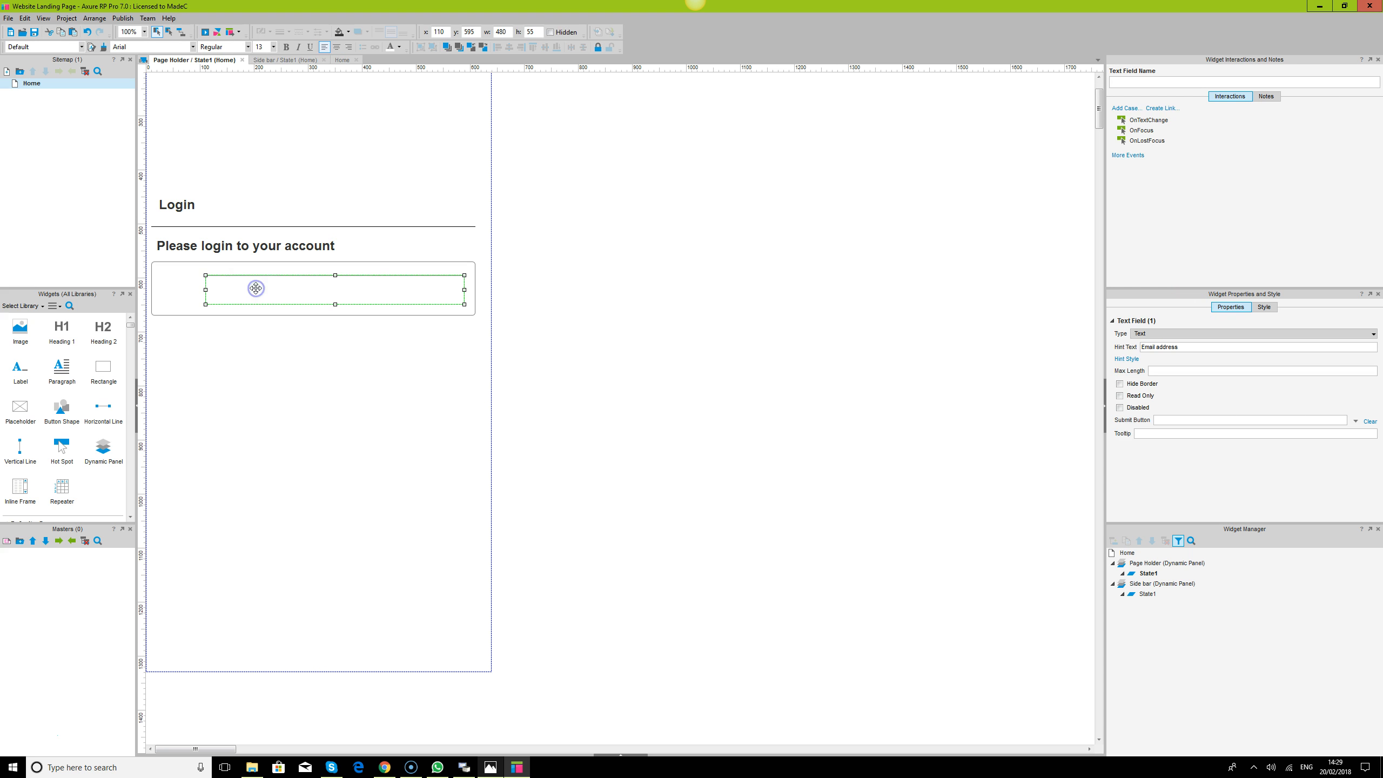
pyautogui.click(147, 47)
pyautogui.click(262, 47)
pyautogui.click(601, 340)
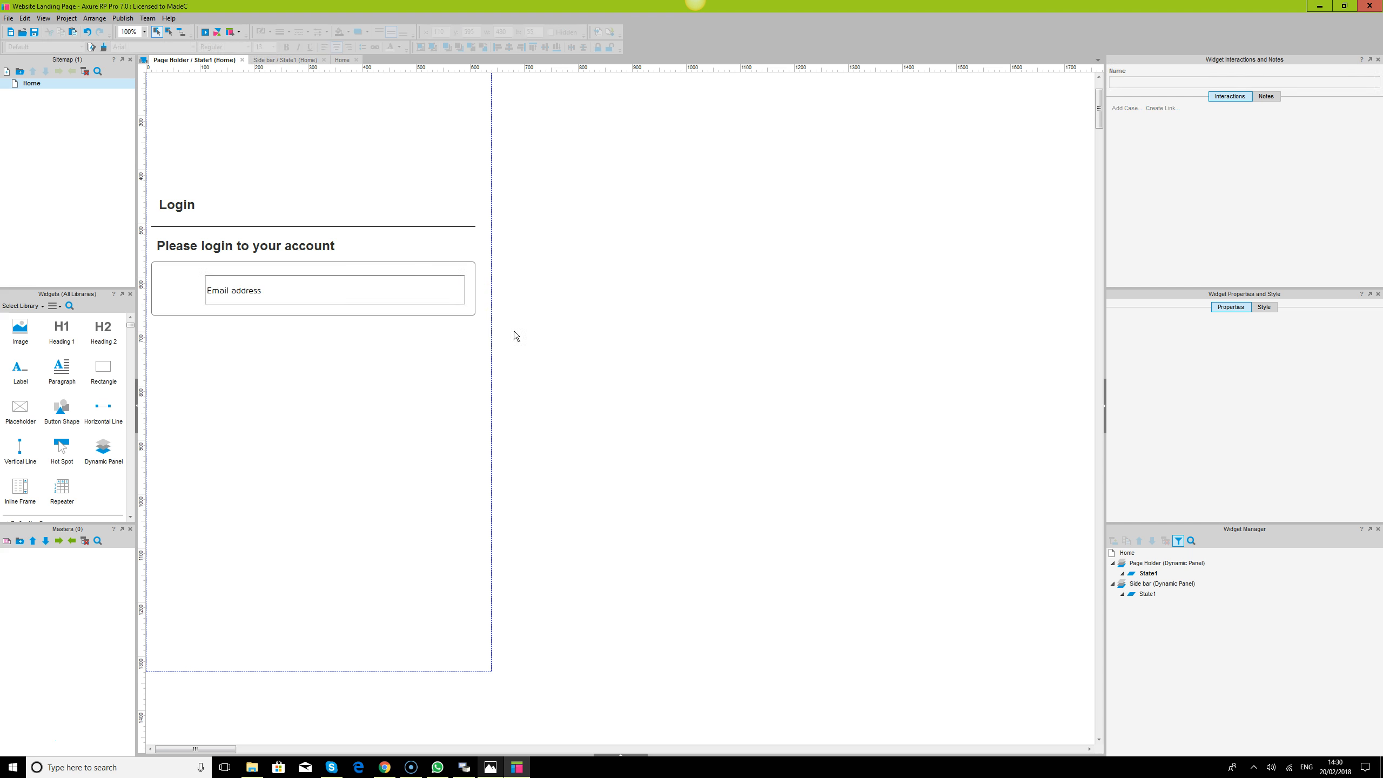
# - Change the text color of the email text field to grey
pyautogui.click(299, 287)
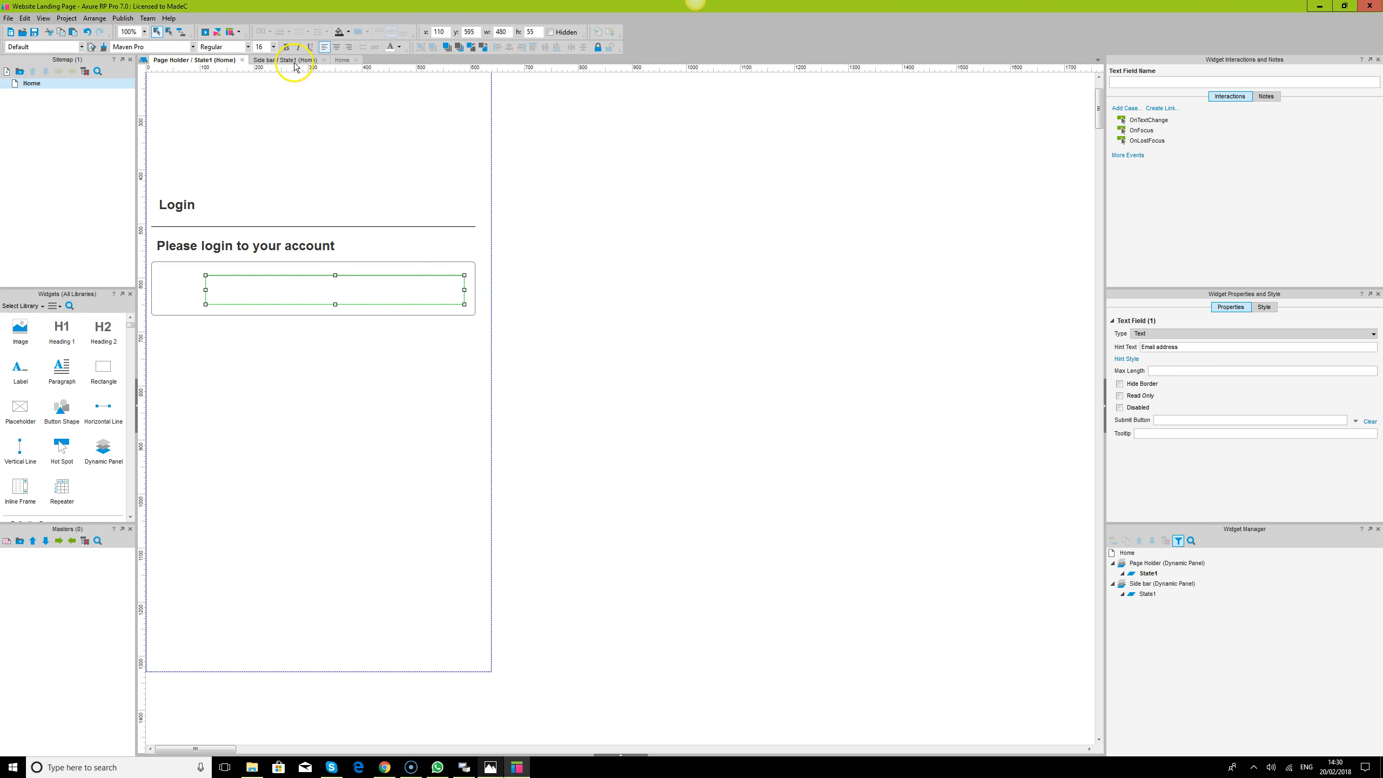
pyautogui.click(398, 47)
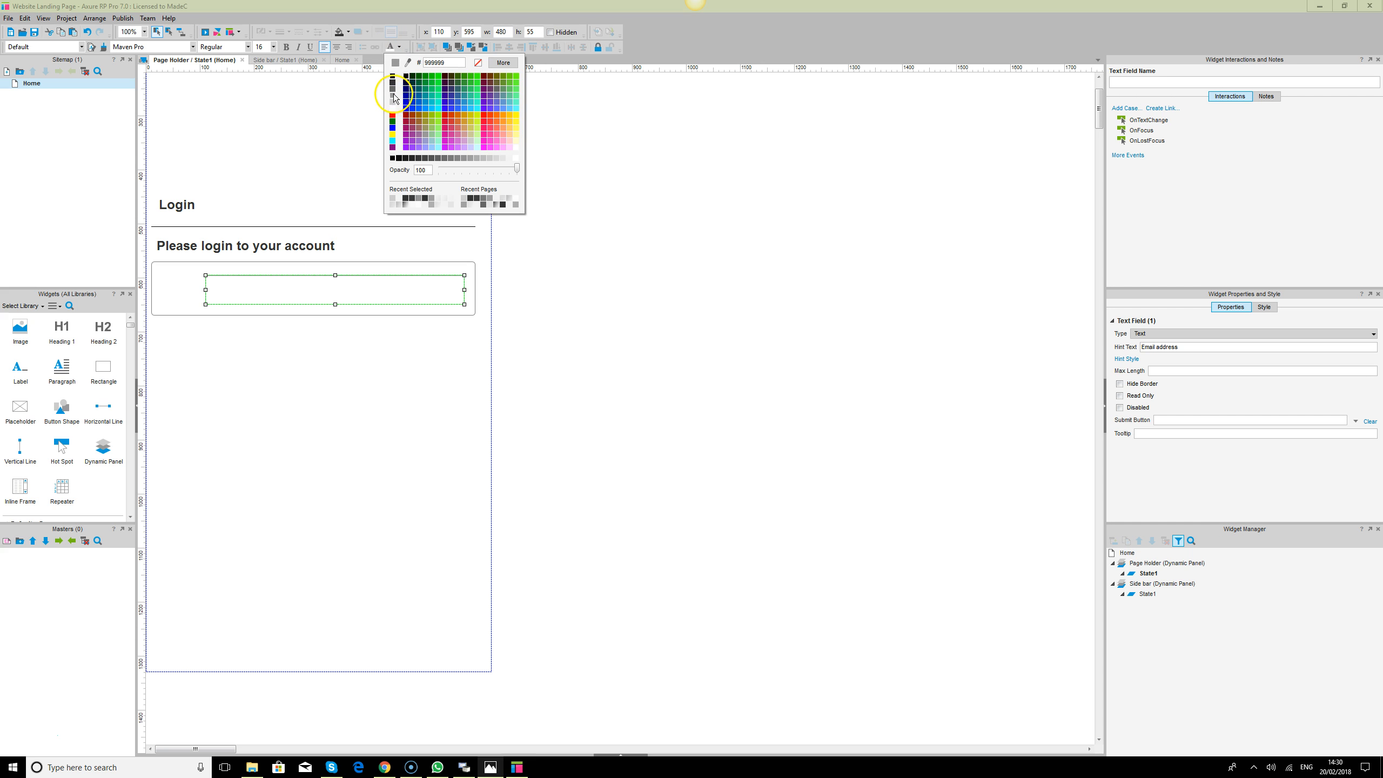
pyautogui.click(395, 97)
pyautogui.click(750, 343)
pyautogui.click(322, 286)
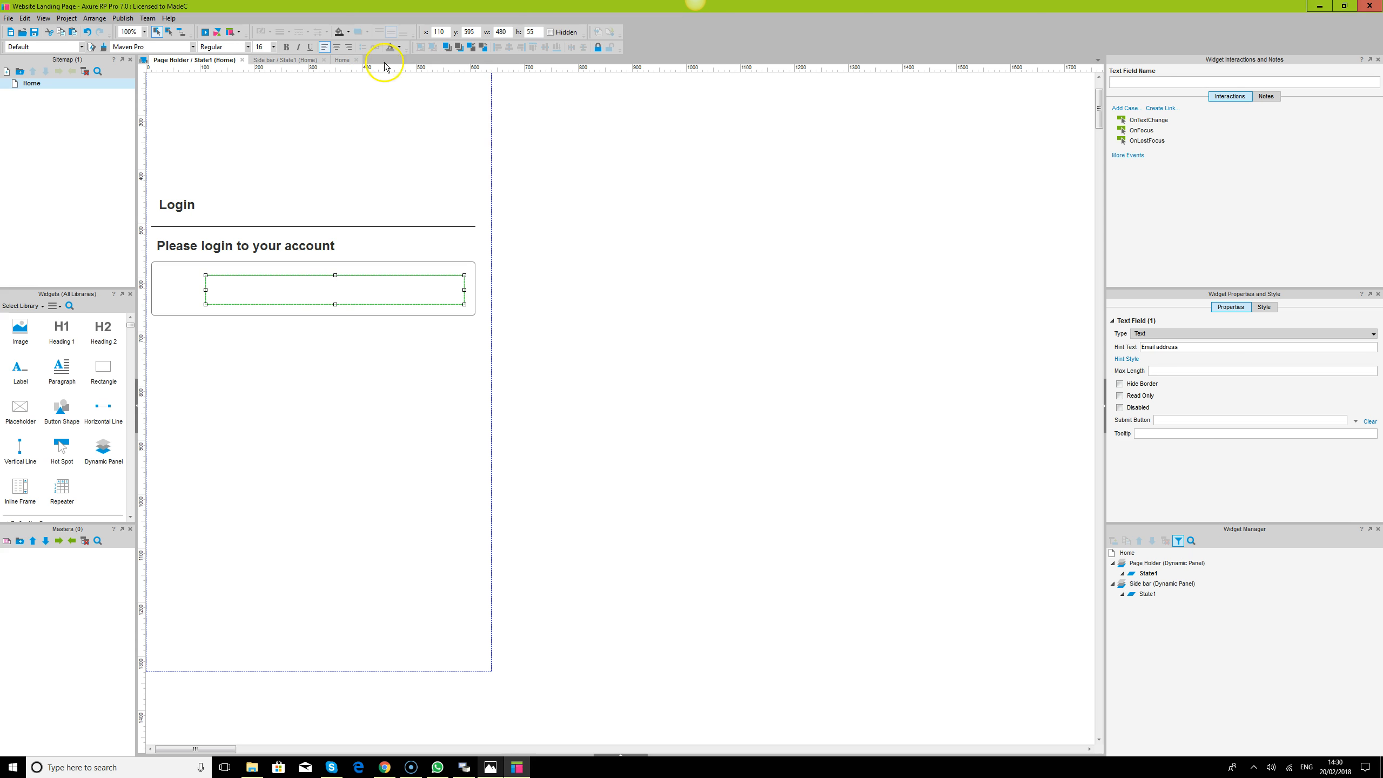
pyautogui.click(398, 47)
pyautogui.click(408, 109)
pyautogui.click(761, 344)
pyautogui.click(349, 290)
pyautogui.click(177, 206)
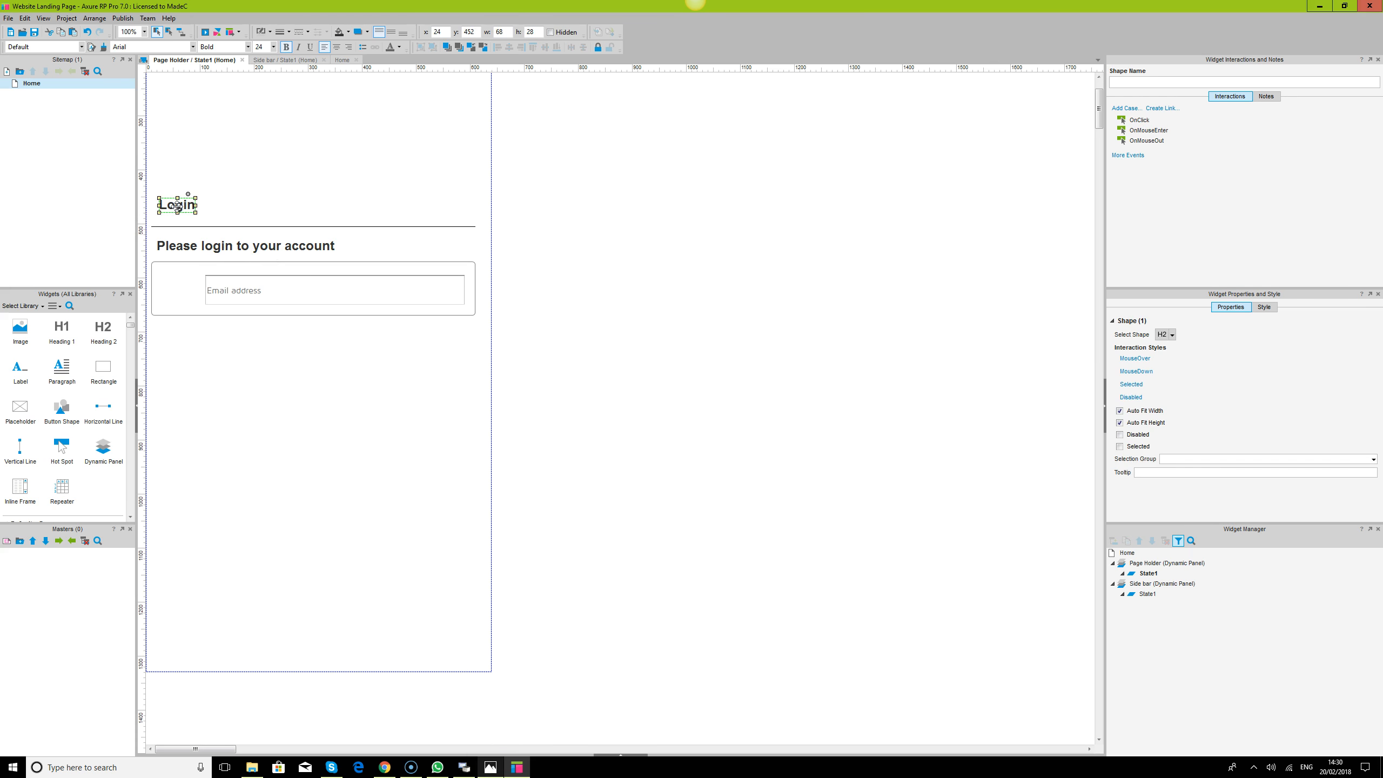
pyautogui.click(490, 768)
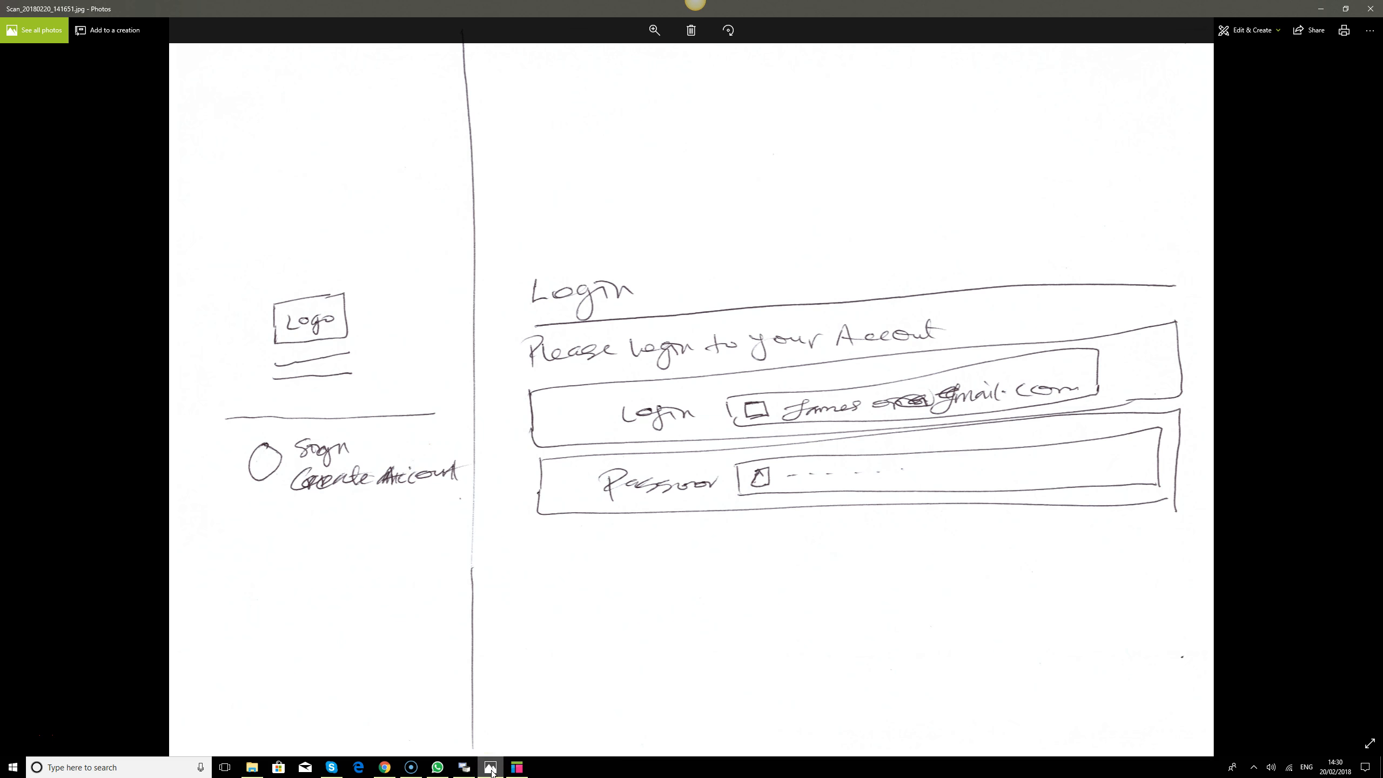
pyautogui.click(490, 767)
pyautogui.moveTo(262, 170); pyautogui.dragTo(181, 295)
pyautogui.doubleClick(180, 293)
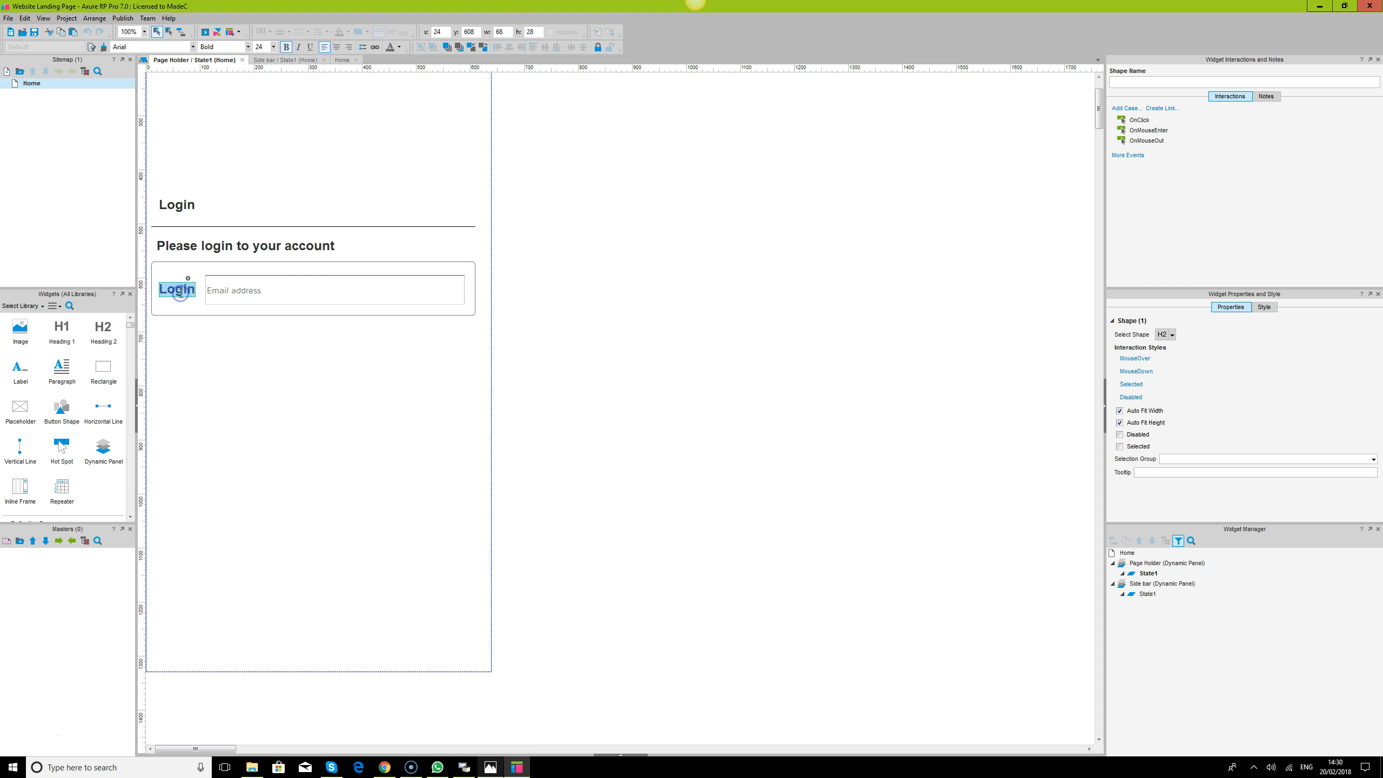
pyautogui.write('E')
pyautogui.click(167, 306)
pyautogui.click(164, 286)
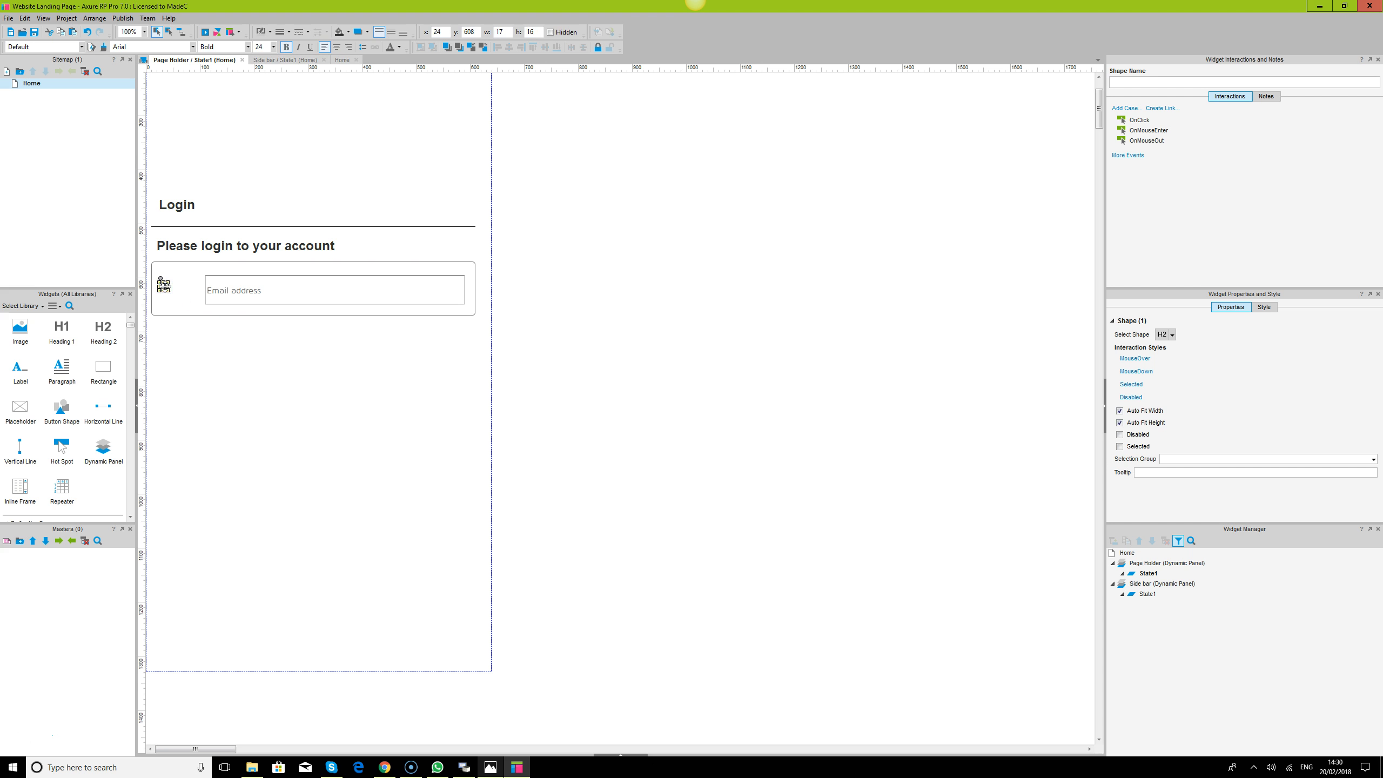
pyautogui.press('Delete')
pyautogui.click(191, 398)
# - Consult the sketch, copy the "Login" heading into the rectangle beside the text field and change the copy's text to "Email adress"
pyautogui.click(489, 767)
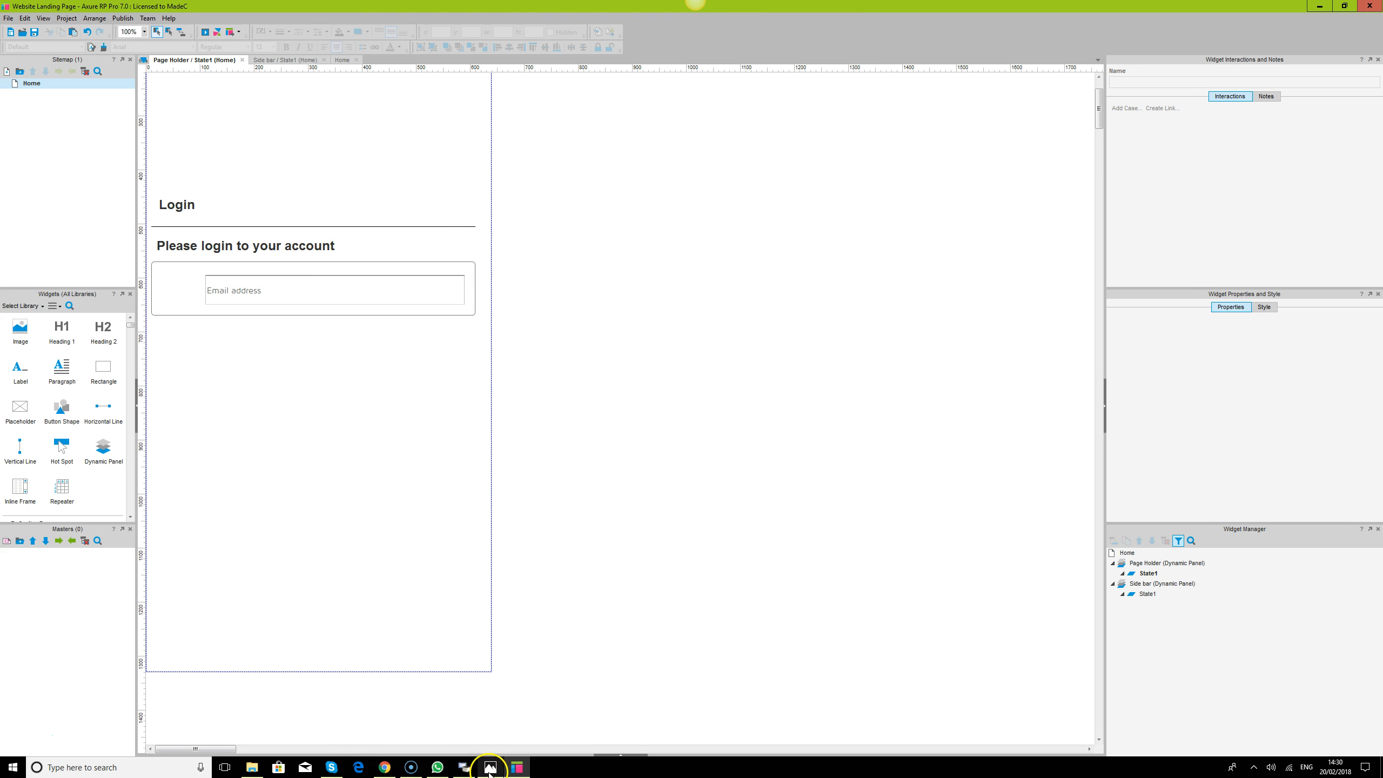
pyautogui.click(490, 767)
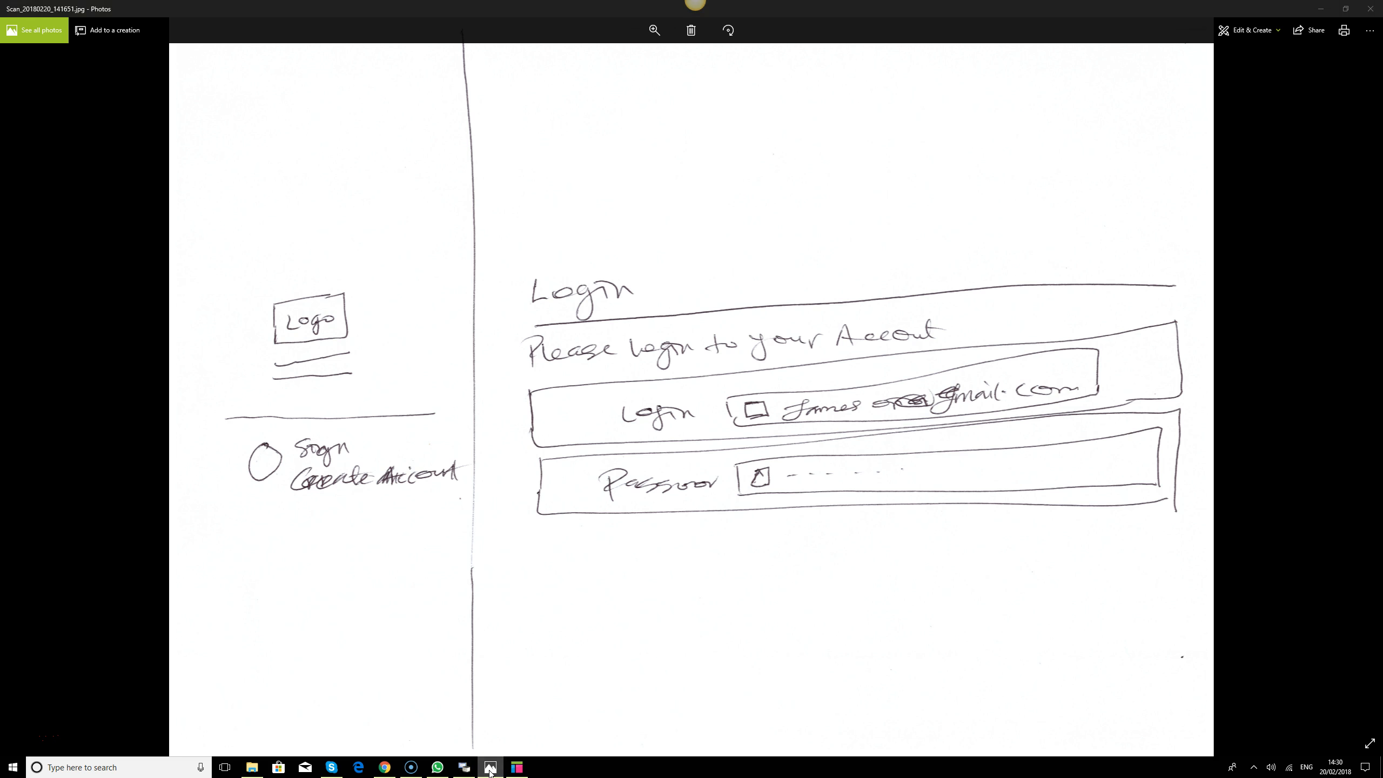
pyautogui.click(180, 210)
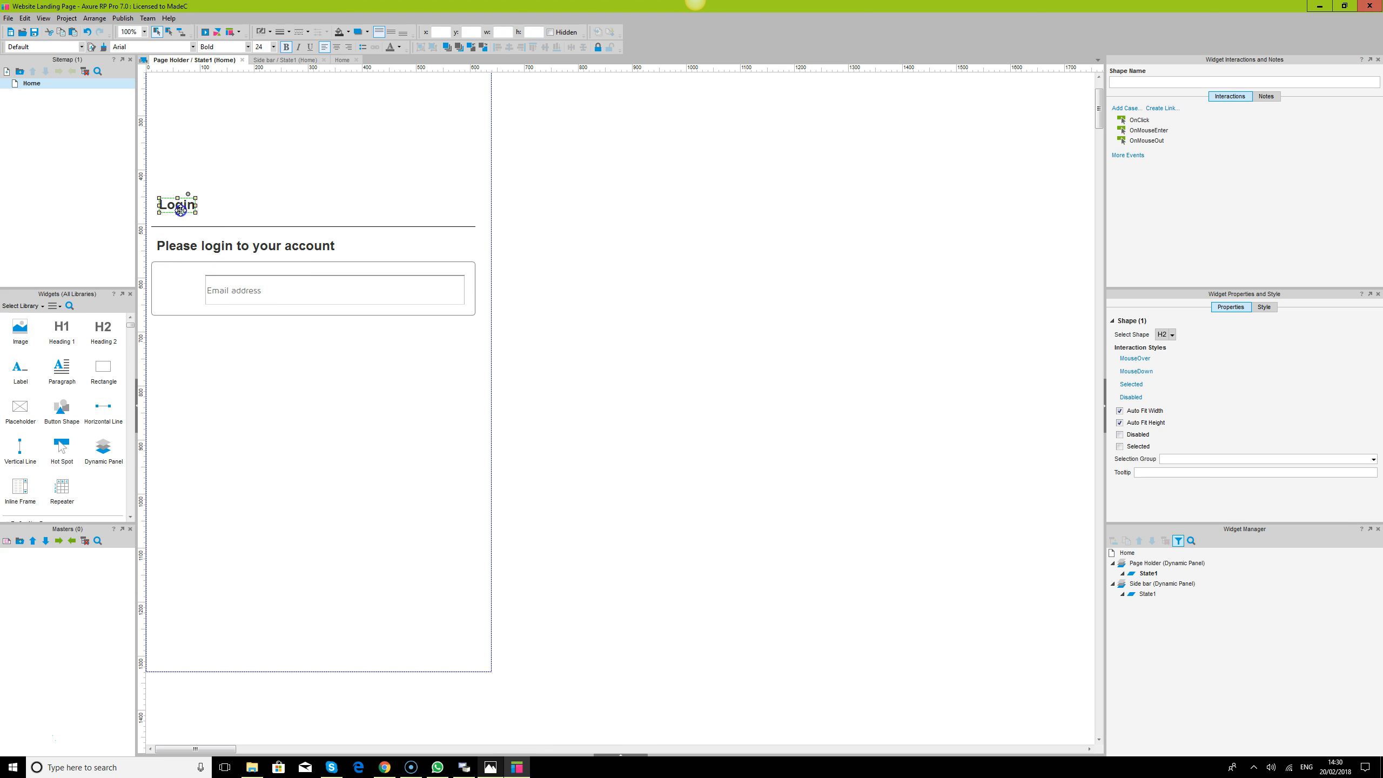
pyautogui.moveTo(183, 204); pyautogui.dragTo(180, 285)
pyautogui.doubleClick(179, 284)
pyautogui.write('Email adress')
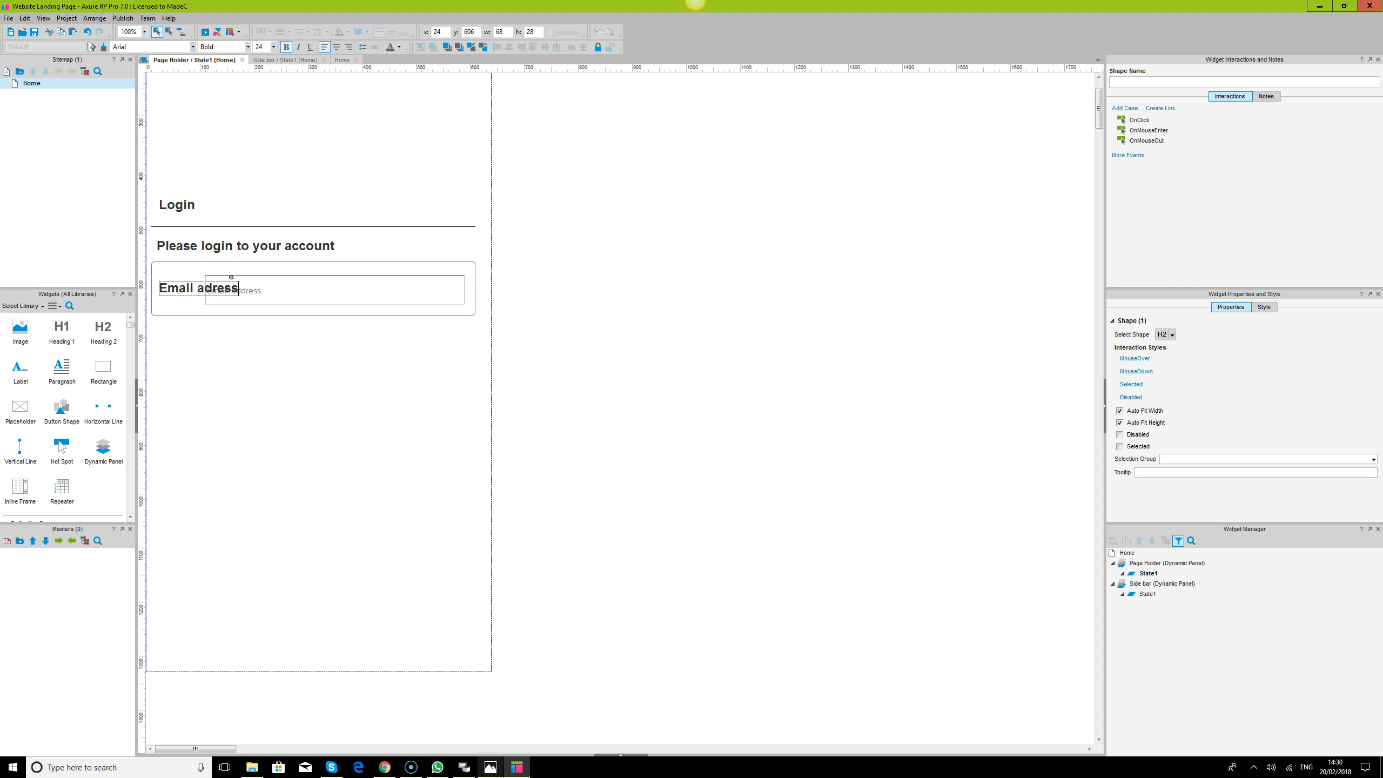
pyautogui.click(306, 346)
# - Set the "Email adress" label's font to Maven Pro, trying size 14 and settling on size 16
pyautogui.click(194, 282)
pyautogui.click(166, 47)
pyautogui.write('Maven Pro')
pyautogui.press('Return')
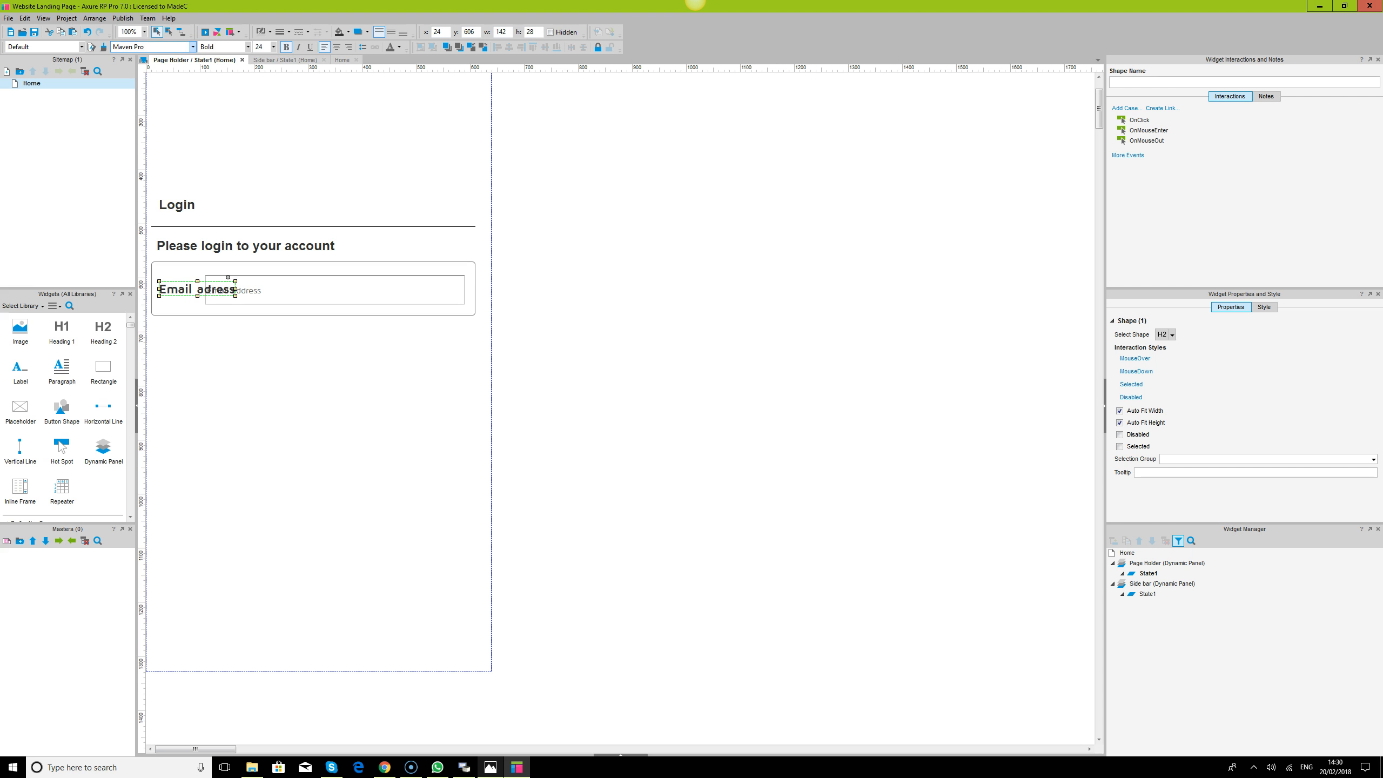
pyautogui.click(260, 48)
pyautogui.write('14')
pyautogui.press('Return')
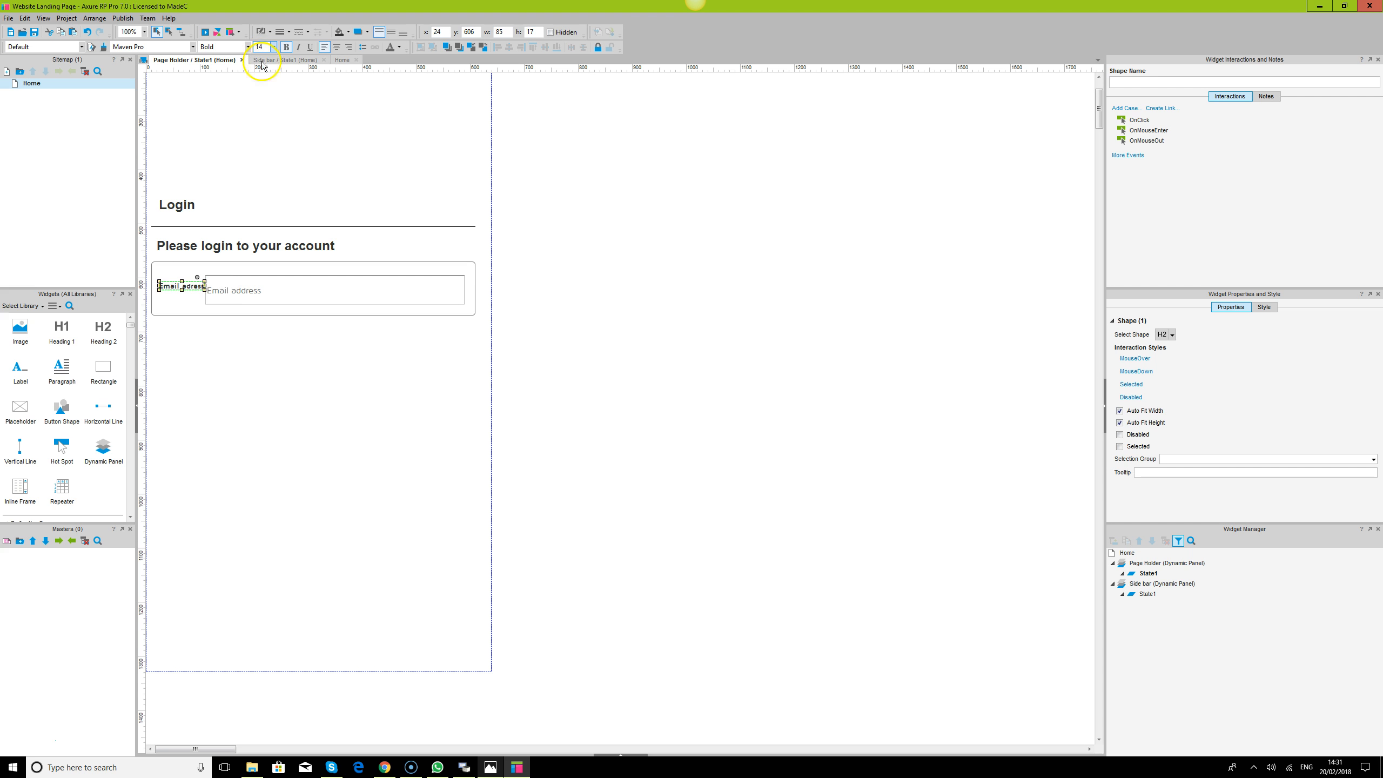
pyautogui.click(213, 290)
pyautogui.click(170, 285)
pyautogui.write('16')
pyautogui.press('Return')
# - Stretch the label to 55 high with vertically centered text, and narrow the text field to 450 wide at x 140
pyautogui.moveTo(186, 293)
pyautogui.mouseDown()
pyautogui.moveTo(186, 306)
pyautogui.moveTo(185, 275)
pyautogui.mouseUp()
pyautogui.click(394, 34)
pyautogui.click(244, 291)
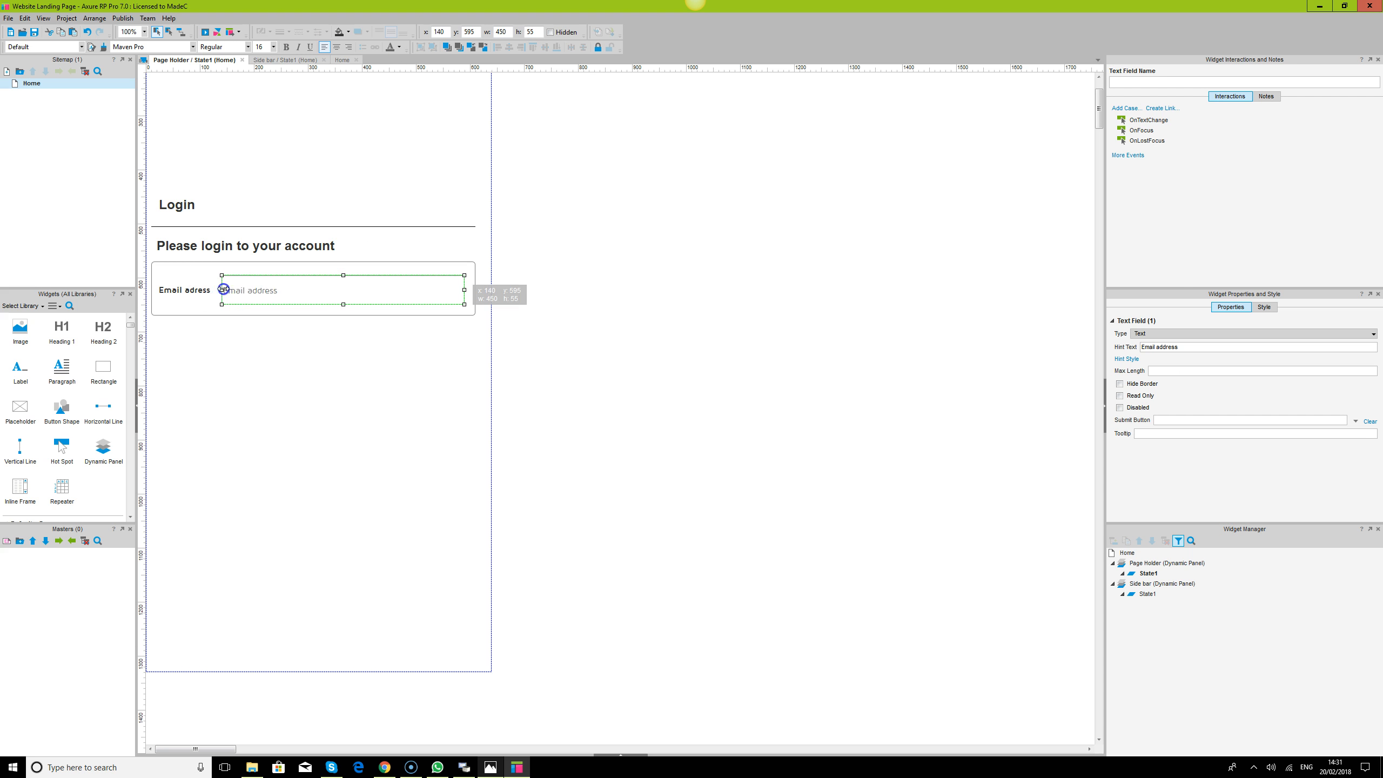
pyautogui.click(205, 290)
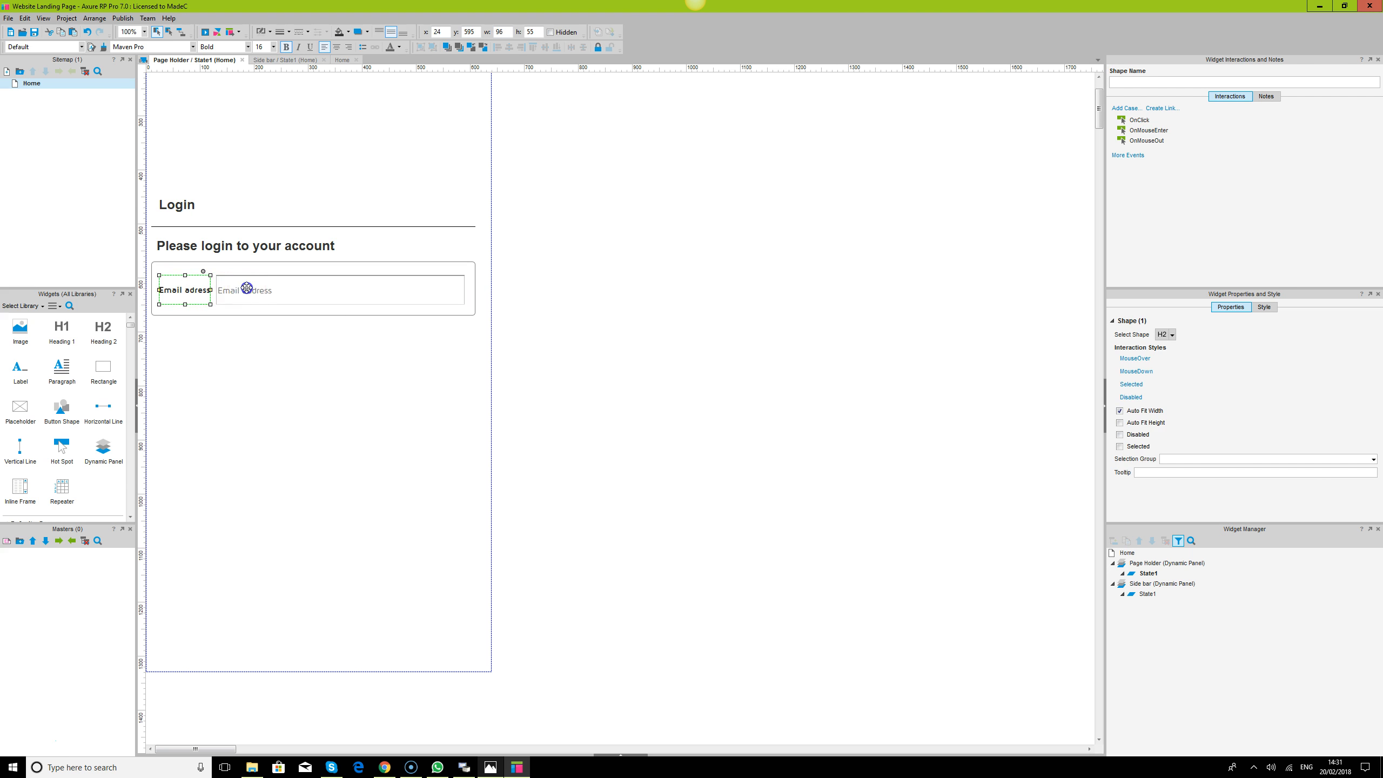
pyautogui.click(244, 289)
pyautogui.click(200, 290)
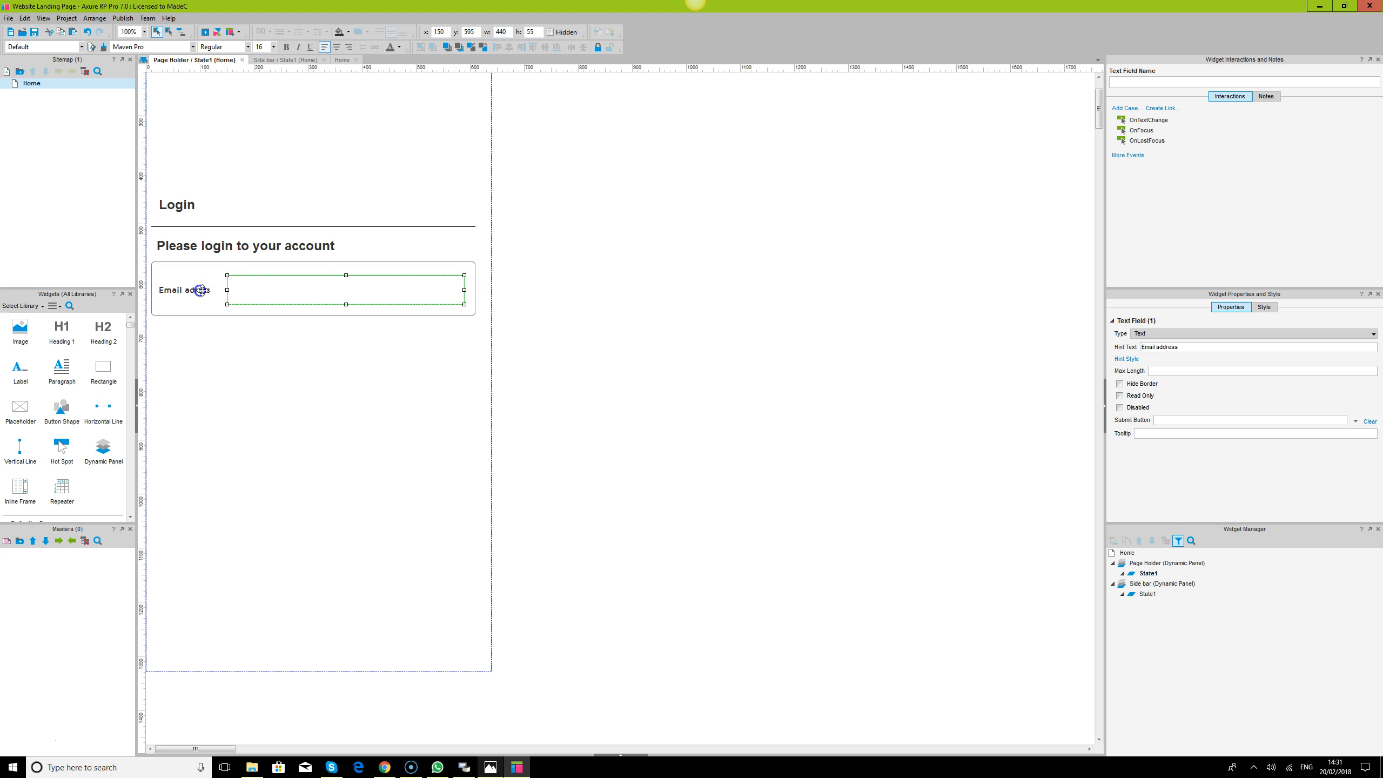
pyautogui.click(256, 290)
pyautogui.moveTo(225, 289); pyautogui.dragTo(216, 289)
# - Group the "Email adress" label with its text field
pyautogui.click(190, 290)
pyautogui.keyDown('ctrl'); pyautogui.click(269, 292); pyautogui.keyUp('ctrl')
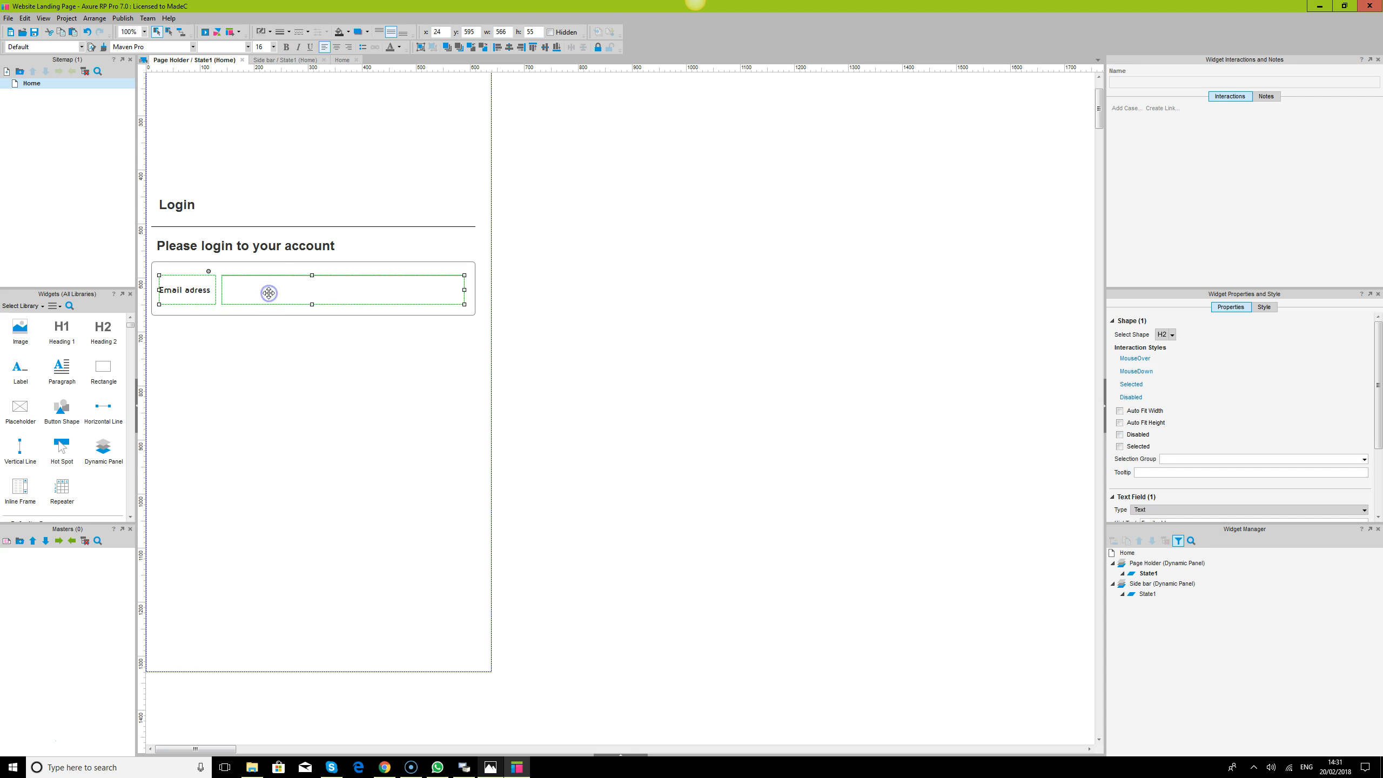
pyautogui.click(423, 49)
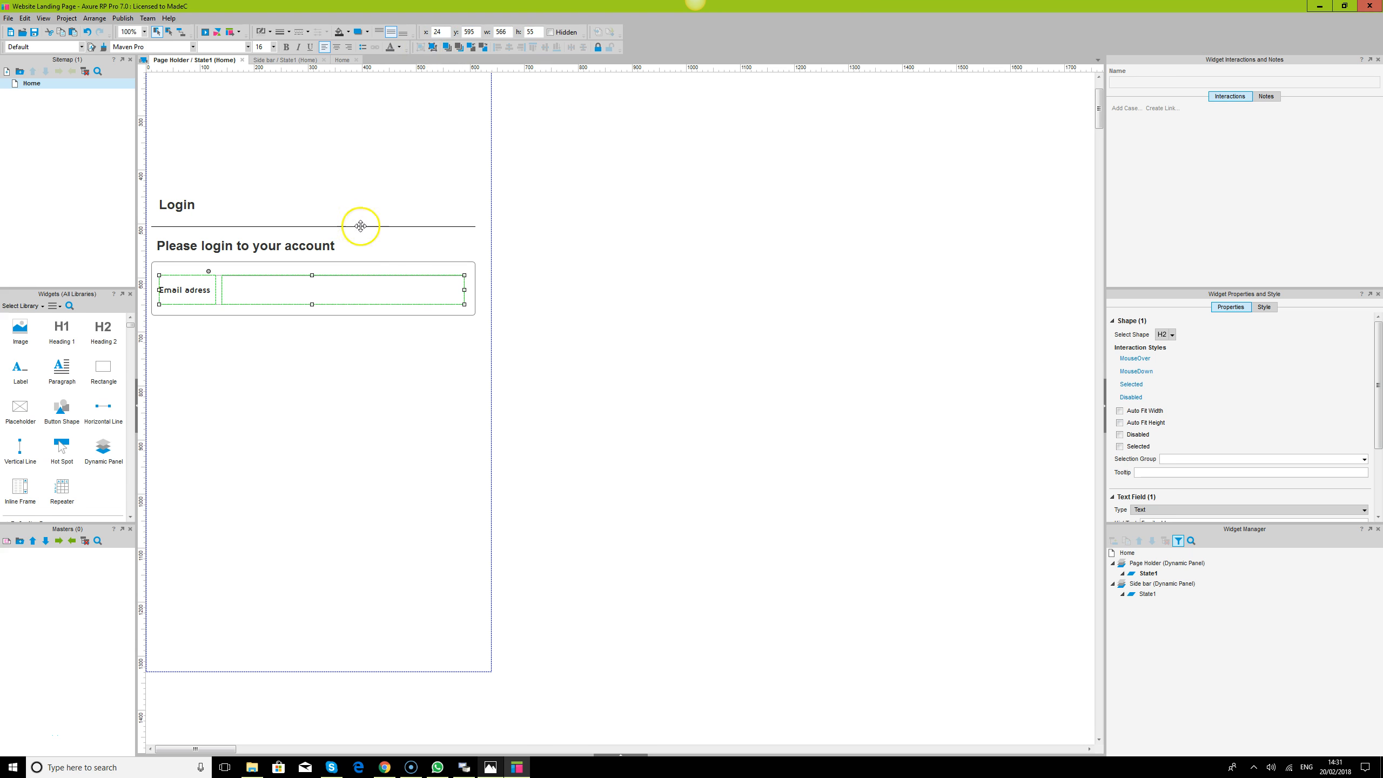
# - Align the label and field group to the center and middle of the surrounding rectangle, and group them all together
pyautogui.click(356, 267)
pyautogui.keyDown('ctrl'); pyautogui.click(349, 286); pyautogui.keyUp('ctrl')
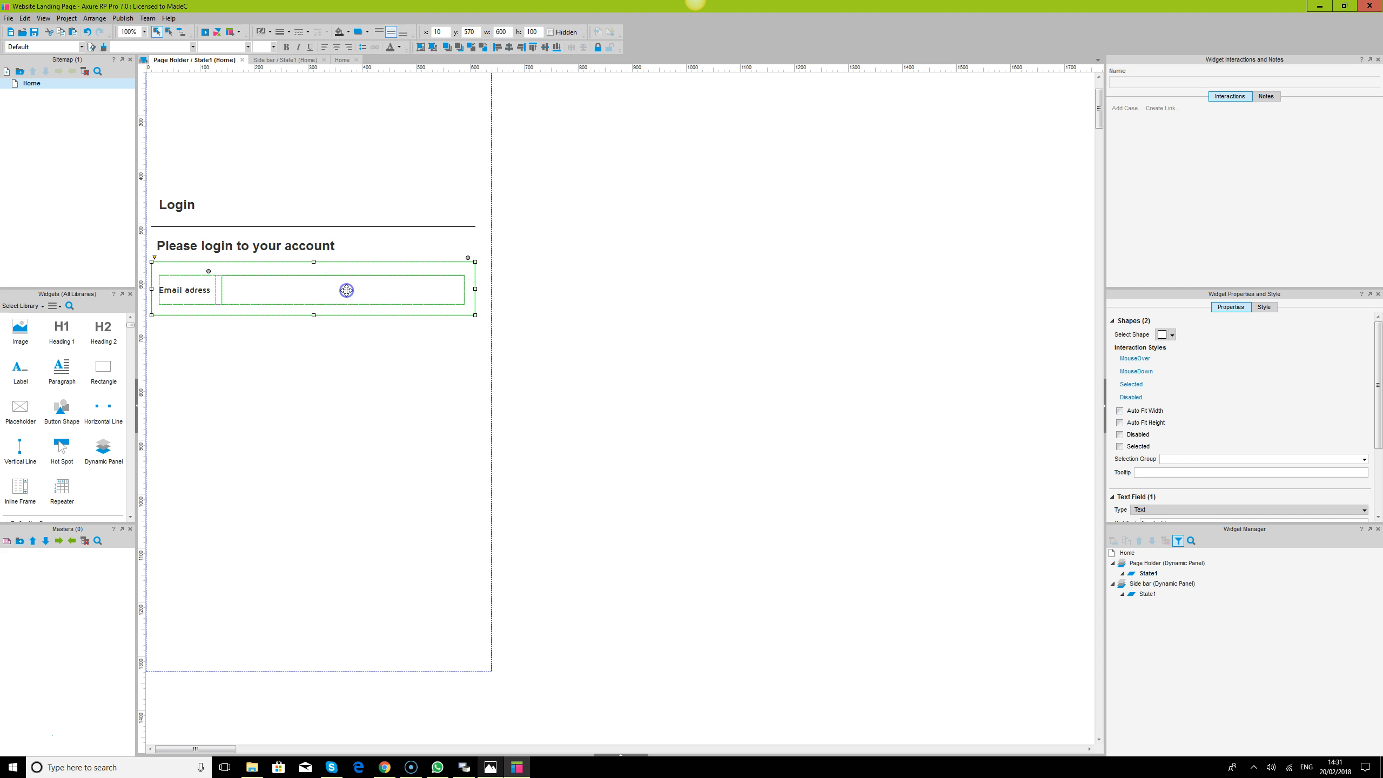
pyautogui.click(509, 47)
pyautogui.click(545, 47)
pyautogui.click(424, 49)
pyautogui.hotkey('ctrl', 'c')
pyautogui.hotkey('ctrl', 'v')
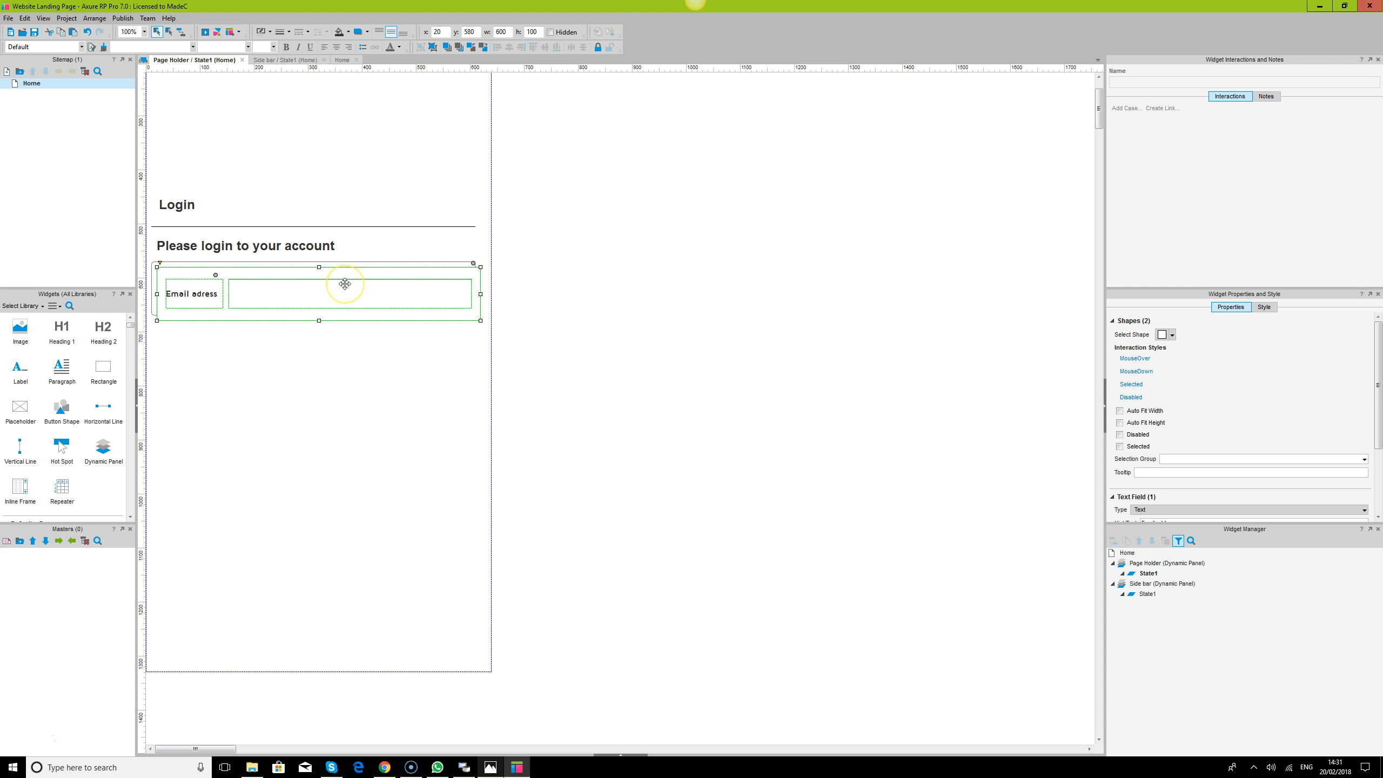
pyautogui.press('Delete')
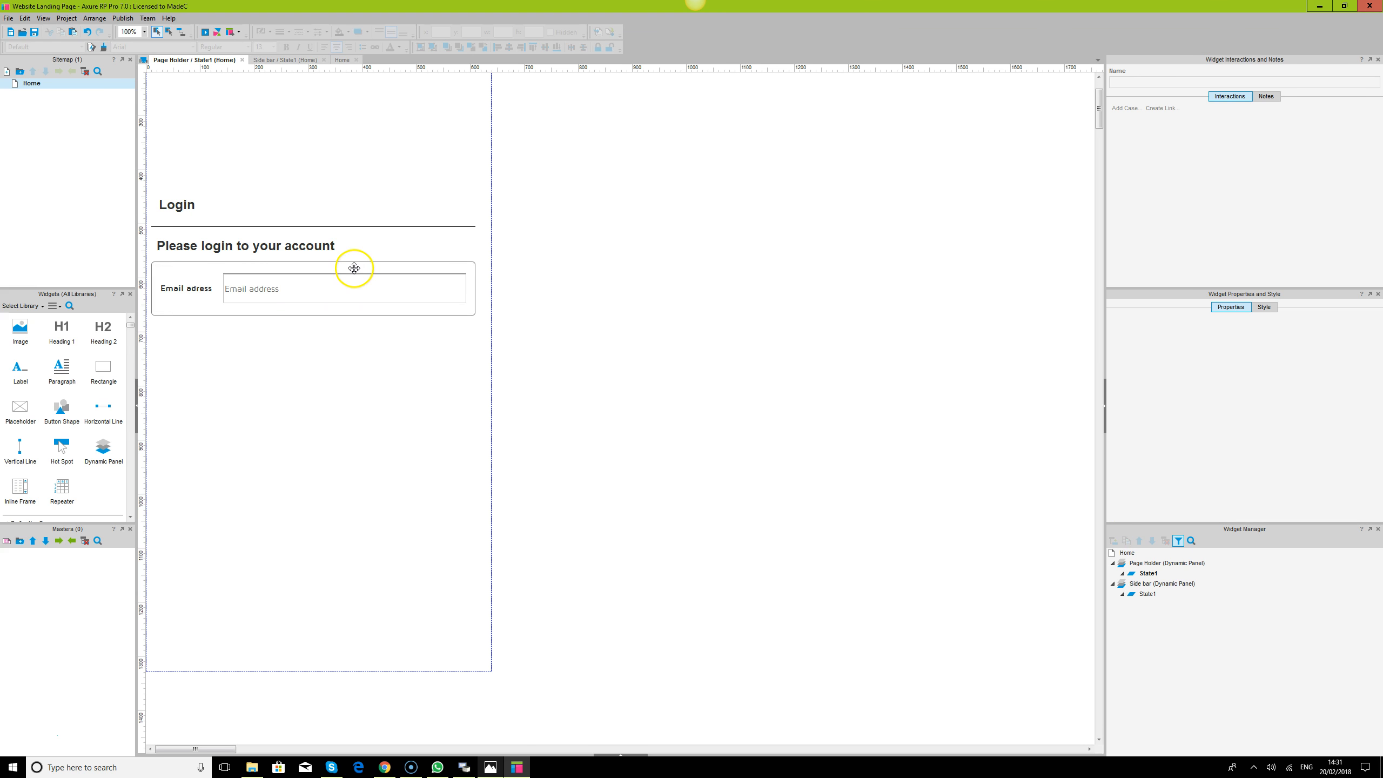
# - Consult the sketch and fill the rectangle behind the email label and text field with grey
pyautogui.click(354, 268)
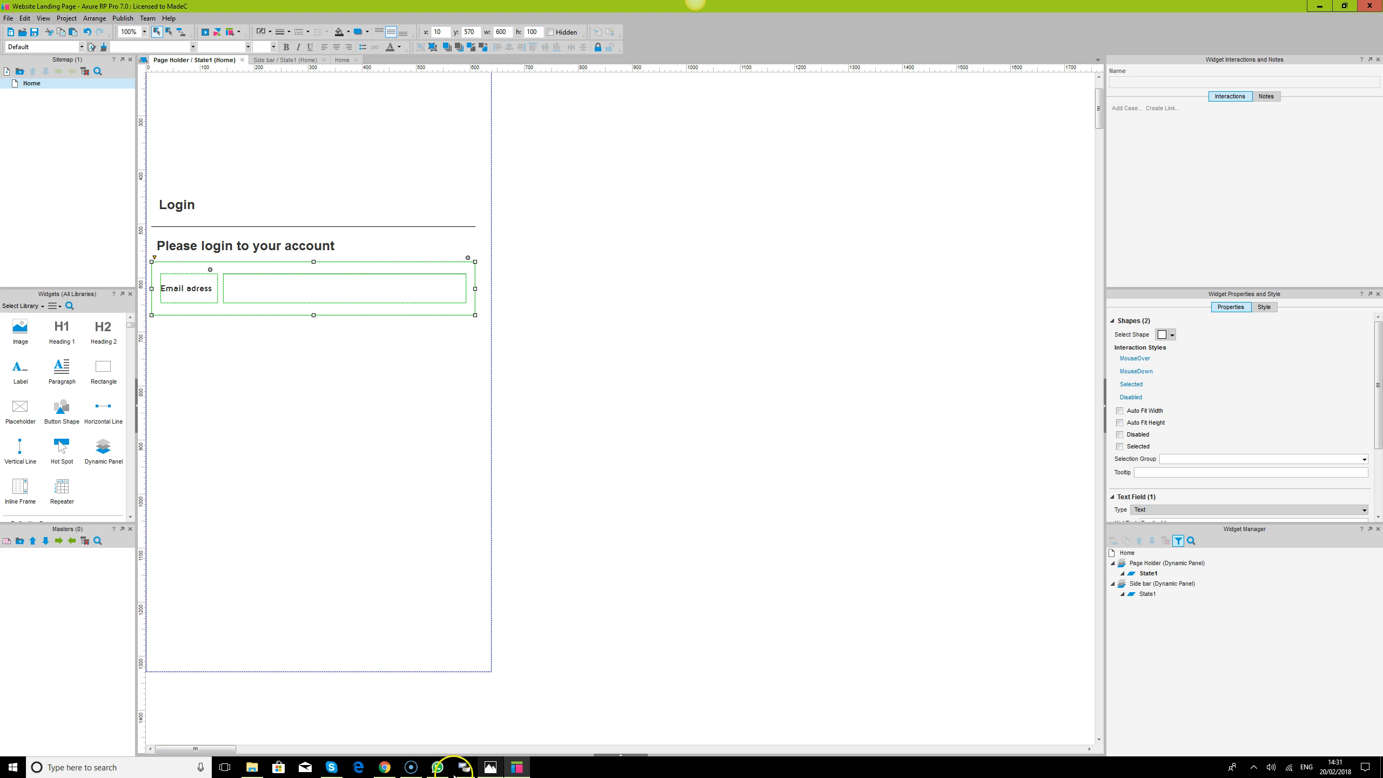
pyautogui.click(491, 768)
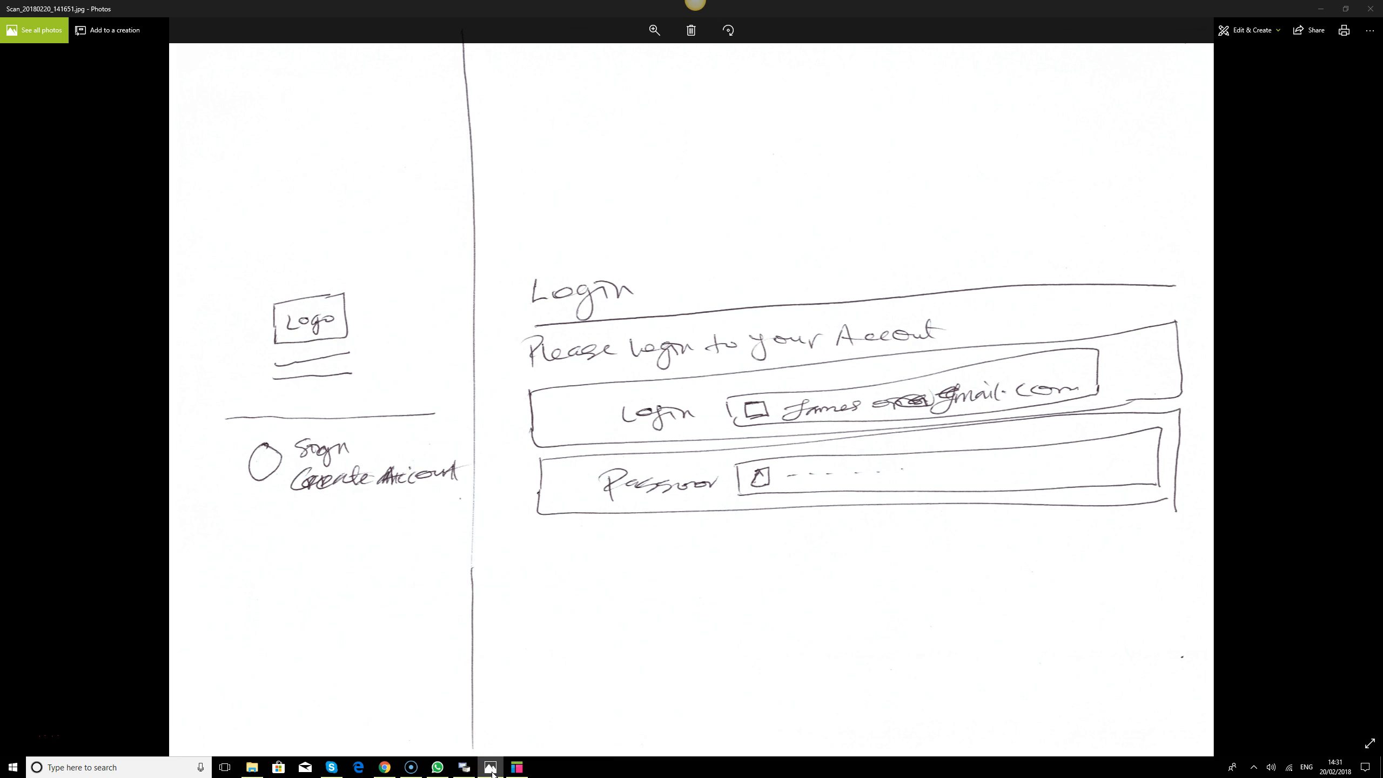
pyautogui.click(491, 768)
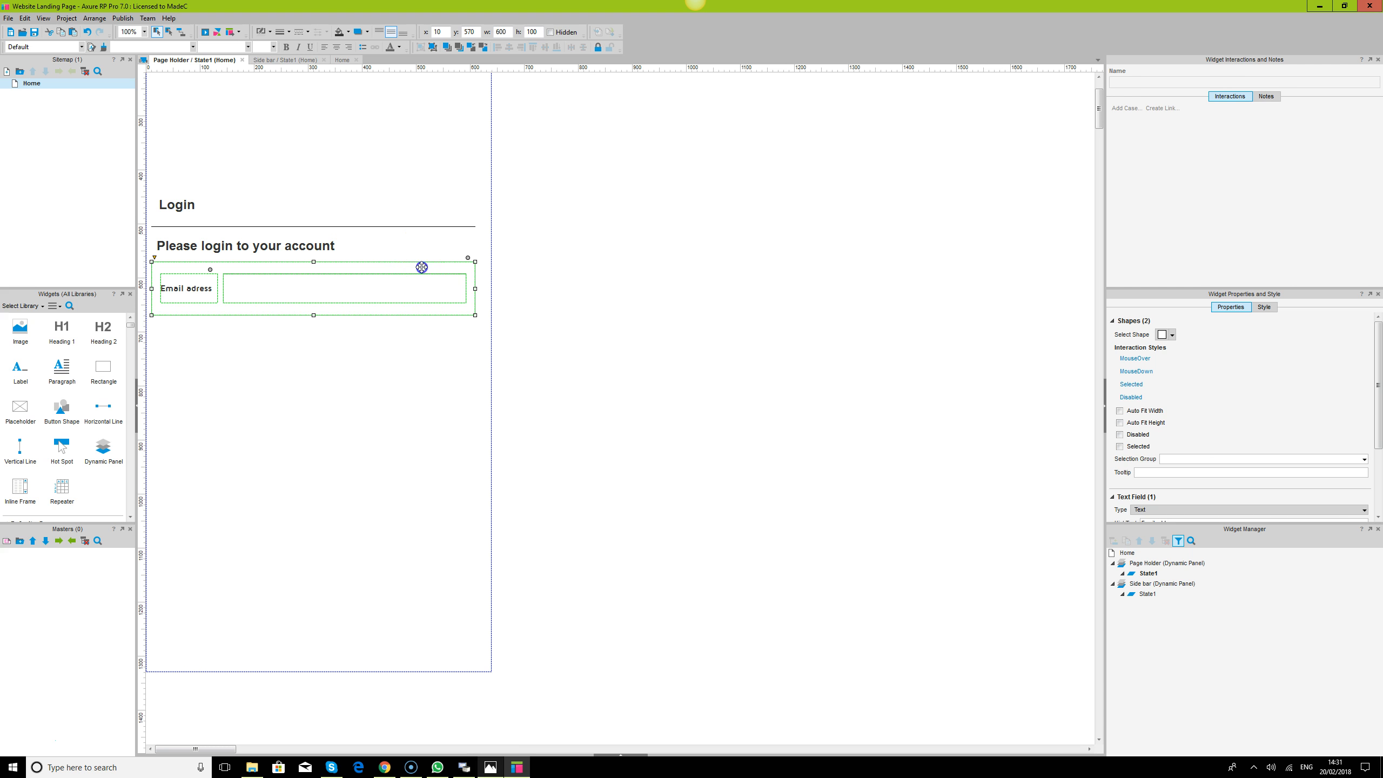
pyautogui.click(349, 32)
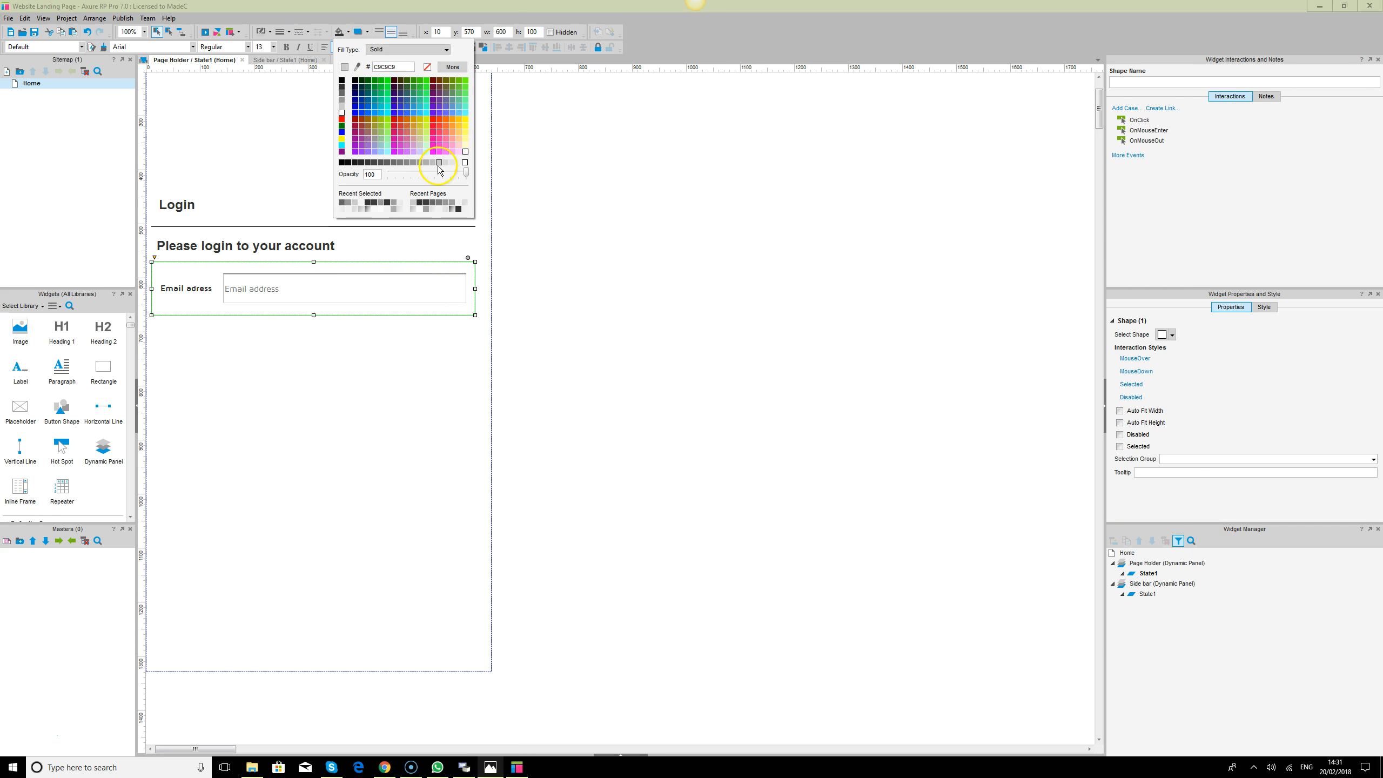
pyautogui.click(452, 202)
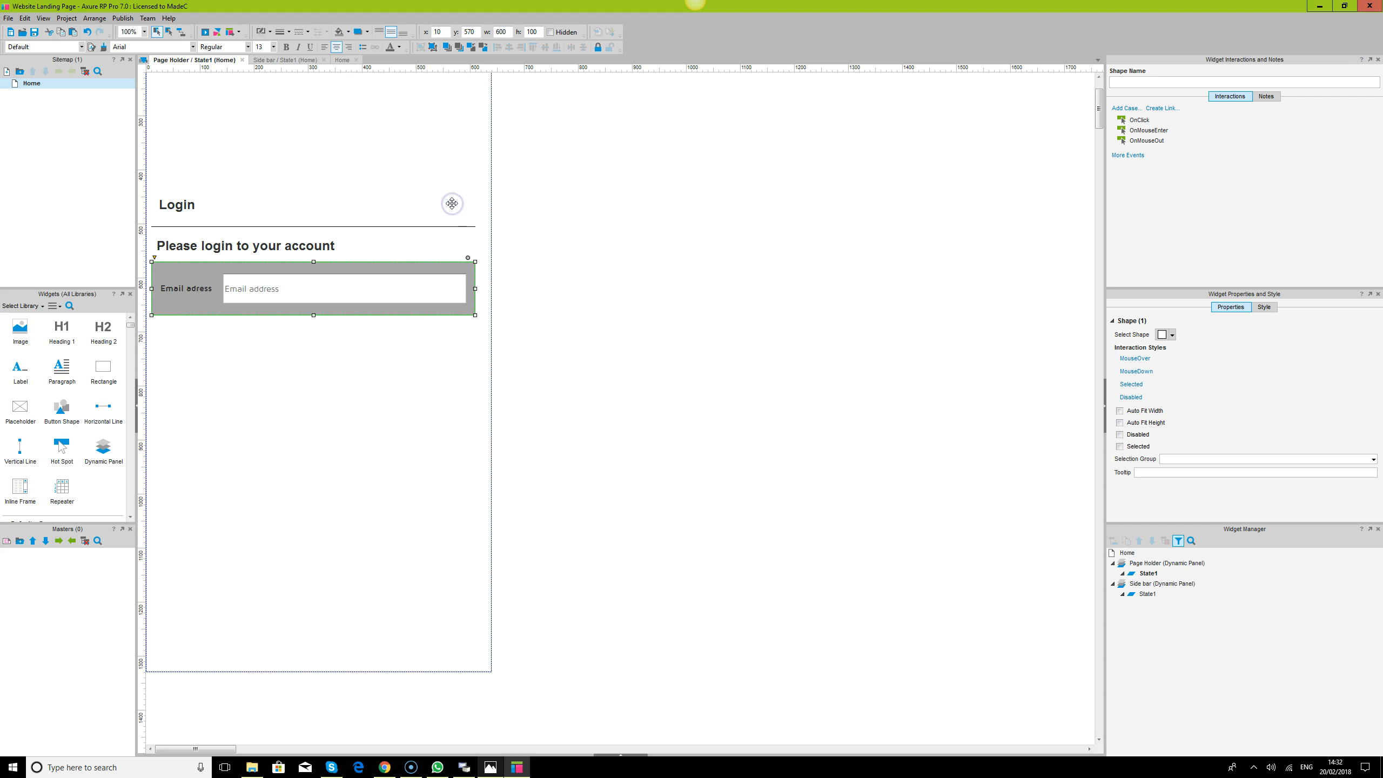
pyautogui.click(231, 340)
pyautogui.click(268, 289)
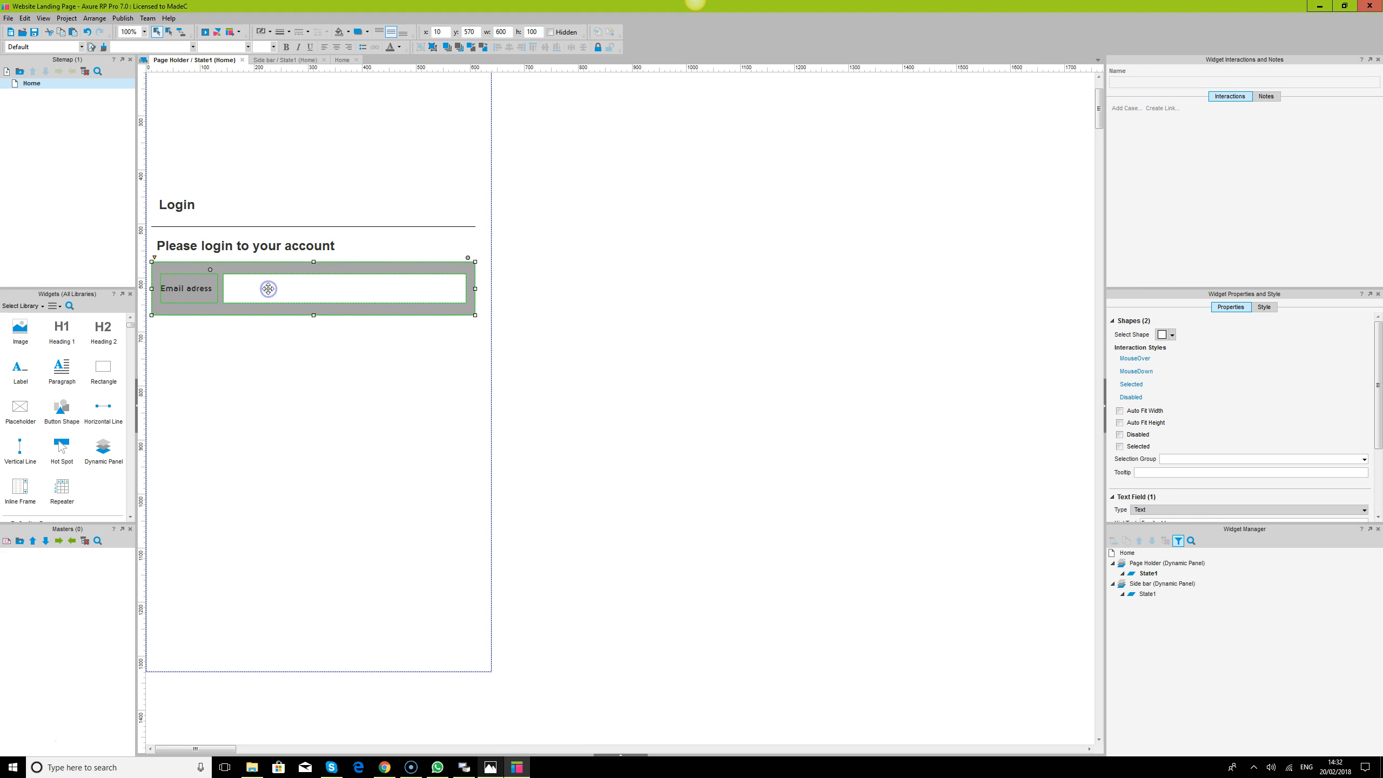
pyautogui.click(268, 288)
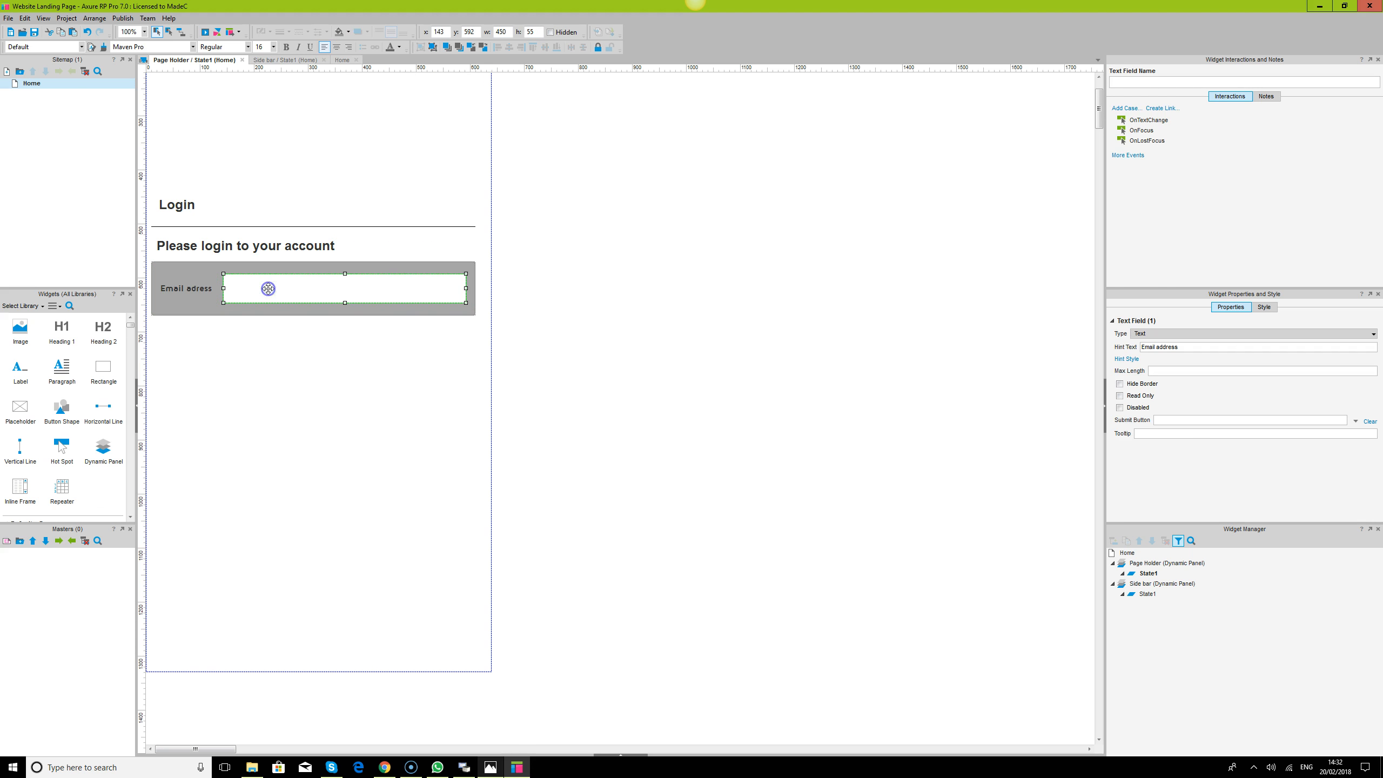
pyautogui.click(288, 366)
# - Give the grey rectangle inside the group a shadow with an x offset of 0 and a y offset of 2
pyautogui.click(184, 270)
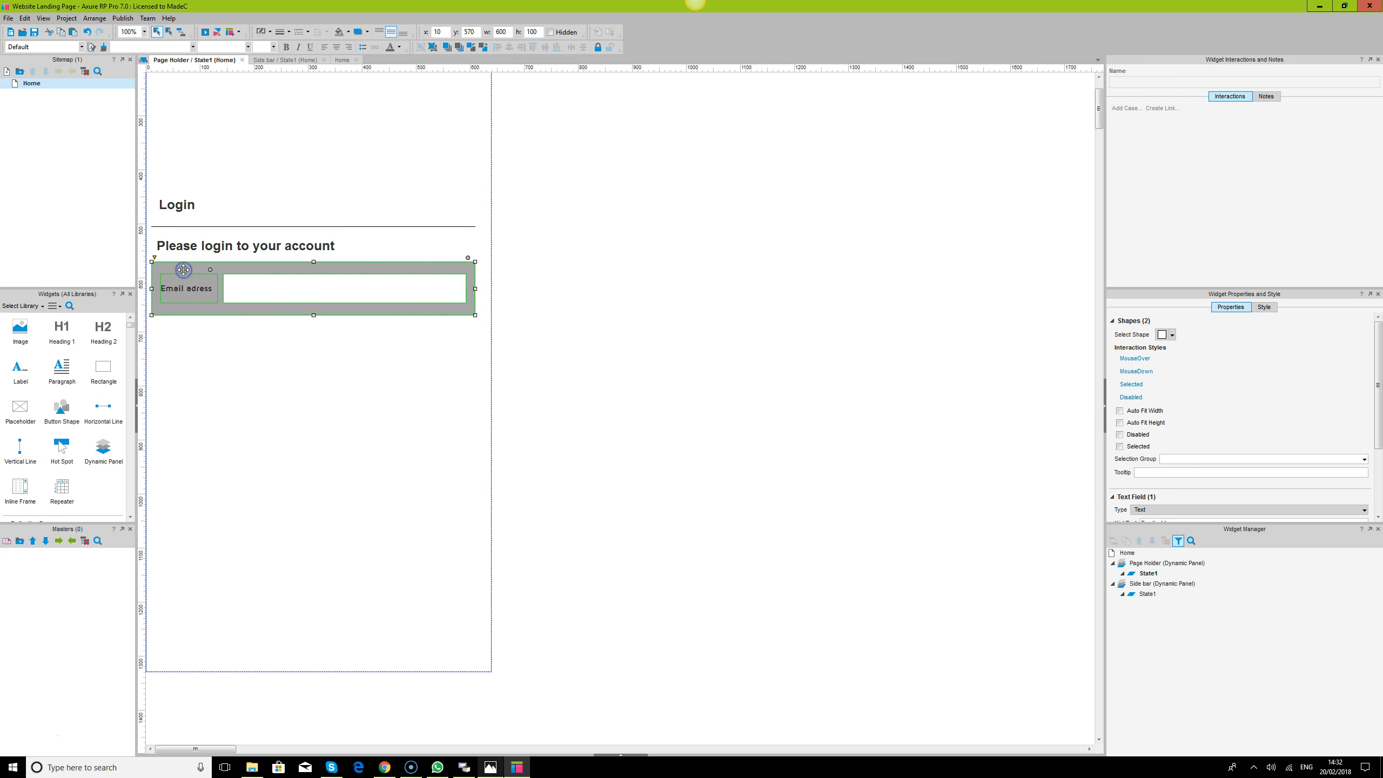
pyautogui.click(229, 265)
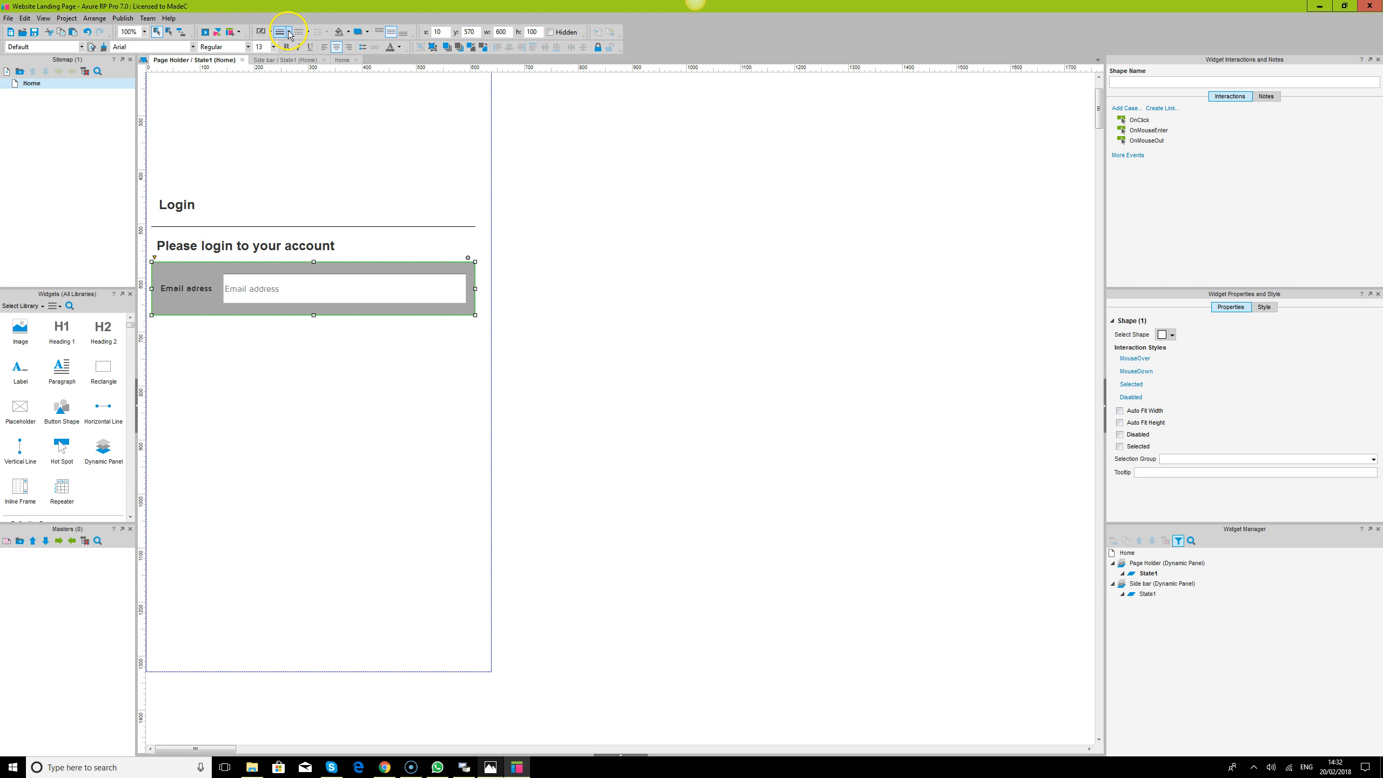
pyautogui.click(289, 32)
pyautogui.click(368, 32)
pyautogui.click(363, 50)
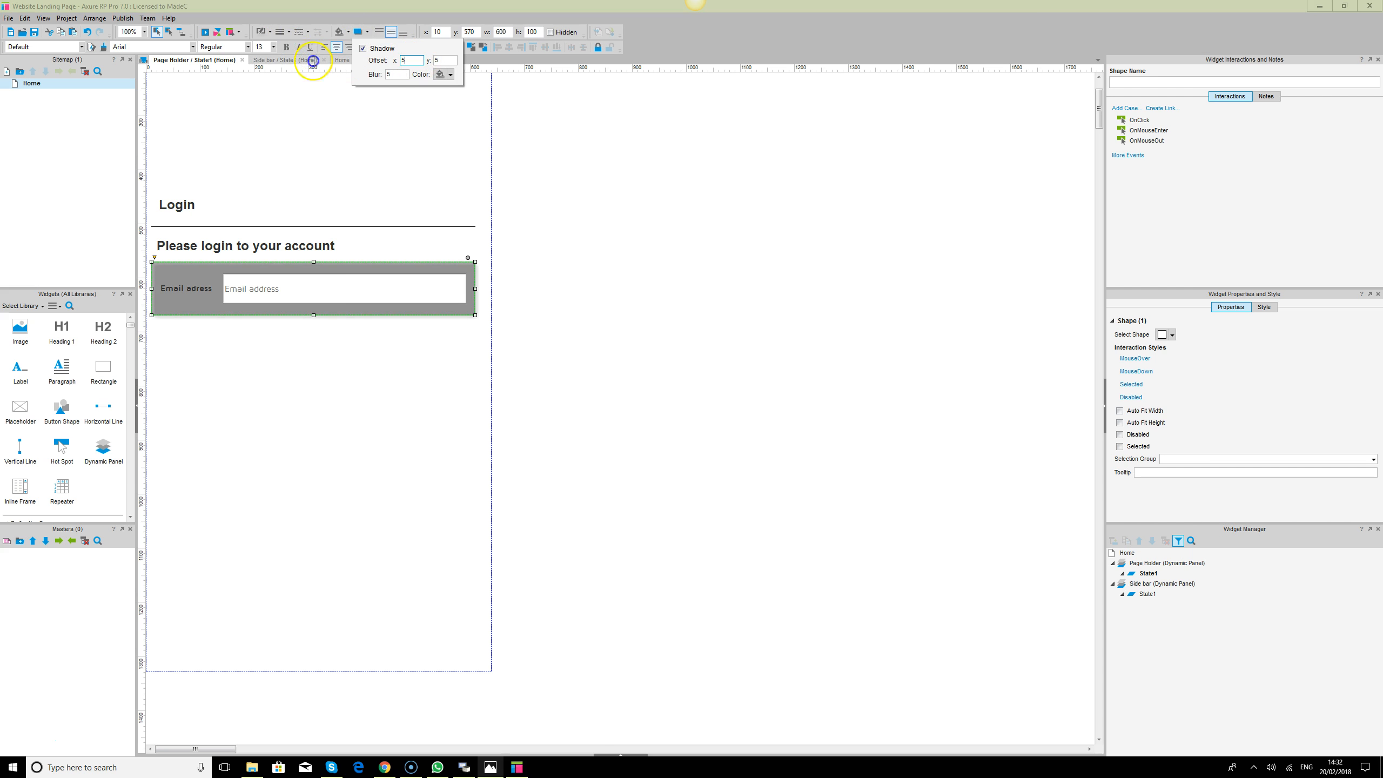
pyautogui.write('0')
pyautogui.press('Tab')
pyautogui.write('2')
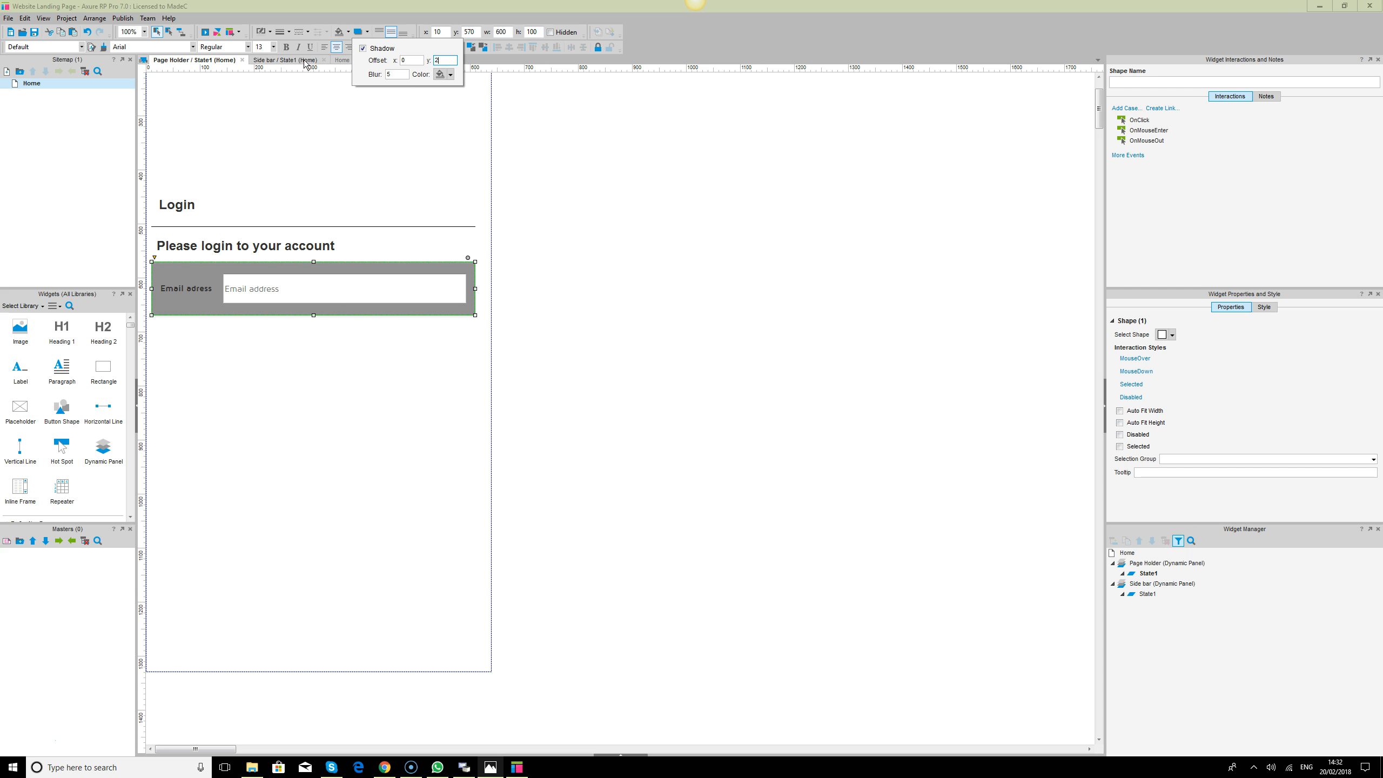
pyautogui.click(399, 467)
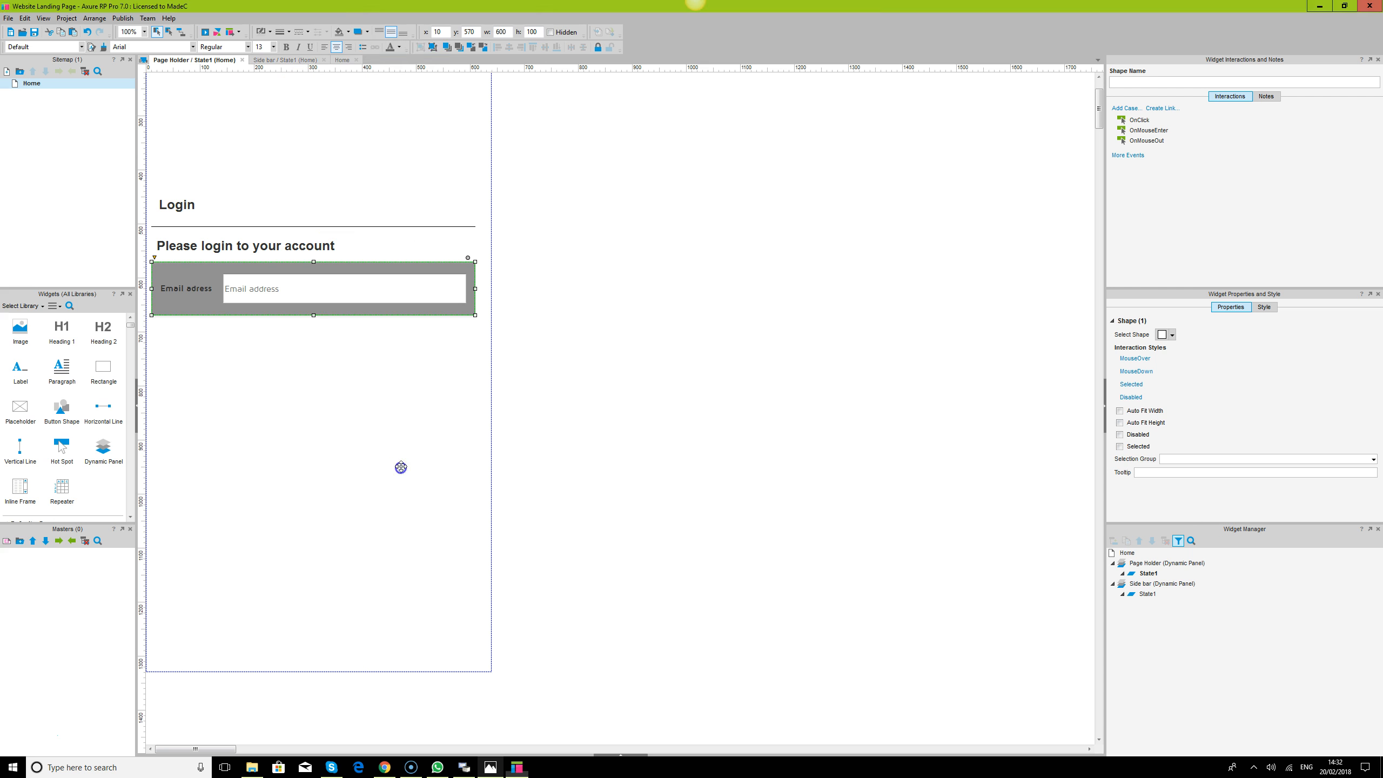
# - Set the text colour of the "Email adress" label inside the group to white
pyautogui.click(182, 292)
pyautogui.click(192, 286)
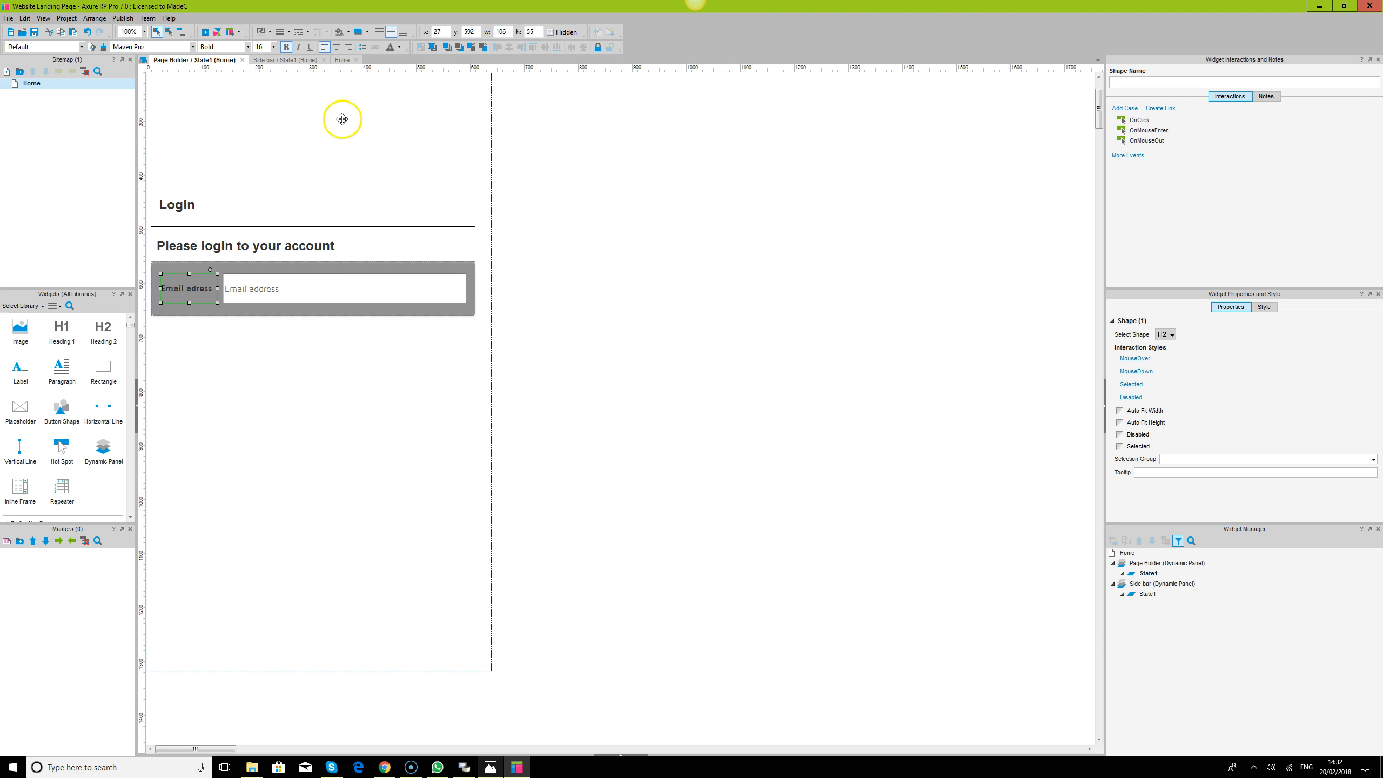
pyautogui.click(399, 47)
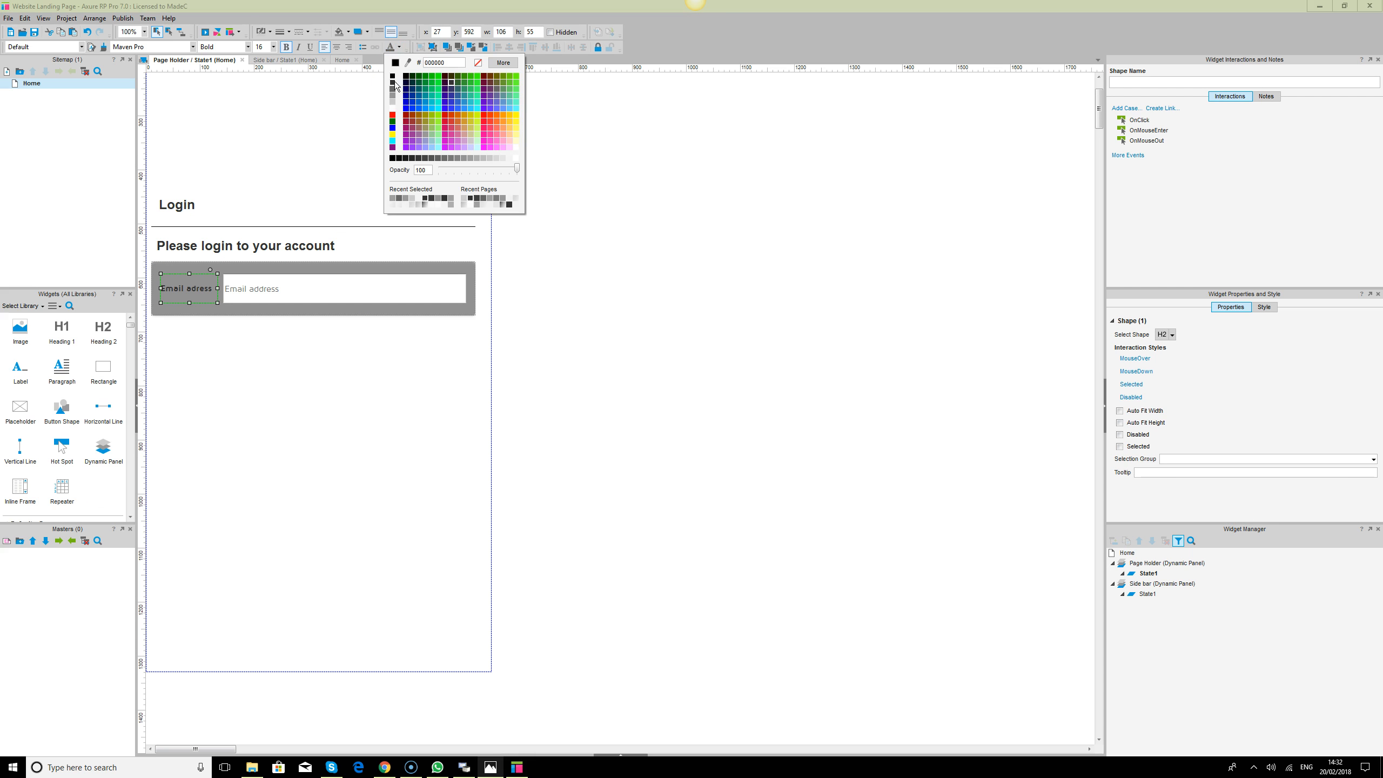
pyautogui.click(393, 109)
pyautogui.click(751, 416)
# - Duplicate the email group below the original and make the copy's text field a Password type with the hint text "Password"
pyautogui.click(189, 286)
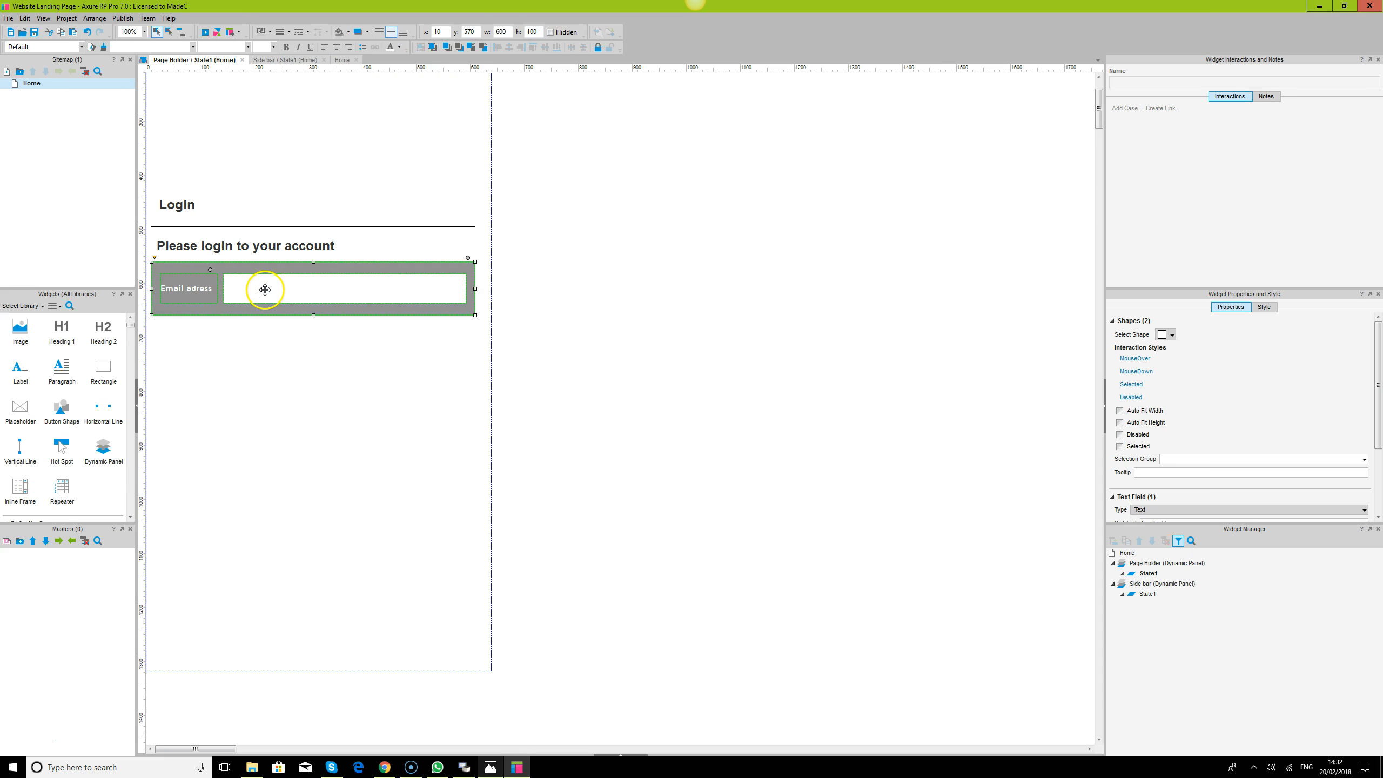
pyautogui.moveTo(265, 289); pyautogui.dragTo(282, 365)
pyautogui.click(288, 364)
pyautogui.click(1170, 334)
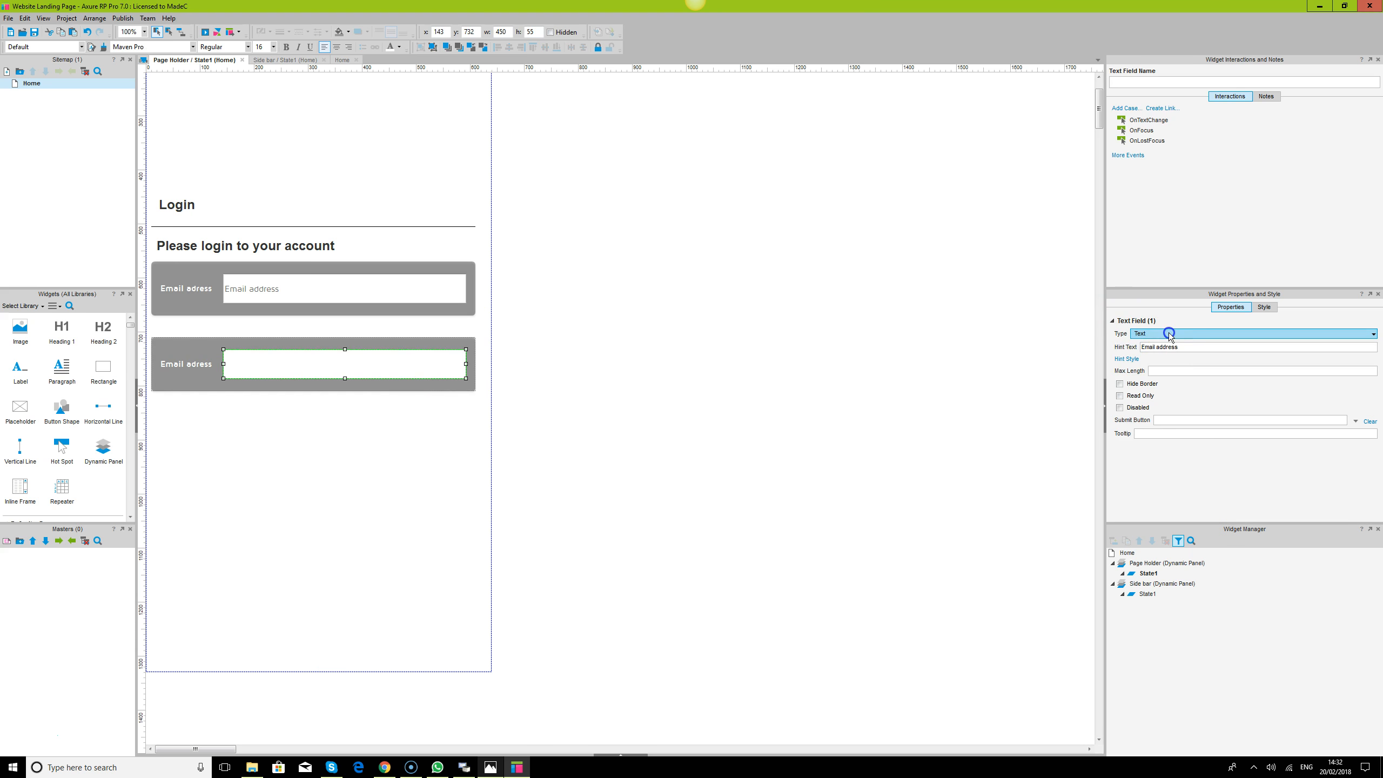
pyautogui.click(1176, 351)
pyautogui.press('Tab')
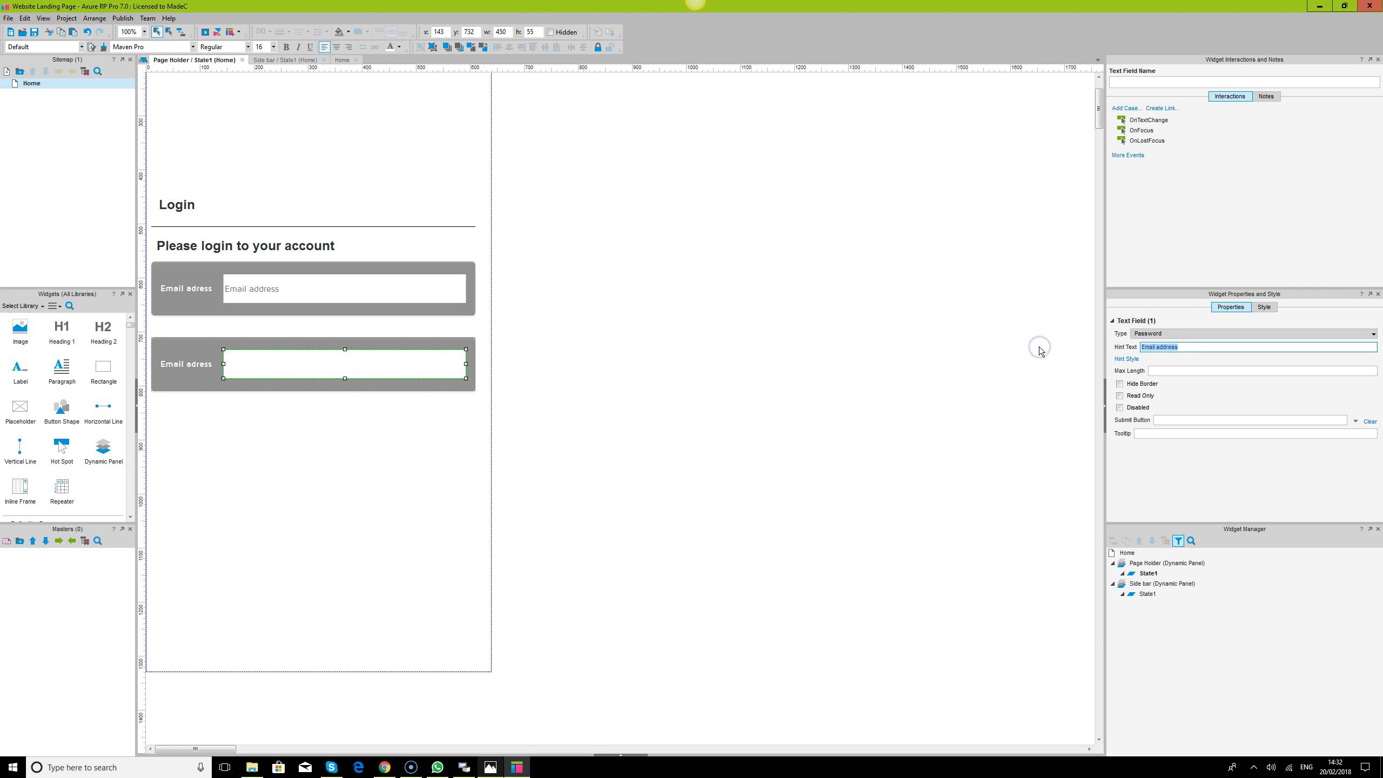
# - Change the copied group's label to "Password" and move the group up closer beneath the email group
pyautogui.click(525, 393)
pyautogui.click(202, 366)
pyautogui.doubleClick(201, 365)
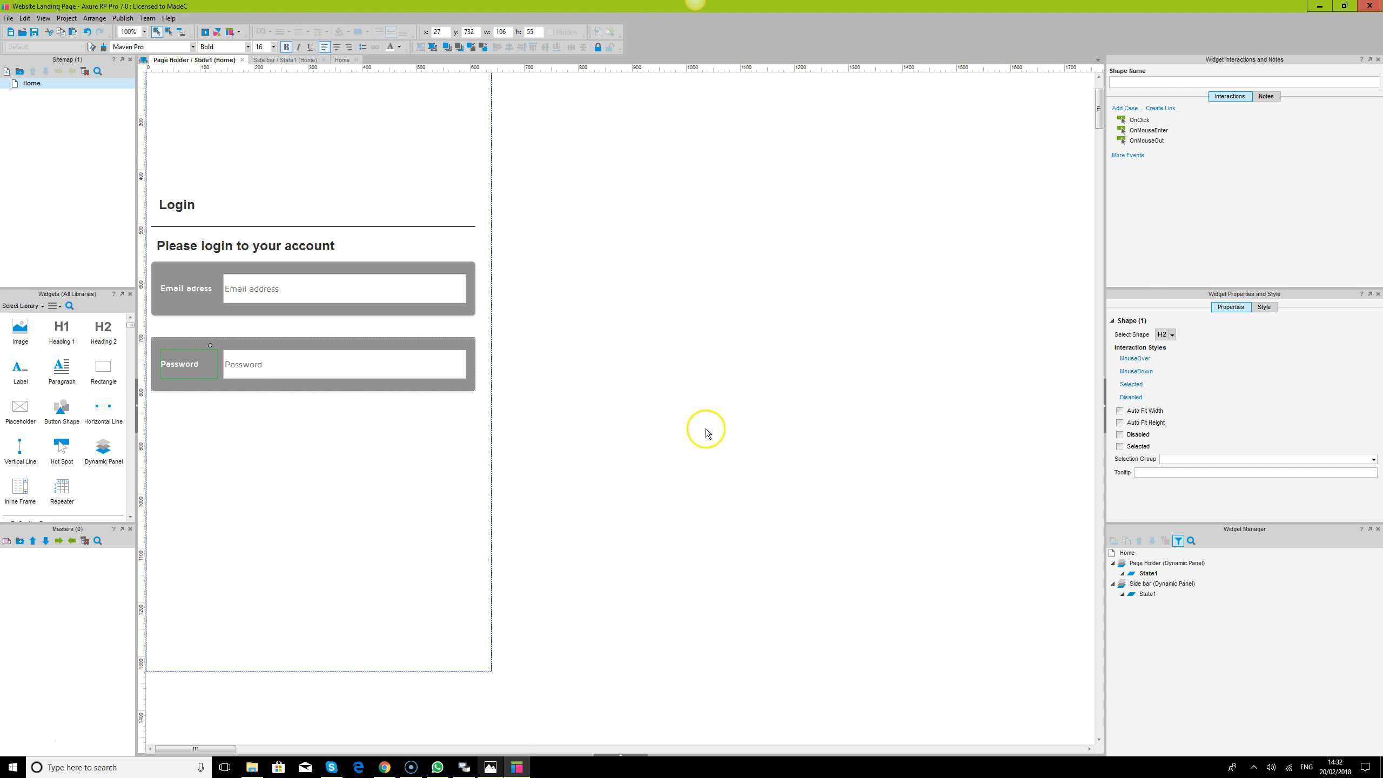
pyautogui.moveTo(361, 381); pyautogui.dragTo(361, 372)
pyautogui.keyDown('ctrl'); pyautogui.click(328, 297); pyautogui.keyUp('ctrl')
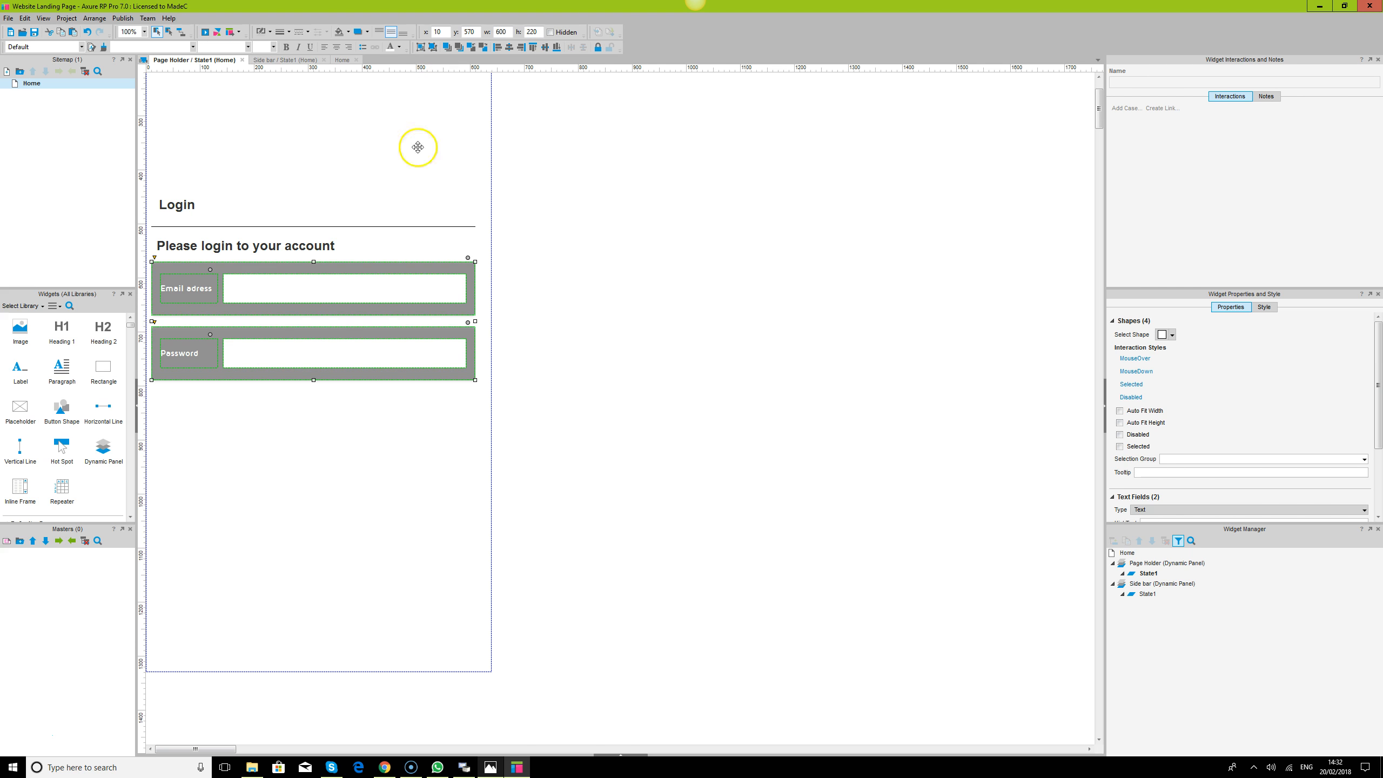
# - Set the "Please login to your account" heading to Maven Pro at size 20 and widen its box to about 590 px
pyautogui.click(259, 245)
pyautogui.click(181, 52)
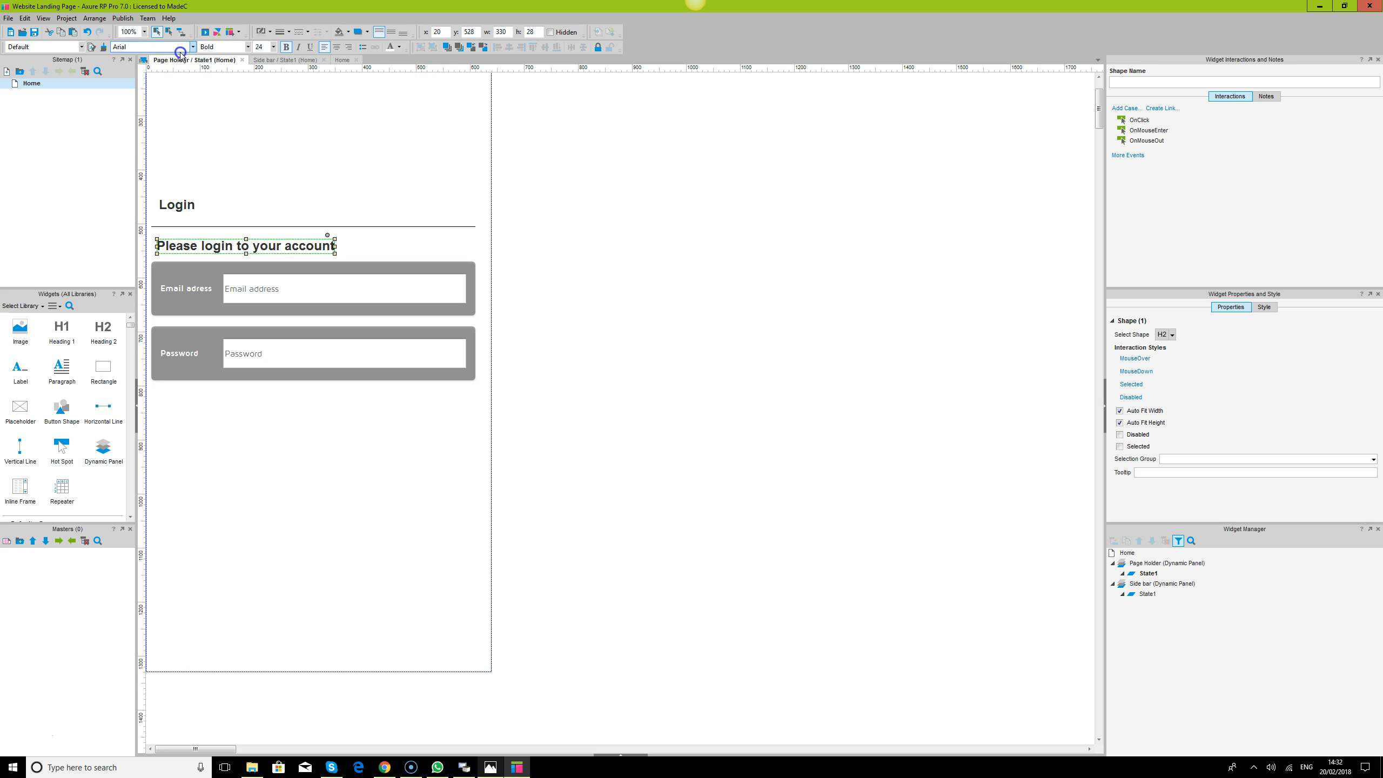
pyautogui.write('Maven Pro')
pyautogui.press('Return')
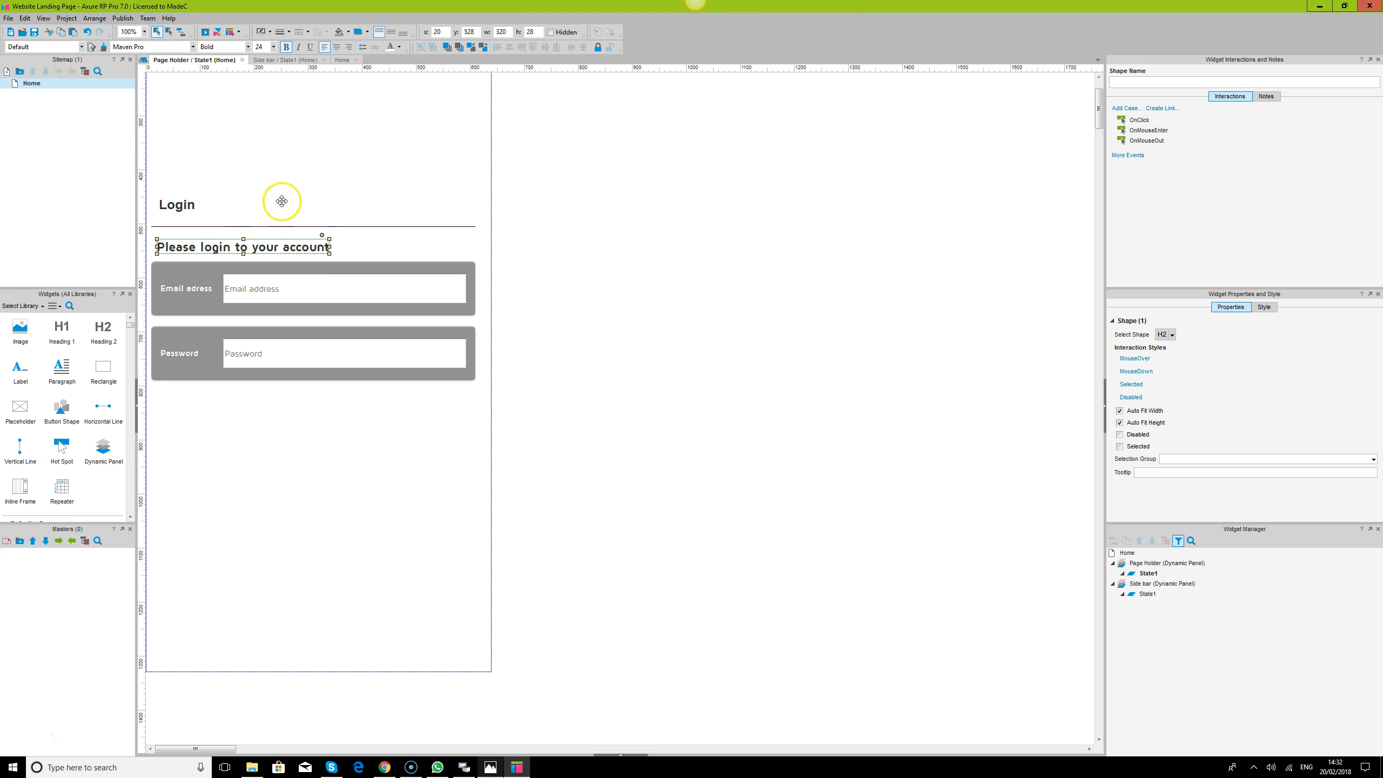
pyautogui.moveTo(329, 247); pyautogui.dragTo(475, 251)
pyautogui.click(262, 48)
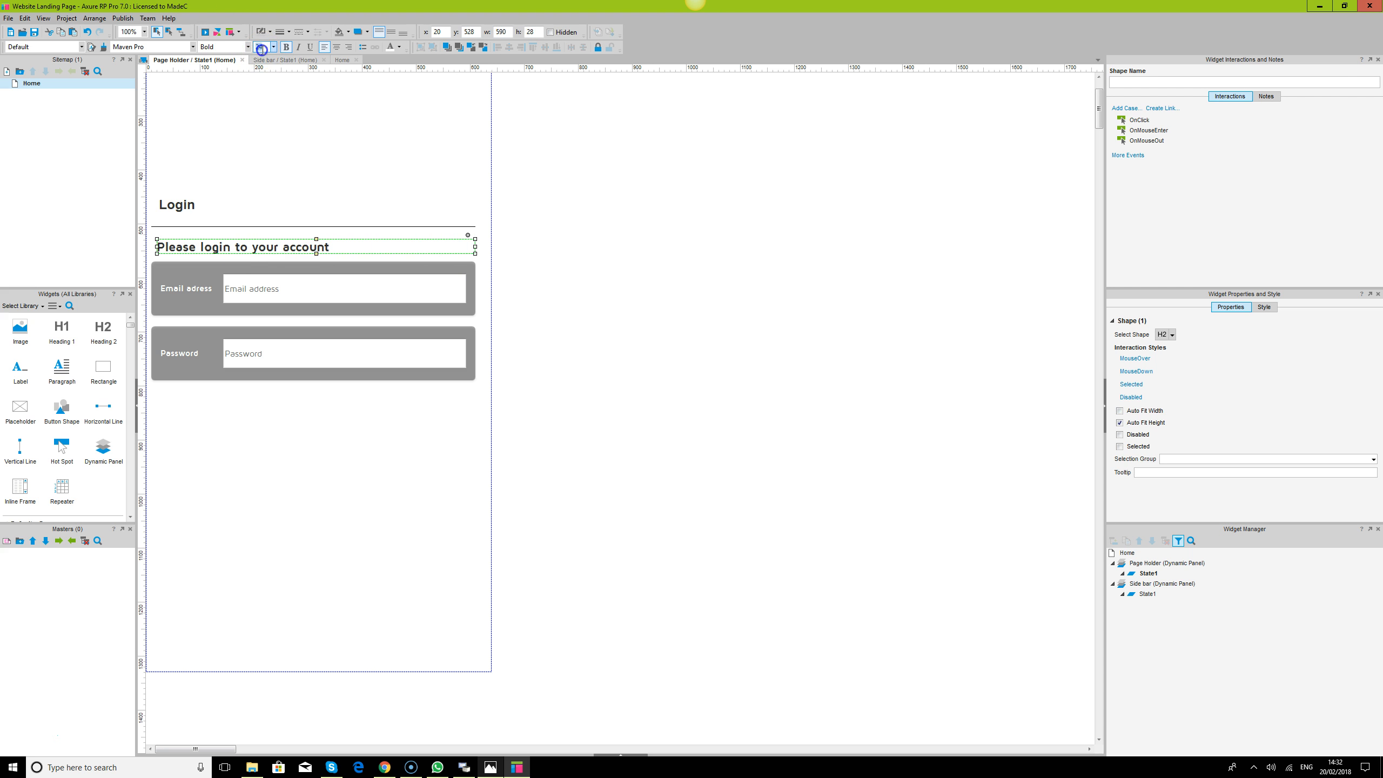
pyautogui.write('20')
pyautogui.press('Return')
# - Resize the "Please login to your account" box to about 600 by 40 px, starting at x 10, and centre its text vertically
pyautogui.moveTo(316, 239); pyautogui.dragTo(314, 257)
pyautogui.moveTo(157, 245); pyautogui.dragTo(154, 245)
pyautogui.click(407, 34)
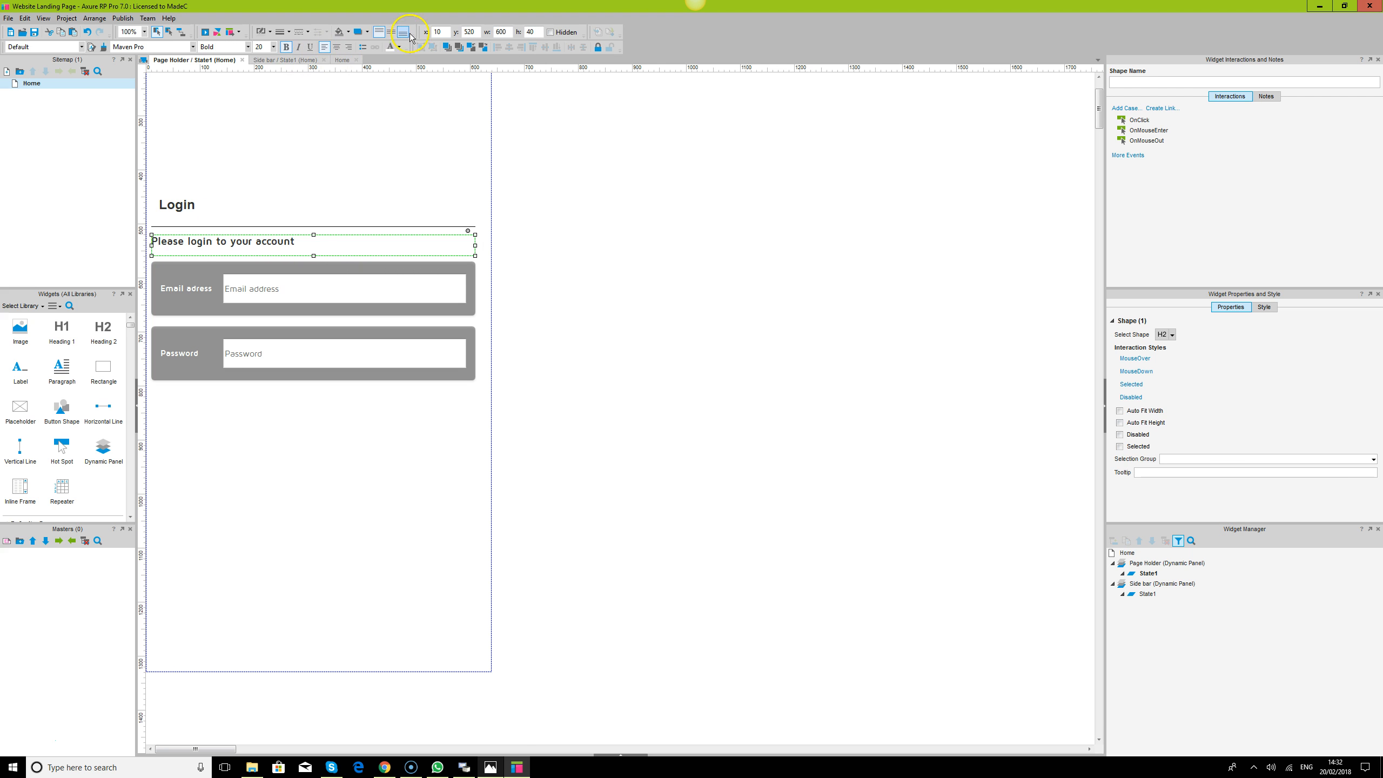
pyautogui.click(392, 34)
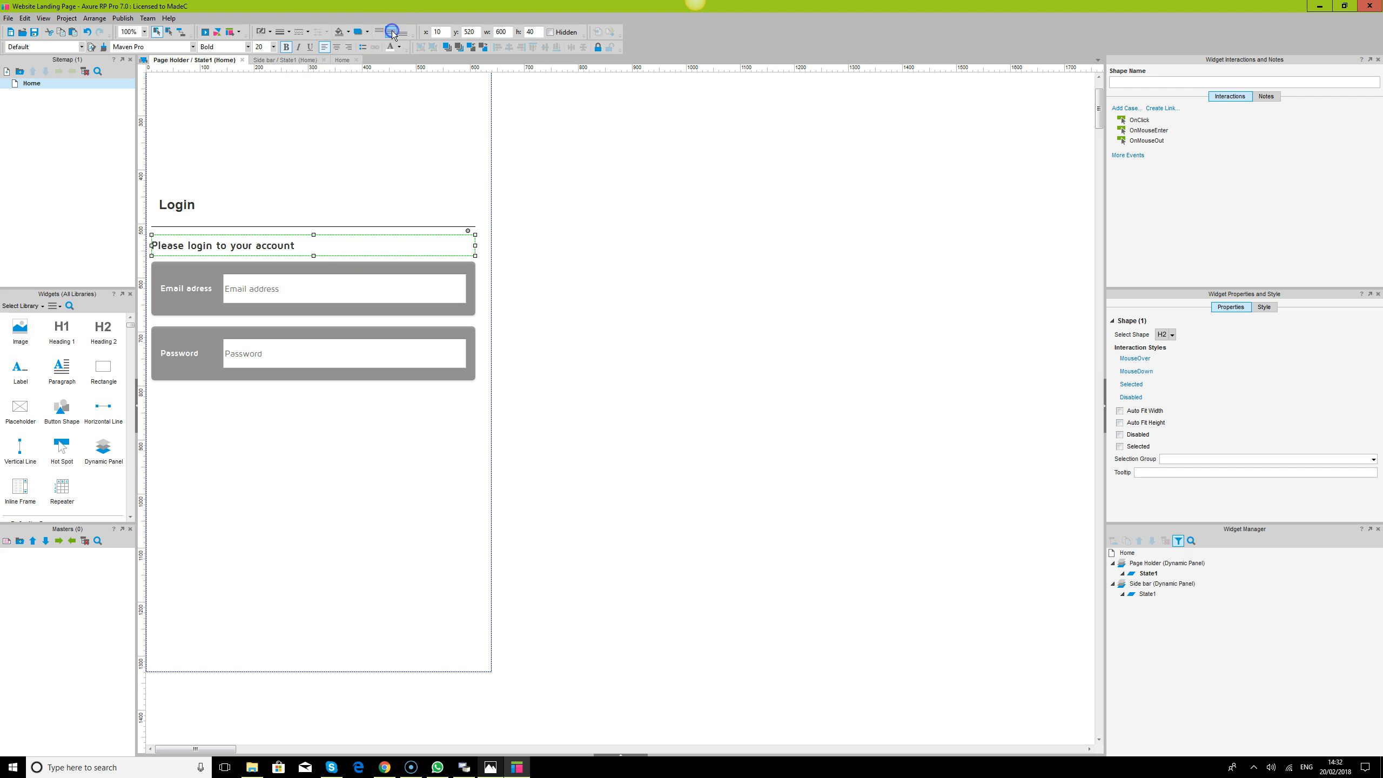
pyautogui.click(706, 305)
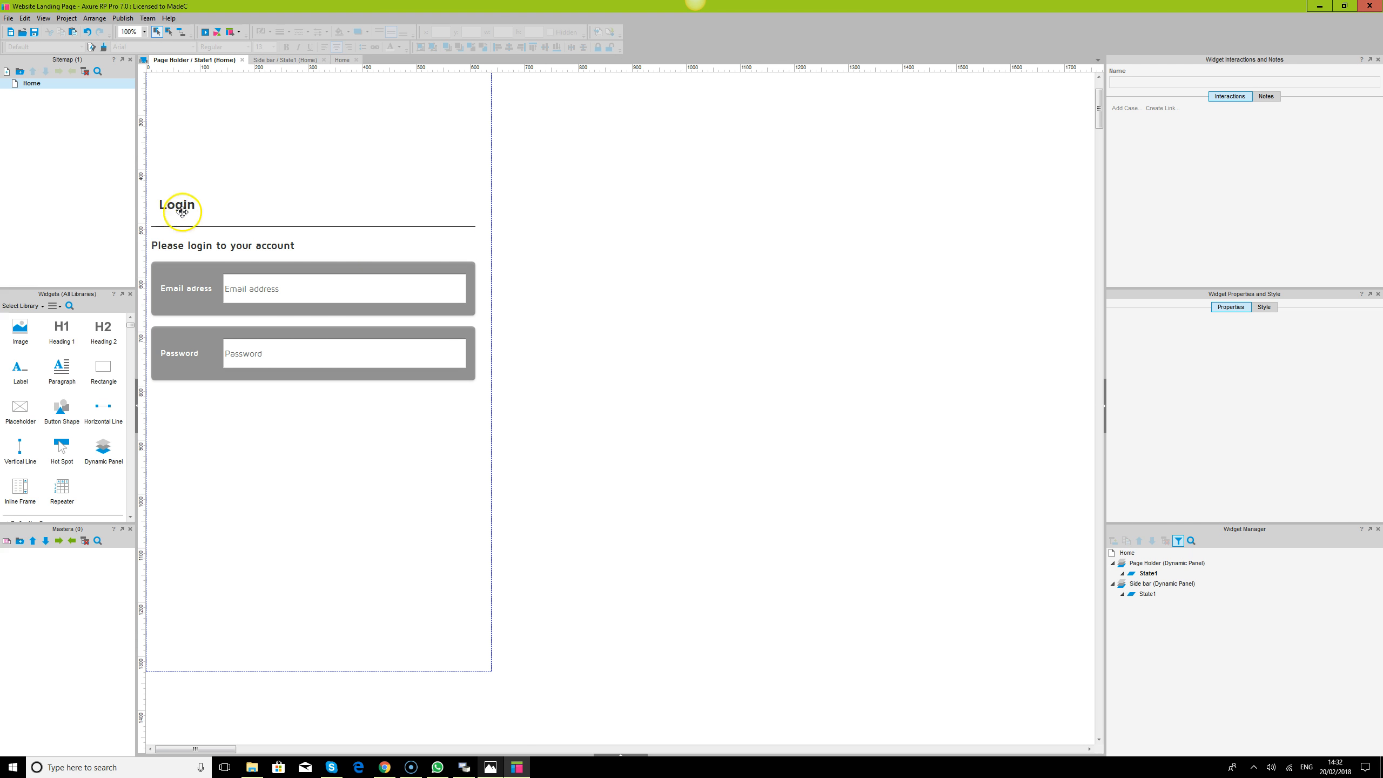
# - Move the Login heading to x 10, centre its text vertically, and set it to Maven Pro at size 35
pyautogui.click(180, 207)
pyautogui.moveTo(194, 206); pyautogui.dragTo(152, 212)
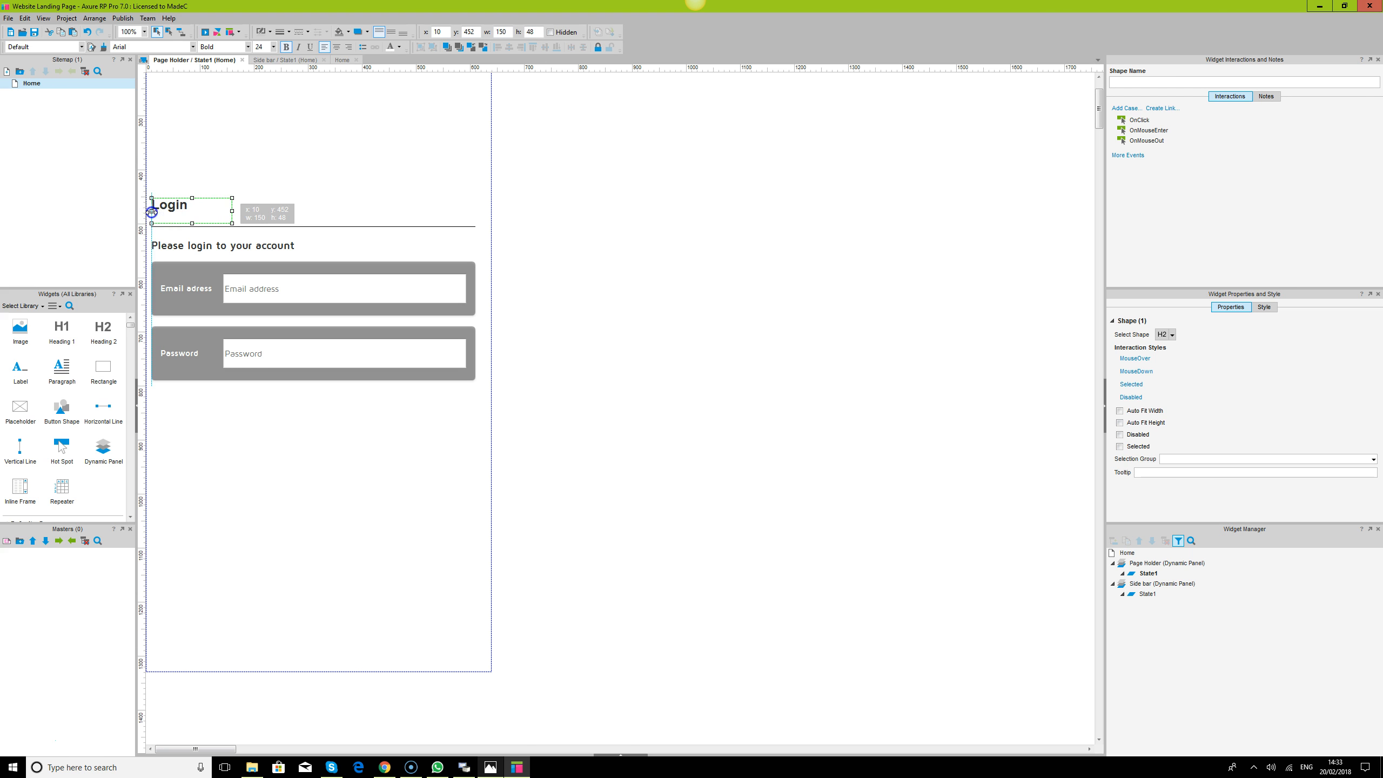
pyautogui.click(392, 33)
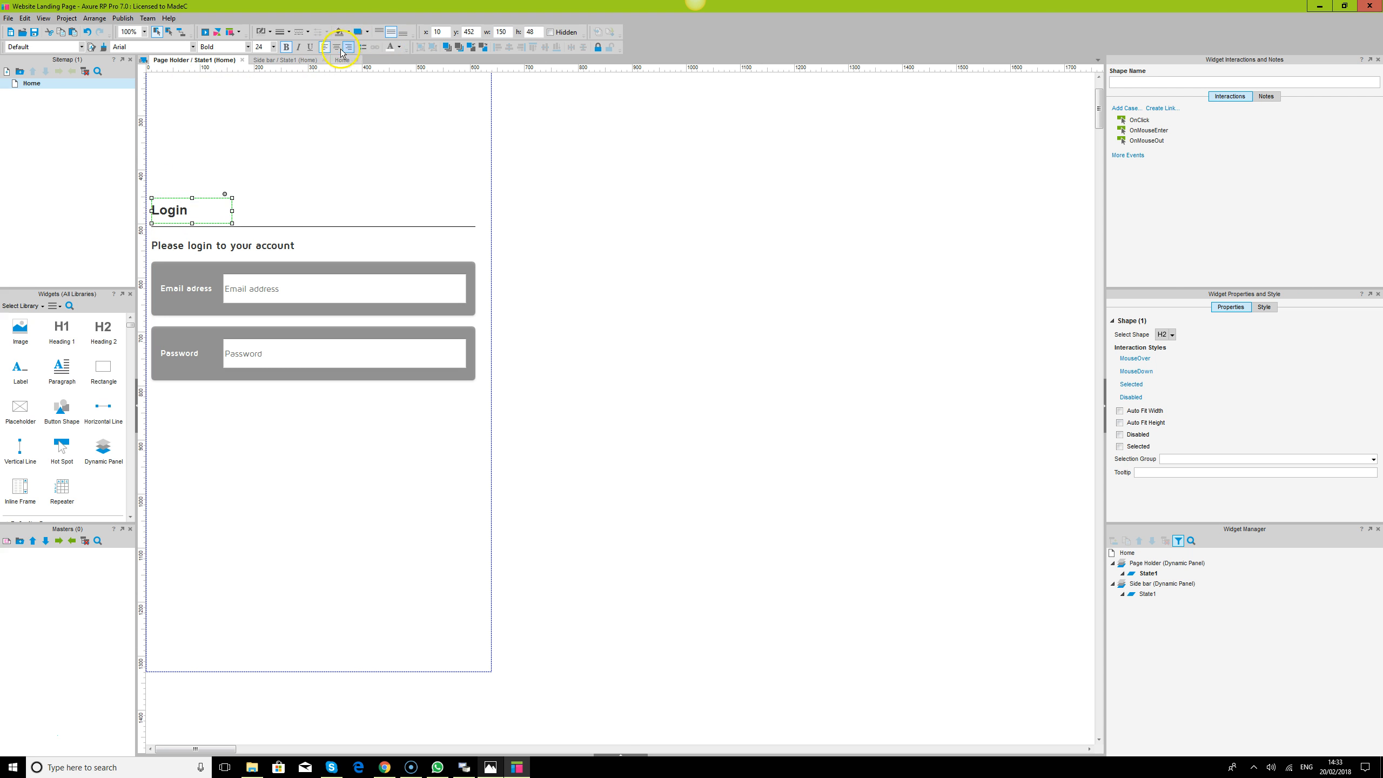
pyautogui.click(150, 46)
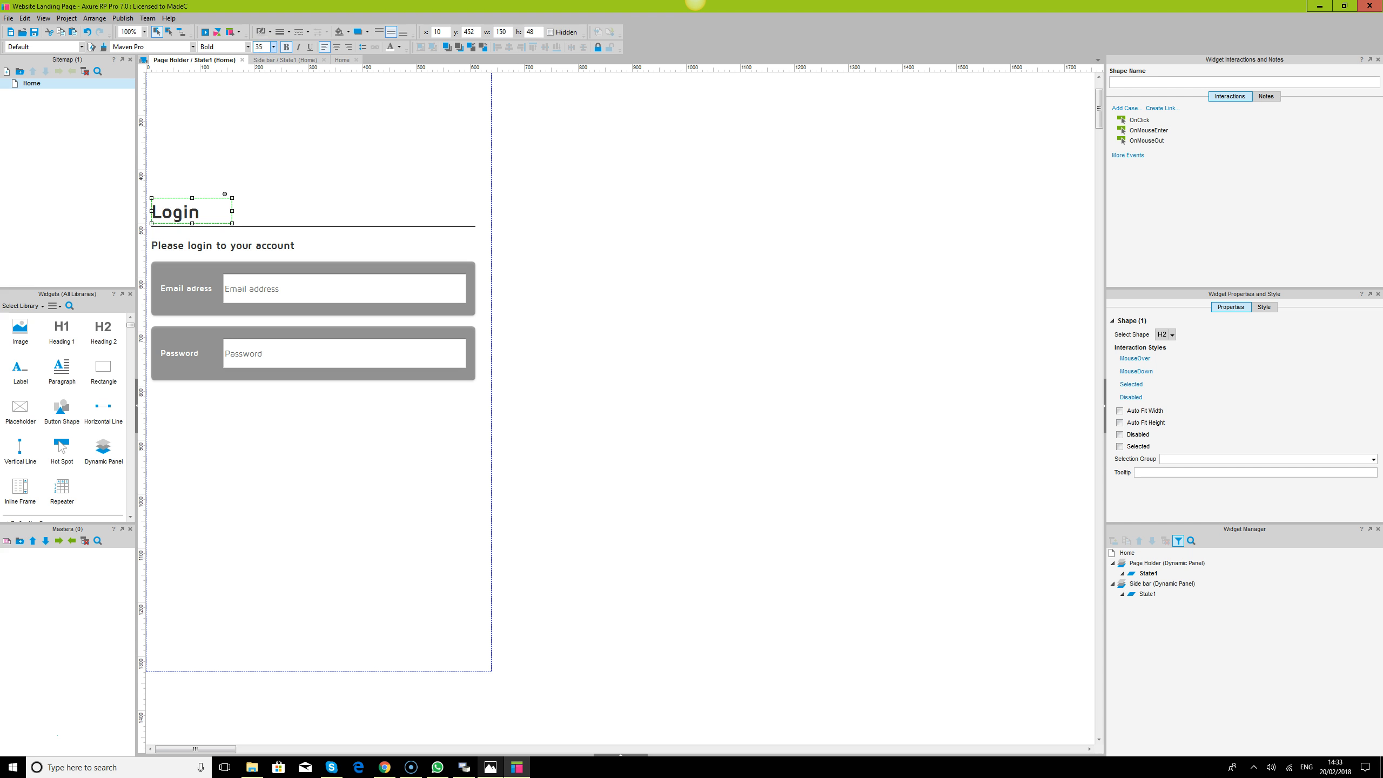
pyautogui.click(677, 372)
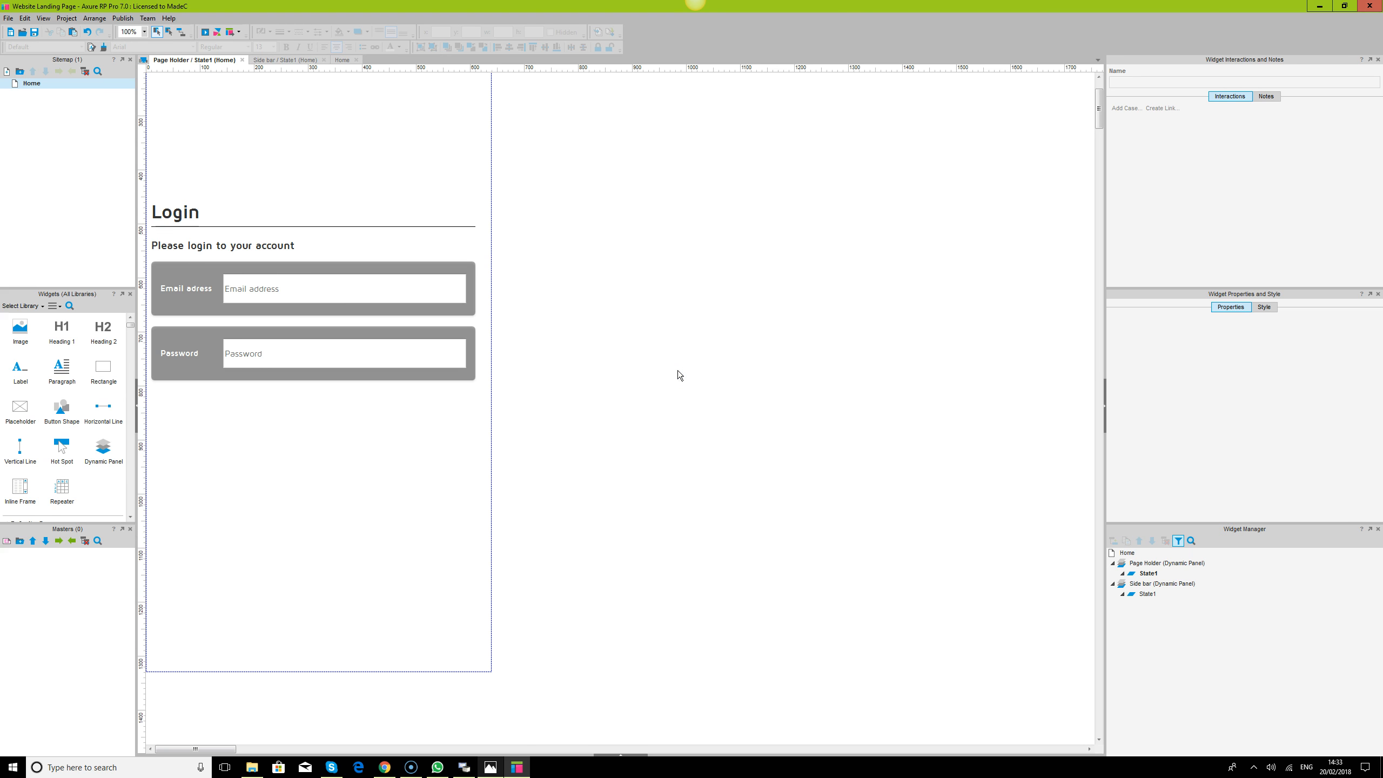
# - Remove the bold formatting from the "Please login to your account" text
pyautogui.click(231, 248)
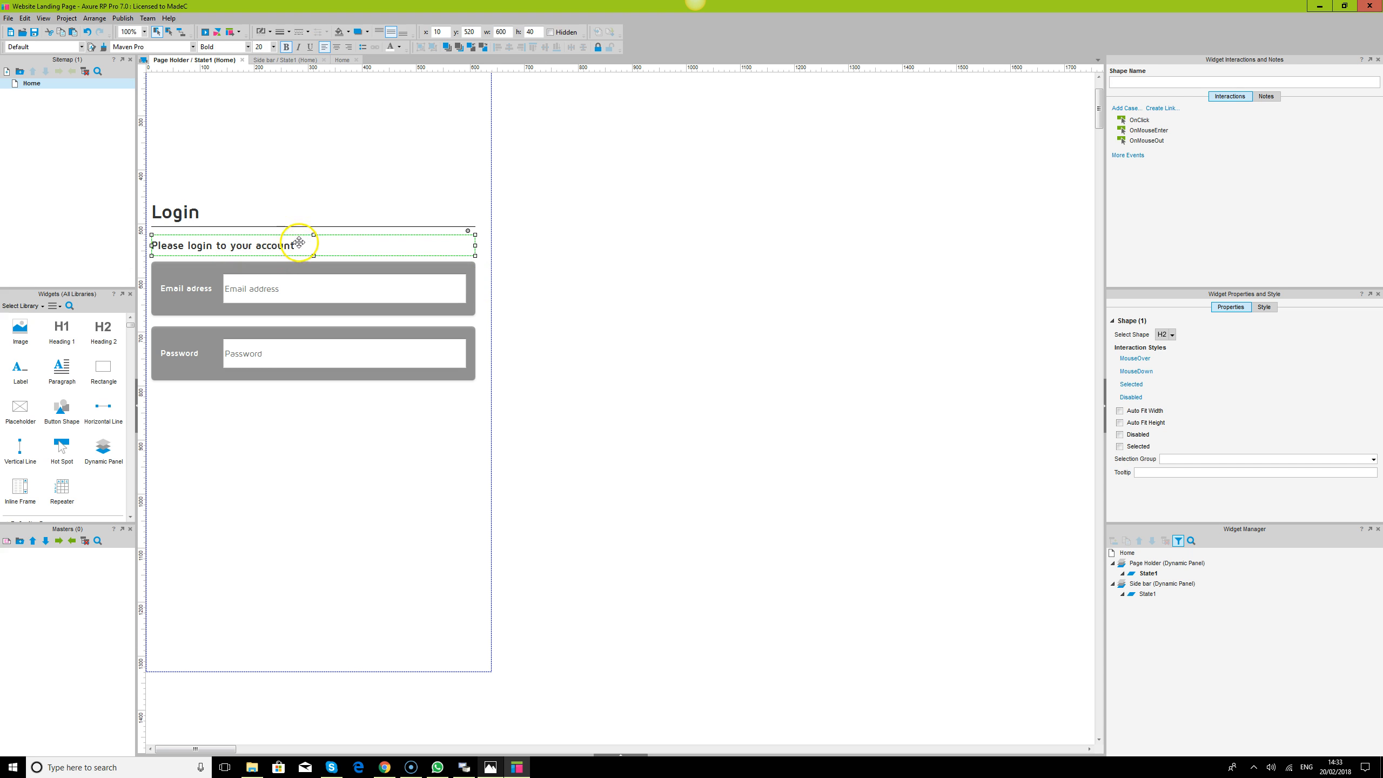
pyautogui.click(285, 47)
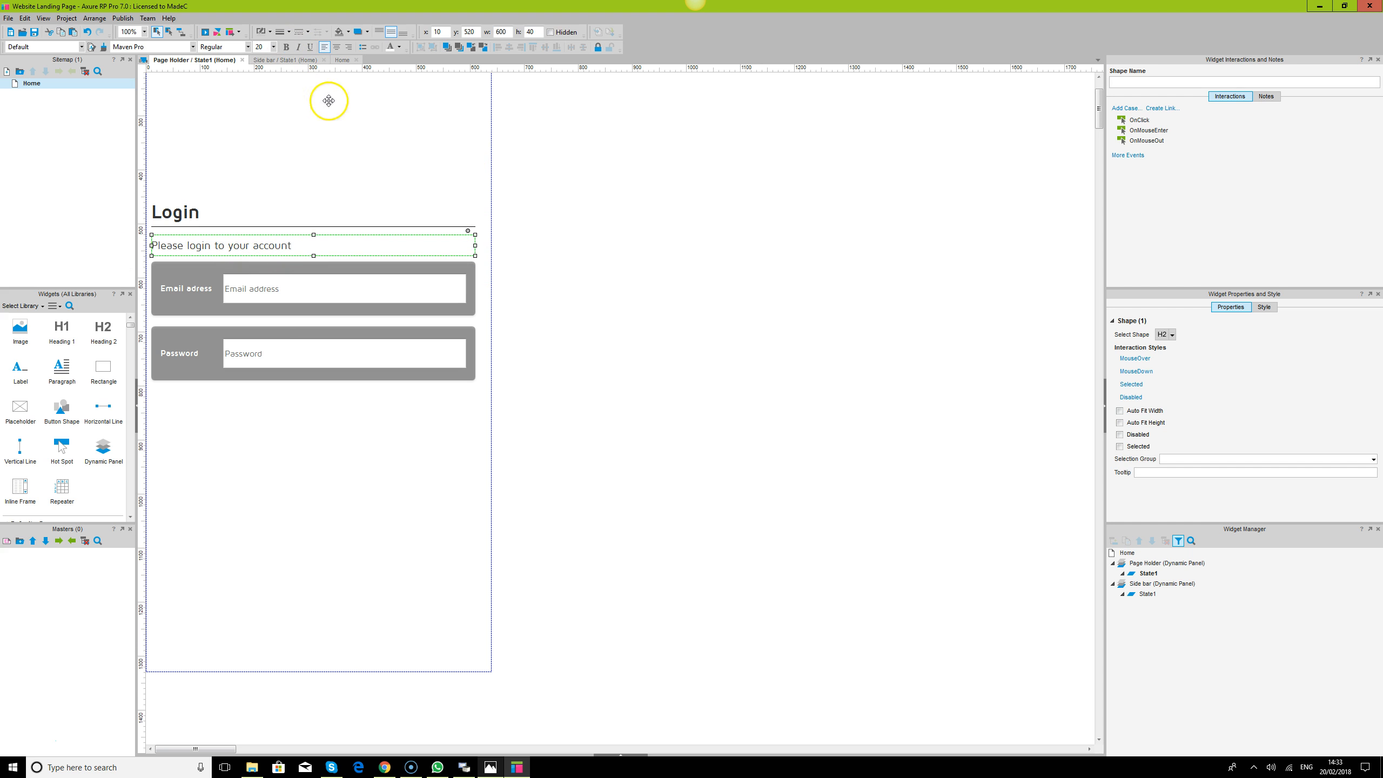
pyautogui.click(617, 384)
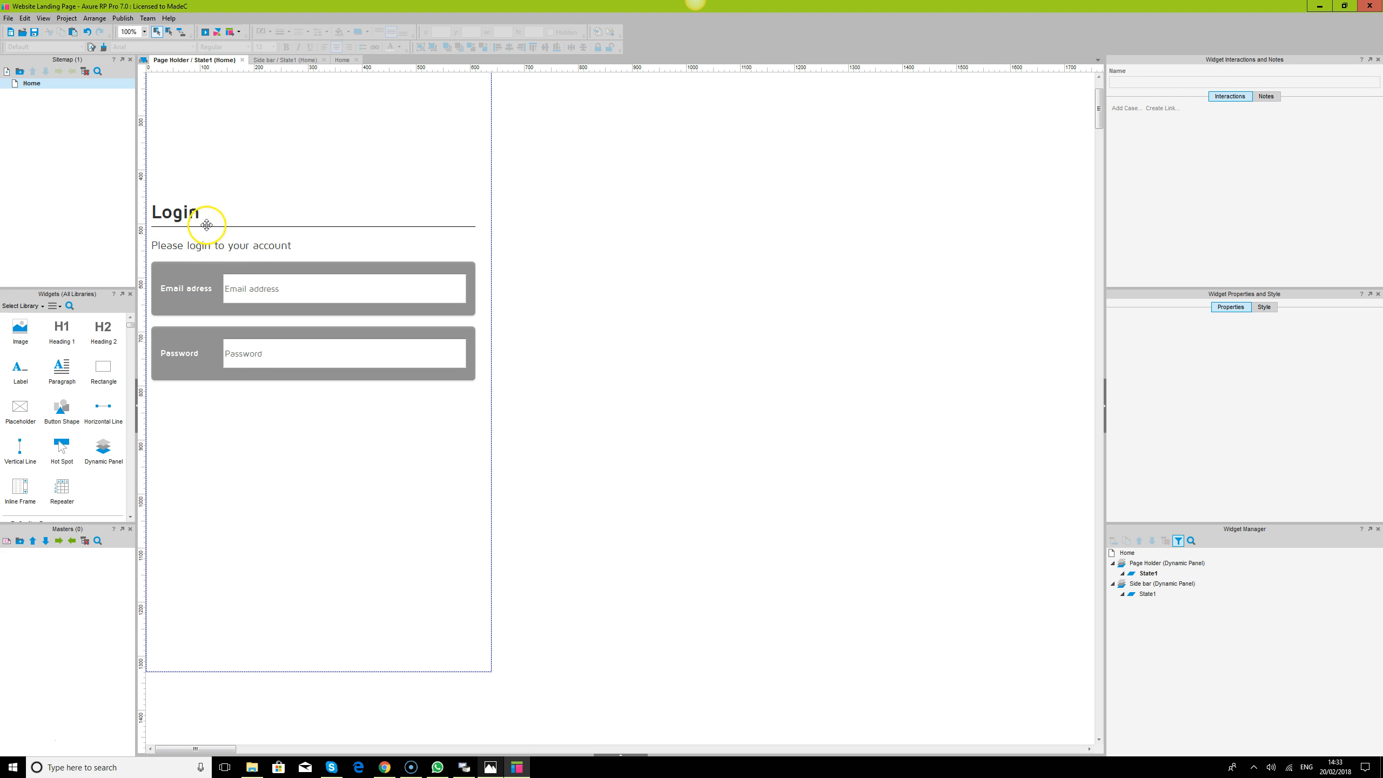
# - Change the line style of the horizontal line beneath the Login heading
pyautogui.click(186, 224)
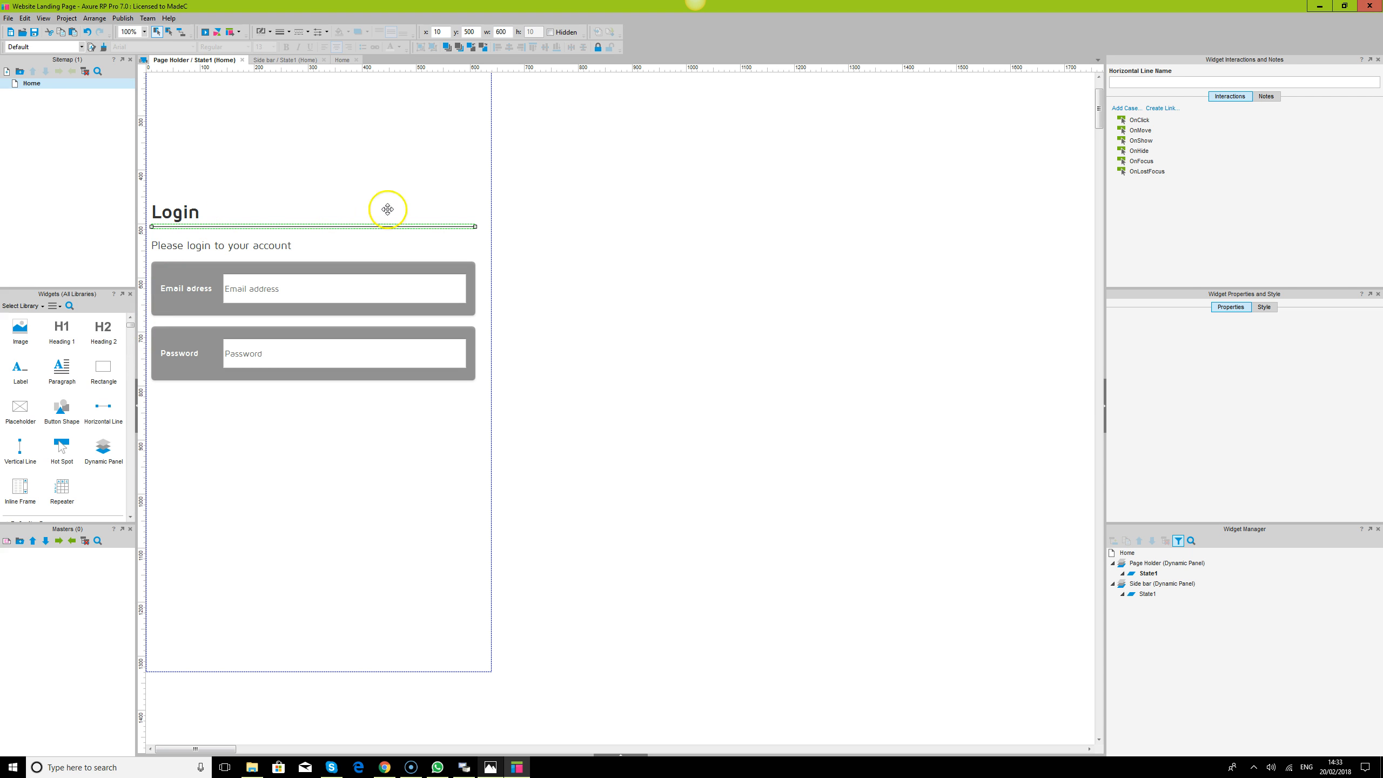
pyautogui.click(303, 33)
pyautogui.click(290, 81)
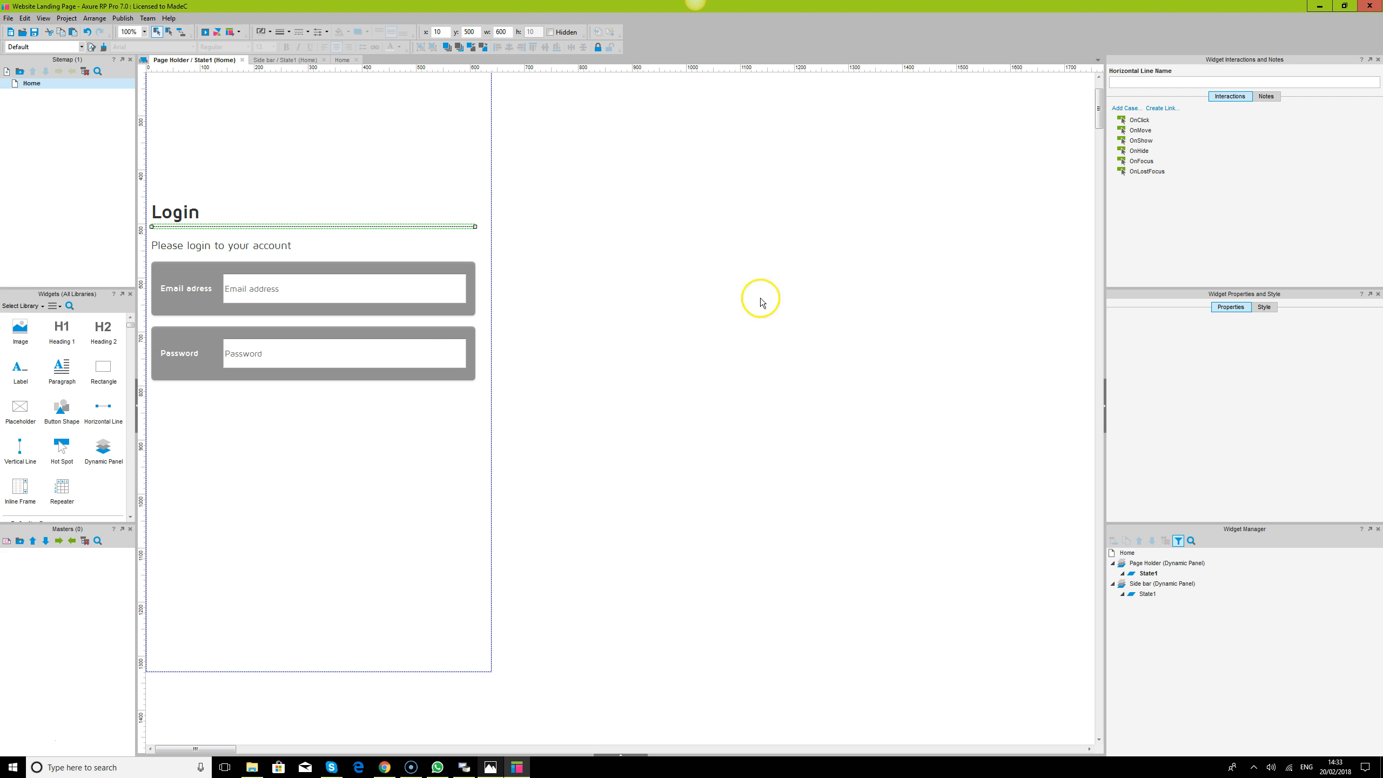
pyautogui.click(759, 300)
pyautogui.click(183, 226)
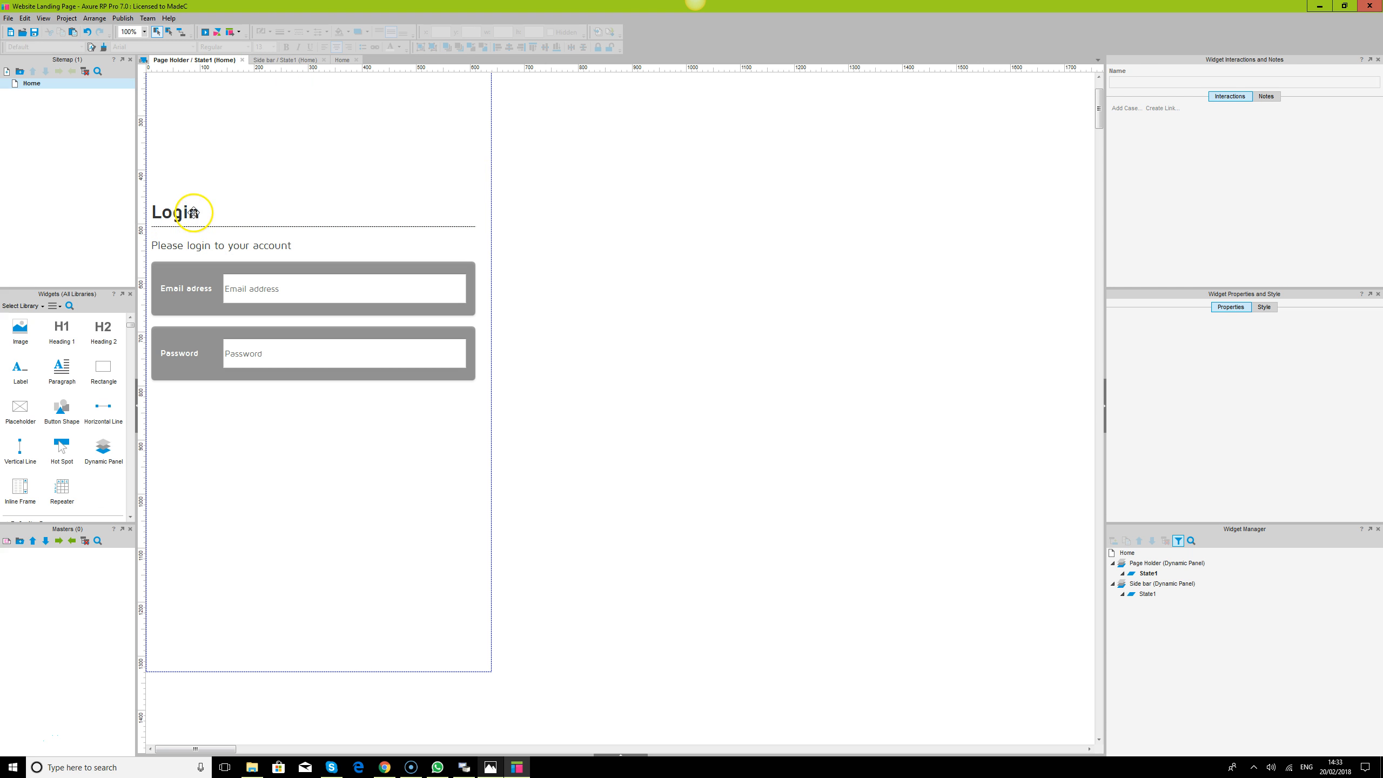
pyautogui.click(735, 320)
pyautogui.click(642, 276)
# - Distribute the Login heading, horizontal line and "Please login to your account" text vertically, and group them
pyautogui.click(191, 210)
pyautogui.keyDown('ctrl'); pyautogui.click(199, 226); pyautogui.keyUp('ctrl')
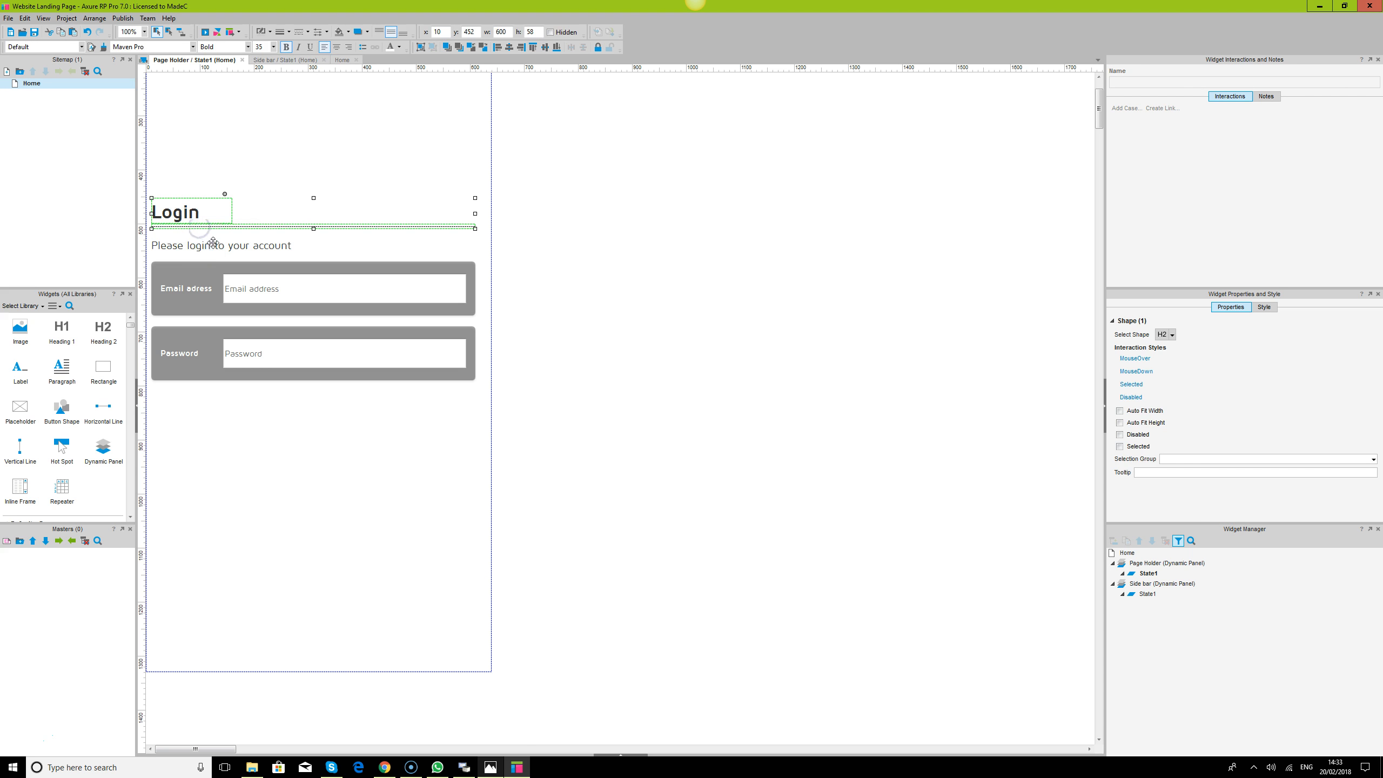
pyautogui.keyDown('ctrl'); pyautogui.click(223, 248); pyautogui.keyUp('ctrl')
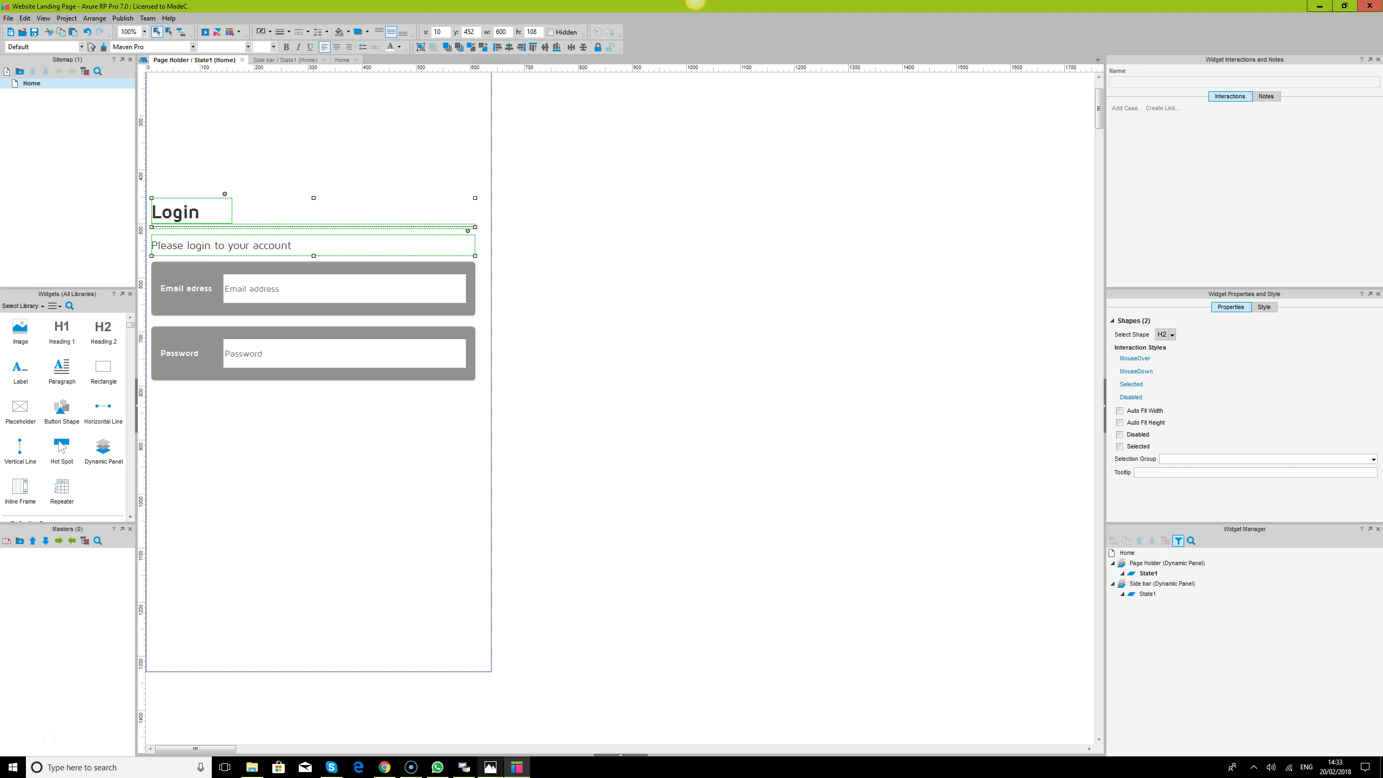
pyautogui.click(583, 48)
pyautogui.click(420, 48)
# - Distribute the heading group, email group and password group evenly in the vertical direction
pyautogui.click(210, 273)
pyautogui.keyDown('ctrl'); pyautogui.click(217, 338); pyautogui.keyUp('ctrl')
pyautogui.keyDown('ctrl'); pyautogui.click(187, 217); pyautogui.keyUp('ctrl')
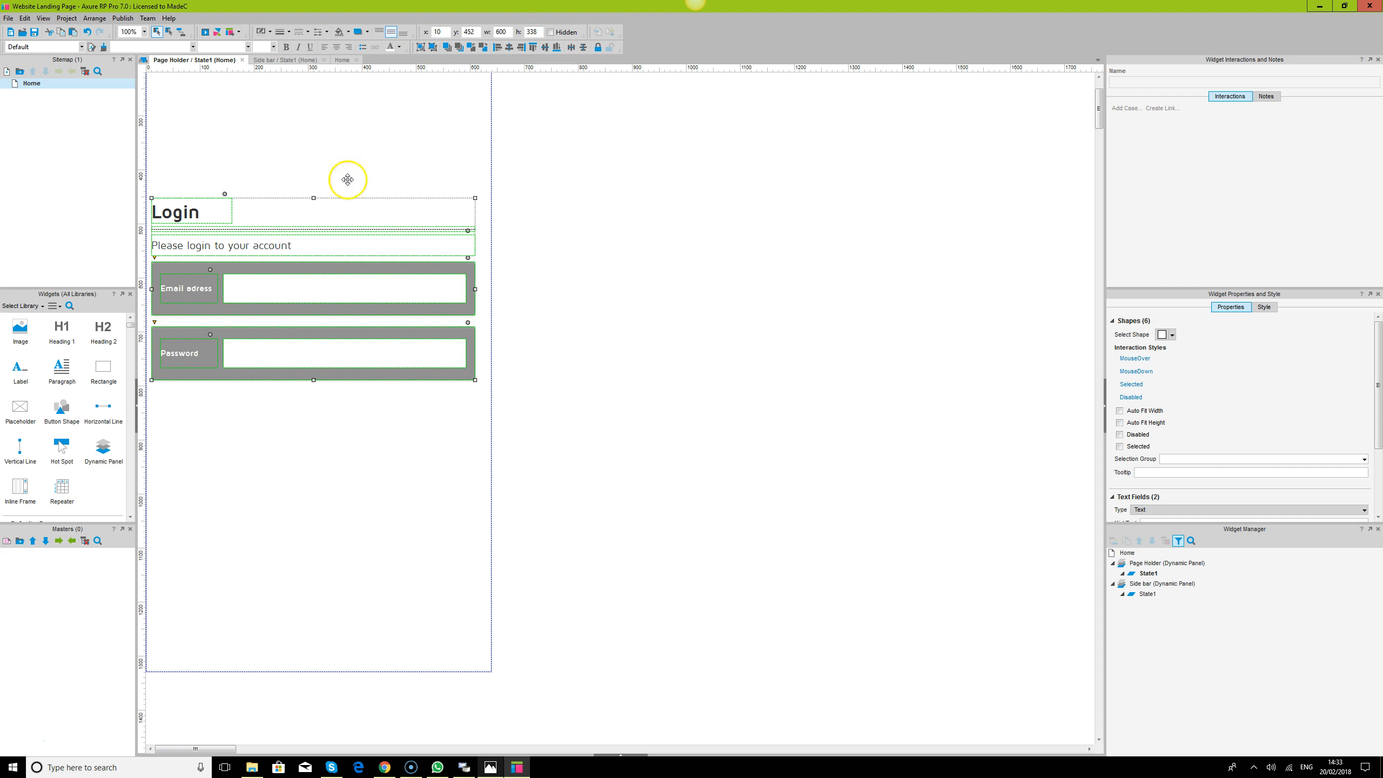
pyautogui.click(583, 48)
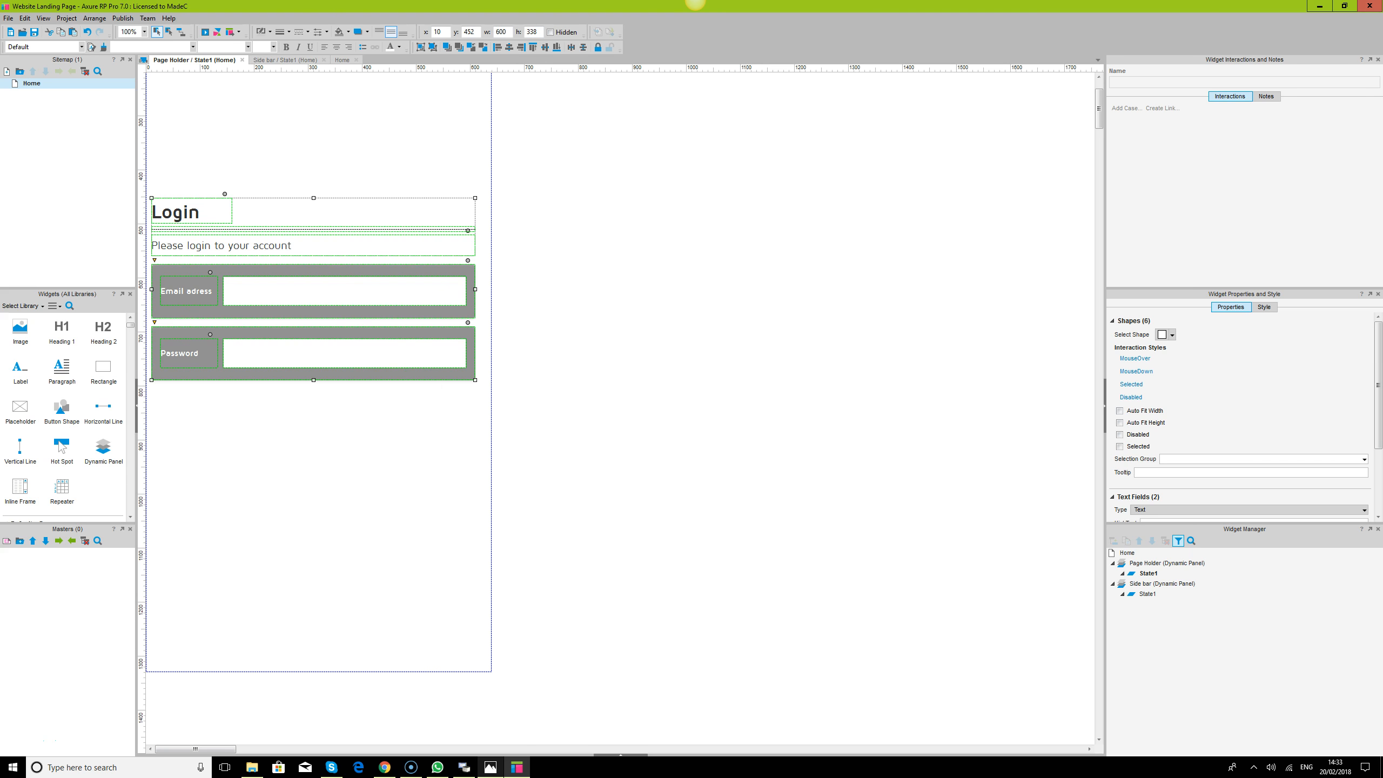
# - Centre the complete login form within the page holder
pyautogui.click(448, 129)
pyautogui.click(188, 219)
pyautogui.click(512, 49)
pyautogui.click(508, 50)
pyautogui.click(756, 256)
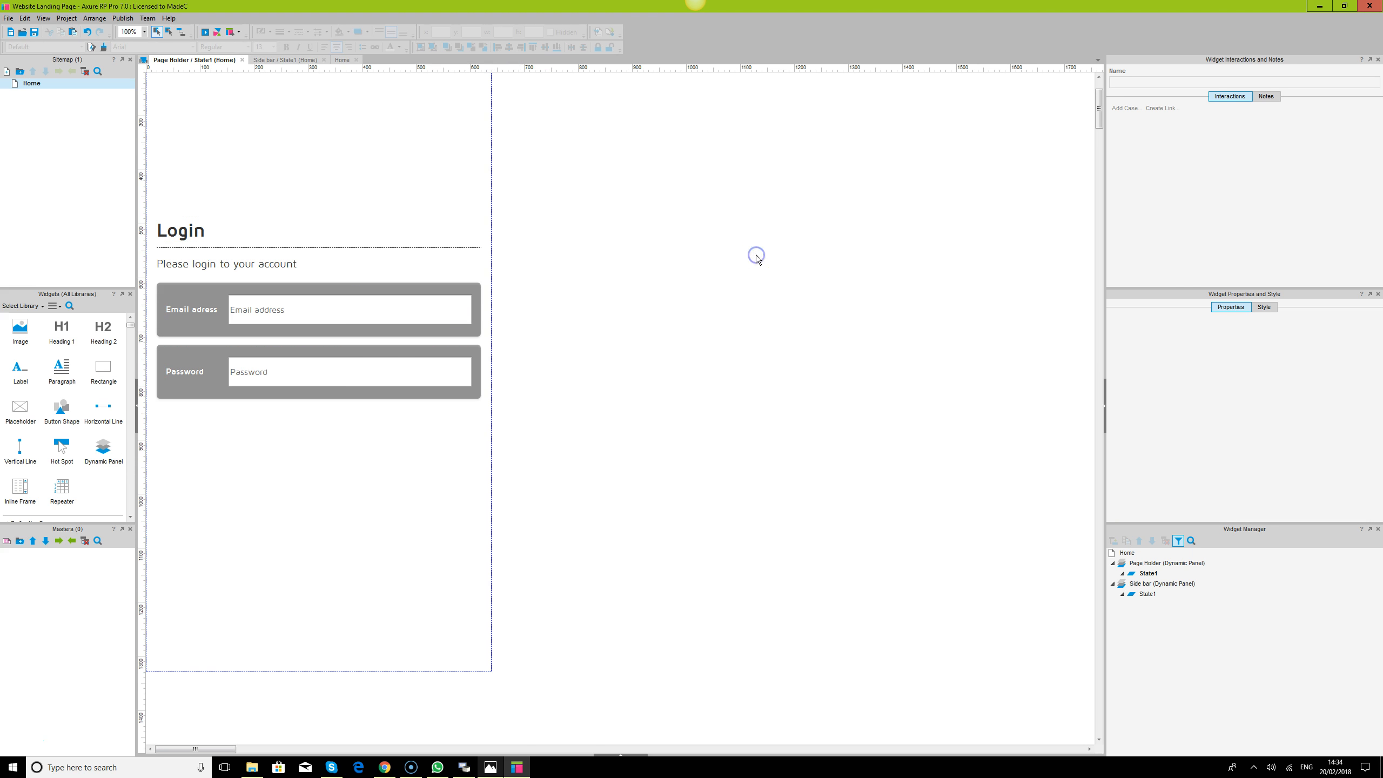
# - Switch to Chrome, reload the Home page preview to check the login form, and return to Axure RP
pyautogui.click(384, 767)
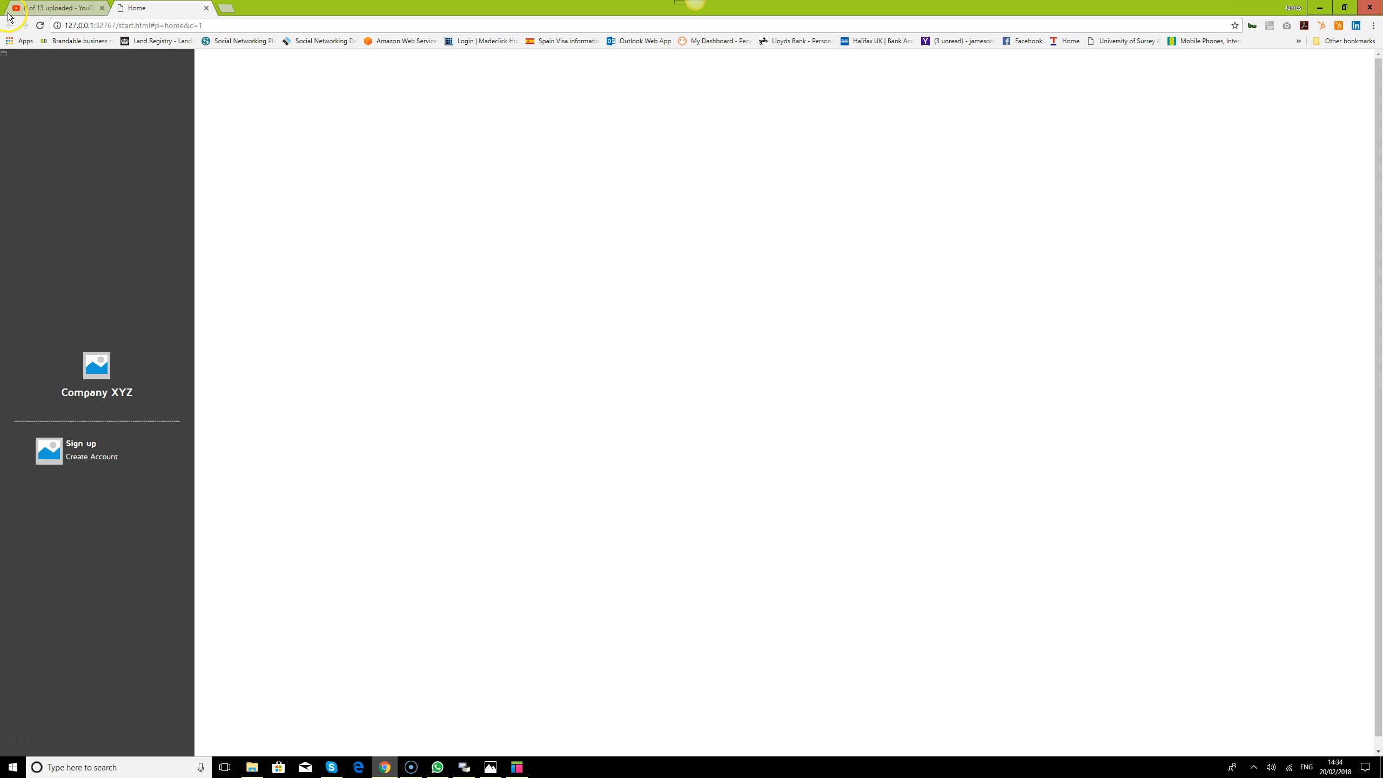
pyautogui.click(44, 26)
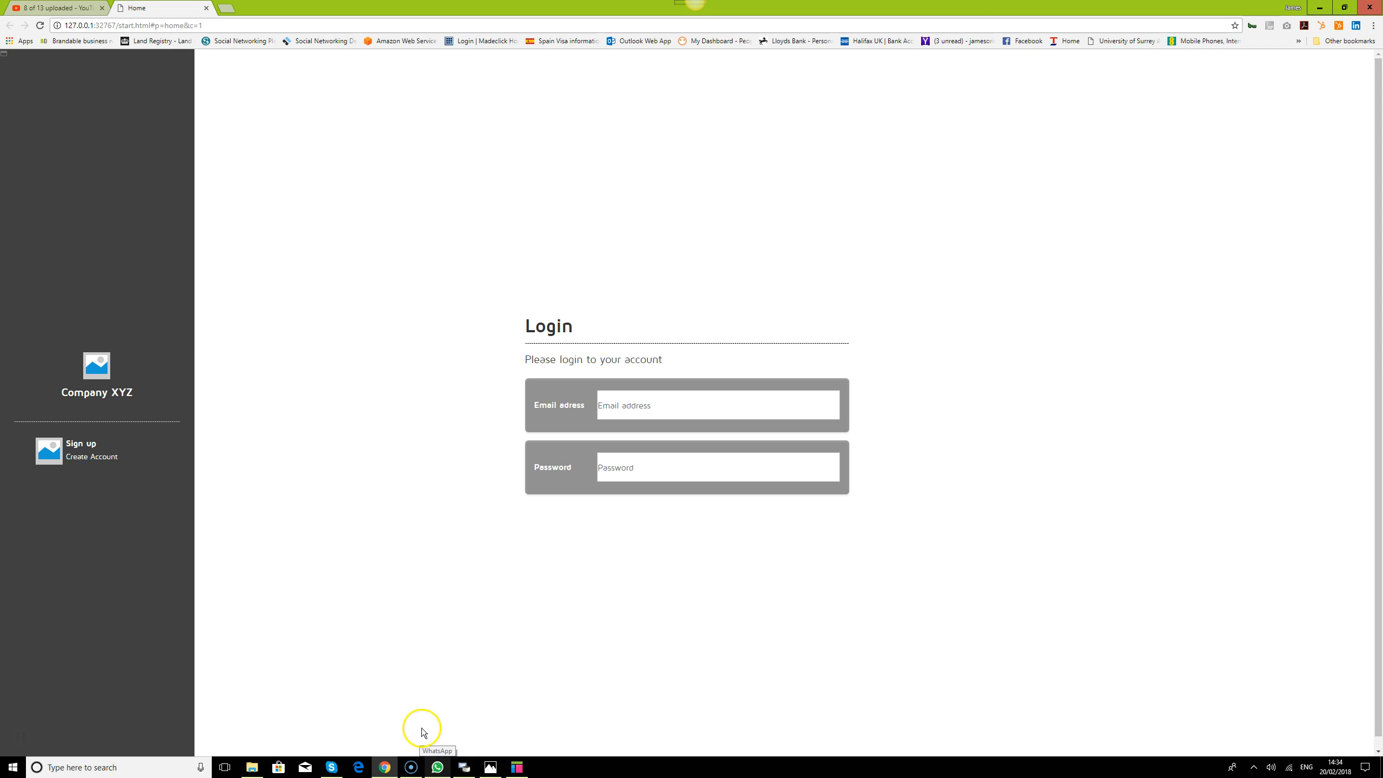
pyautogui.click(517, 767)
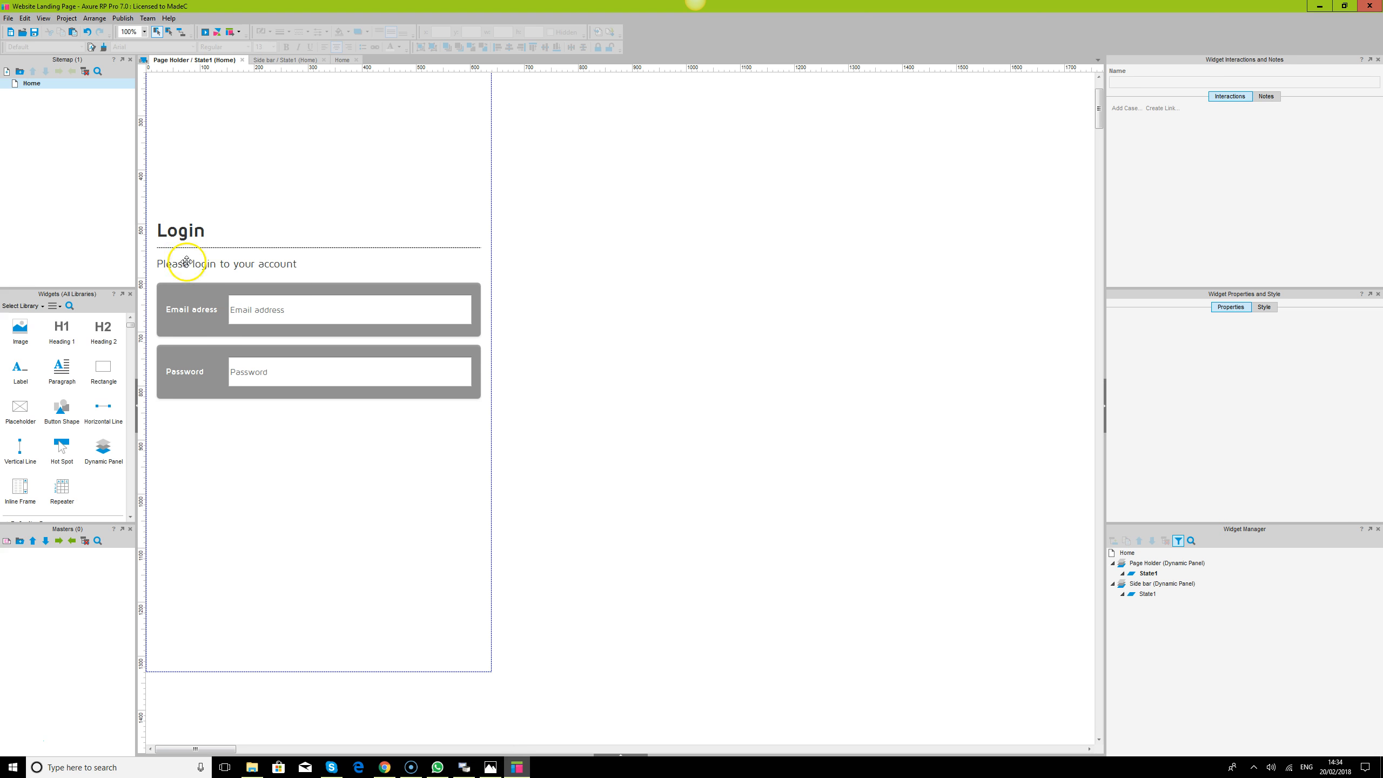
# - On the Home page, widen the Side bar panel to 450 px and move the Page Holder panel to x 450
pyautogui.doubleClick(27, 86)
pyautogui.click(370, 307)
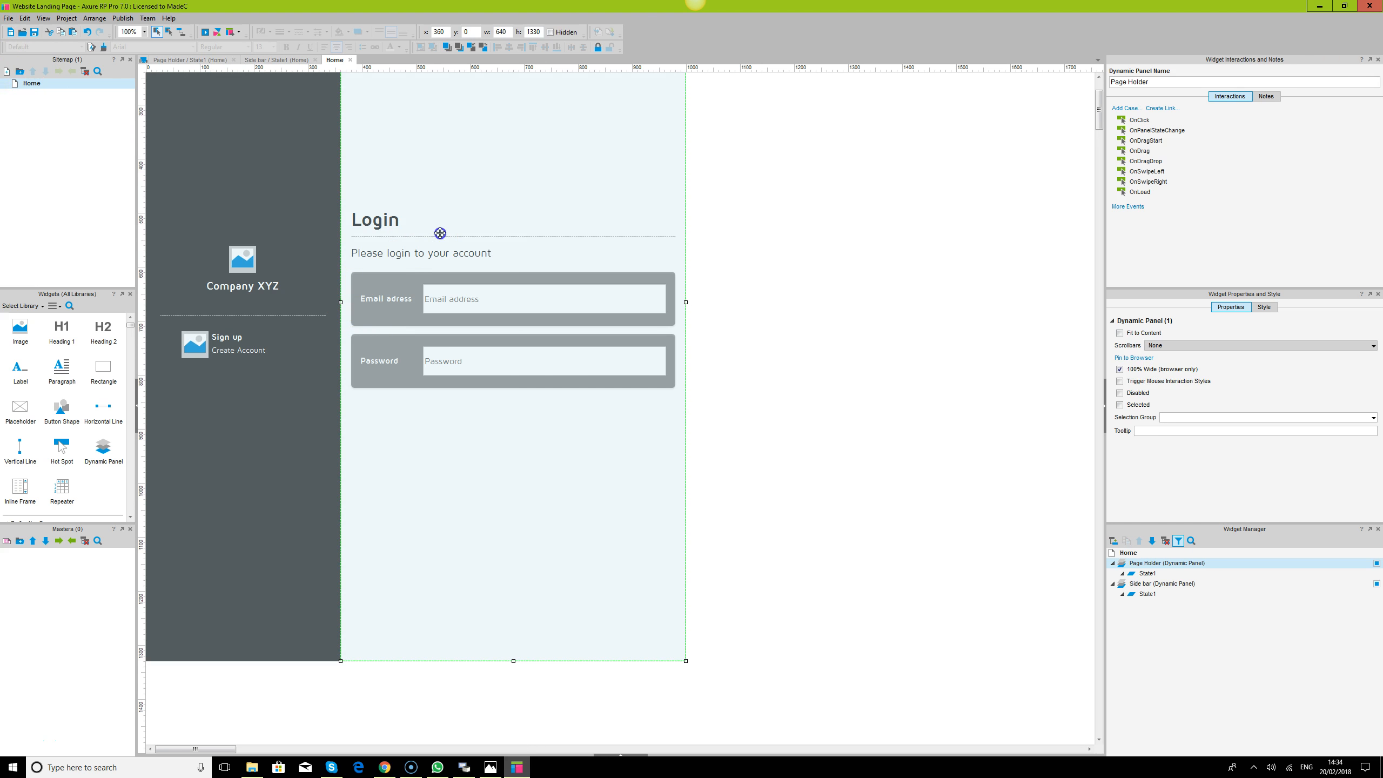
pyautogui.click(285, 286)
pyautogui.moveTo(340, 303); pyautogui.dragTo(390, 302)
pyautogui.click(453, 282)
pyautogui.moveTo(432, 279); pyautogui.dragTo(479, 279)
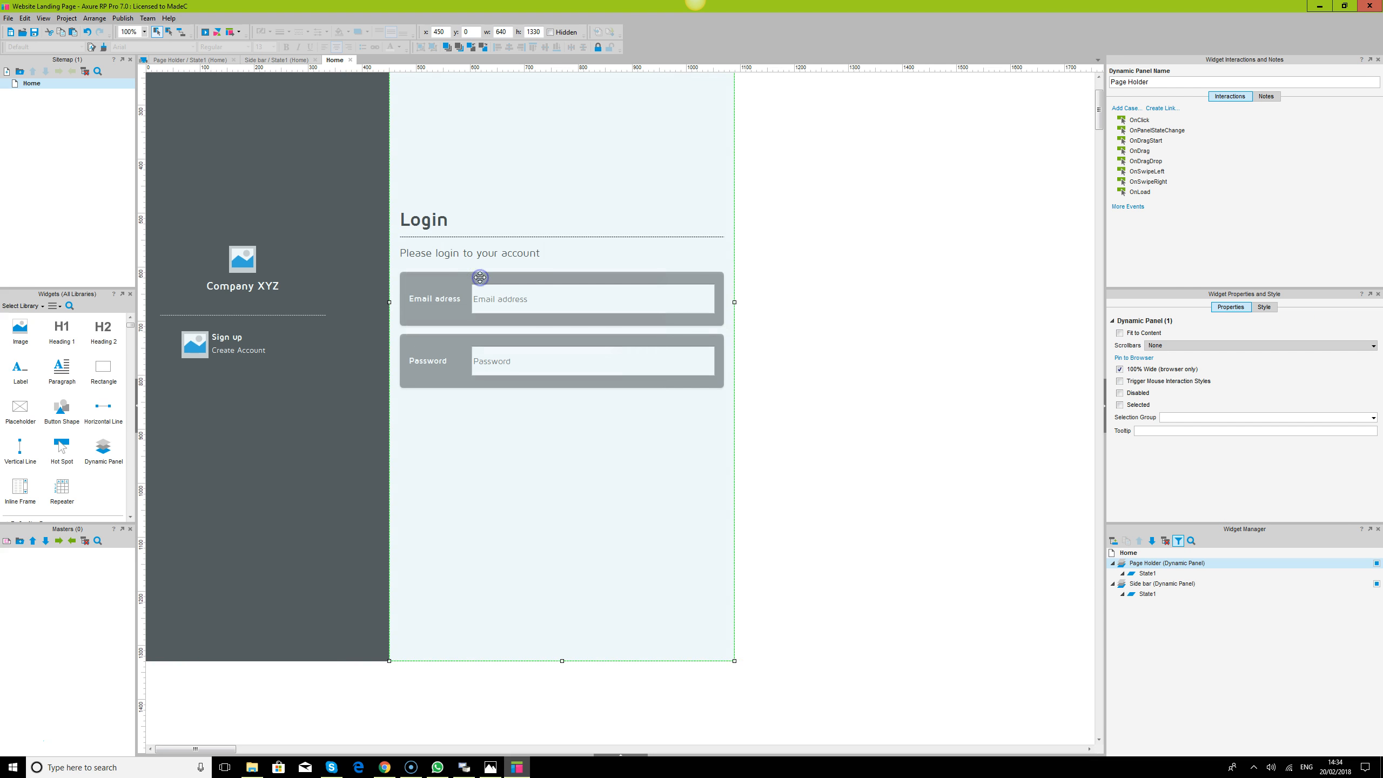
pyautogui.click(841, 282)
# - Open State1 of the Side bar panel and centre all its content horizontally on the widened background
pyautogui.click(324, 306)
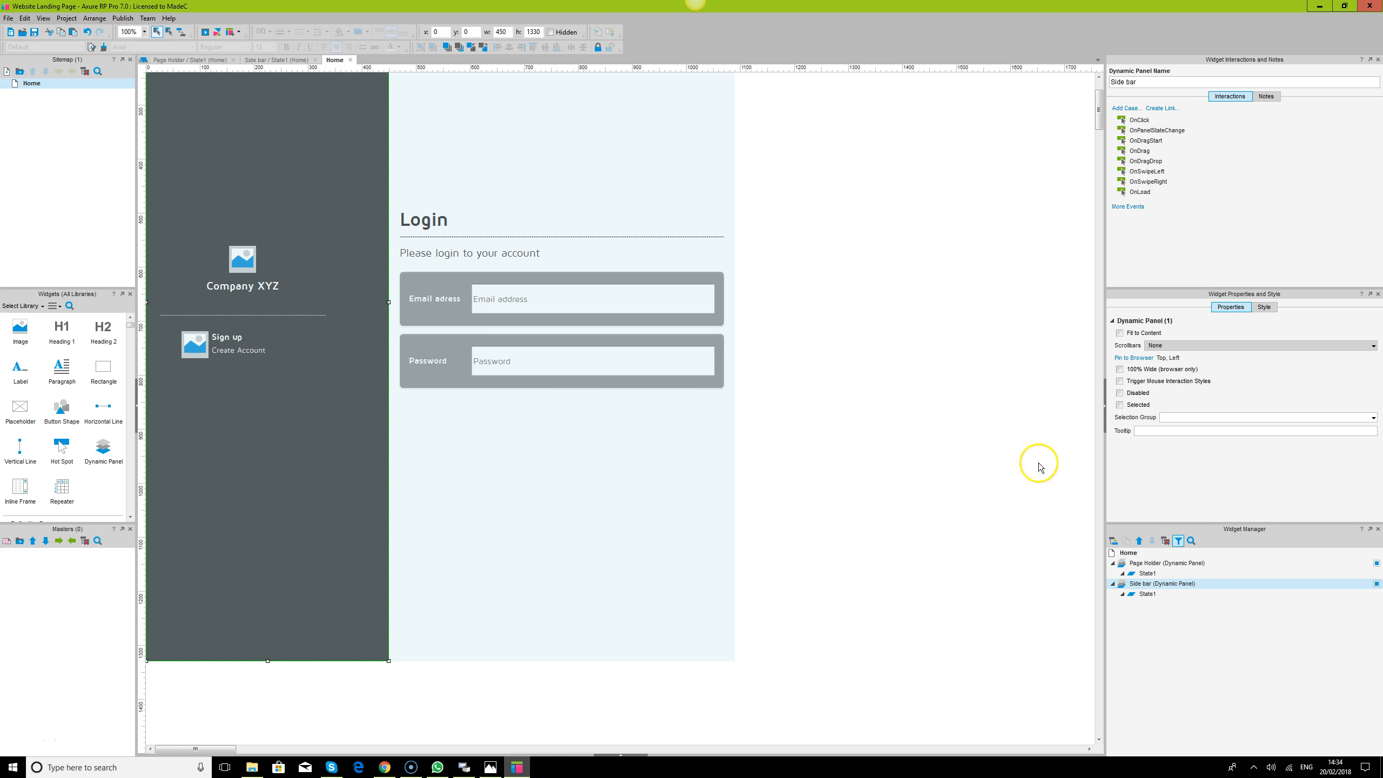
pyautogui.click(1146, 595)
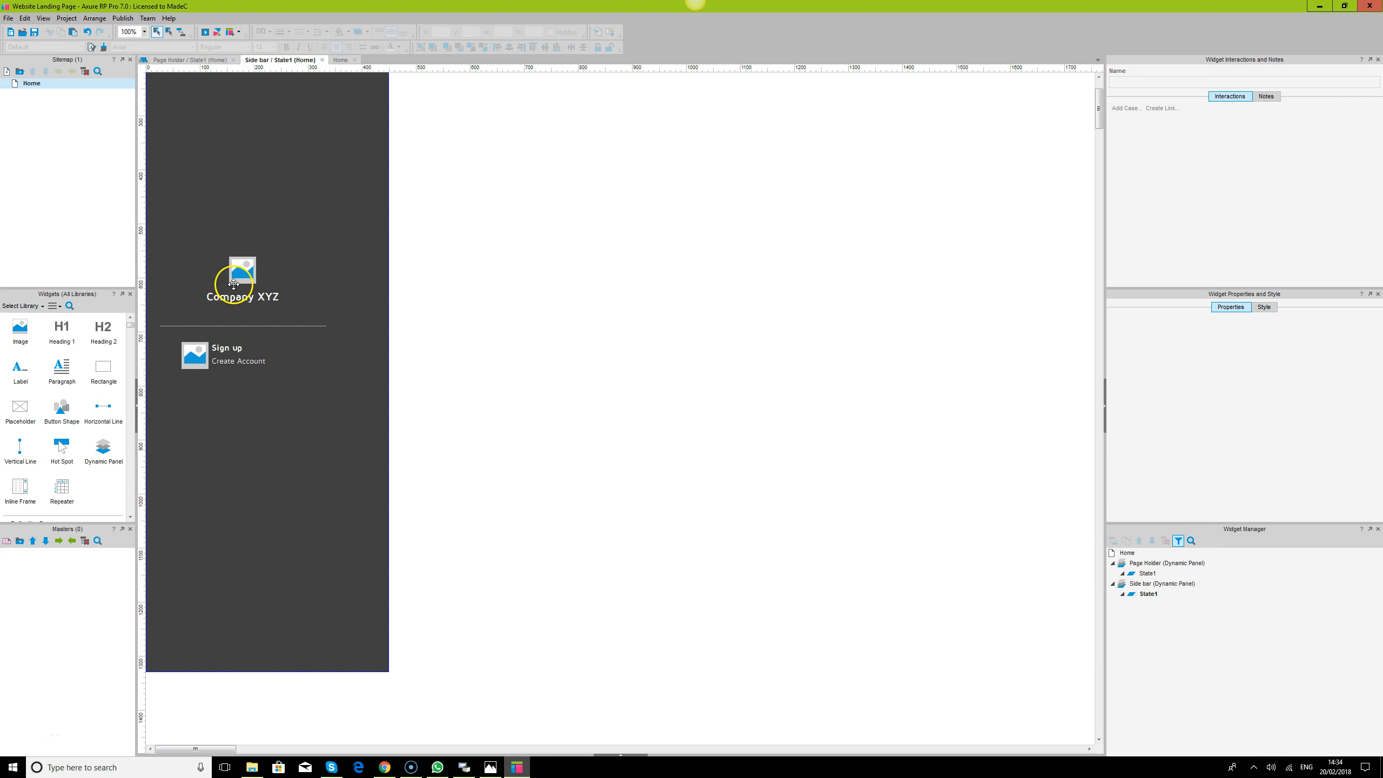
pyautogui.click(234, 284)
pyautogui.click(345, 282)
pyautogui.click(247, 299)
pyautogui.click(459, 223)
pyautogui.click(294, 209)
pyautogui.moveTo(341, 313); pyautogui.dragTo(389, 313)
pyautogui.hotkey('ctrl', 'a')
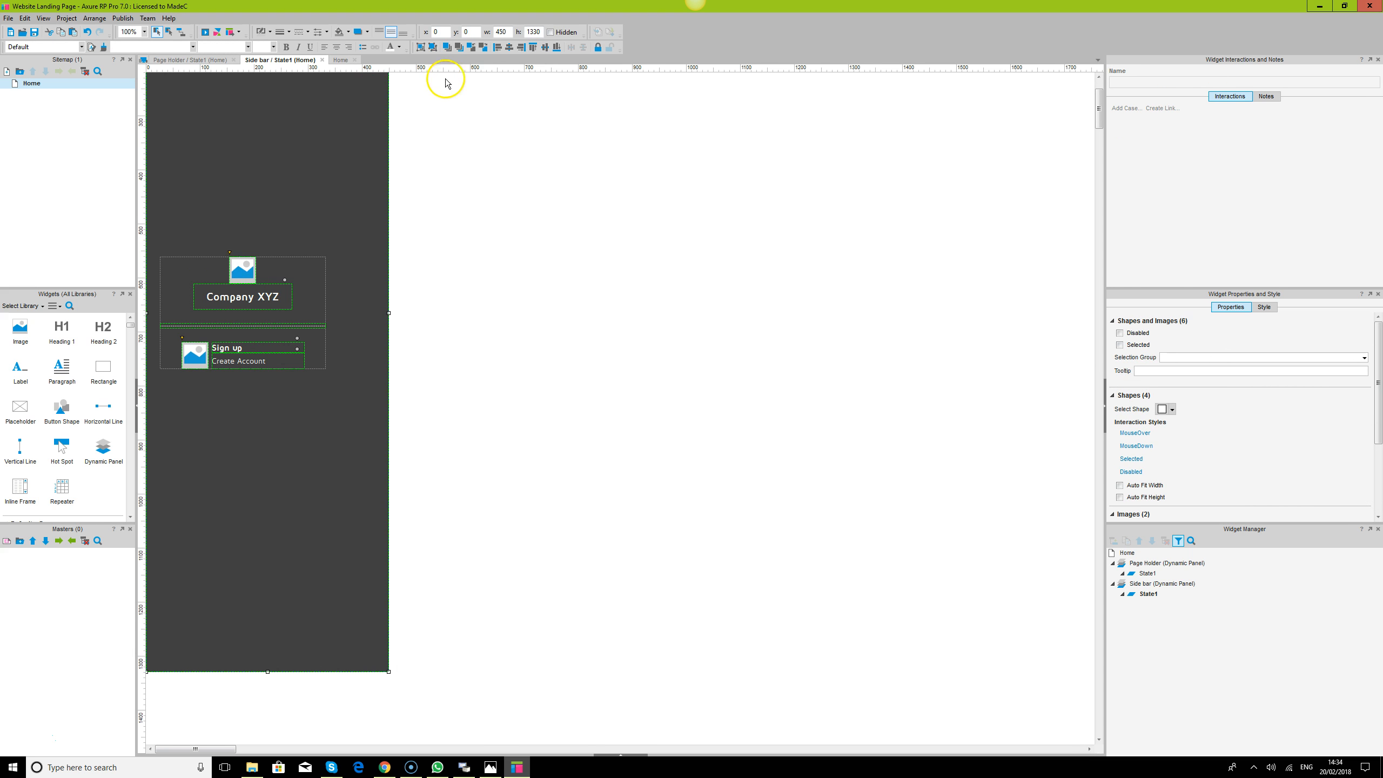
pyautogui.click(509, 47)
pyautogui.click(723, 336)
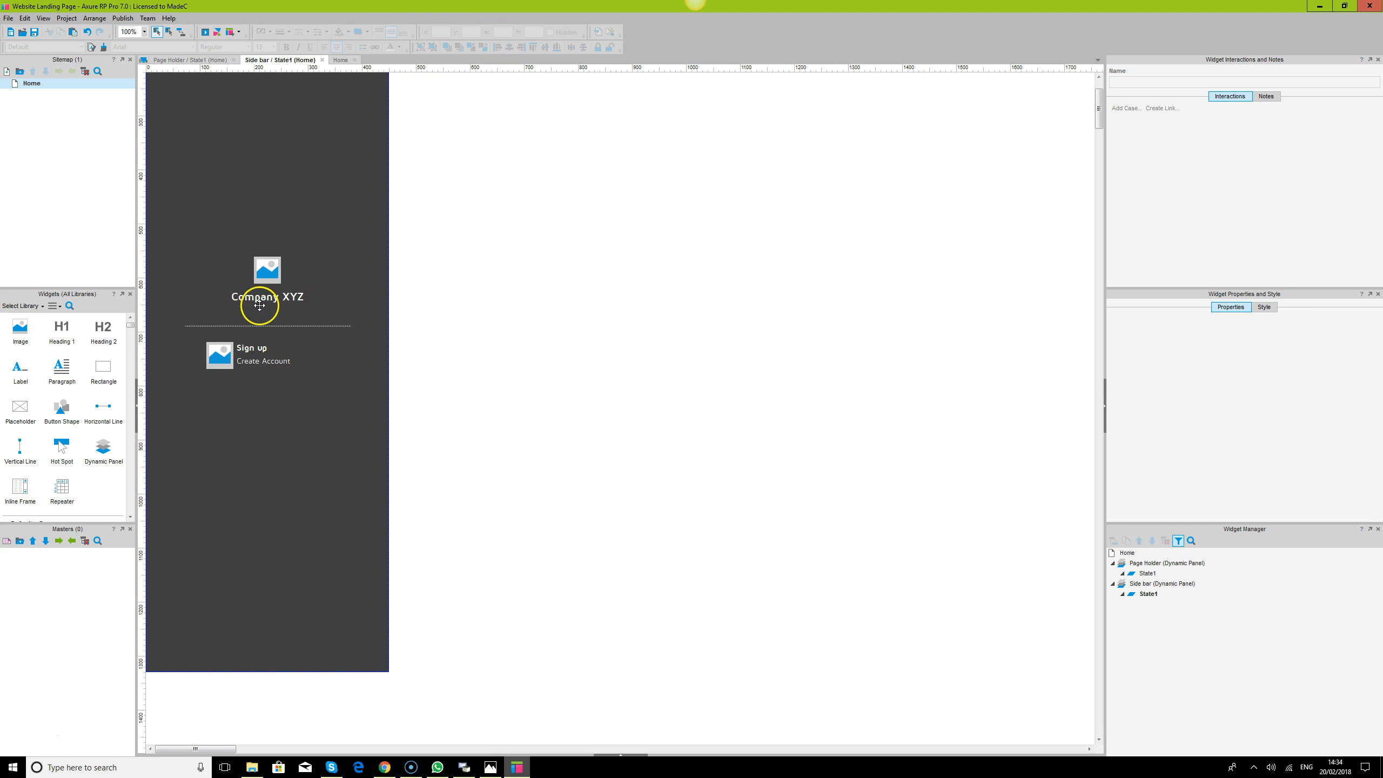
# - Ungroup the side bar content and lengthen the divider line at both ends to about 410 px wide
pyautogui.click(260, 298)
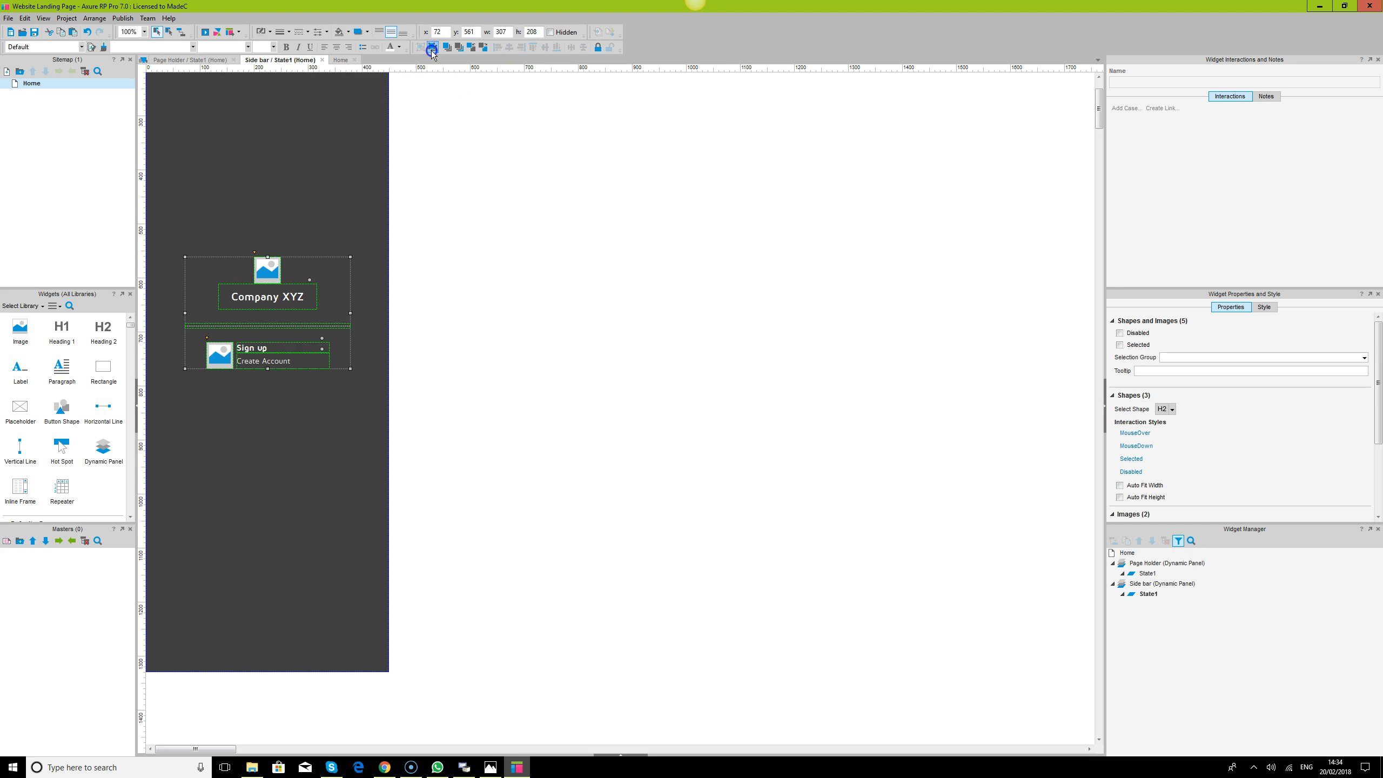
pyautogui.click(226, 340)
pyautogui.click(240, 326)
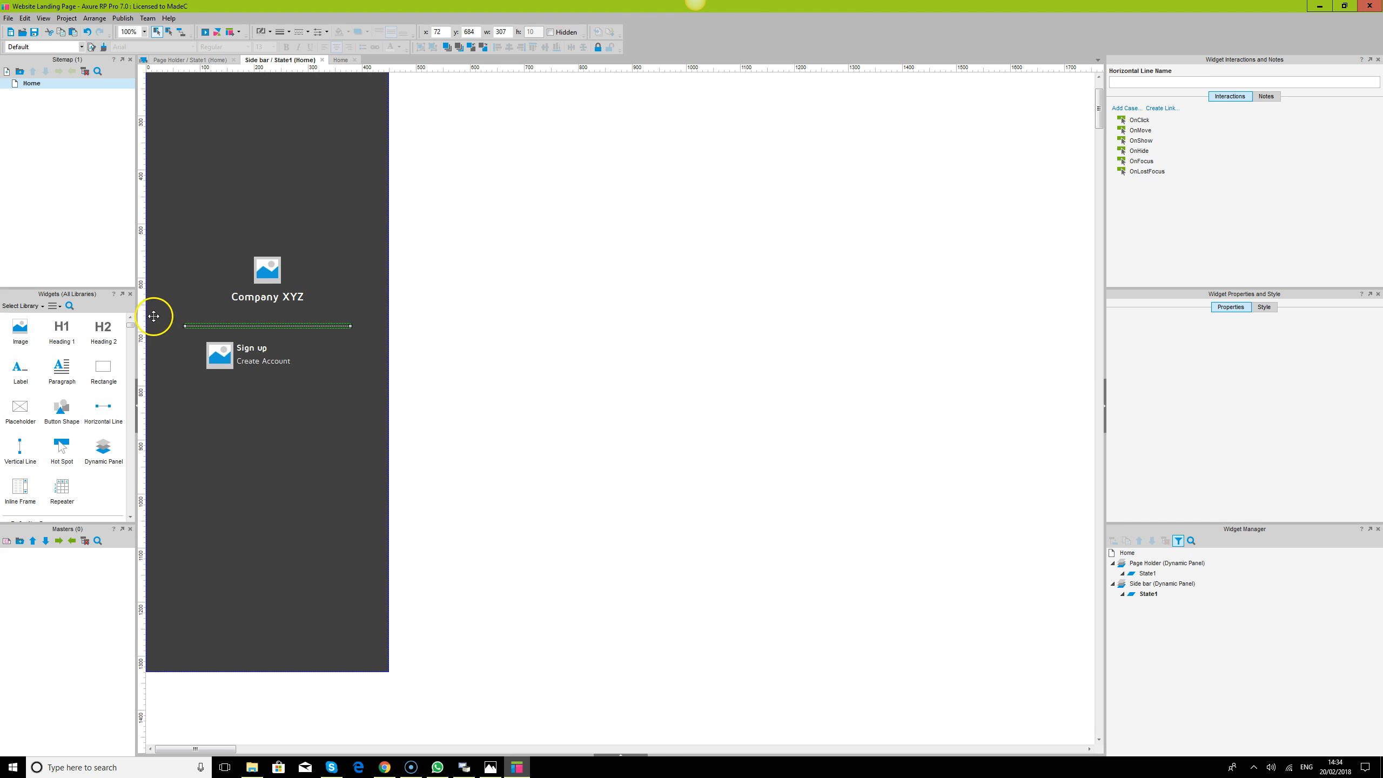
pyautogui.moveTo(185, 325); pyautogui.dragTo(157, 325)
pyautogui.moveTo(351, 326); pyautogui.dragTo(378, 326)
# - Move the company logo and name group down, closer to the divider line
pyautogui.click(256, 351)
pyautogui.click(264, 283)
pyautogui.moveTo(268, 272); pyautogui.dragTo(264, 310)
pyautogui.click(263, 305)
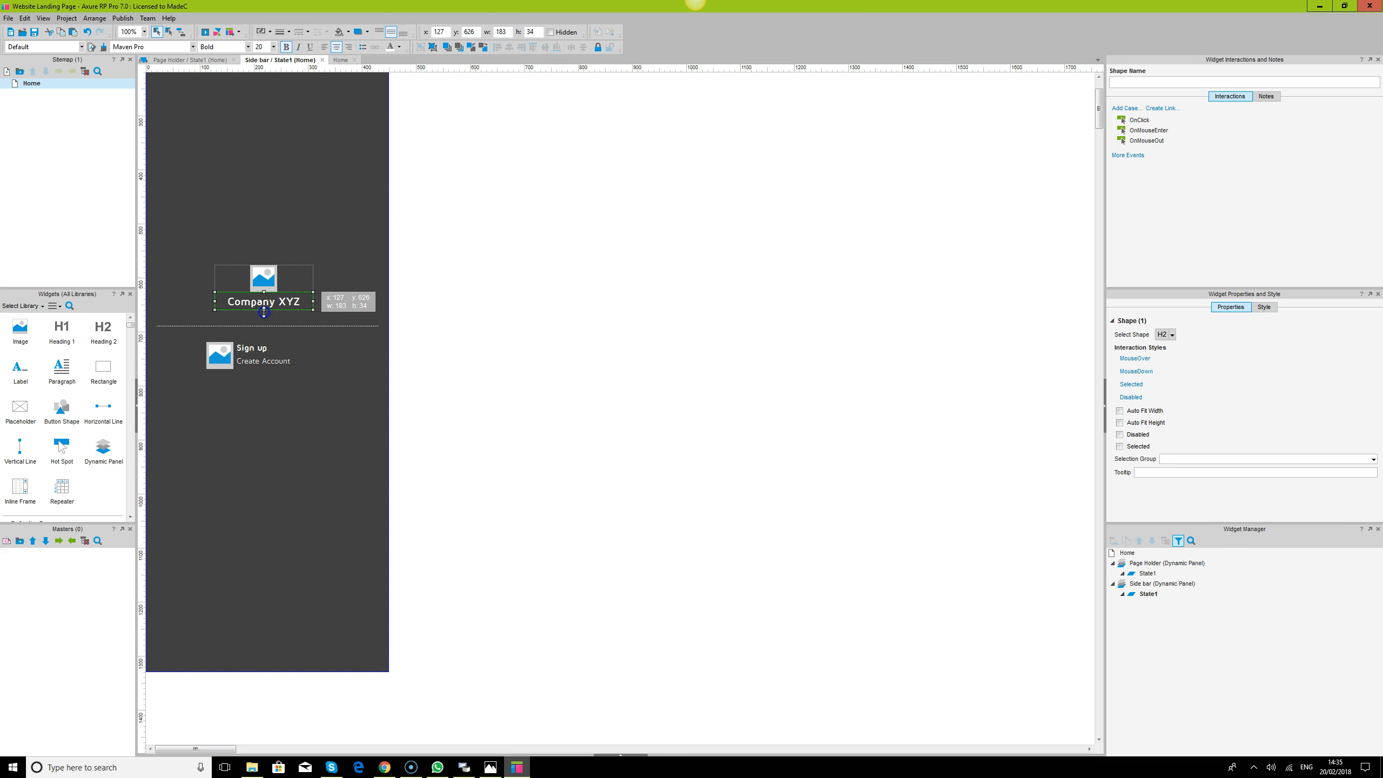
pyautogui.hotkey('ctrl', 'z')
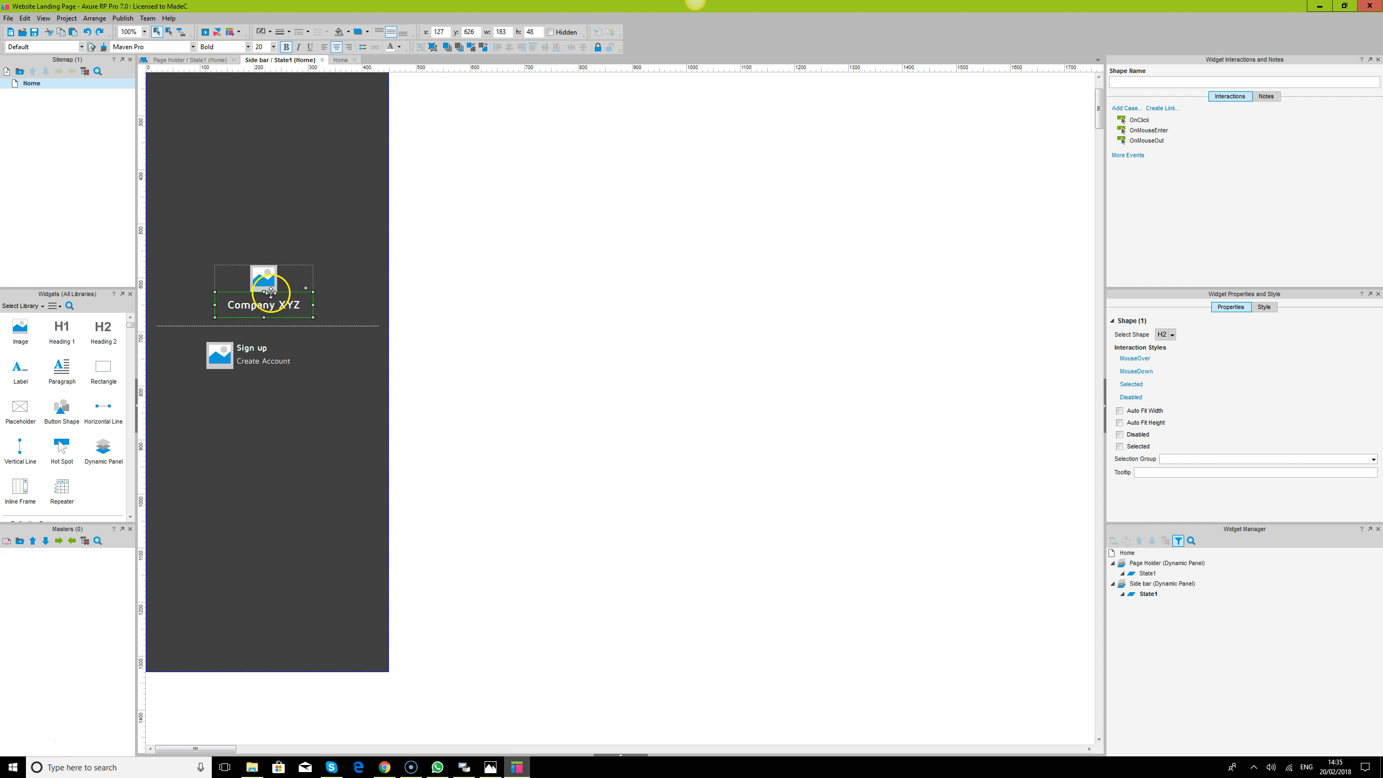
pyautogui.moveTo(266, 281); pyautogui.dragTo(255, 292)
pyautogui.hotkey('ctrl', 'z')
pyautogui.click(262, 286)
# - Distribute the company group, divider line and sign-up group evenly in the vertical direction and align their centres
pyautogui.click(235, 352)
pyautogui.keyDown('ctrl'); pyautogui.click(258, 291); pyautogui.keyUp('ctrl')
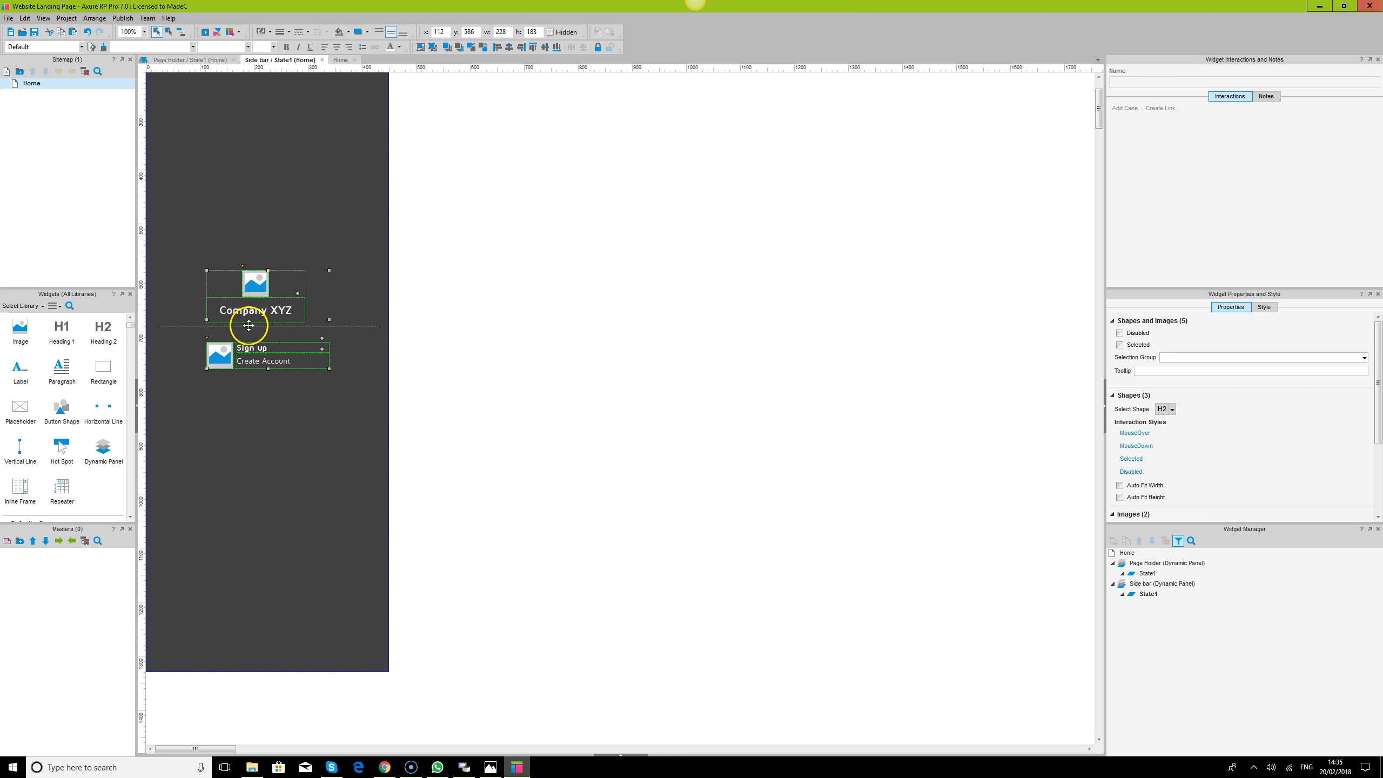
pyautogui.keyDown('ctrl'); pyautogui.click(250, 325); pyautogui.keyUp('ctrl')
pyautogui.click(583, 48)
pyautogui.click(509, 49)
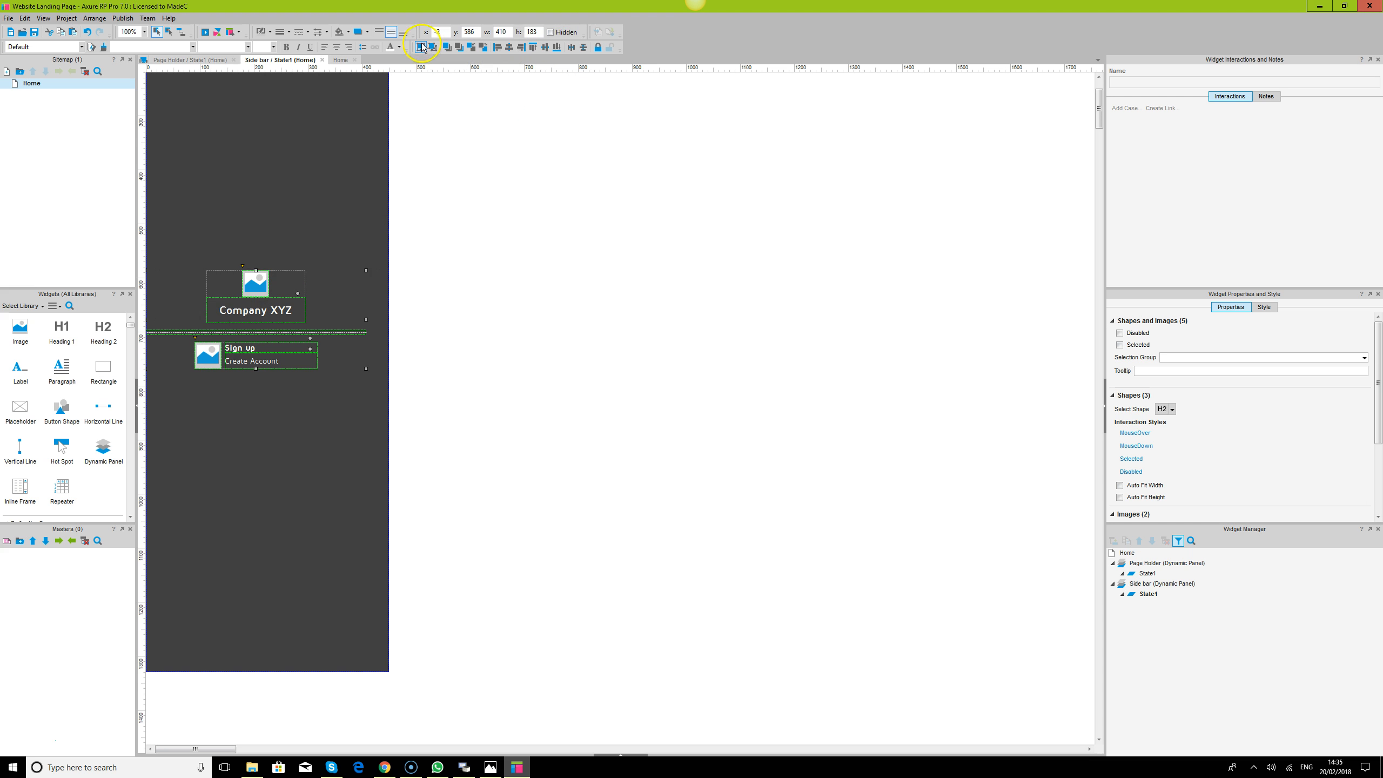
# - Group the side bar content and centre it horizontally and vertically on the side bar background
pyautogui.keyDown('ctrl'); pyautogui.click(324, 195); pyautogui.keyUp('ctrl')
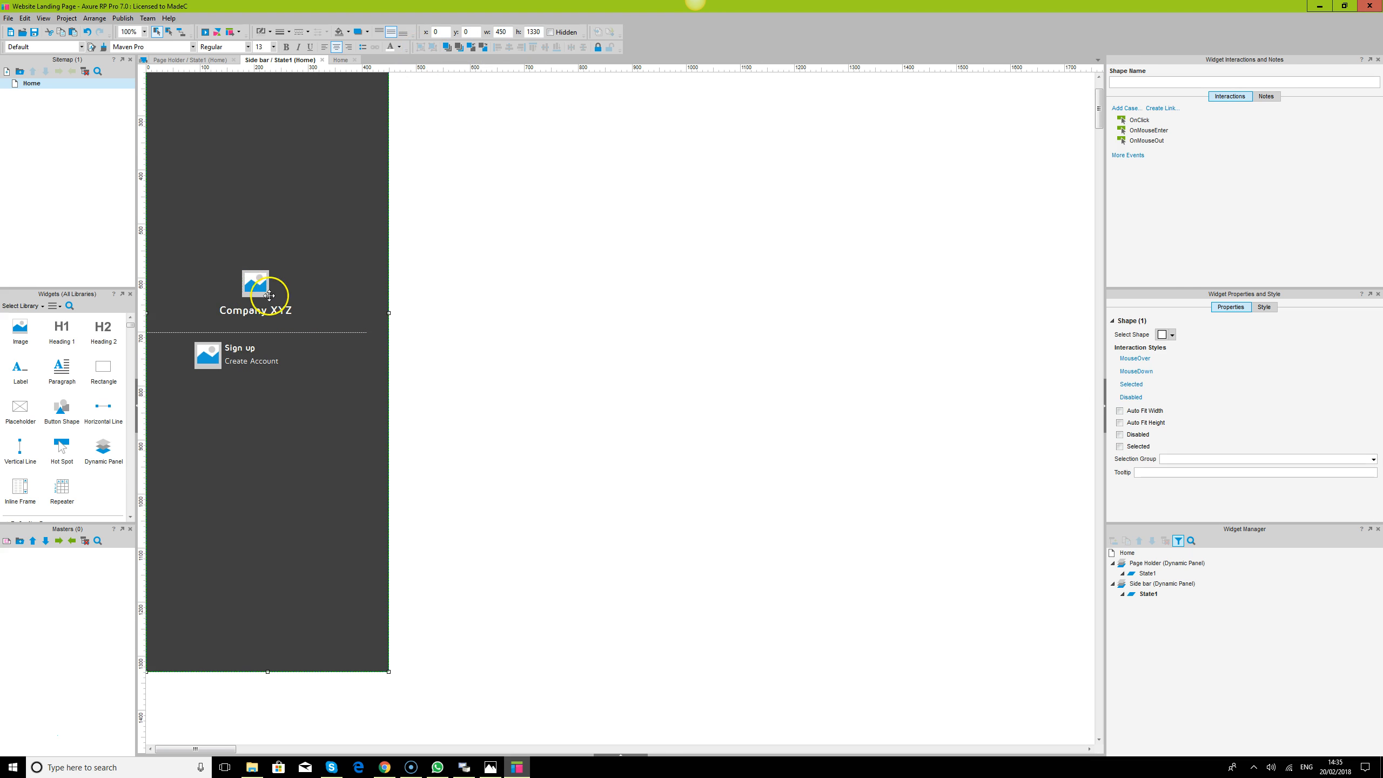
pyautogui.click(509, 48)
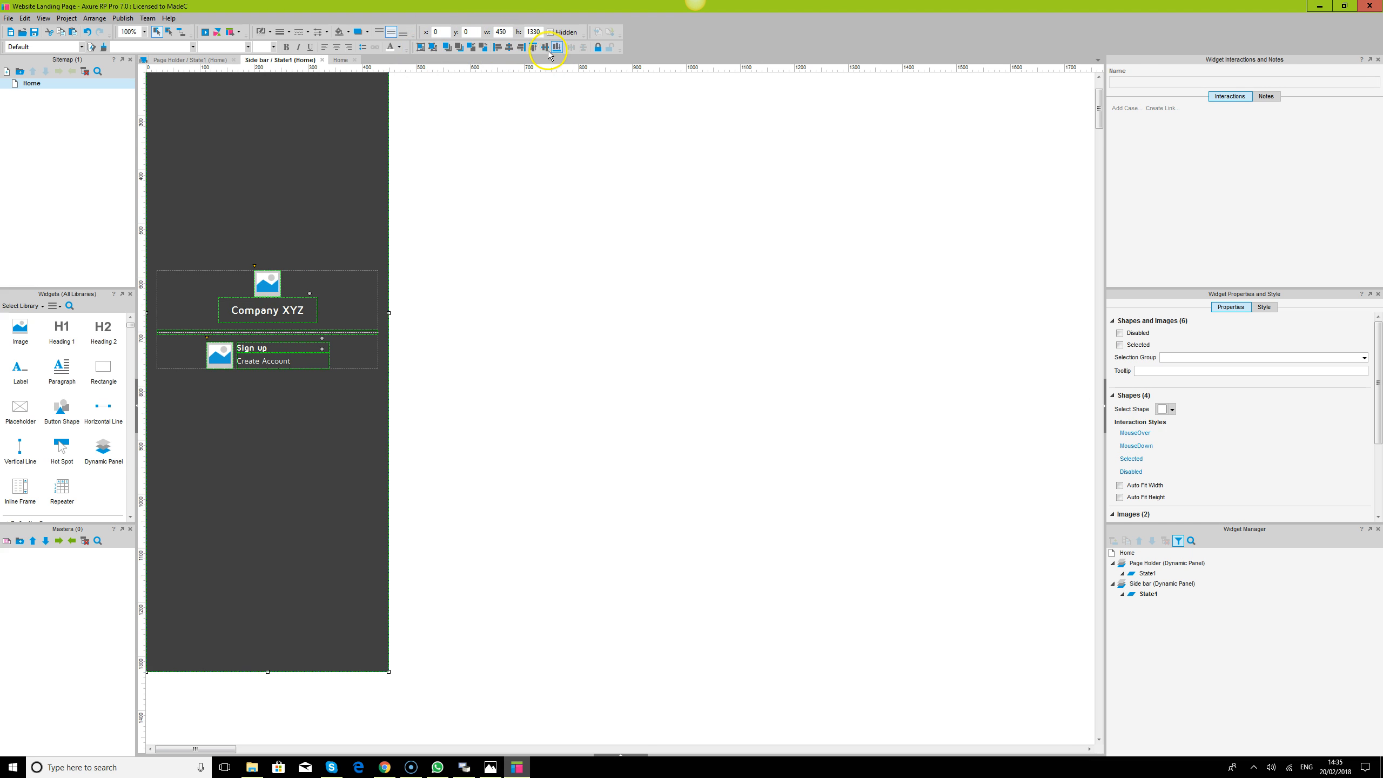
pyautogui.click(545, 48)
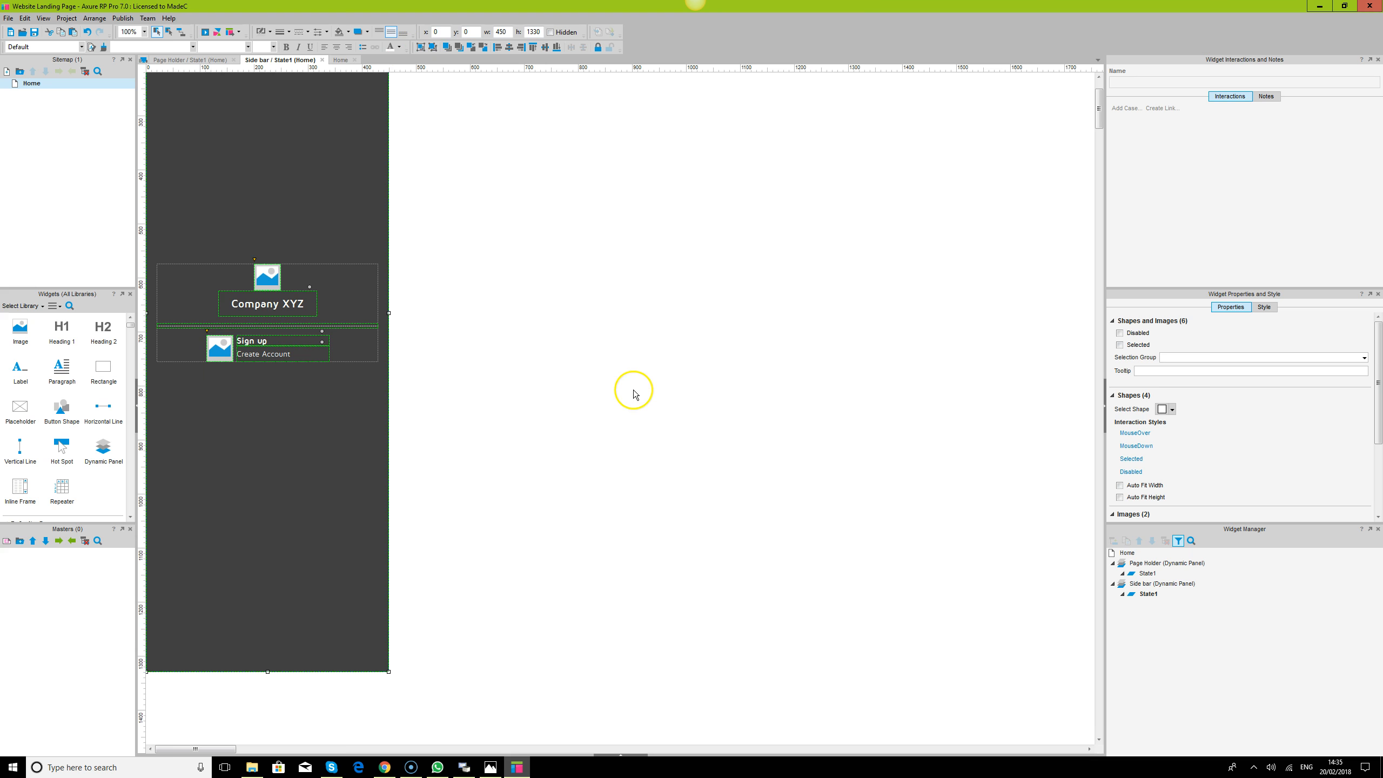
# - Switch to Chrome, reload the Home page preview to check the side bar layout, and return to Axure RP
pyautogui.scroll(3, 364, 241)
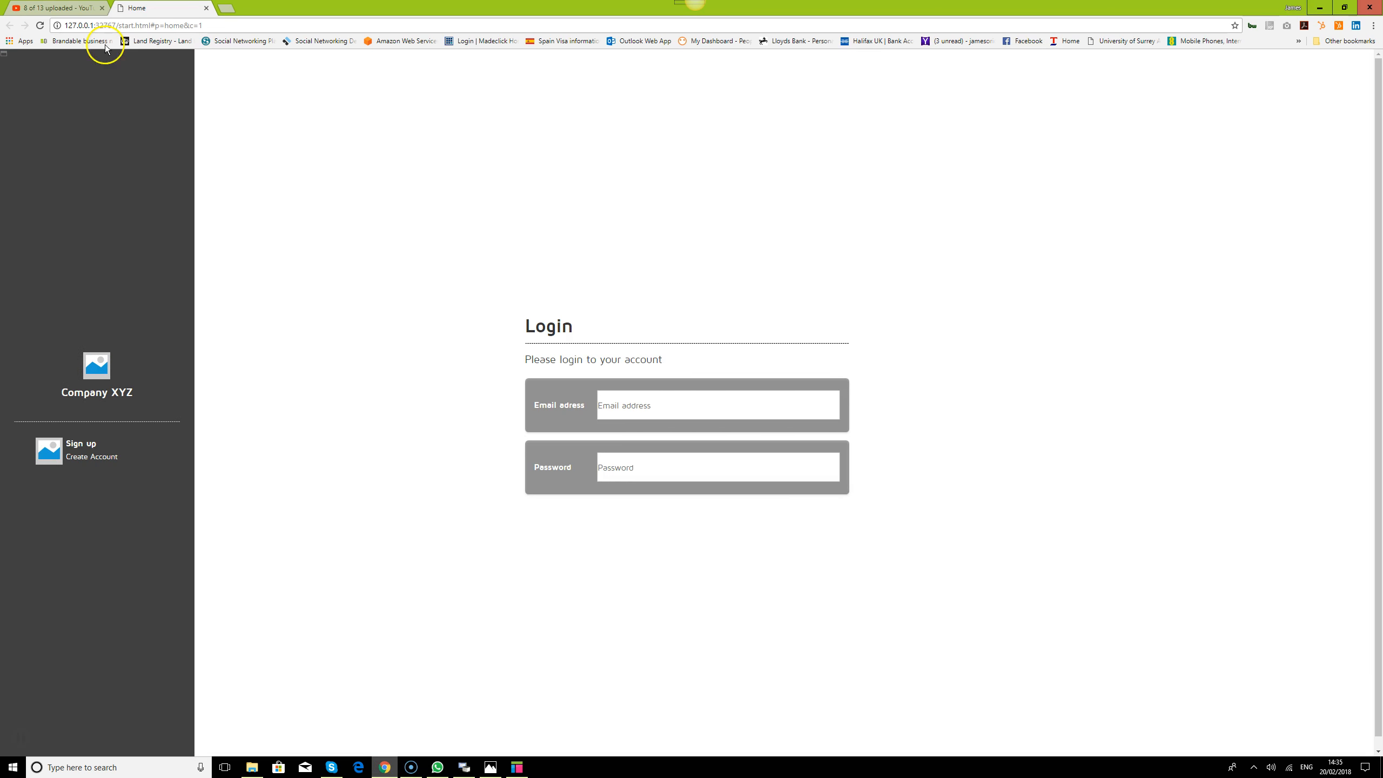
pyautogui.click(40, 26)
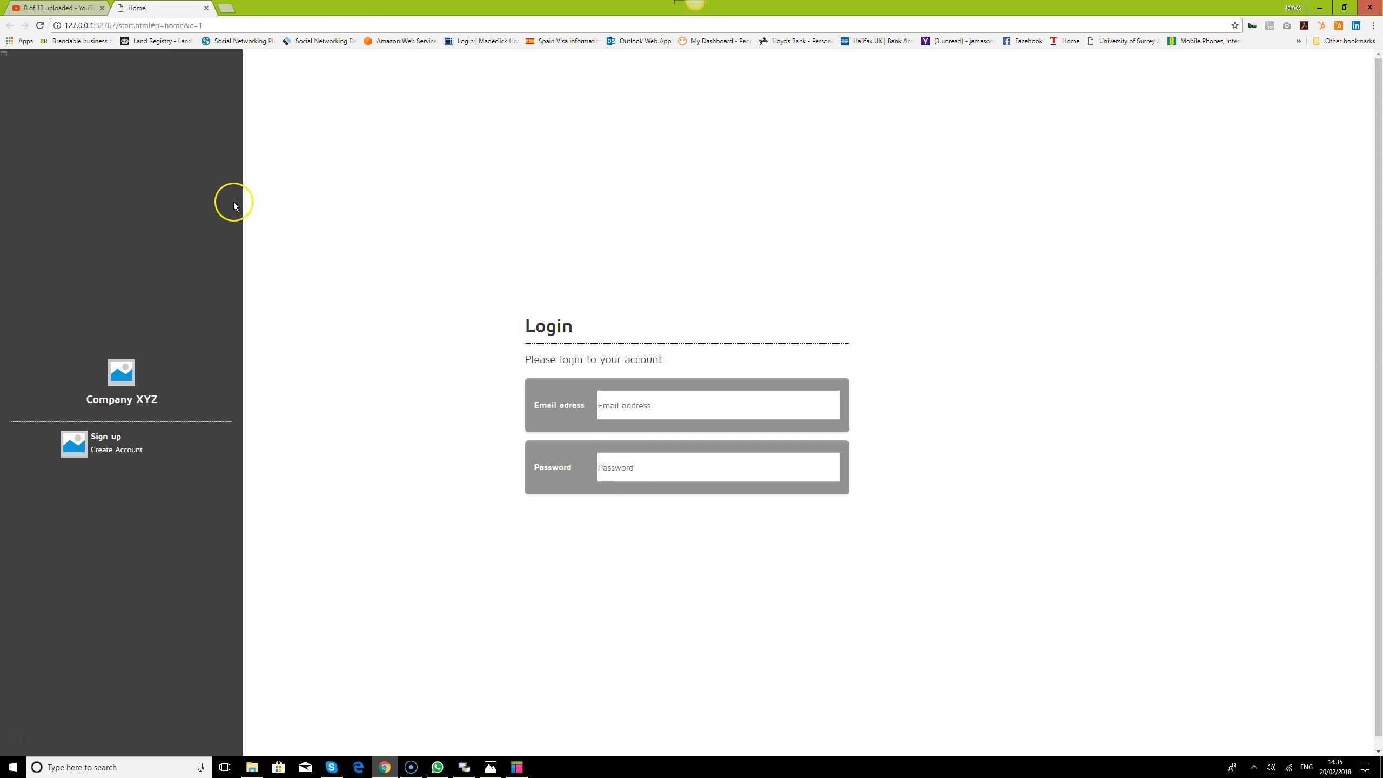
pyautogui.click(384, 768)
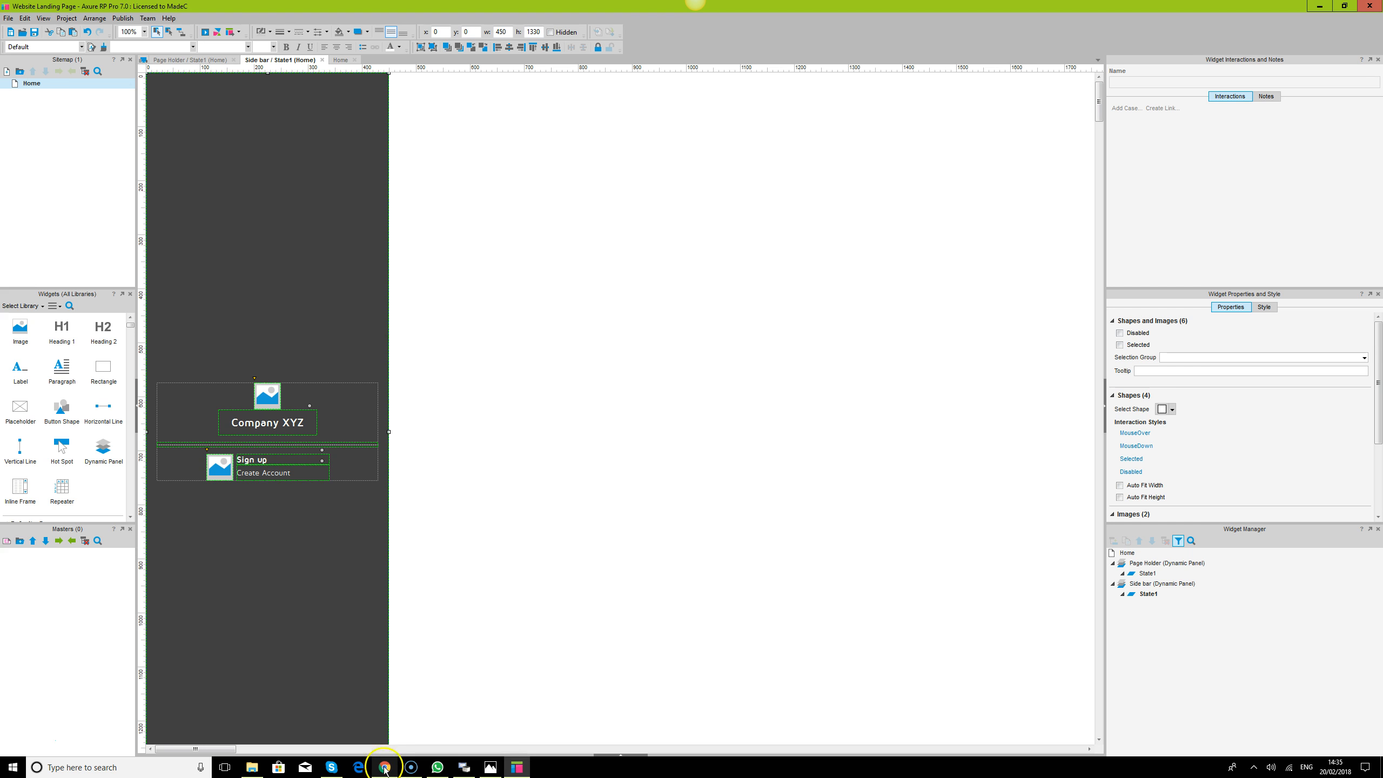
# - Open State1 of the Page Holder panel and set the panel state's back colour to black at 75% opacity
pyautogui.doubleClick(31, 84)
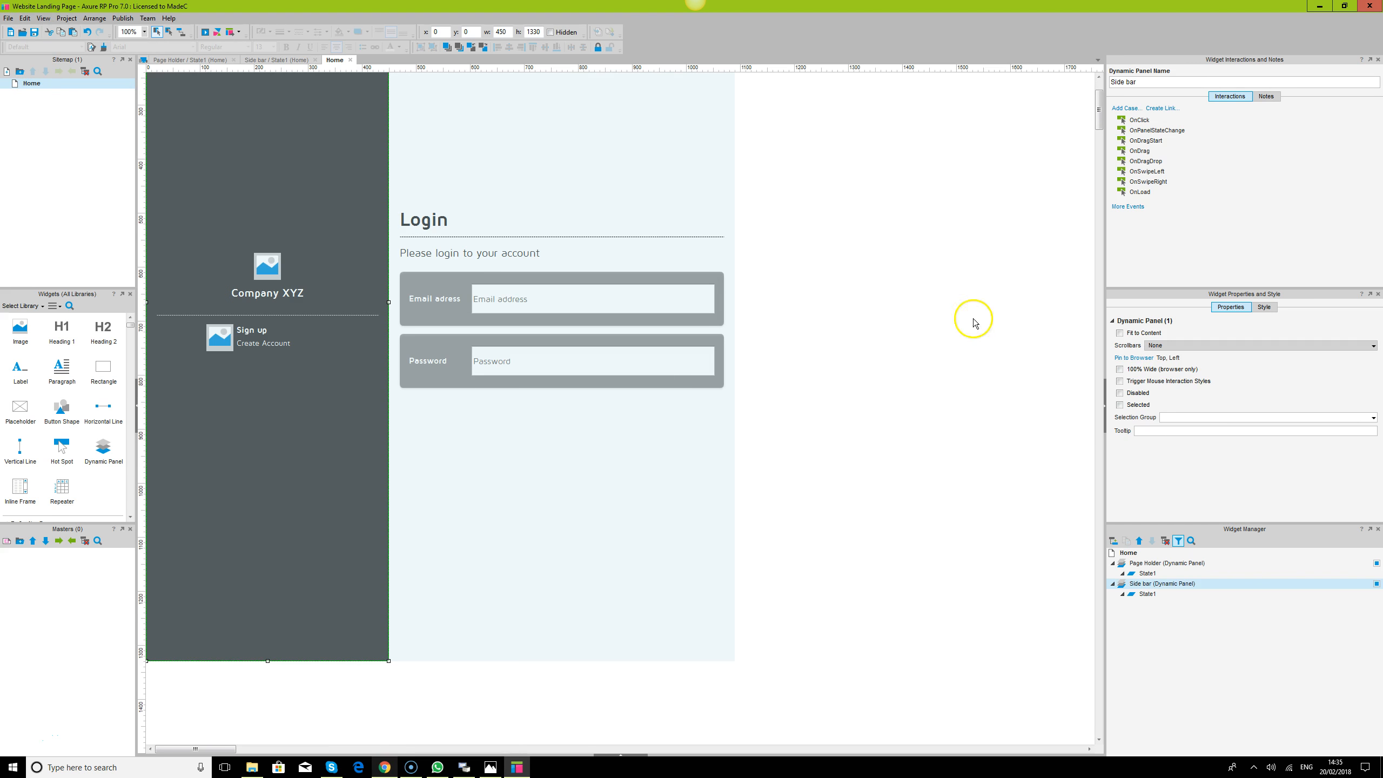
pyautogui.click(610, 477)
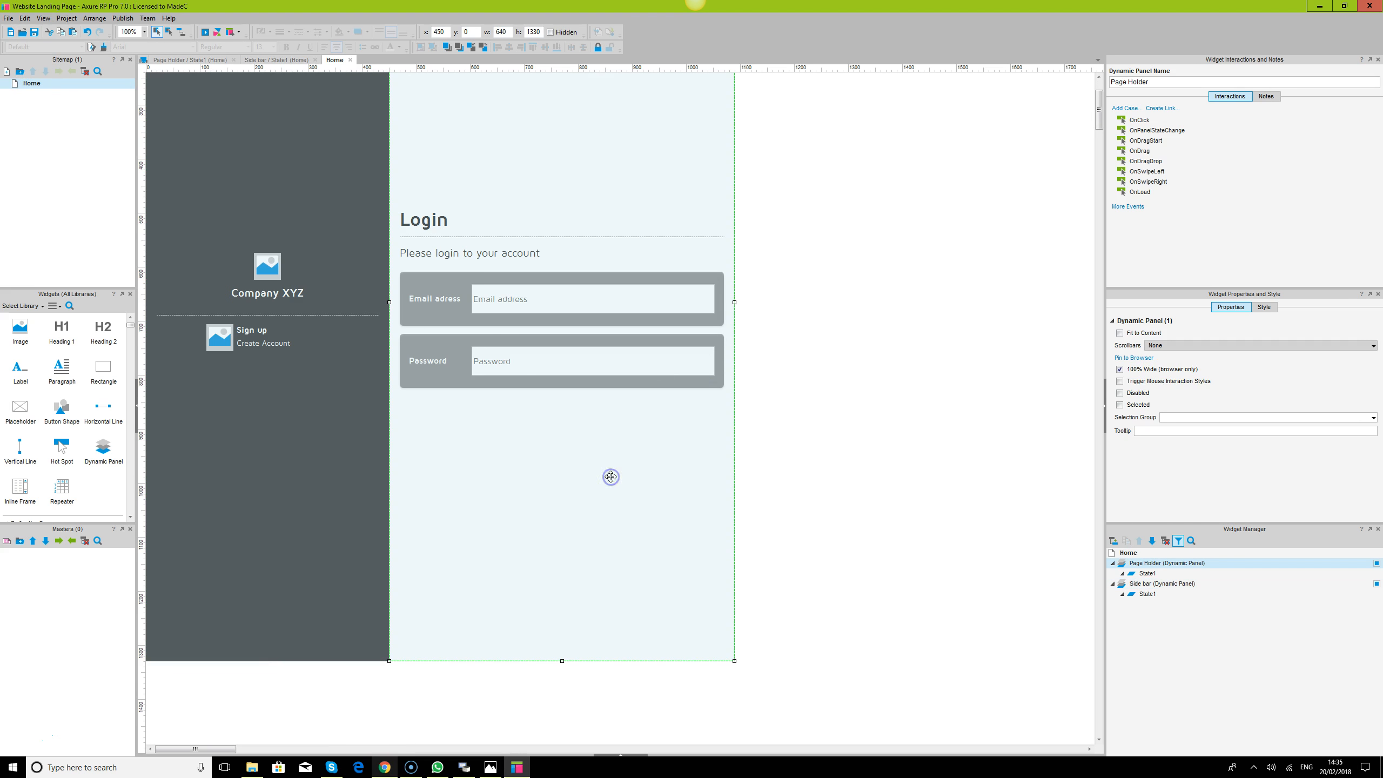
pyautogui.doubleClick(1147, 573)
pyautogui.click(432, 201)
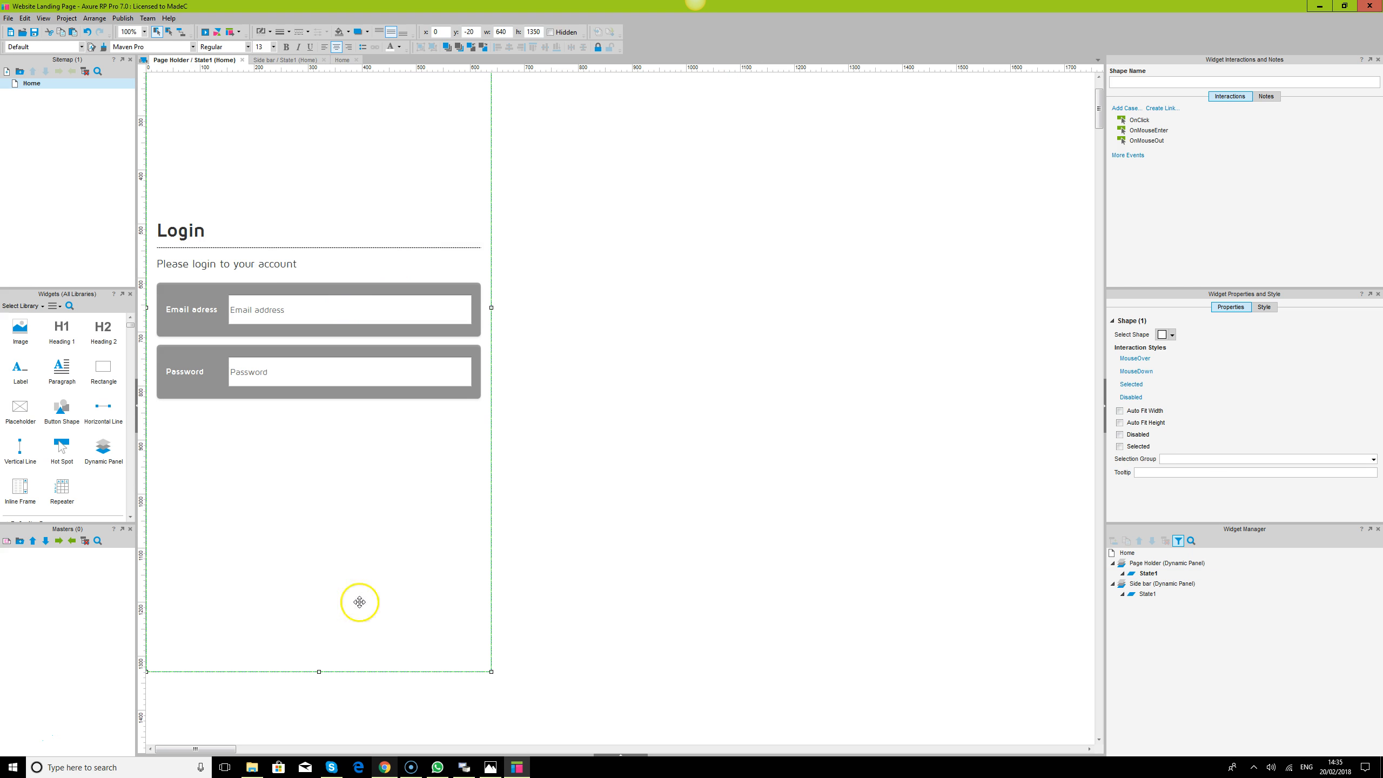
pyautogui.click(623, 756)
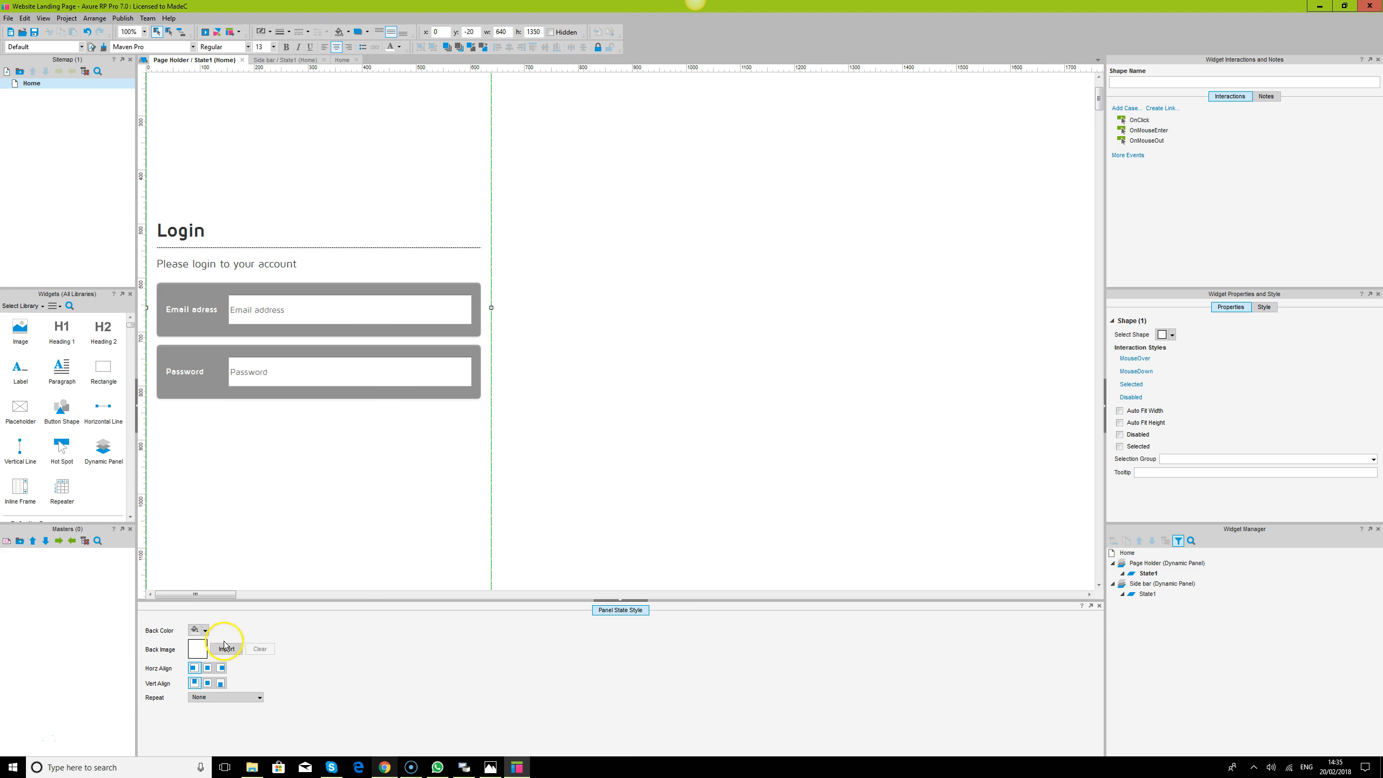
pyautogui.click(206, 632)
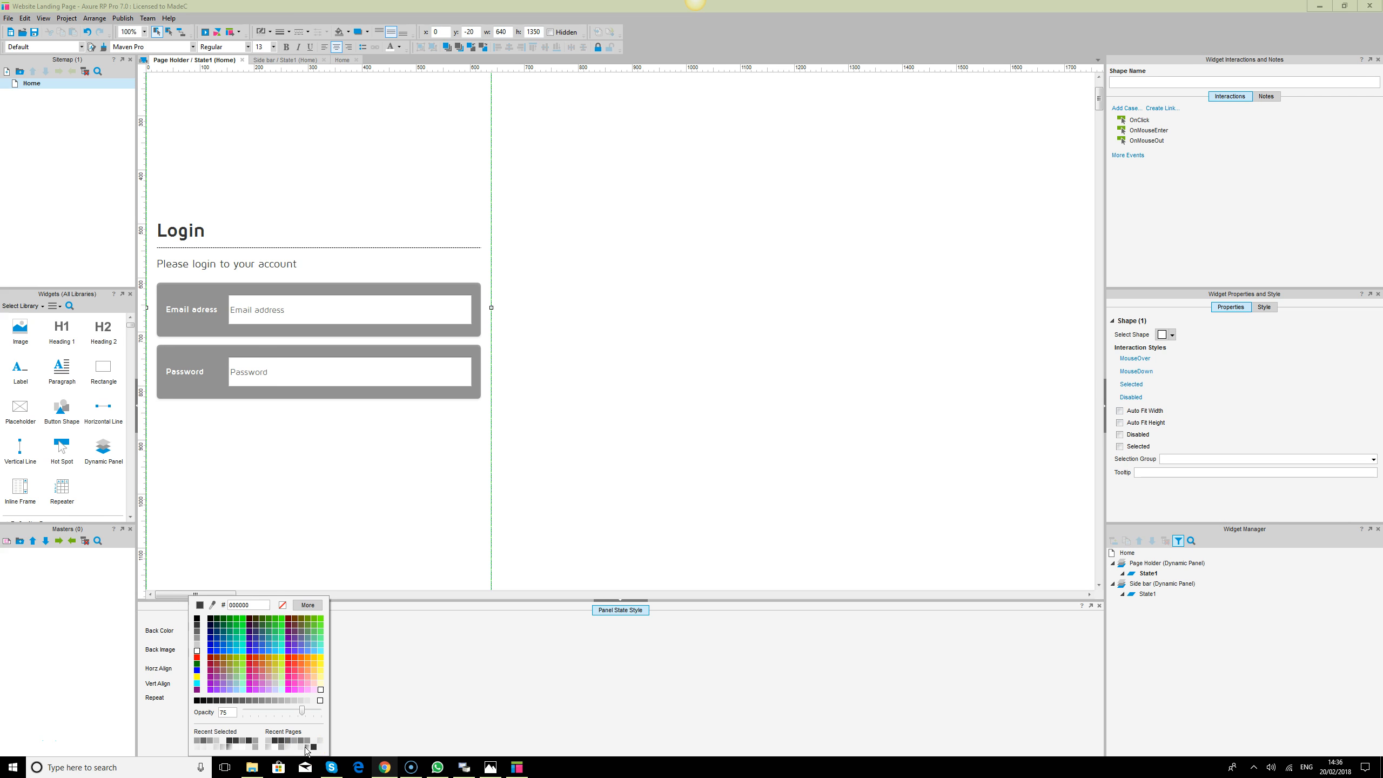
pyautogui.click(307, 748)
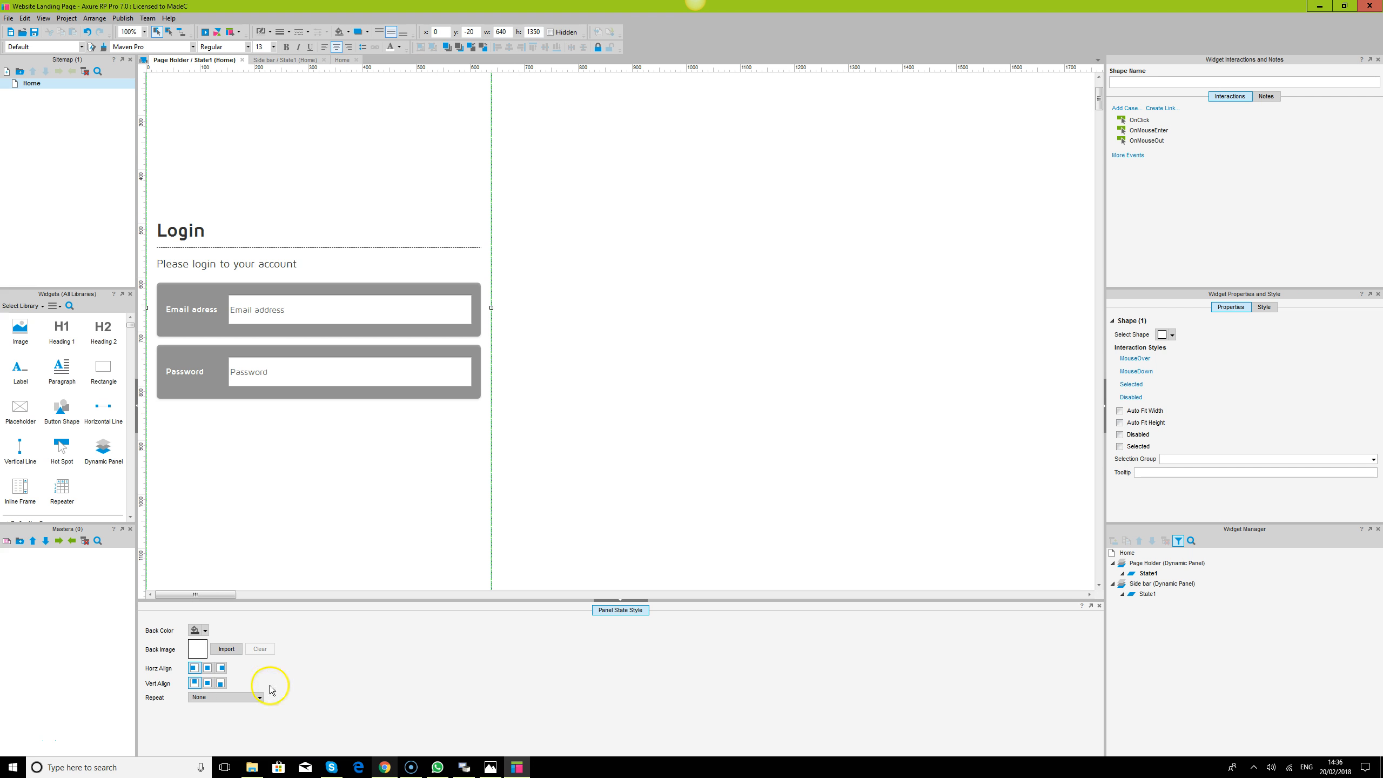
# - Fill the background rectangle behind the login form with a dark colour from the recent swatches
pyautogui.click(349, 32)
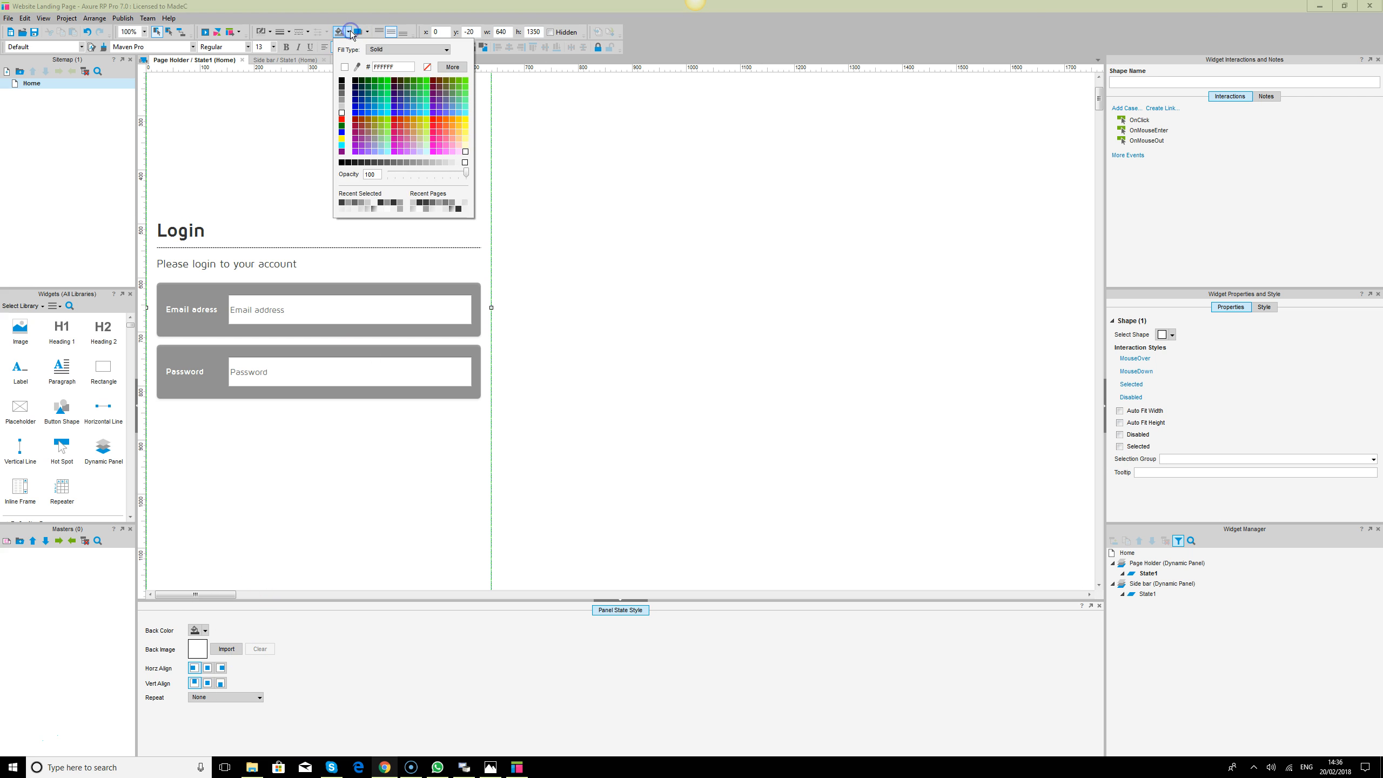
pyautogui.click(436, 51)
pyautogui.click(351, 204)
pyautogui.click(350, 205)
pyautogui.click(349, 203)
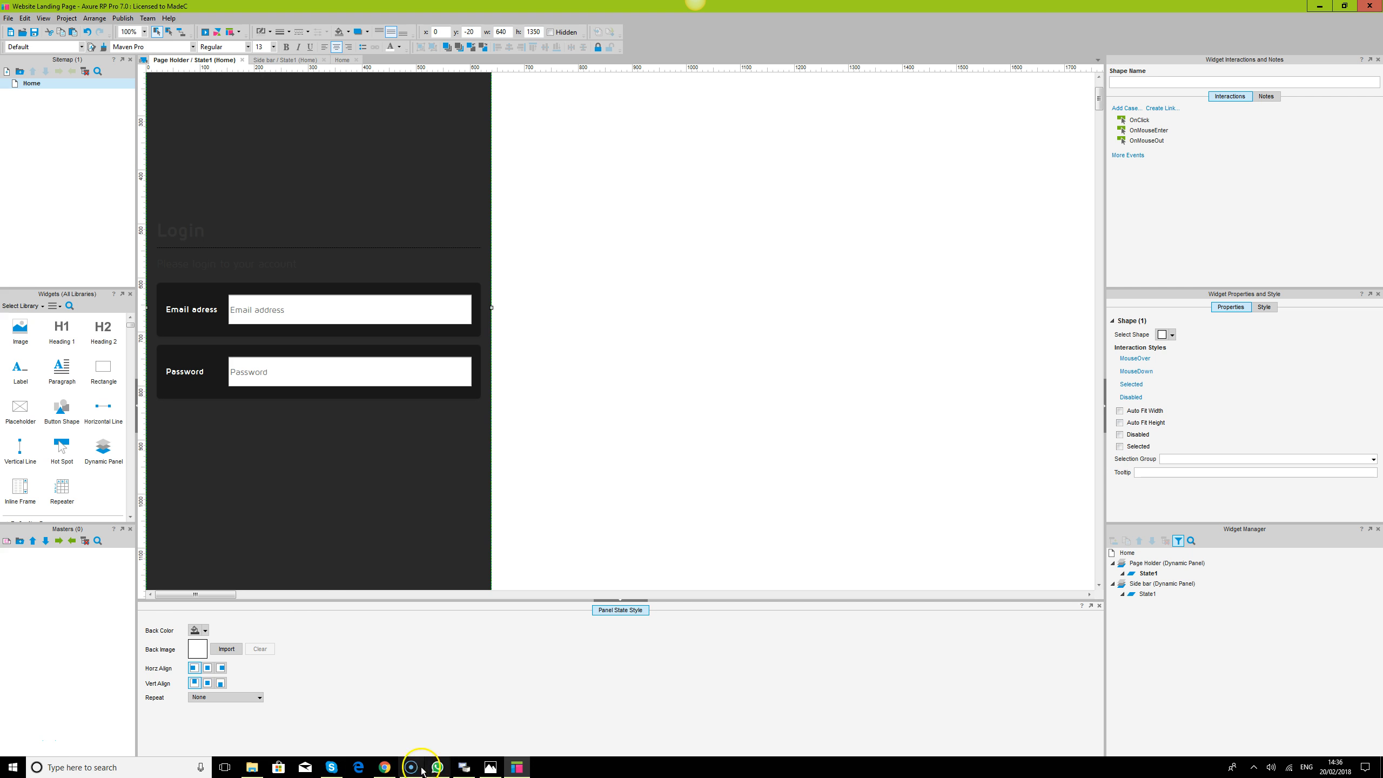
# - Set the panel state's background alignment to centre and middle, with the repeat option Stretch to Cover
pyautogui.click(384, 768)
pyautogui.click(385, 768)
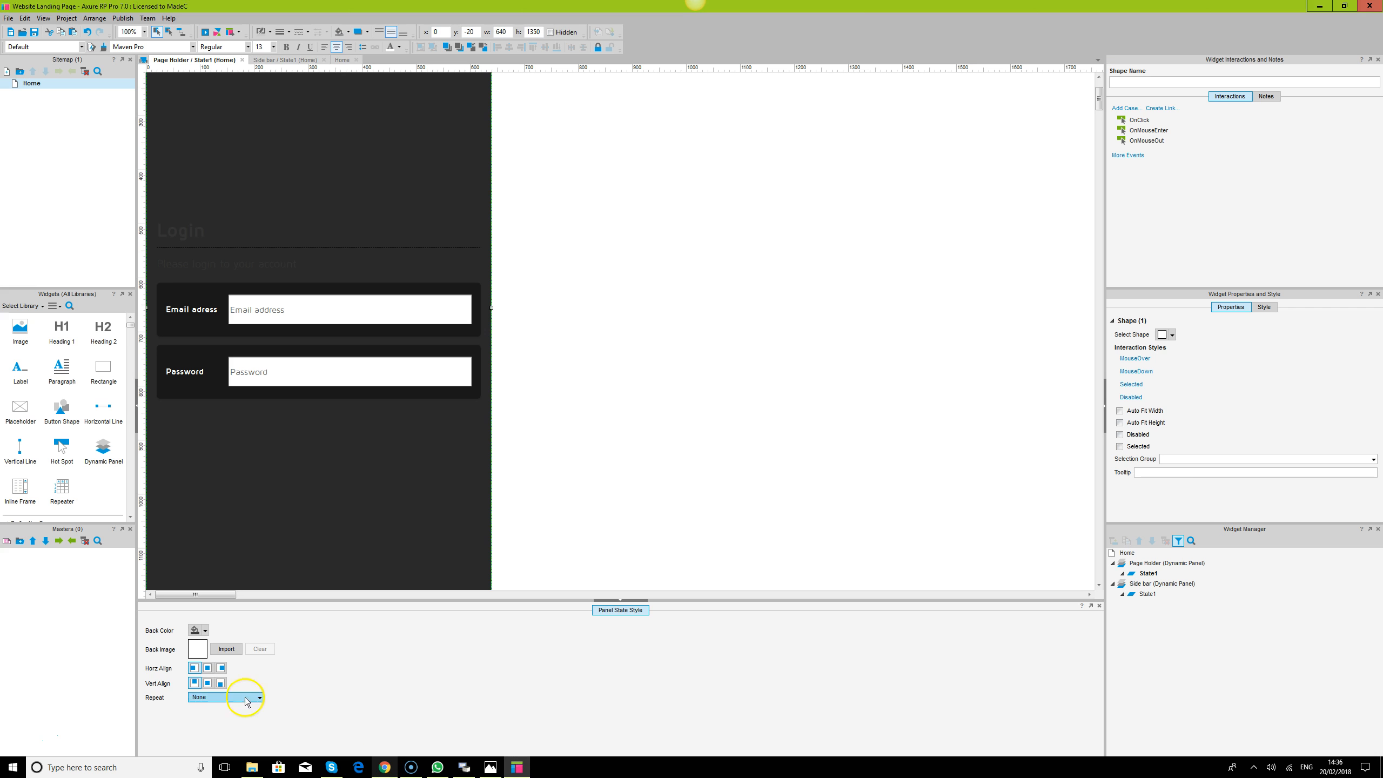
pyautogui.click(228, 698)
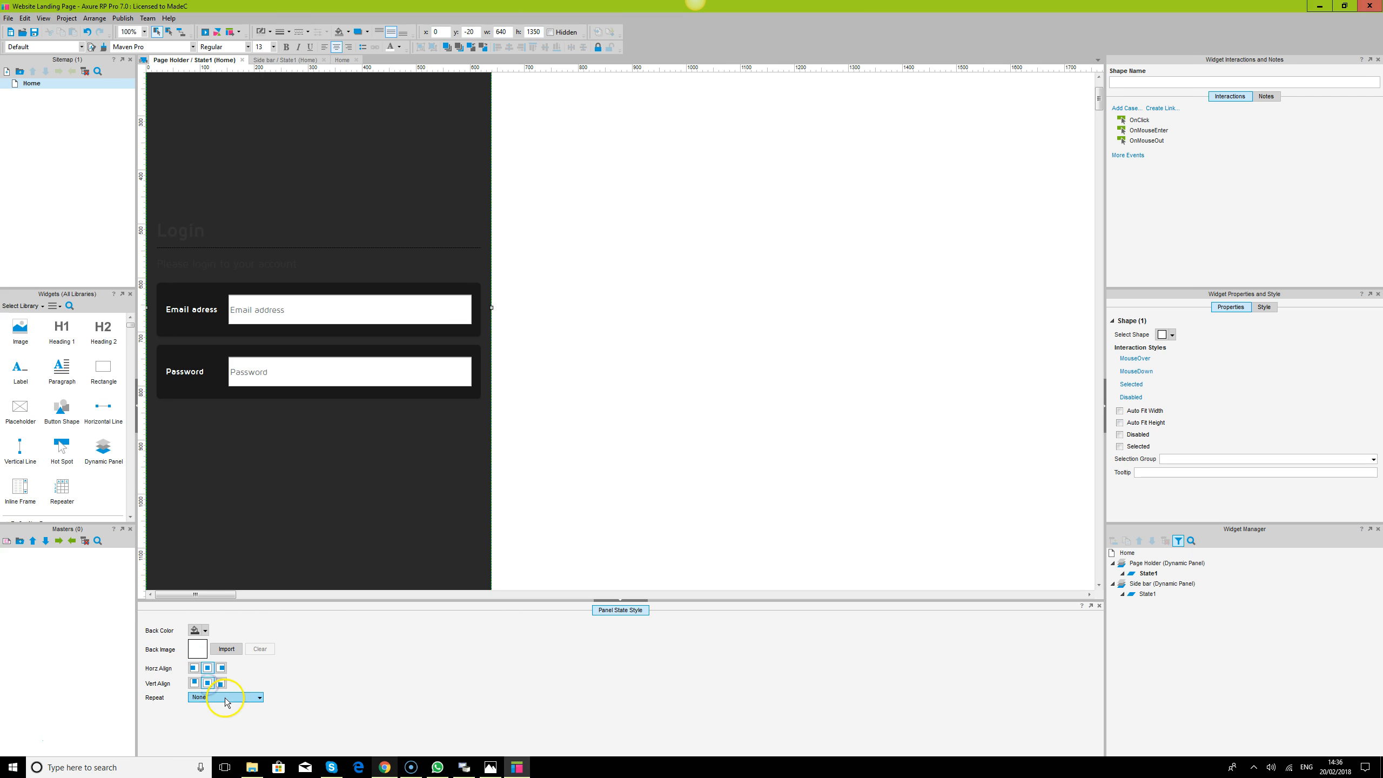
pyautogui.click(236, 741)
# - Switch to Chrome, reload the Home page preview to check the dark page background, and return to Axure RP
pyautogui.click(384, 768)
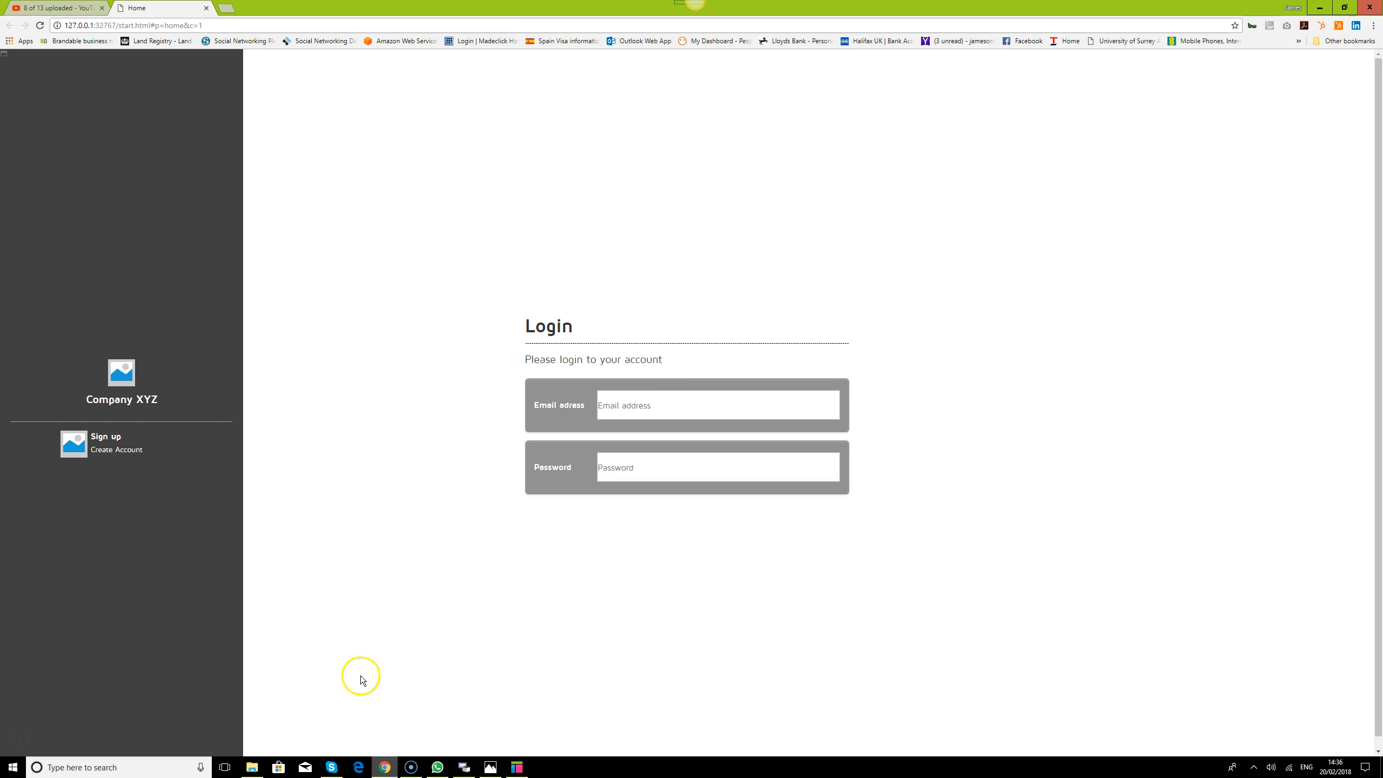
pyautogui.click(44, 30)
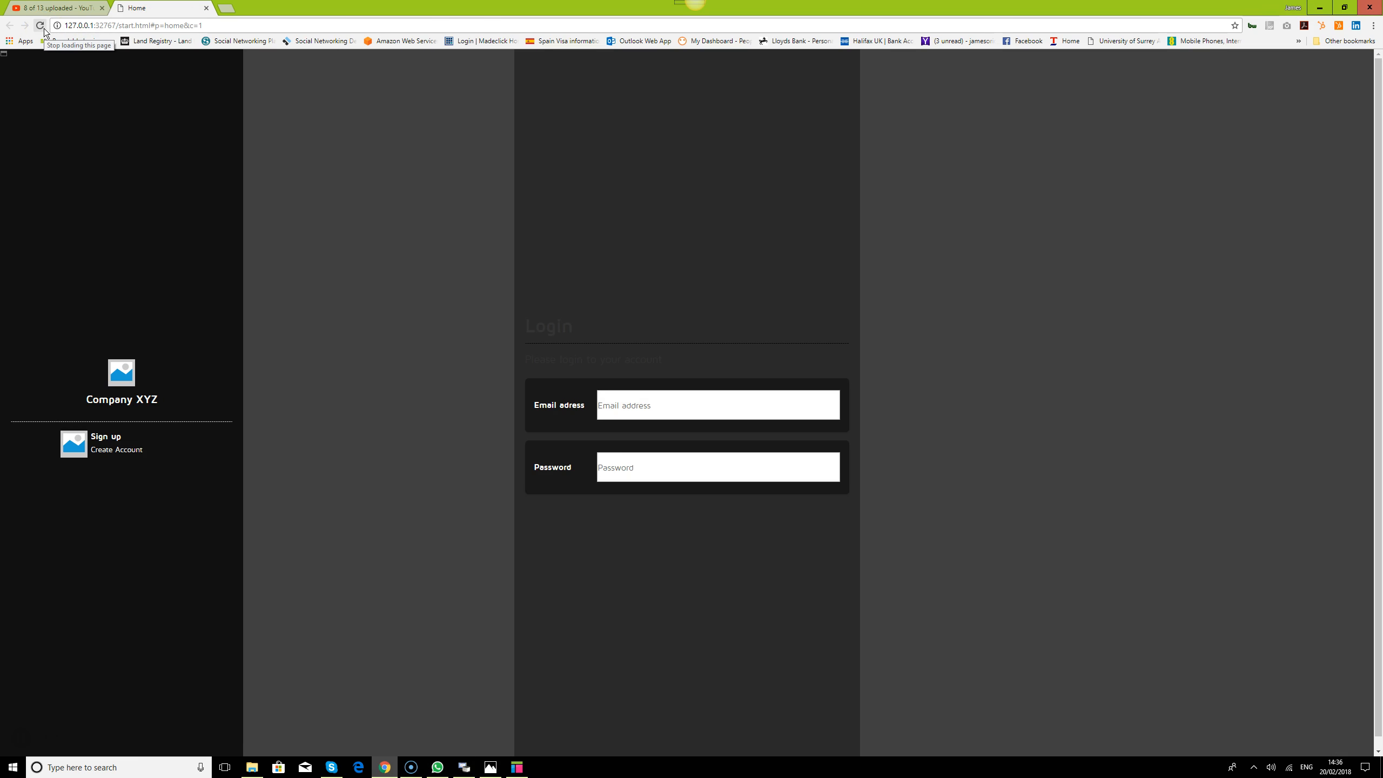
pyautogui.click(516, 768)
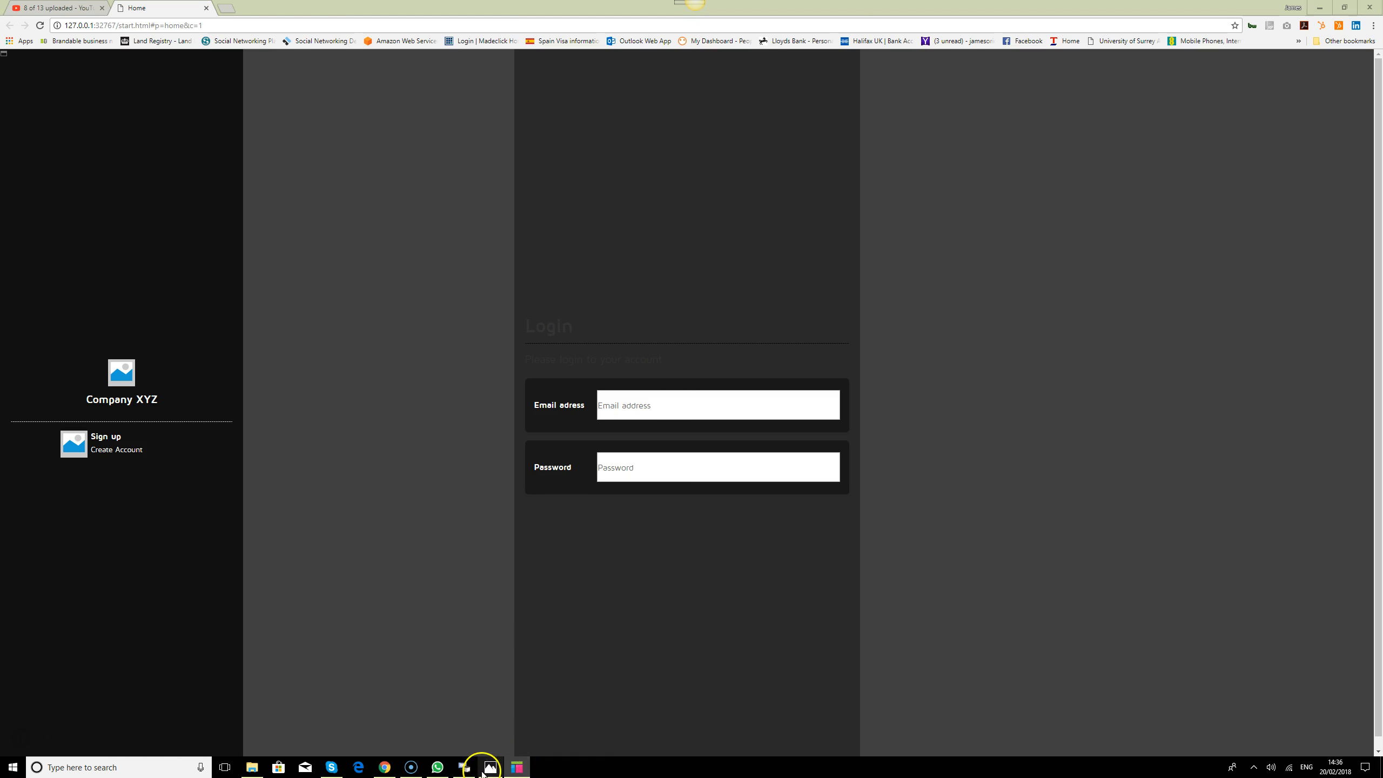
pyautogui.click(518, 767)
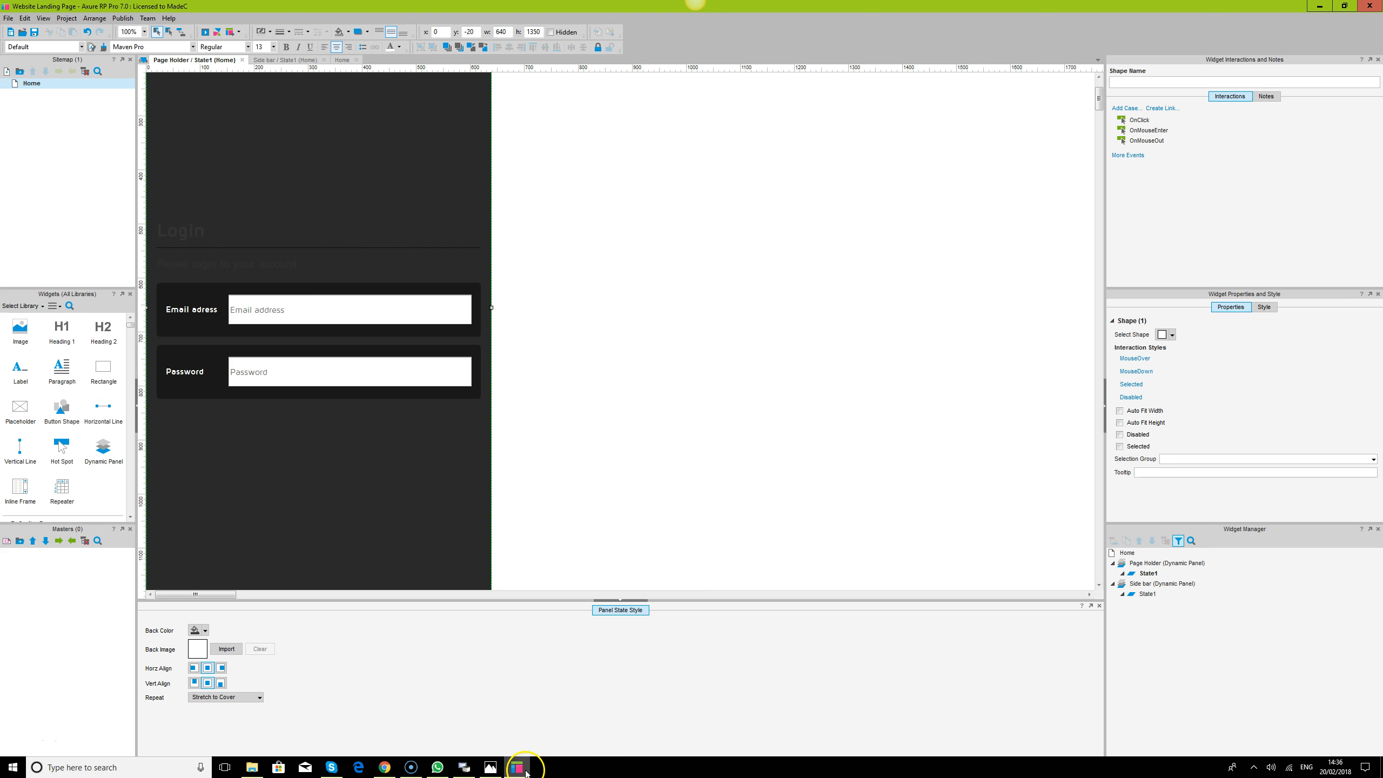
# - Remove the fill from the background rectangle behind the login form
pyautogui.click(395, 191)
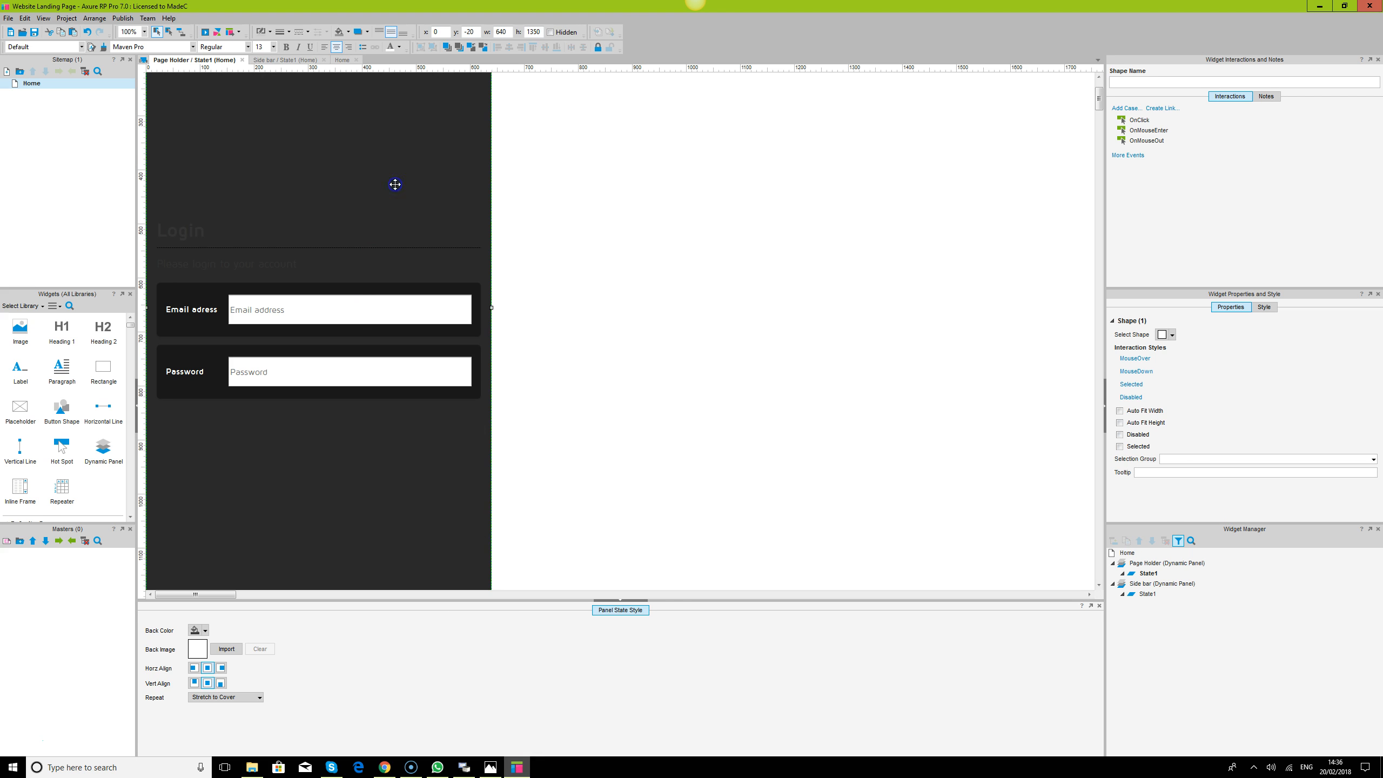
pyautogui.click(348, 33)
pyautogui.click(433, 76)
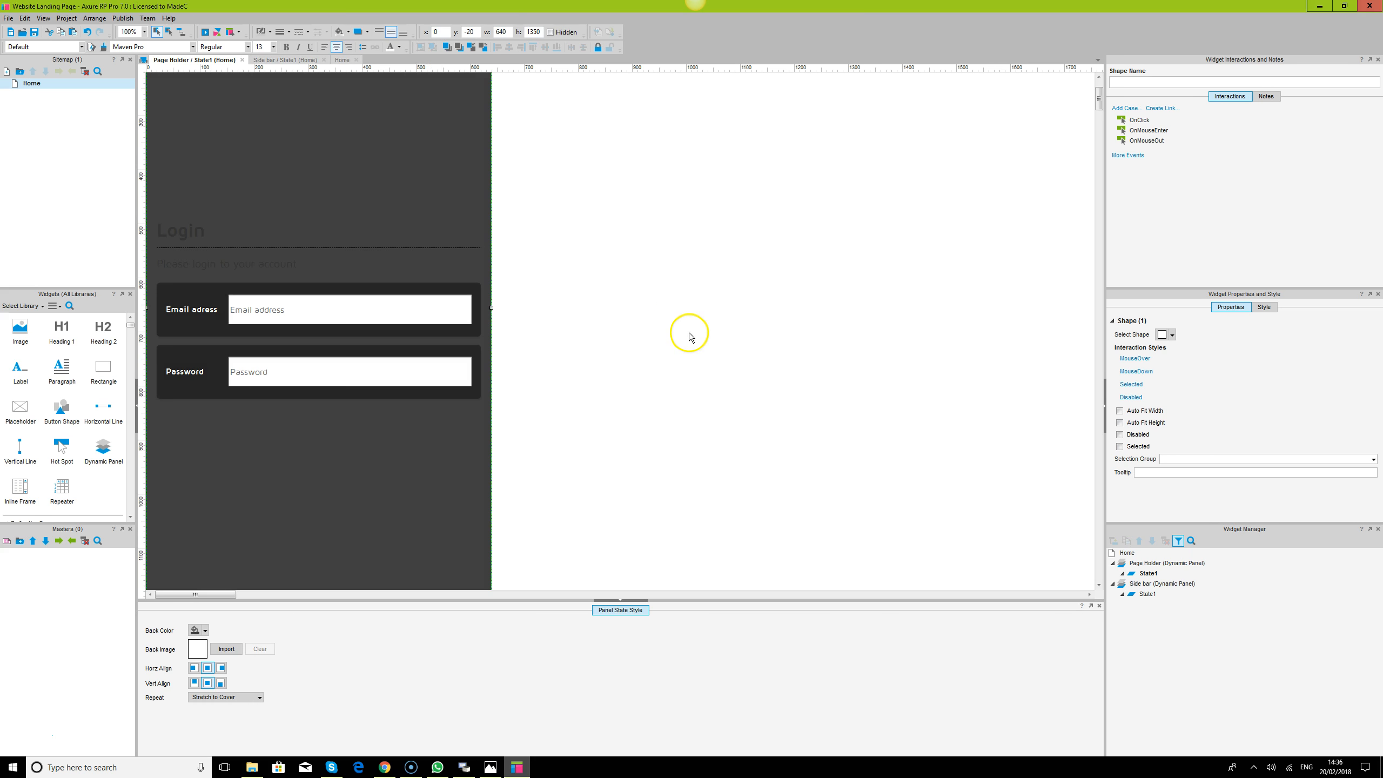
# - Switch to Chrome, reload the preview to check for a uniform page background, and return to Axure RP
pyautogui.click(385, 767)
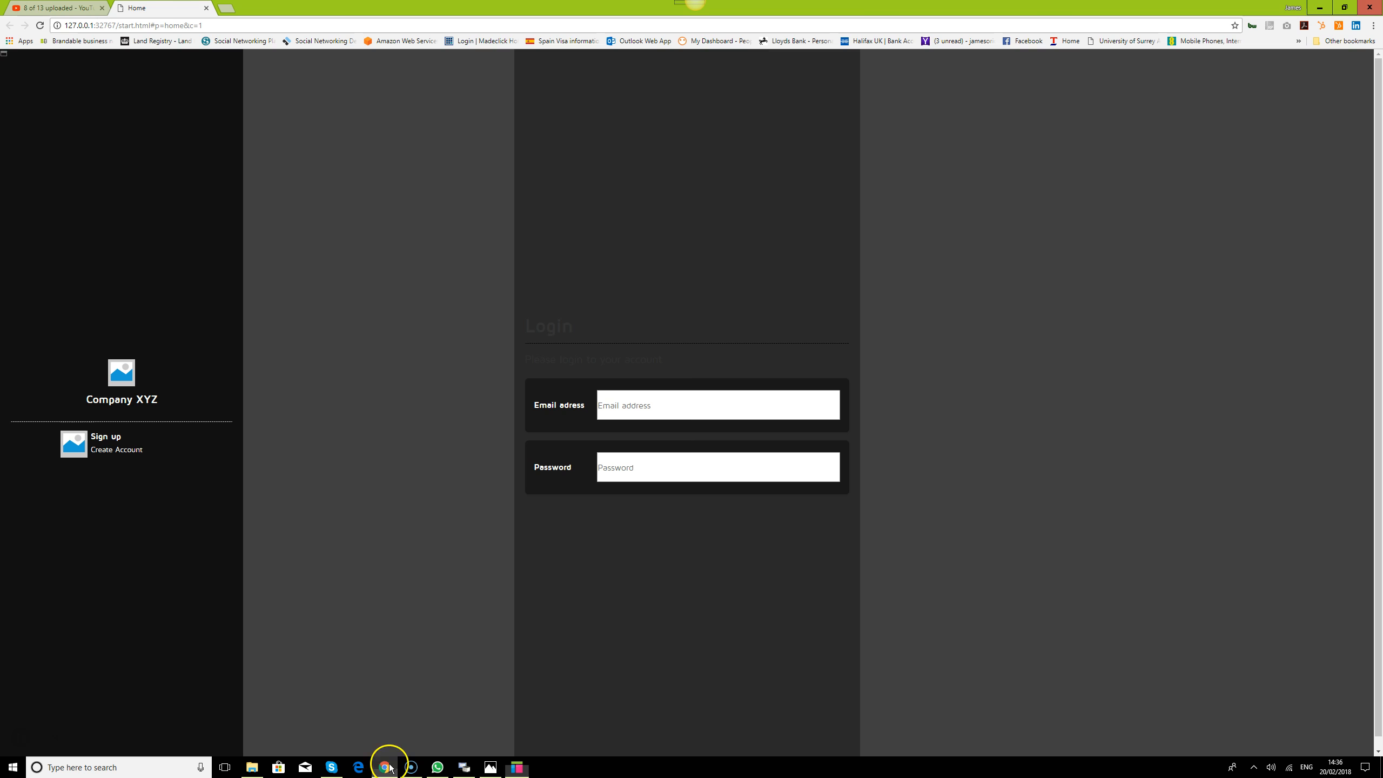
pyautogui.click(41, 26)
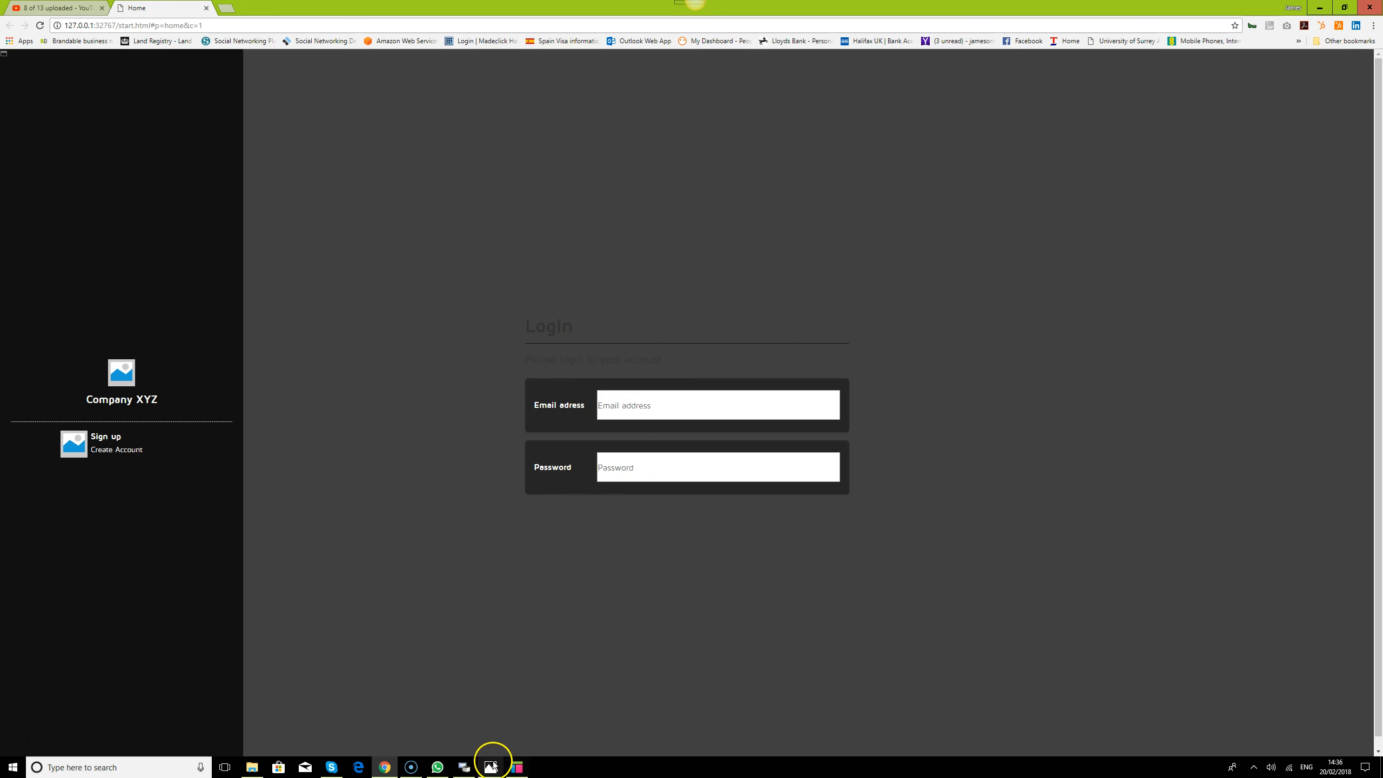
pyautogui.click(526, 770)
# - Set the text colour of the Login heading and the "Please login to your account" line to white
pyautogui.click(385, 225)
pyautogui.click(189, 235)
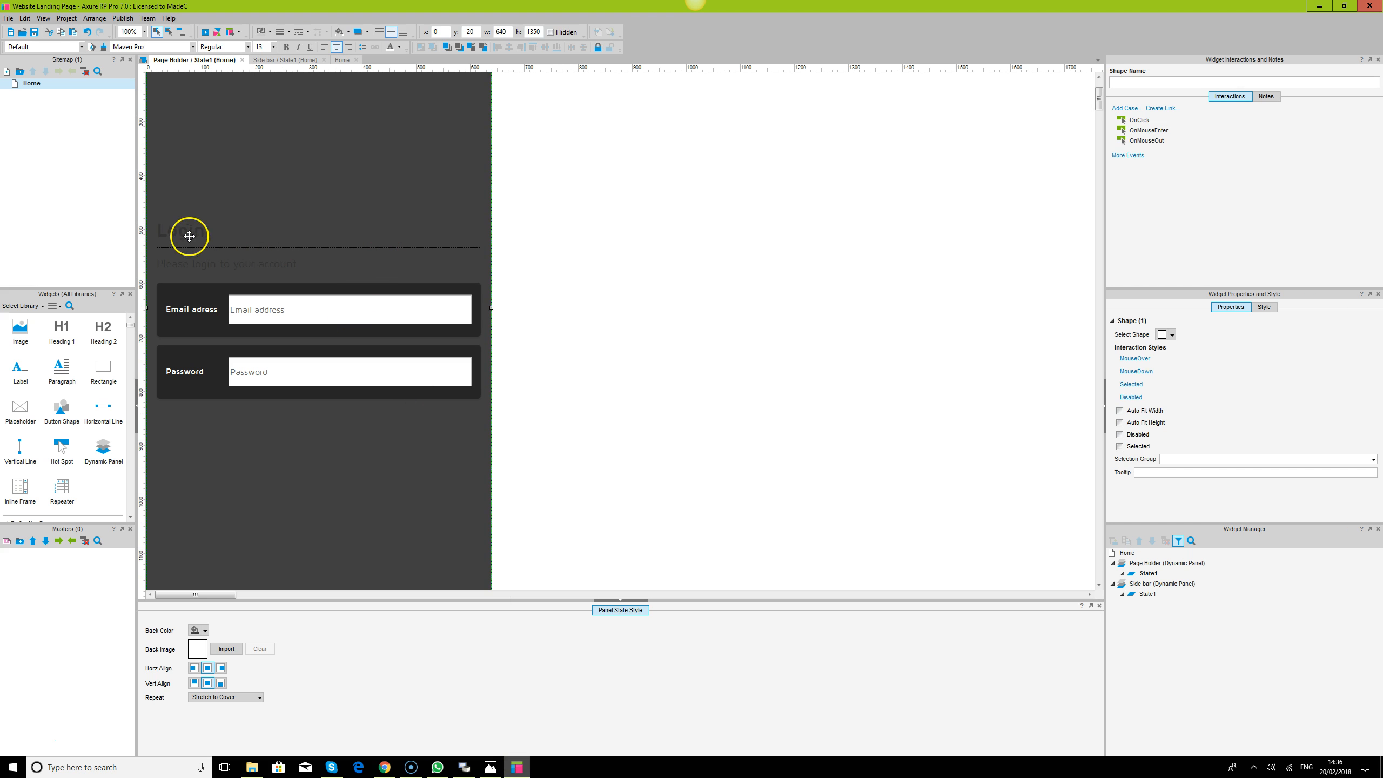
pyautogui.click(190, 237)
pyautogui.keyDown('shift'); pyautogui.click(207, 248); pyautogui.keyUp('shift')
pyautogui.keyDown('shift'); pyautogui.click(211, 263); pyautogui.keyUp('shift')
pyautogui.click(343, 37)
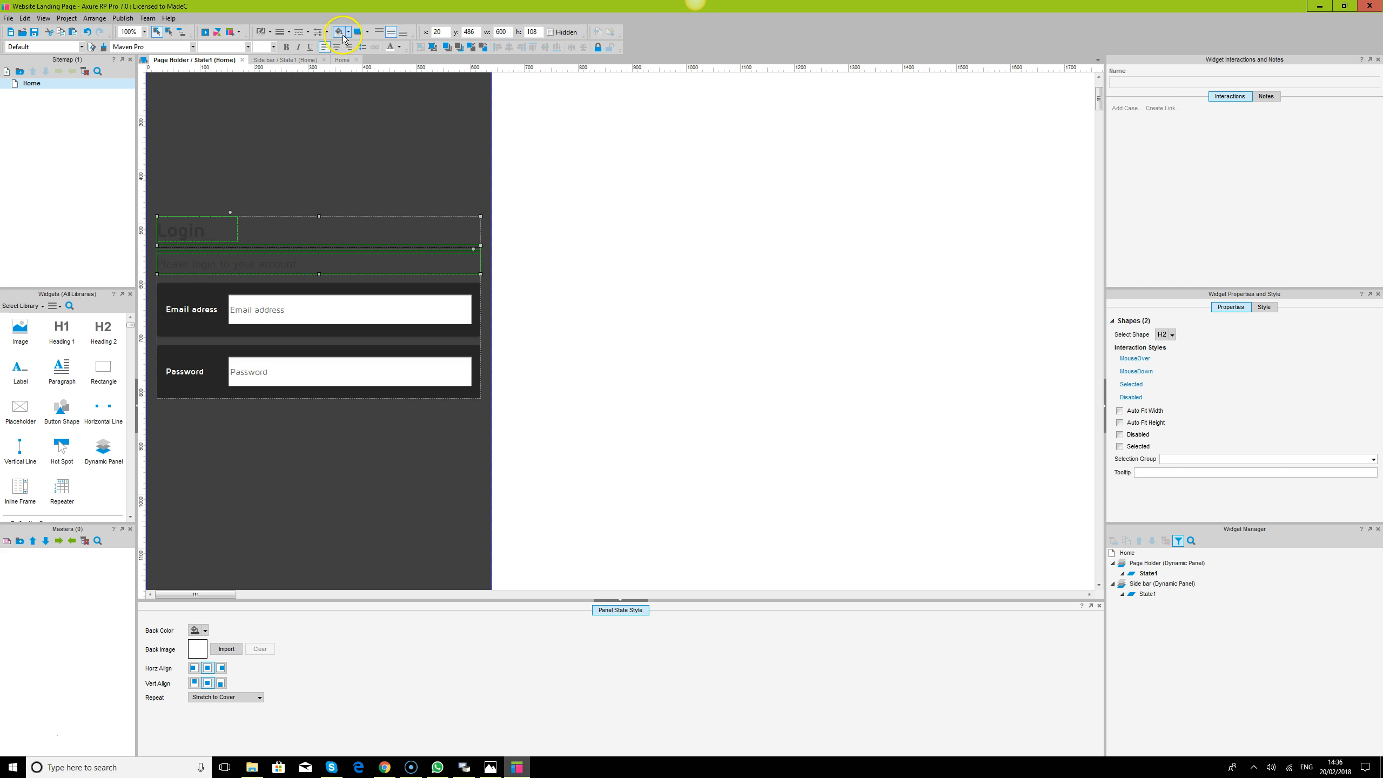
pyautogui.click(390, 48)
pyautogui.click(658, 222)
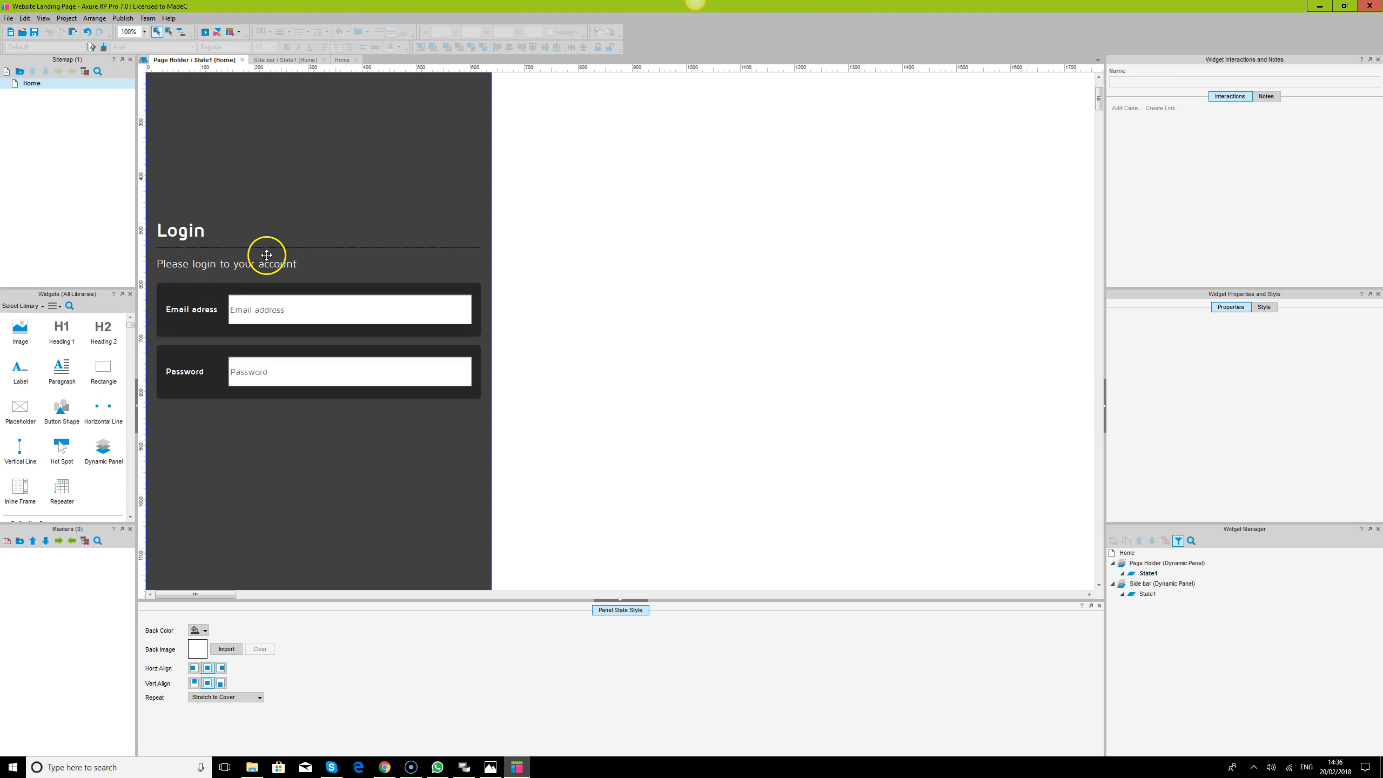
# - Change the line colour of the horizontal divider below the Login heading to a light shade
pyautogui.click(272, 245)
pyautogui.click(272, 246)
pyautogui.click(272, 248)
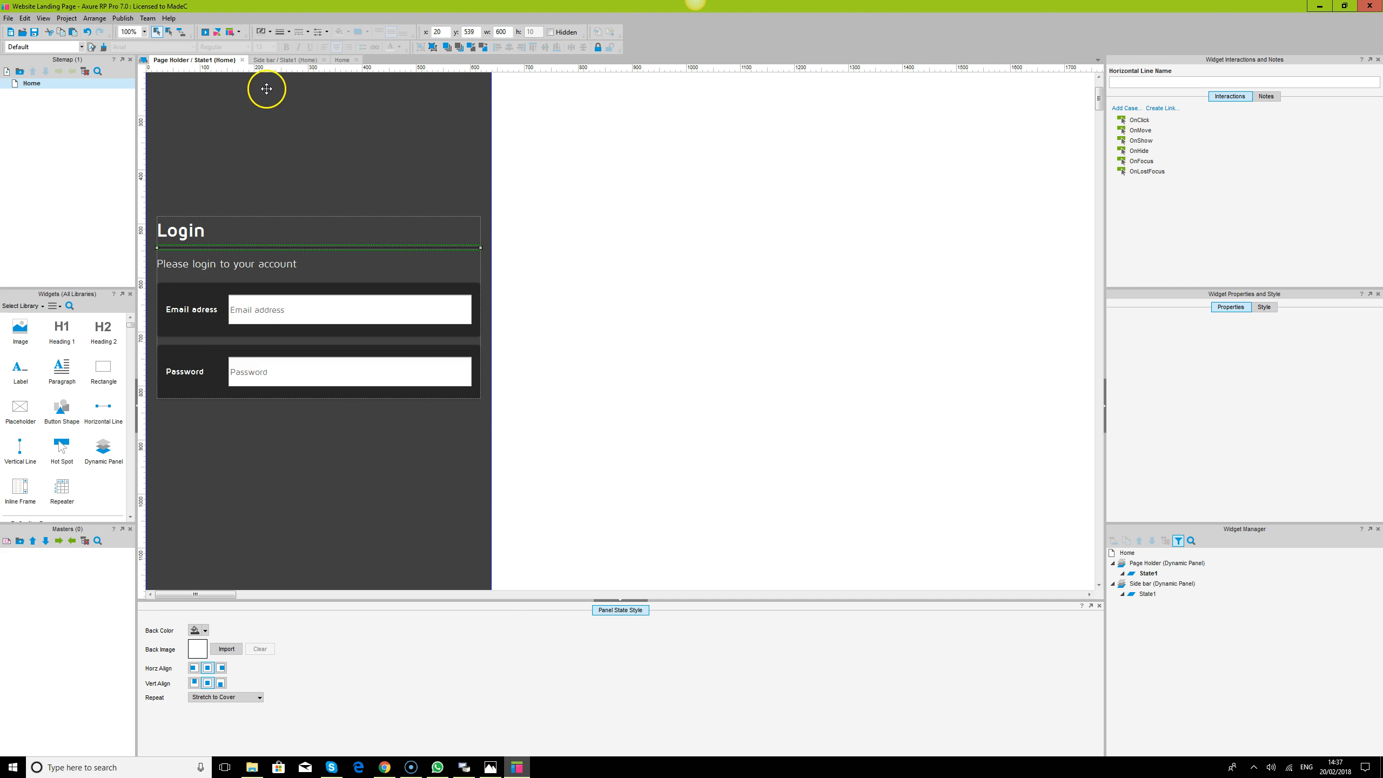
pyautogui.click(261, 31)
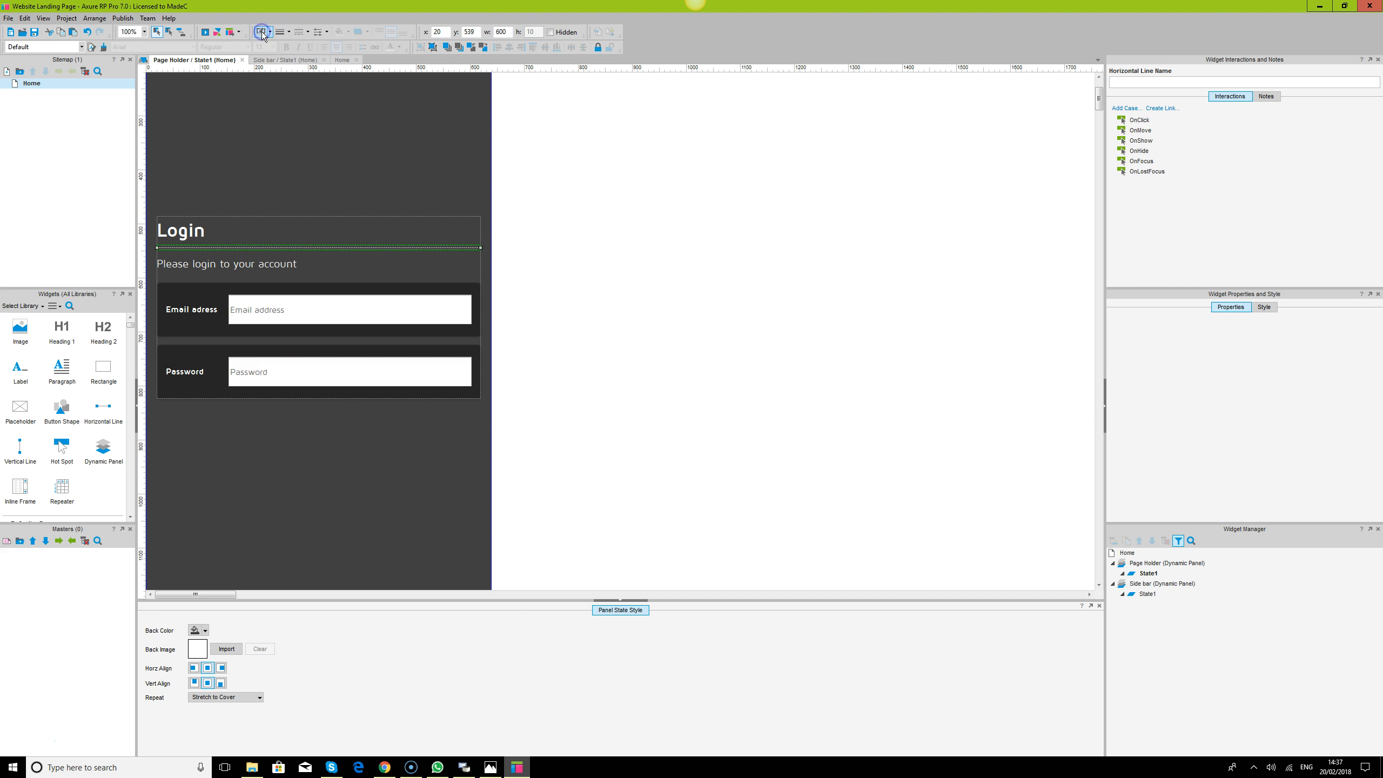
pyautogui.click(779, 243)
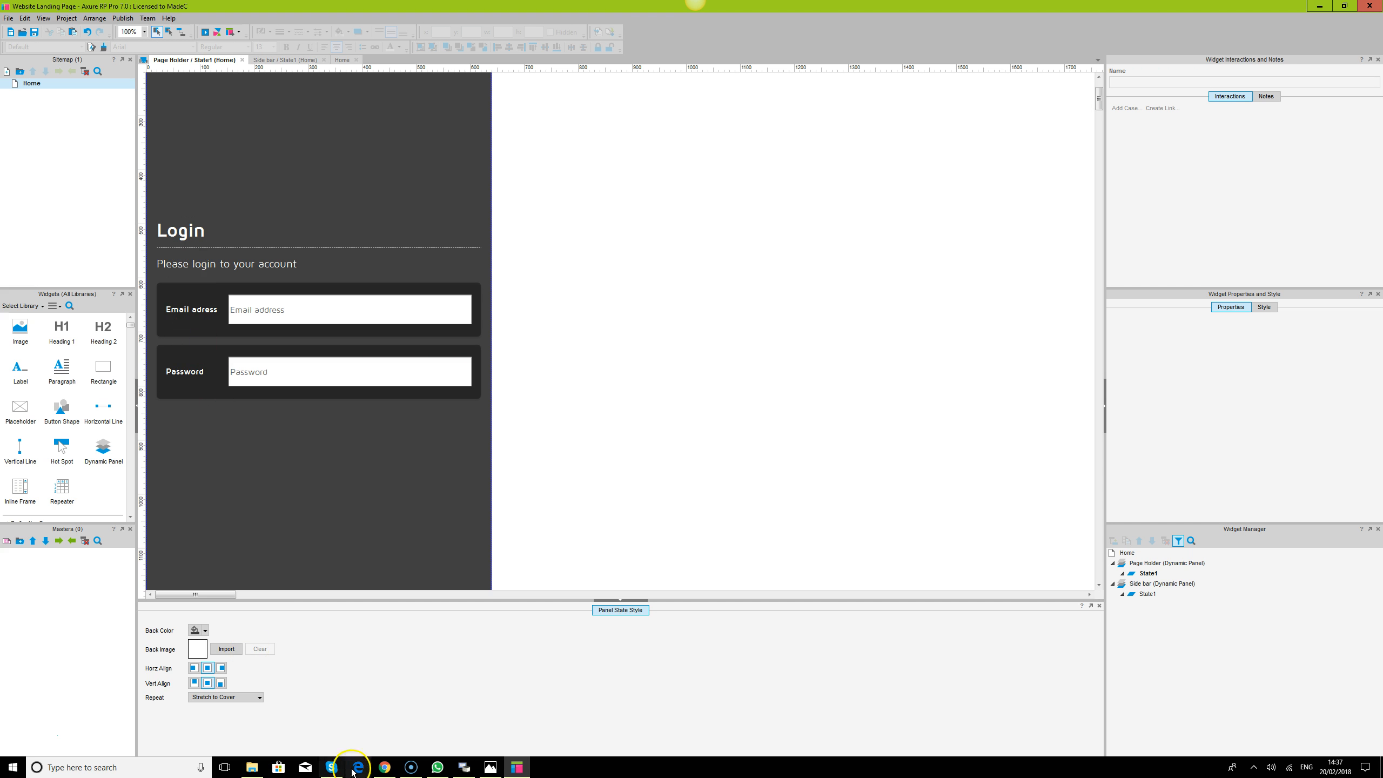
# - Switch to Chrome, reload the preview to check the light heading text and divider, and return to Axure RP
pyautogui.click(385, 768)
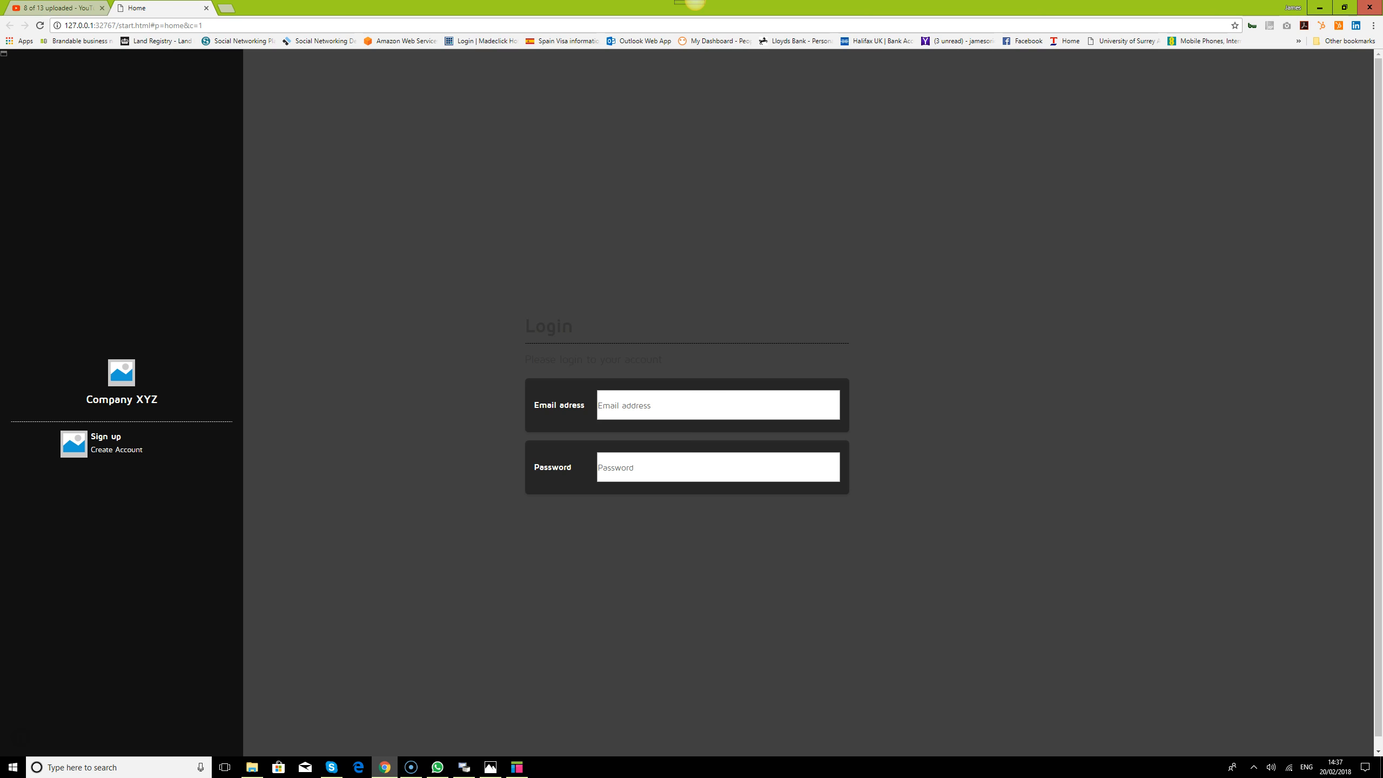
pyautogui.click(41, 26)
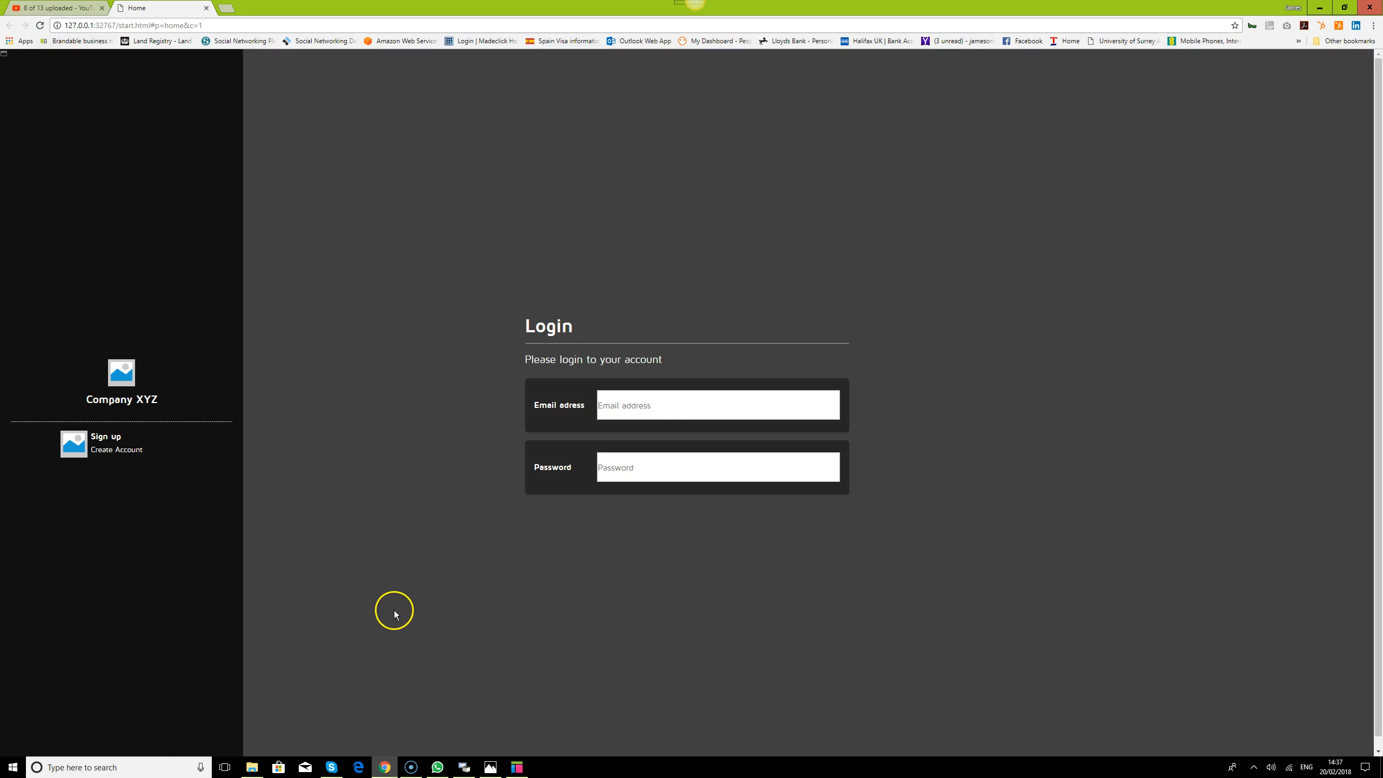
pyautogui.click(516, 767)
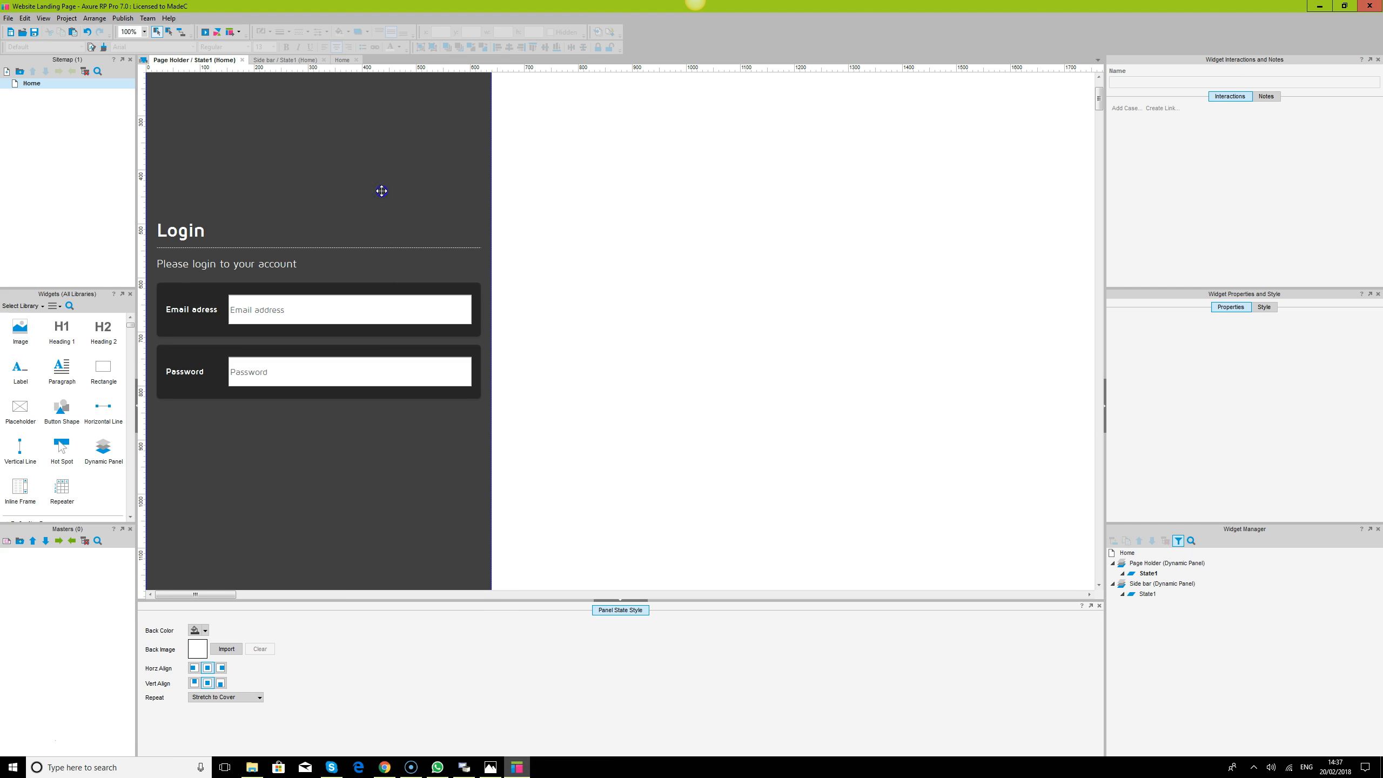
pyautogui.click(196, 232)
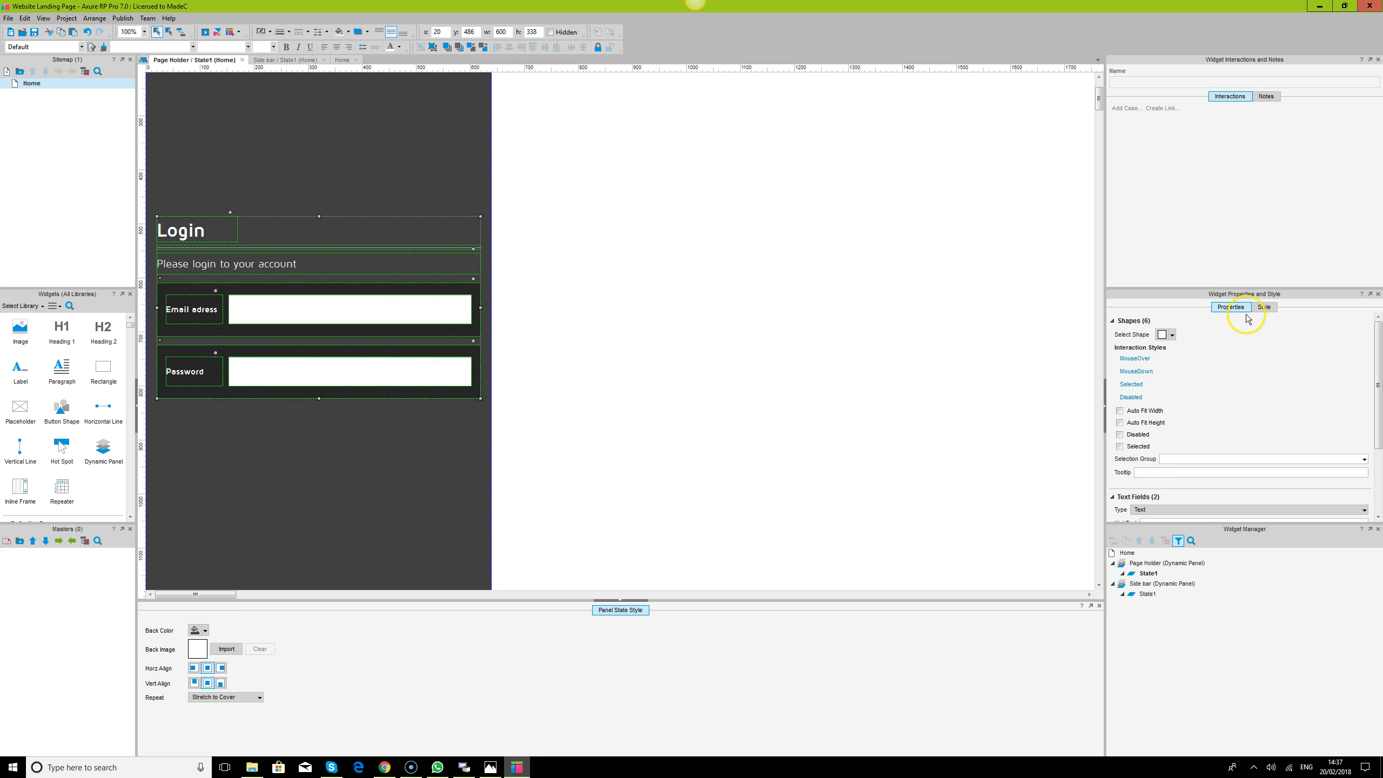
pyautogui.click(364, 169)
pyautogui.scroll(-3, 421, 273)
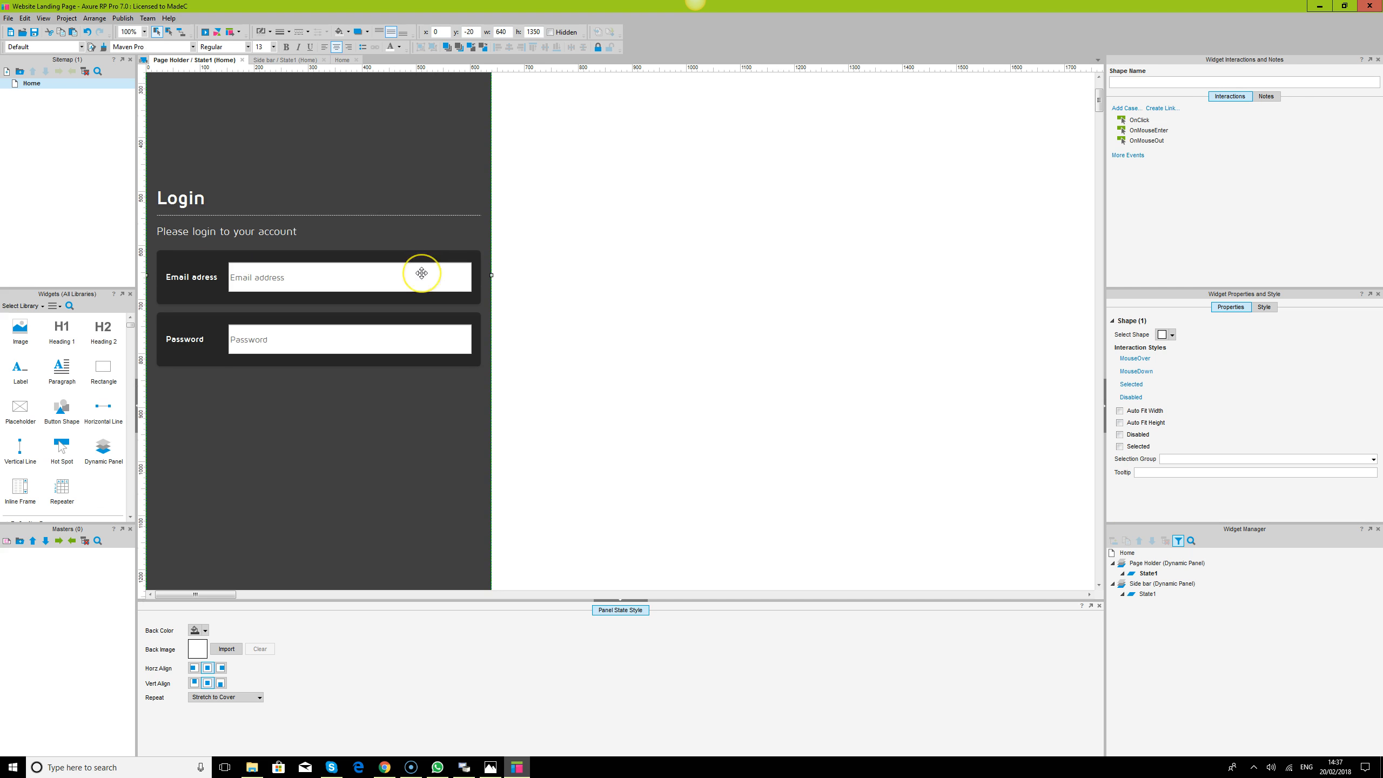
pyautogui.click(315, 141)
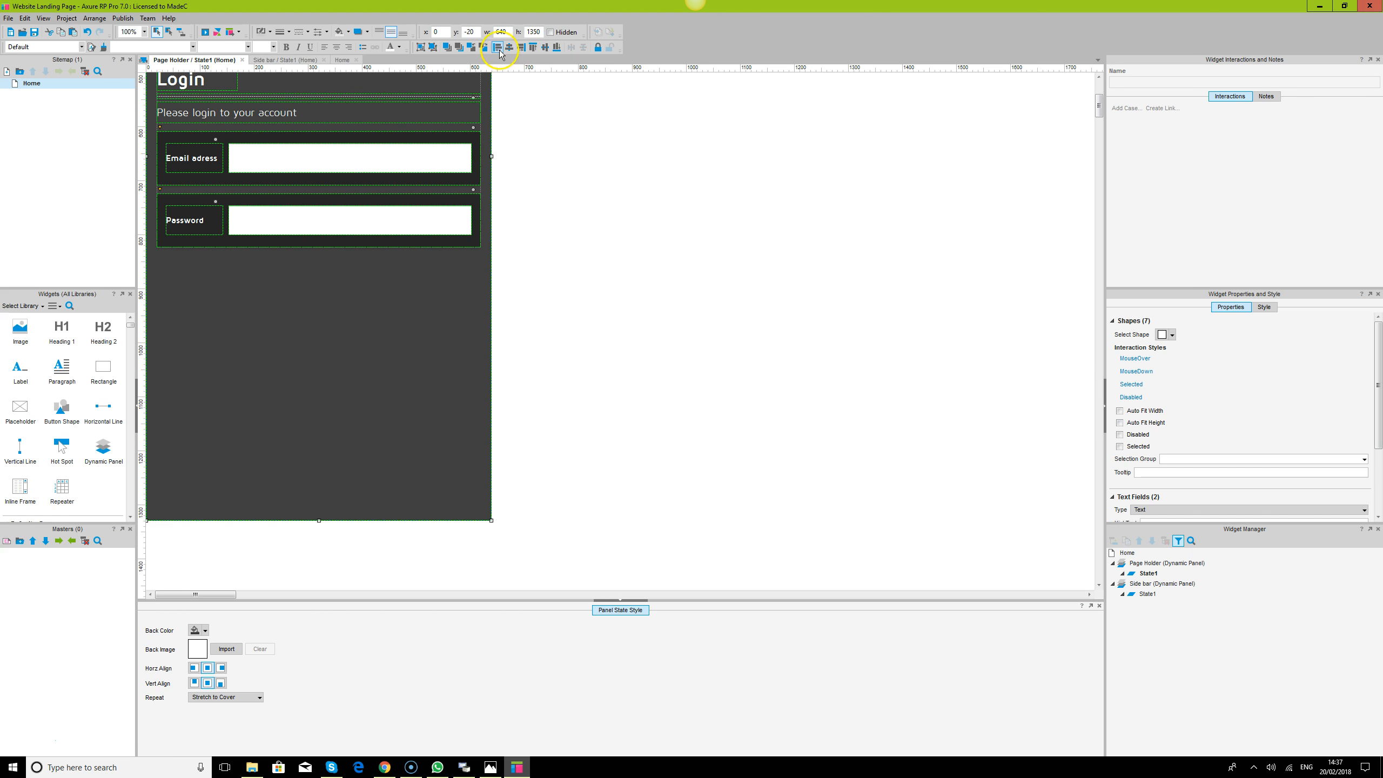
pyautogui.click(724, 338)
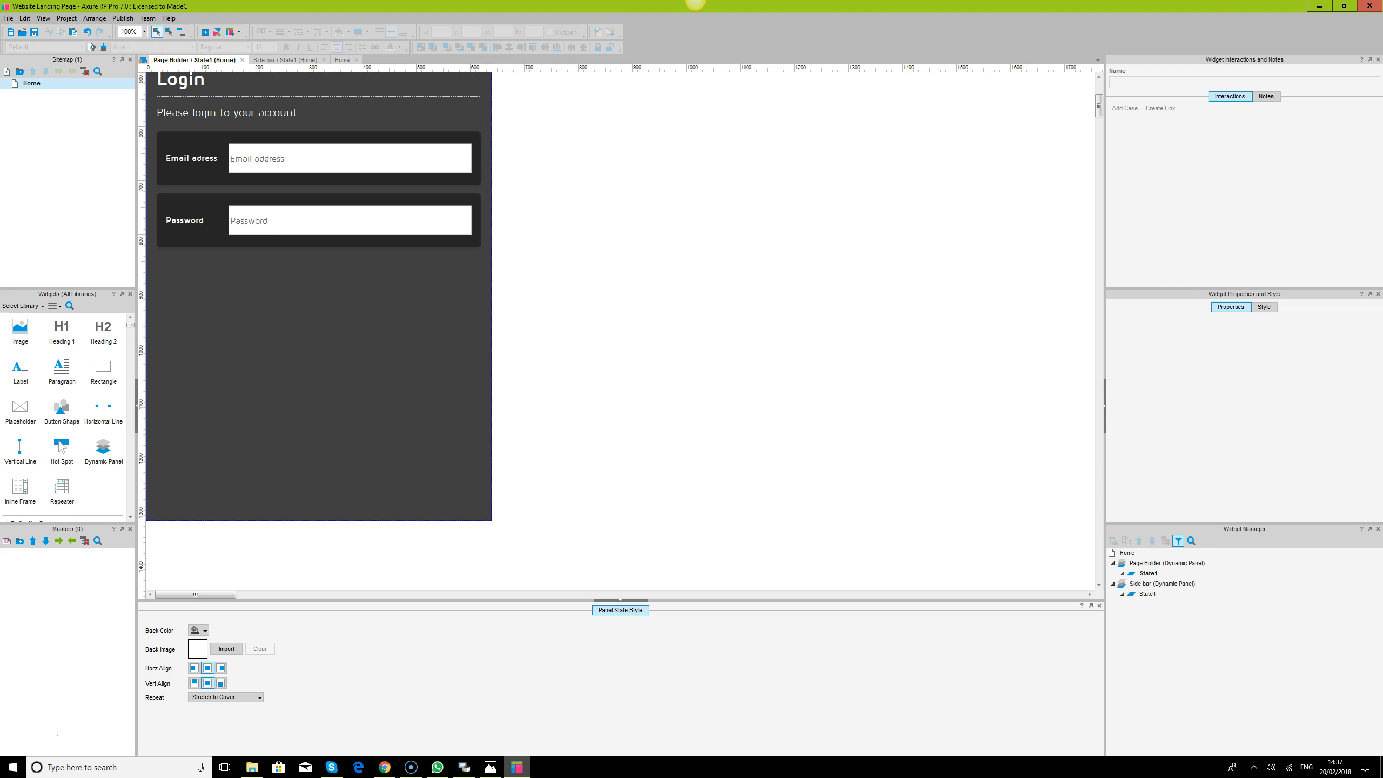
# - Open the Home page and pin the Page Holder panel to the browser window with Center horizontal and Top vertical pins
pyautogui.doubleClick(36, 86)
pyautogui.click(719, 268)
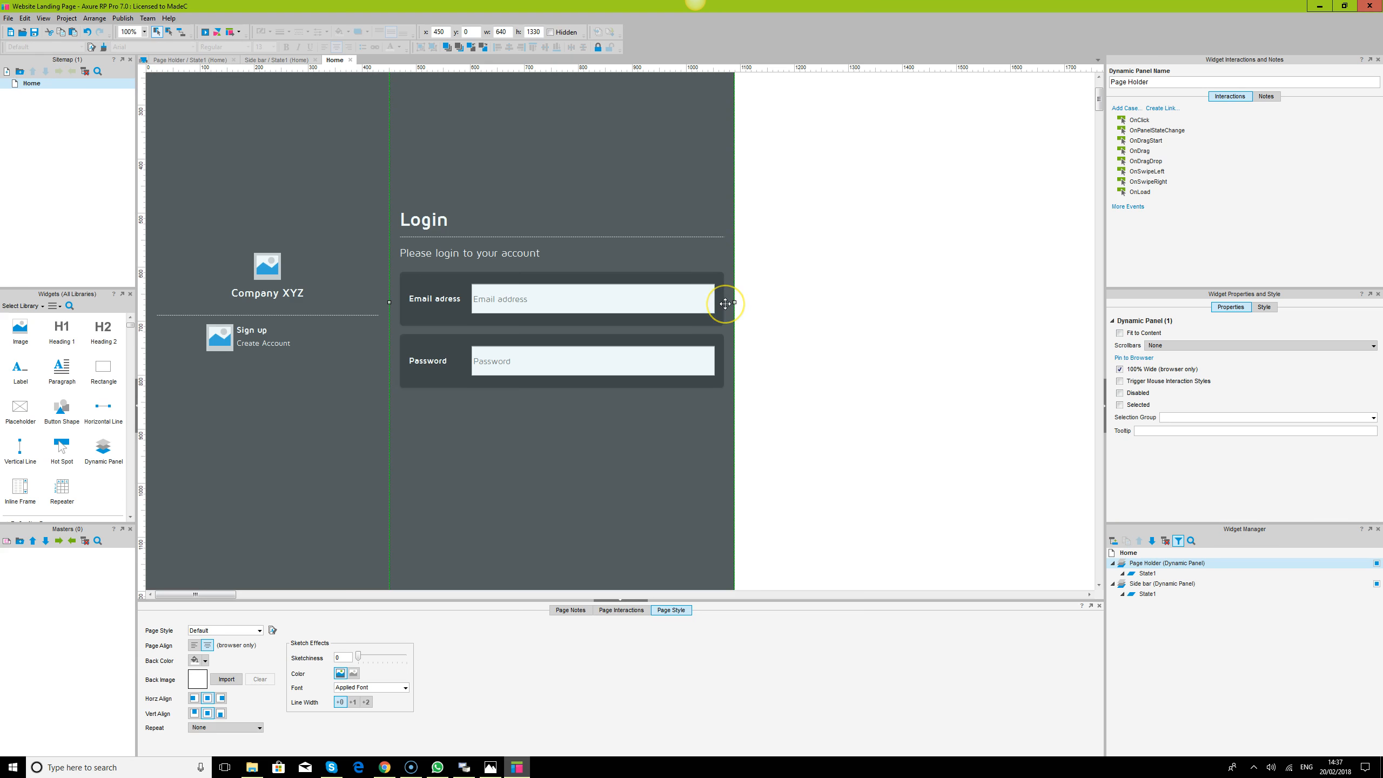
pyautogui.scroll(-1, 725, 304)
pyautogui.scroll(4, 725, 304)
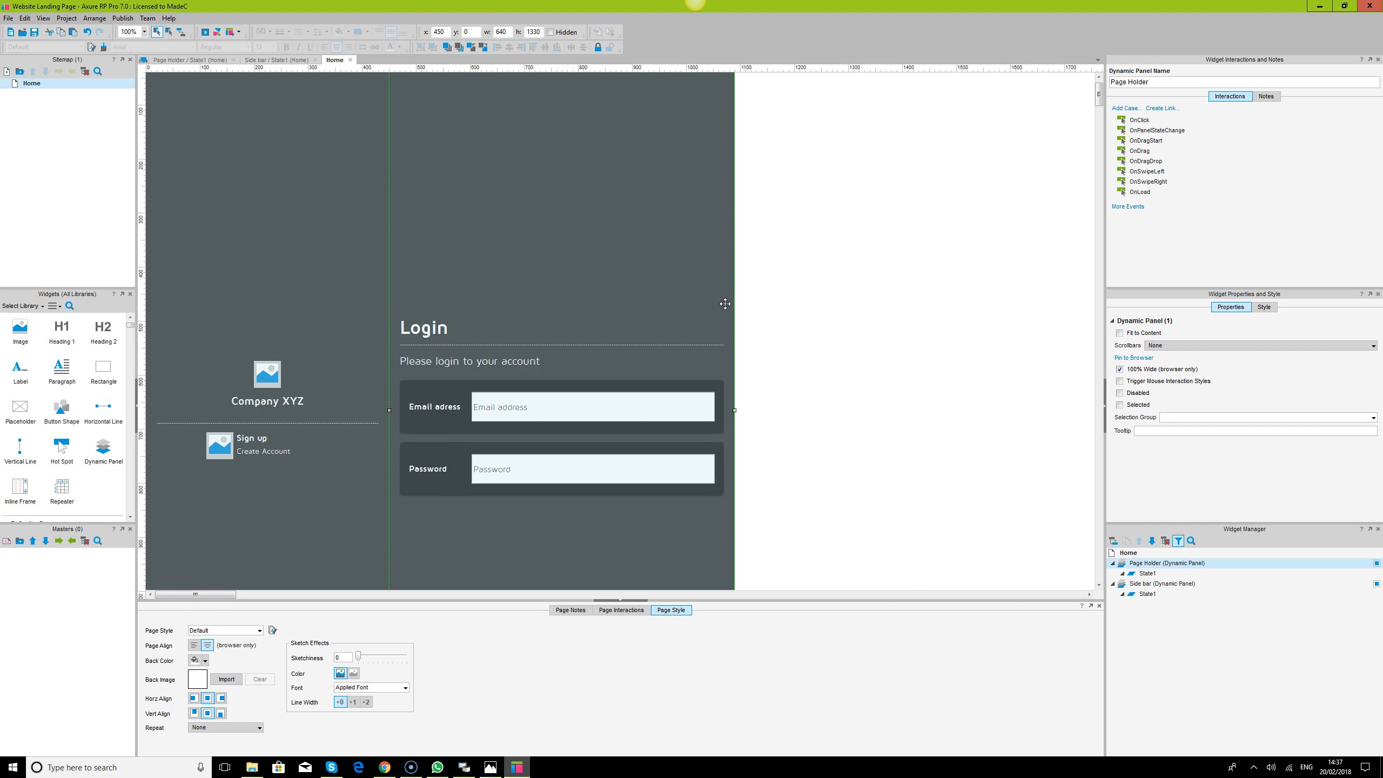
pyautogui.click(1145, 358)
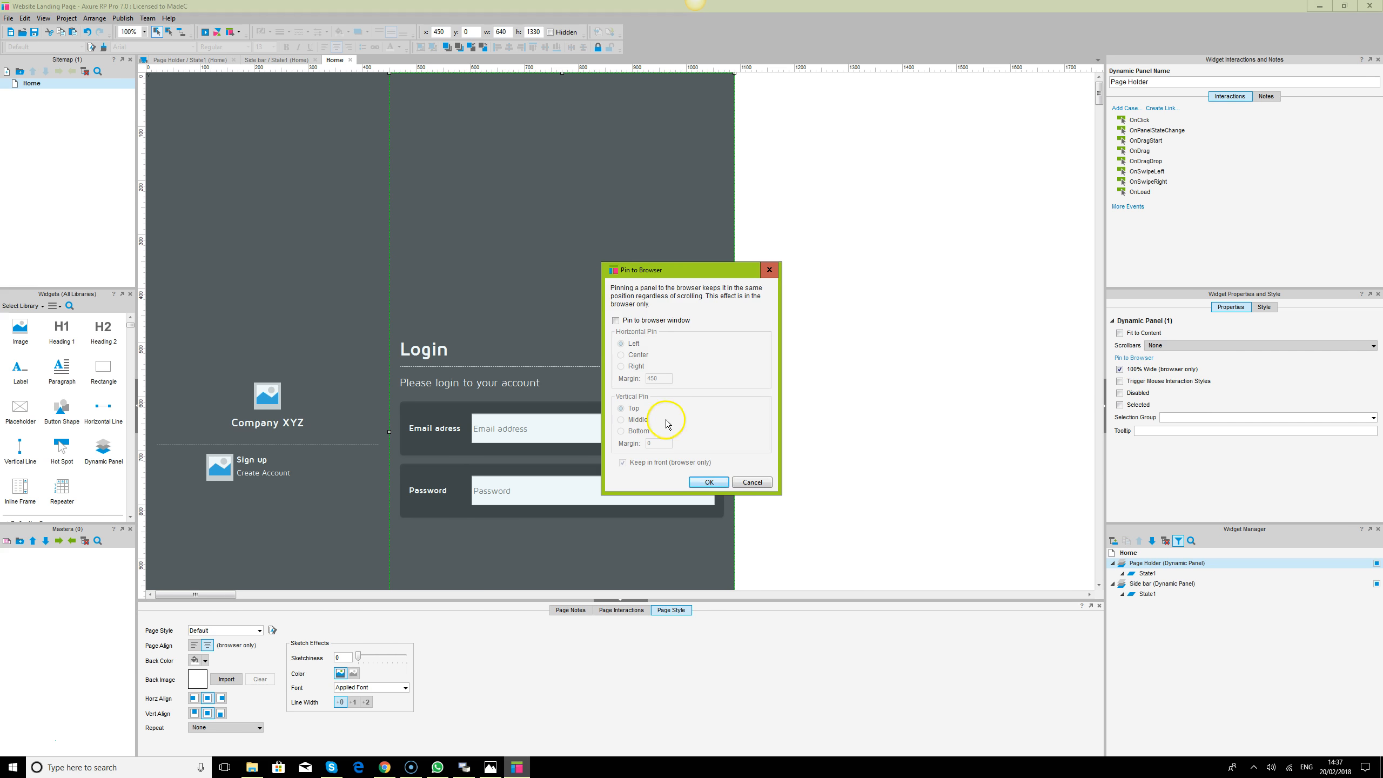
pyautogui.click(617, 321)
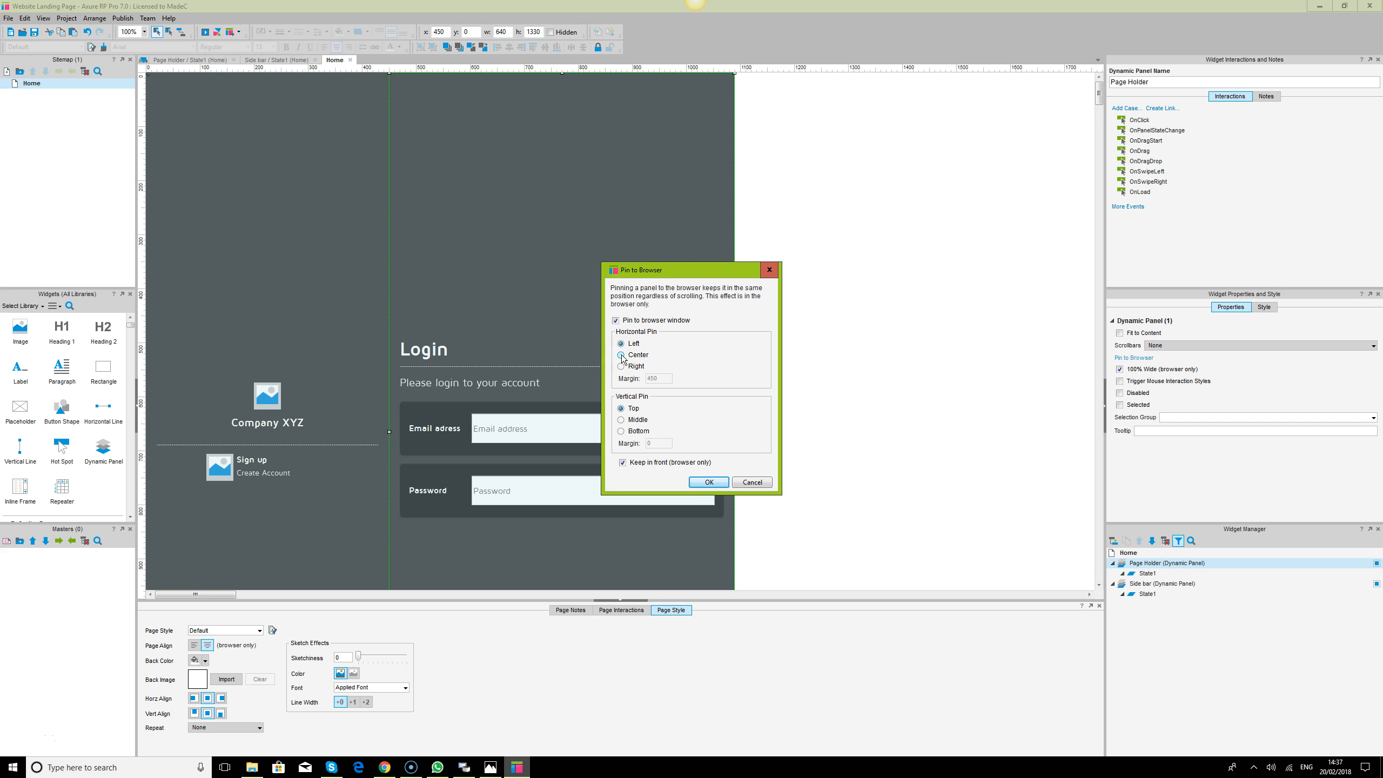
pyautogui.click(707, 483)
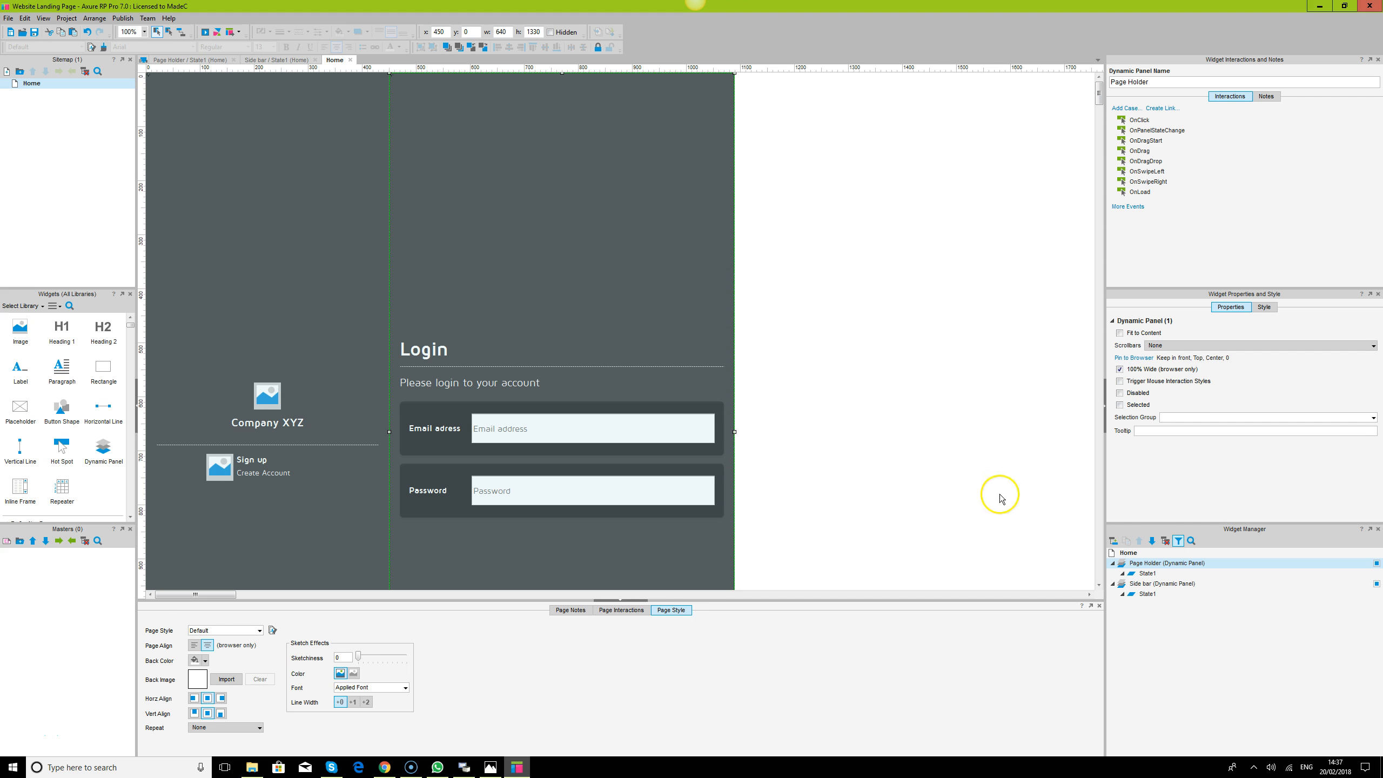
# - Turn off the Keep in front option in the Page Holder panel's browser pin settings
pyautogui.click(949, 455)
pyautogui.click(605, 331)
pyautogui.click(1146, 358)
pyautogui.click(623, 462)
pyautogui.click(709, 482)
pyautogui.click(882, 463)
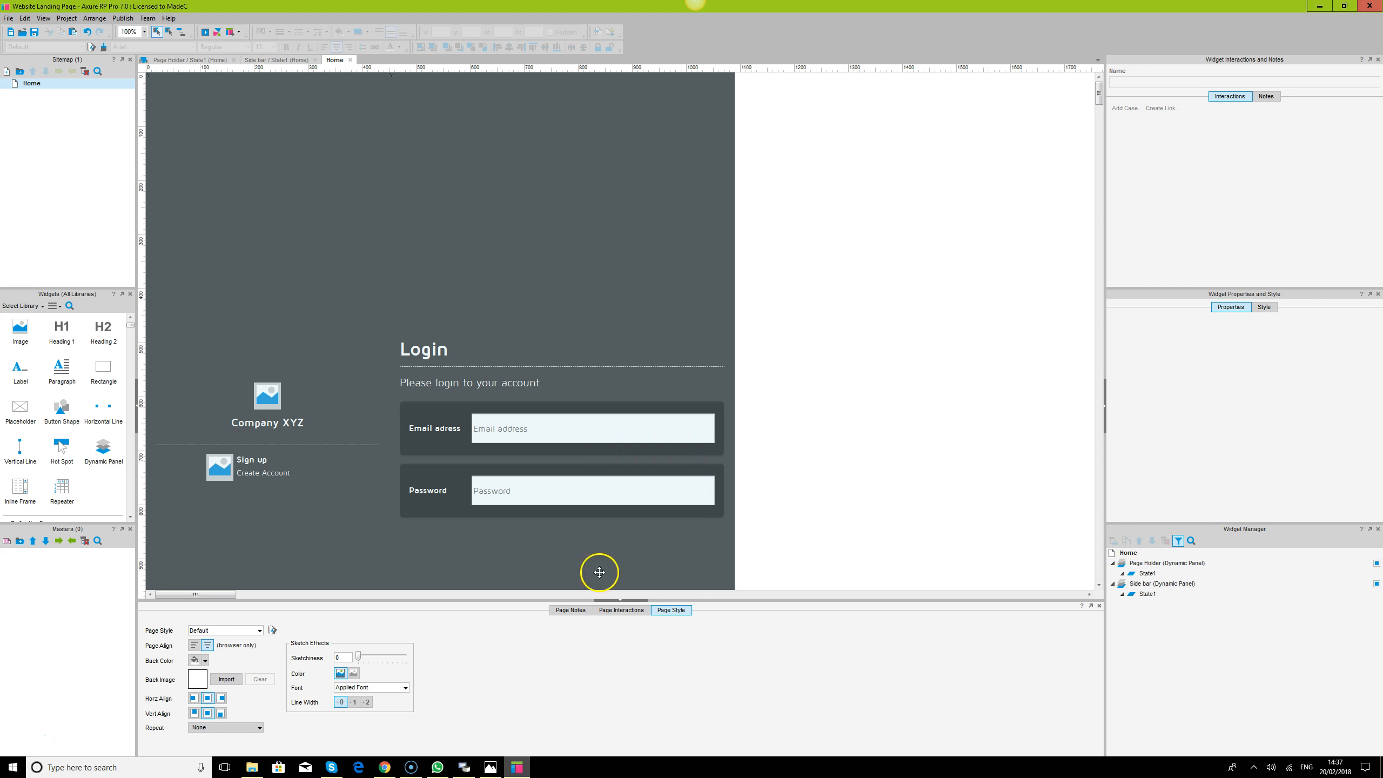
# - Switch to Chrome, reload the preview to check the pinned panel's position, and return to Axure RP
pyautogui.click(385, 766)
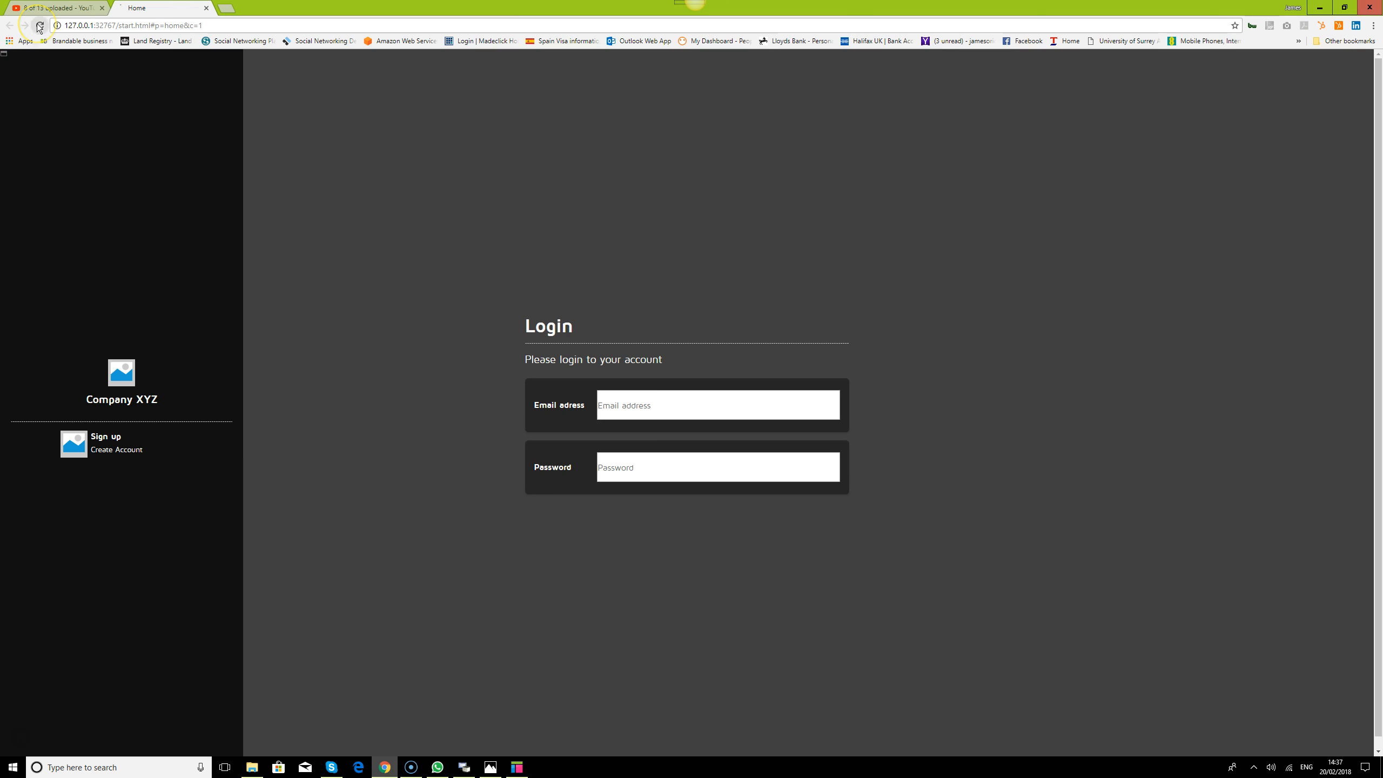
pyautogui.click(40, 25)
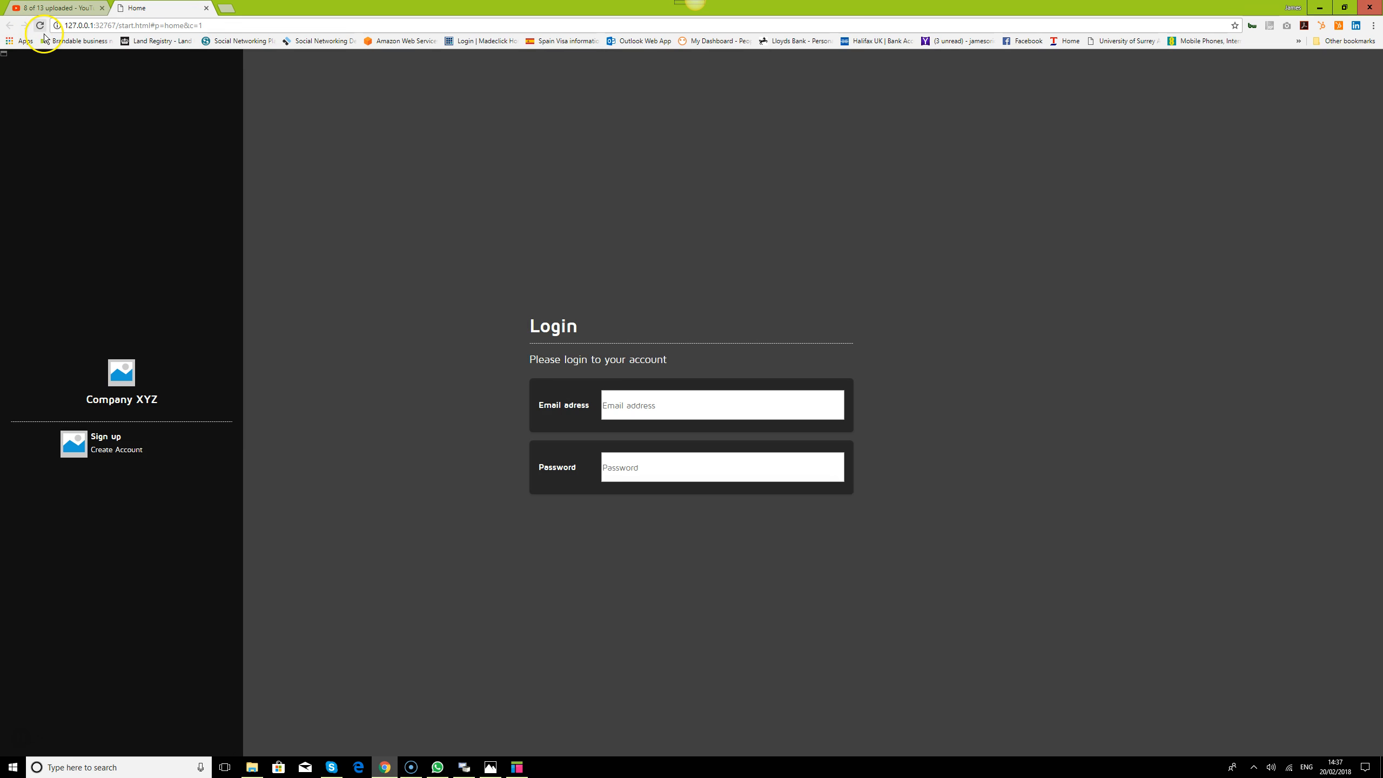
pyautogui.click(513, 768)
# - Open State1 of the Page Holder panel and widen the background rectangle behind the login form to 900
pyautogui.click(536, 424)
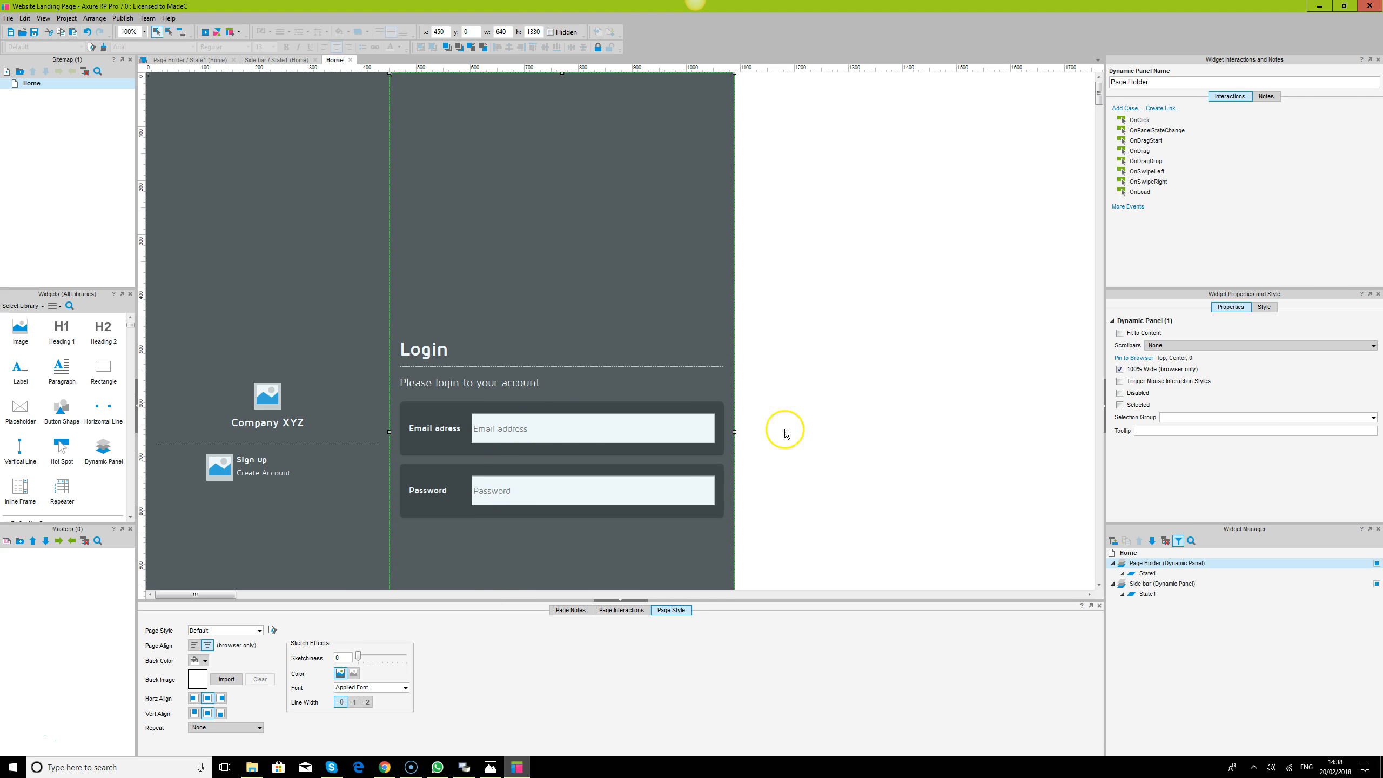
pyautogui.doubleClick(1147, 573)
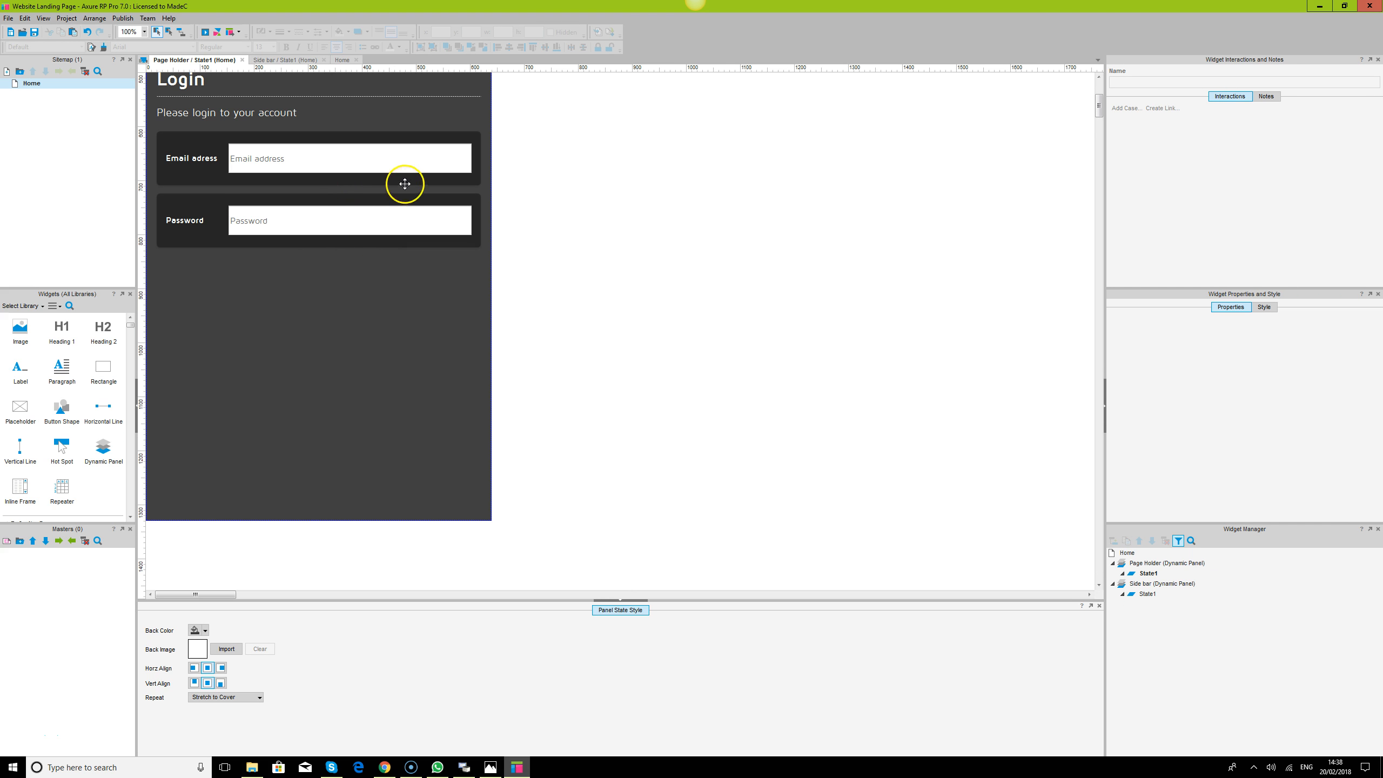
pyautogui.hotkey('ctrl', 'a')
pyautogui.scroll(3, 582, 369)
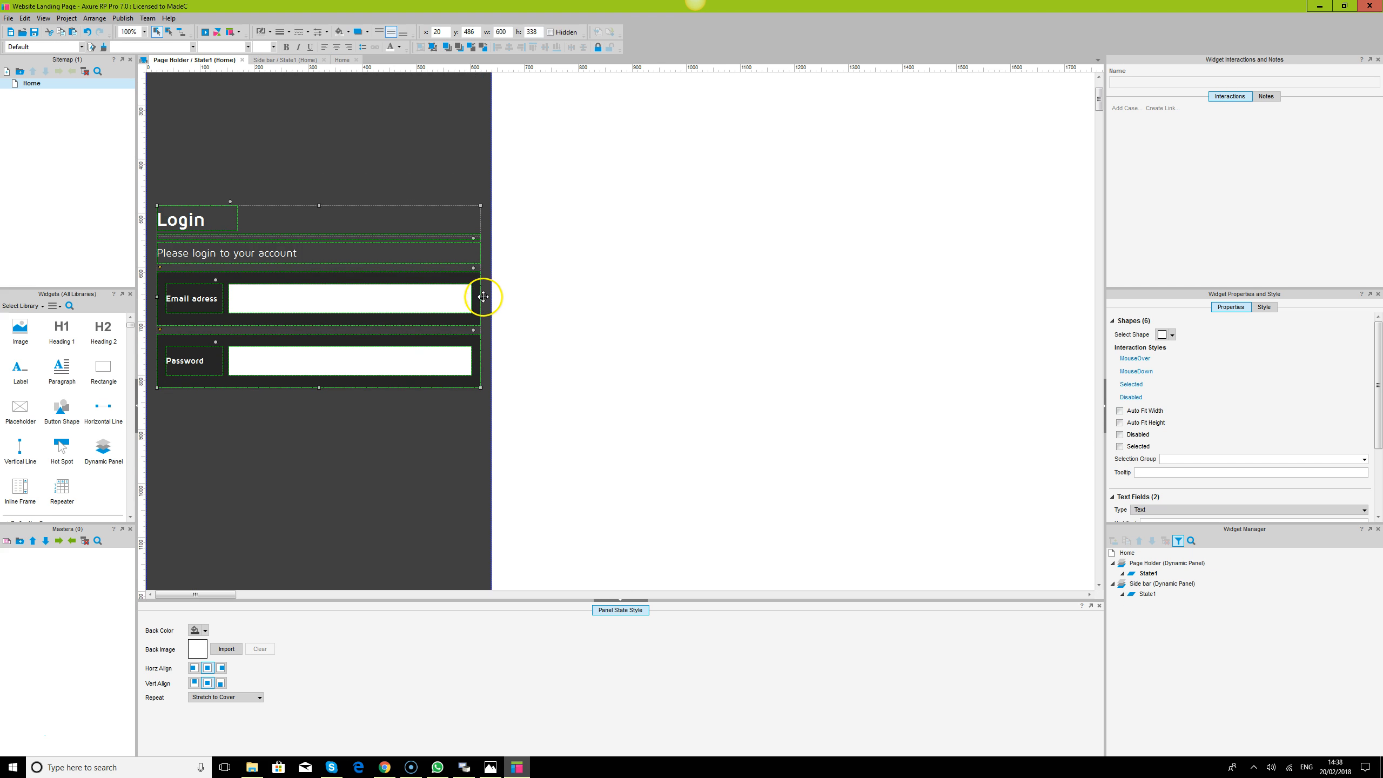
pyautogui.click(488, 297)
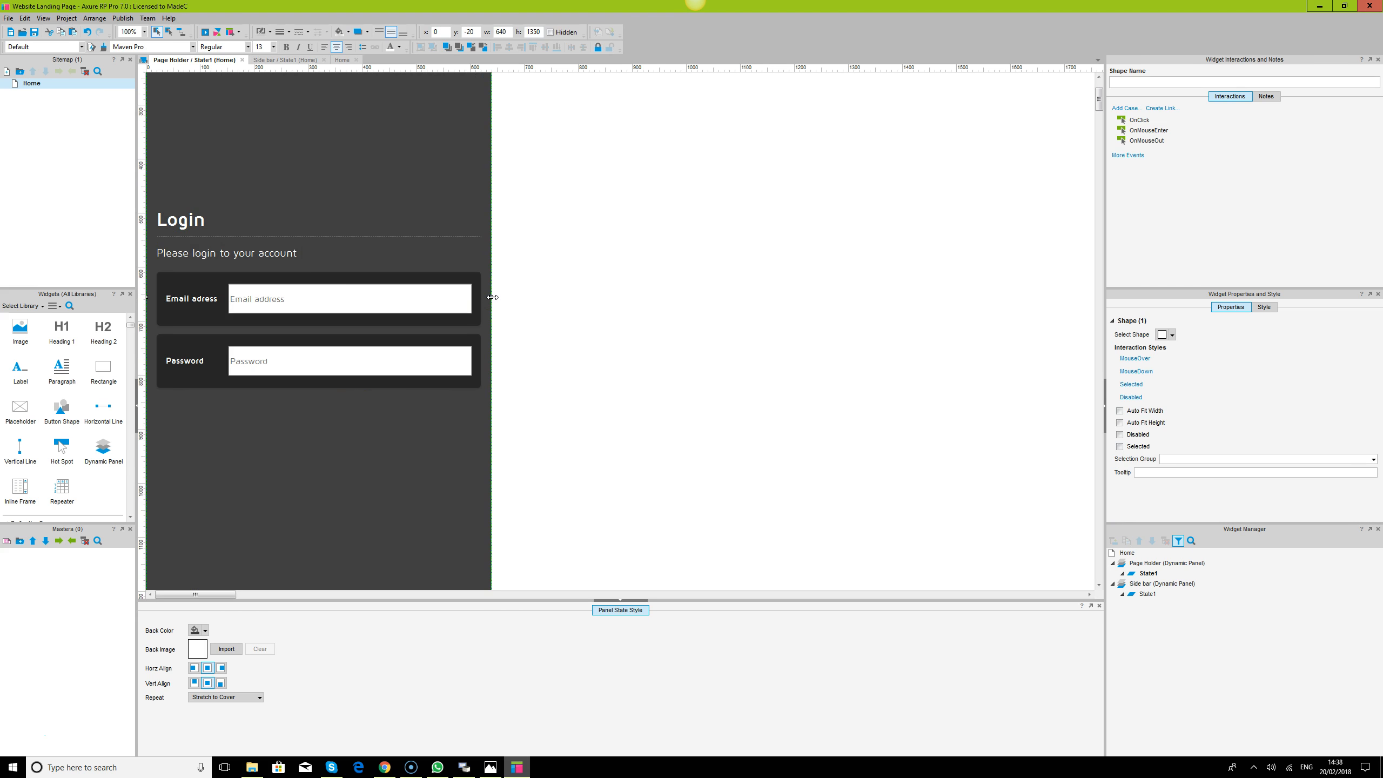
pyautogui.moveTo(492, 297); pyautogui.dragTo(712, 312)
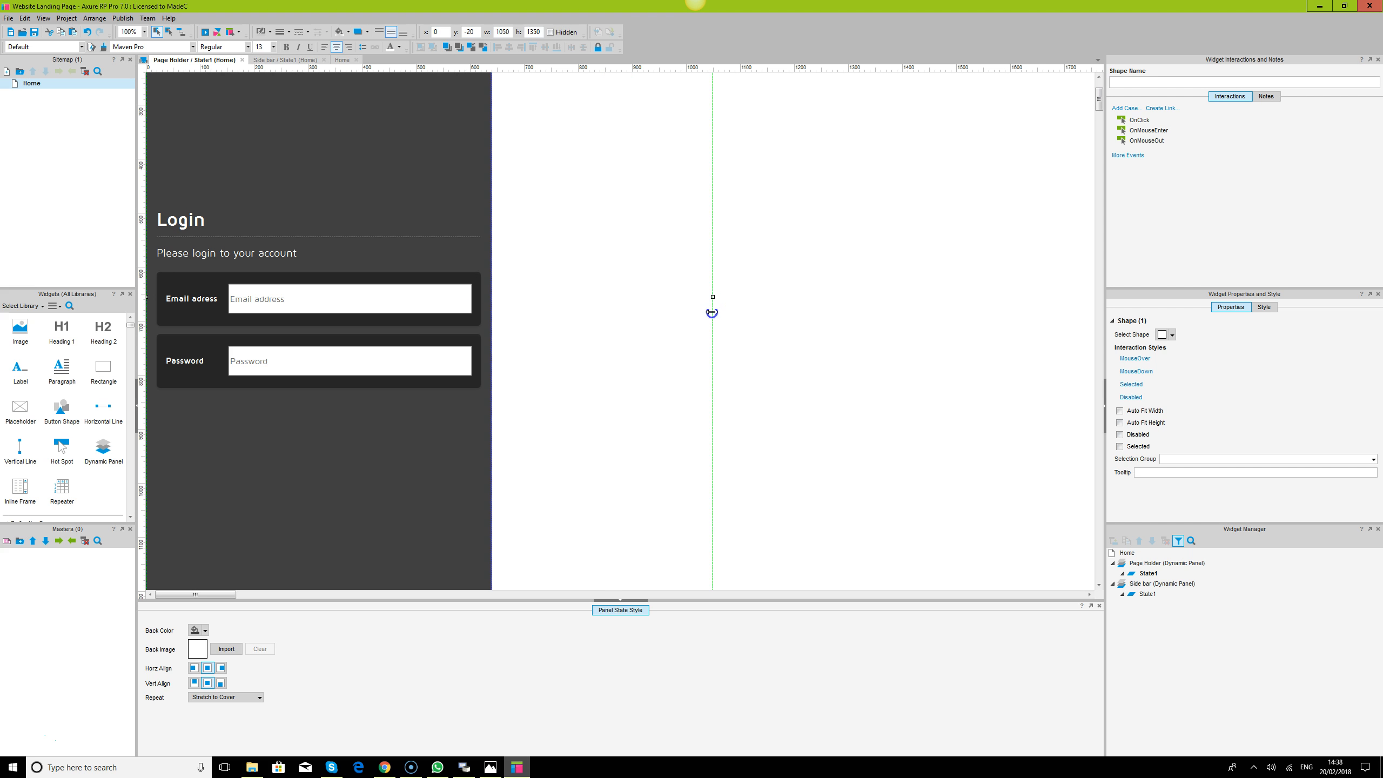
pyautogui.moveTo(712, 312); pyautogui.dragTo(632, 307)
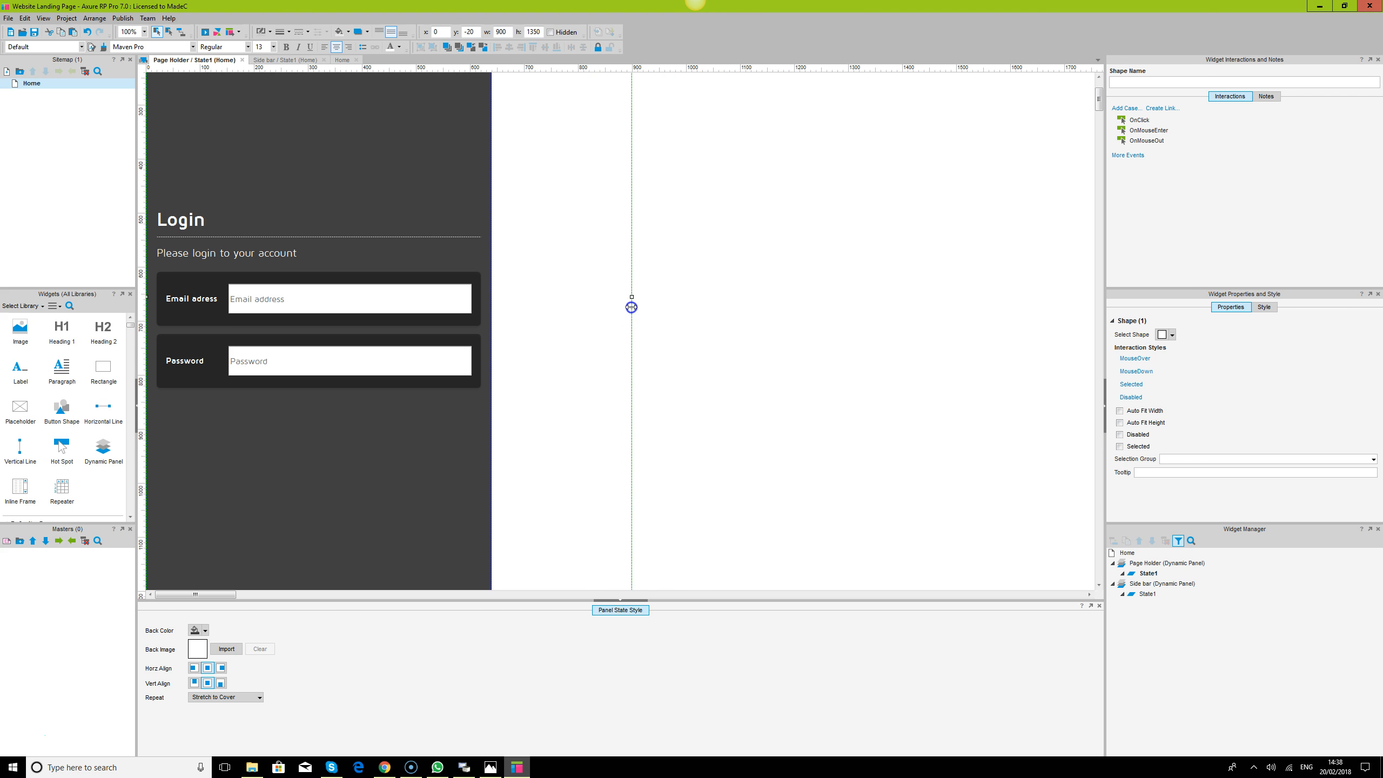
pyautogui.click(374, 179)
# - Return to the Home page and set the Page Holder panel's width to 900
pyautogui.doubleClick(1127, 552)
pyautogui.click(531, 204)
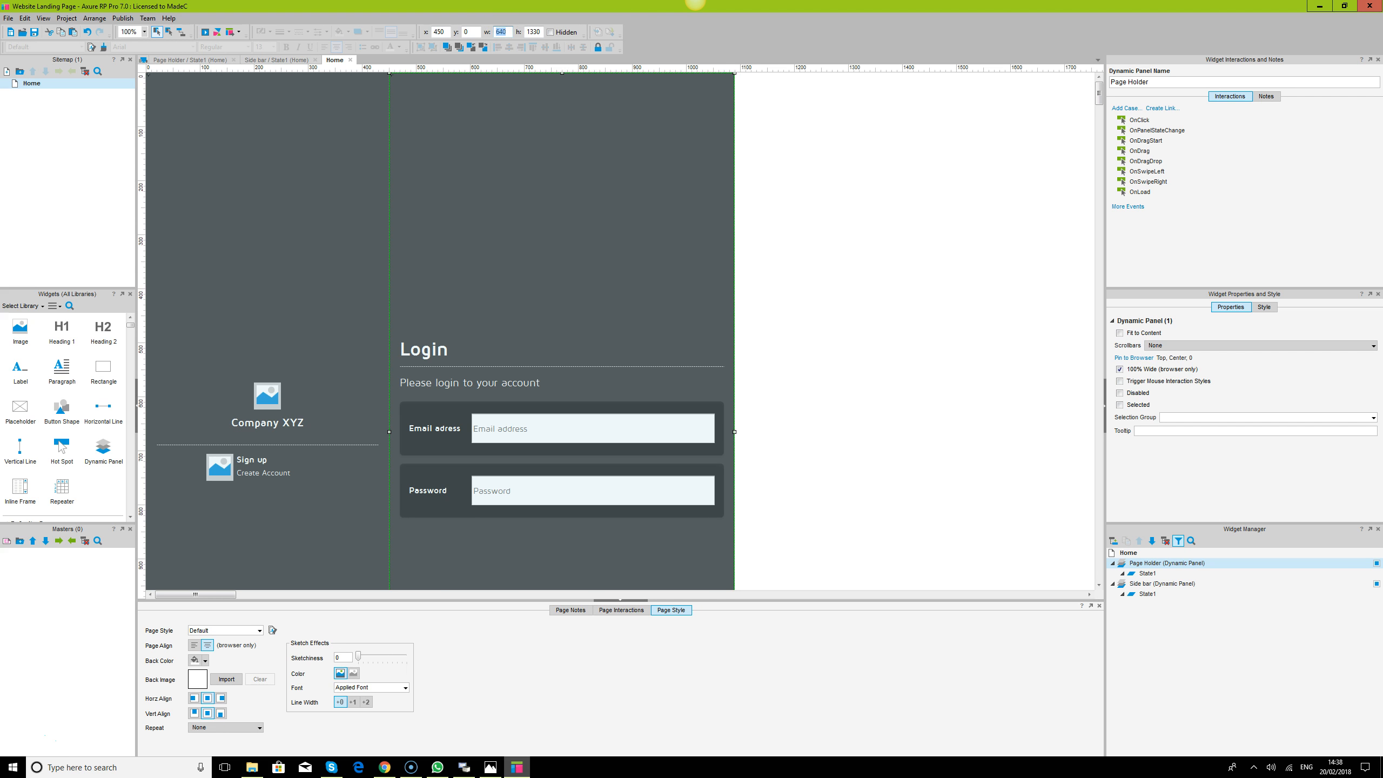
pyautogui.write('900')
pyautogui.press('Return')
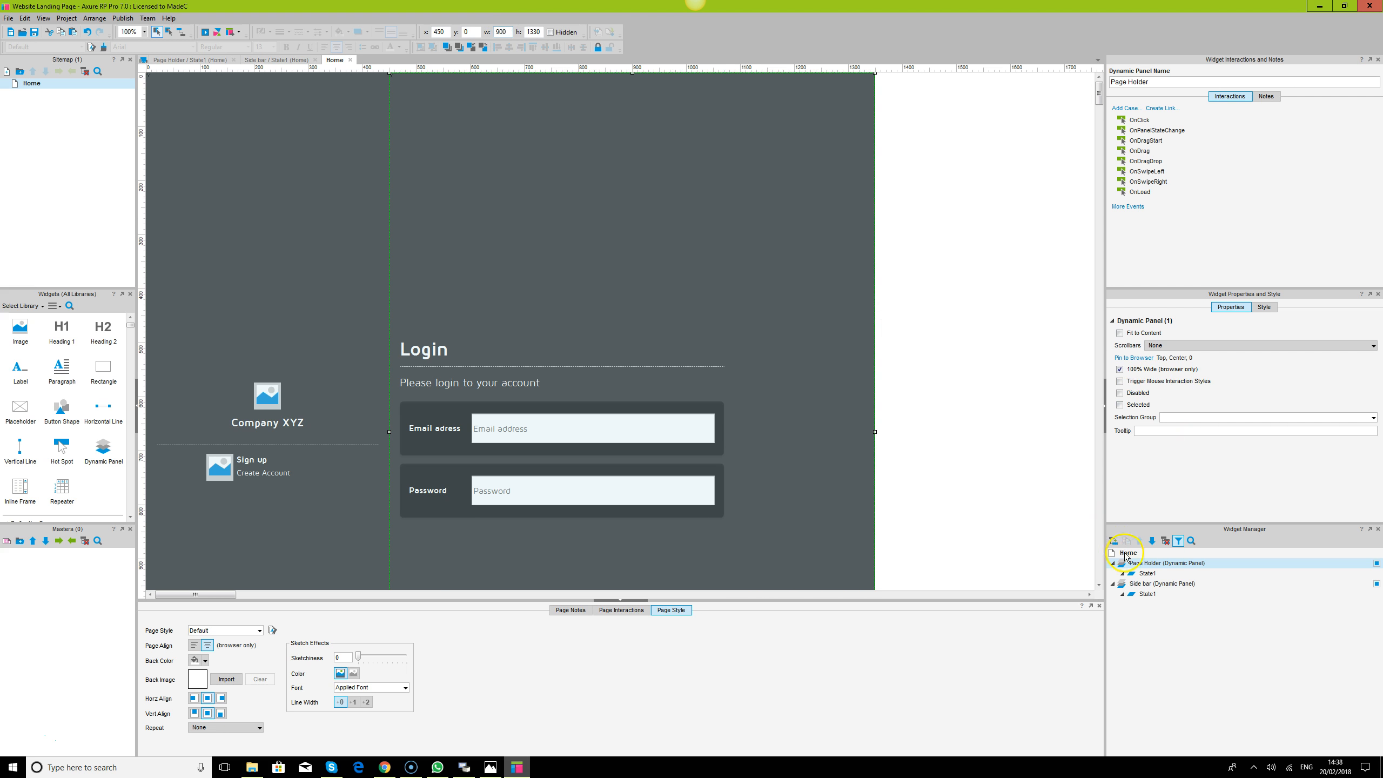
# - In the Page Holder panel's State1, stretch all login form widgets together to nearly the full width of the panel
pyautogui.doubleClick(1147, 573)
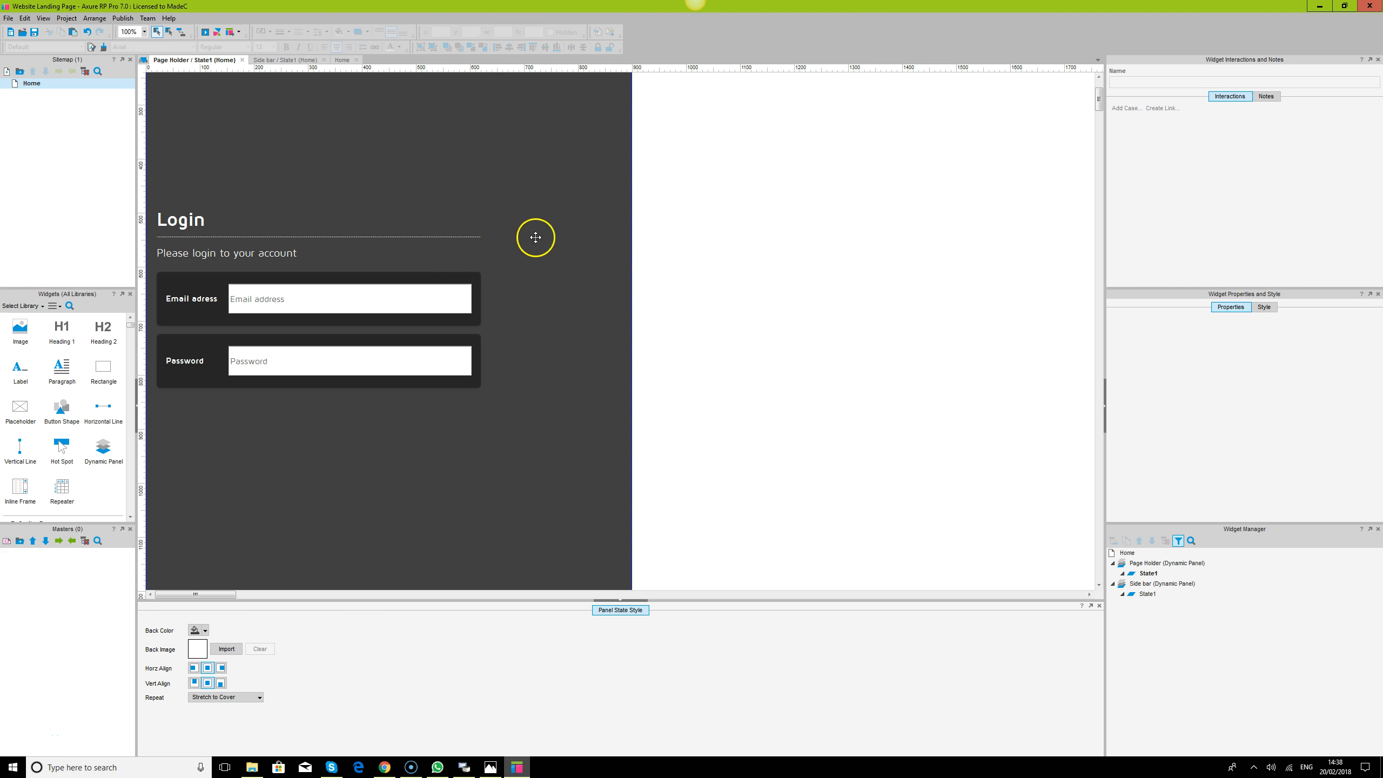
pyautogui.click(574, 234)
pyautogui.click(234, 244)
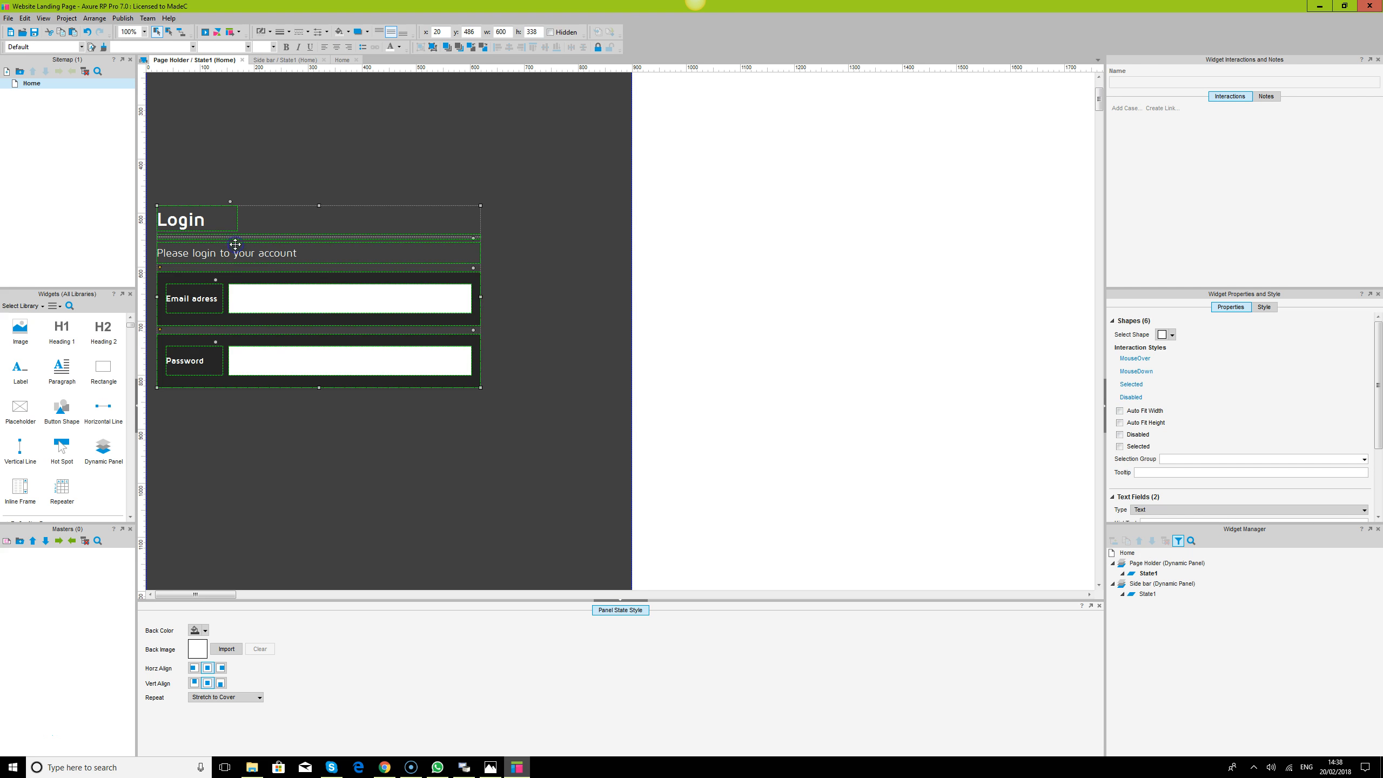
pyautogui.moveTo(481, 297); pyautogui.dragTo(627, 305)
pyautogui.click(725, 354)
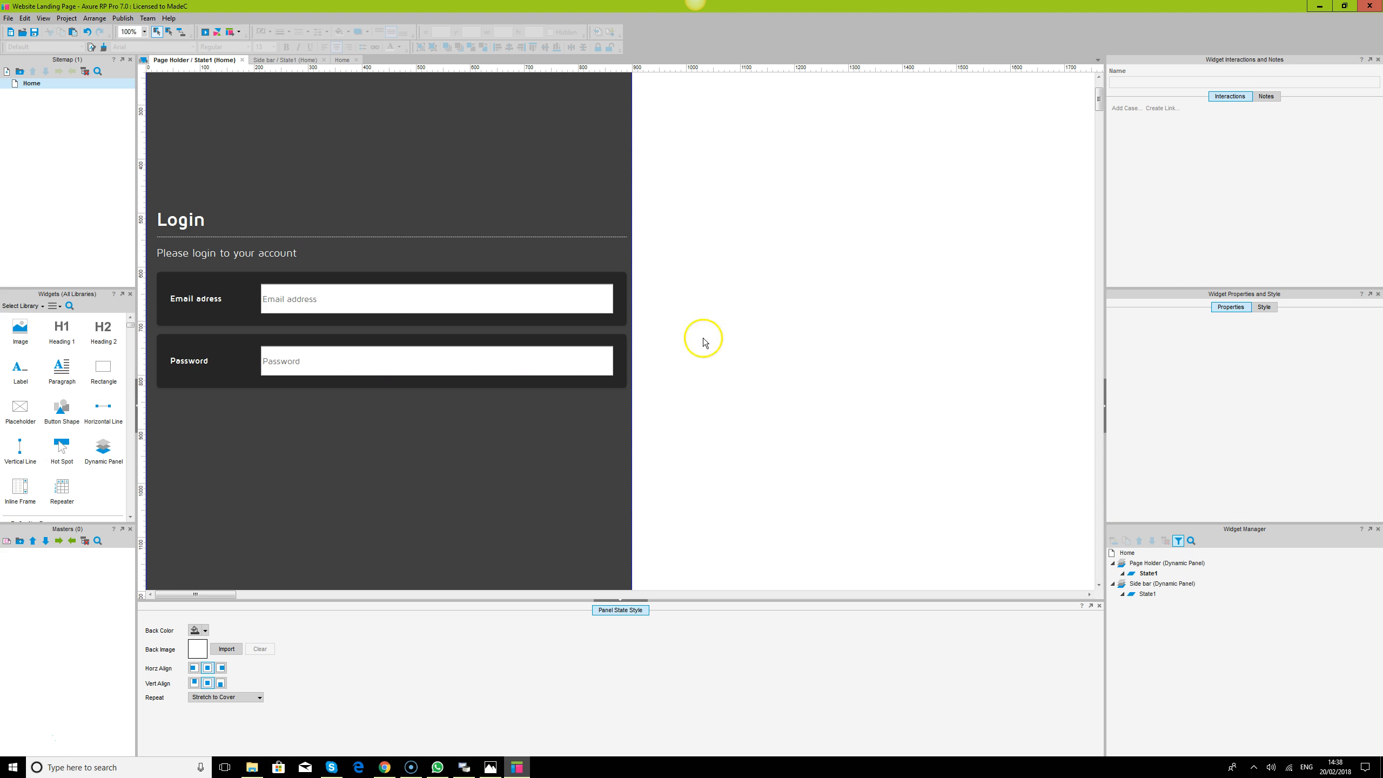
# - Switch to Chrome, reload the preview, and test the email address and password fields by entering and clearing sample text
pyautogui.click(384, 767)
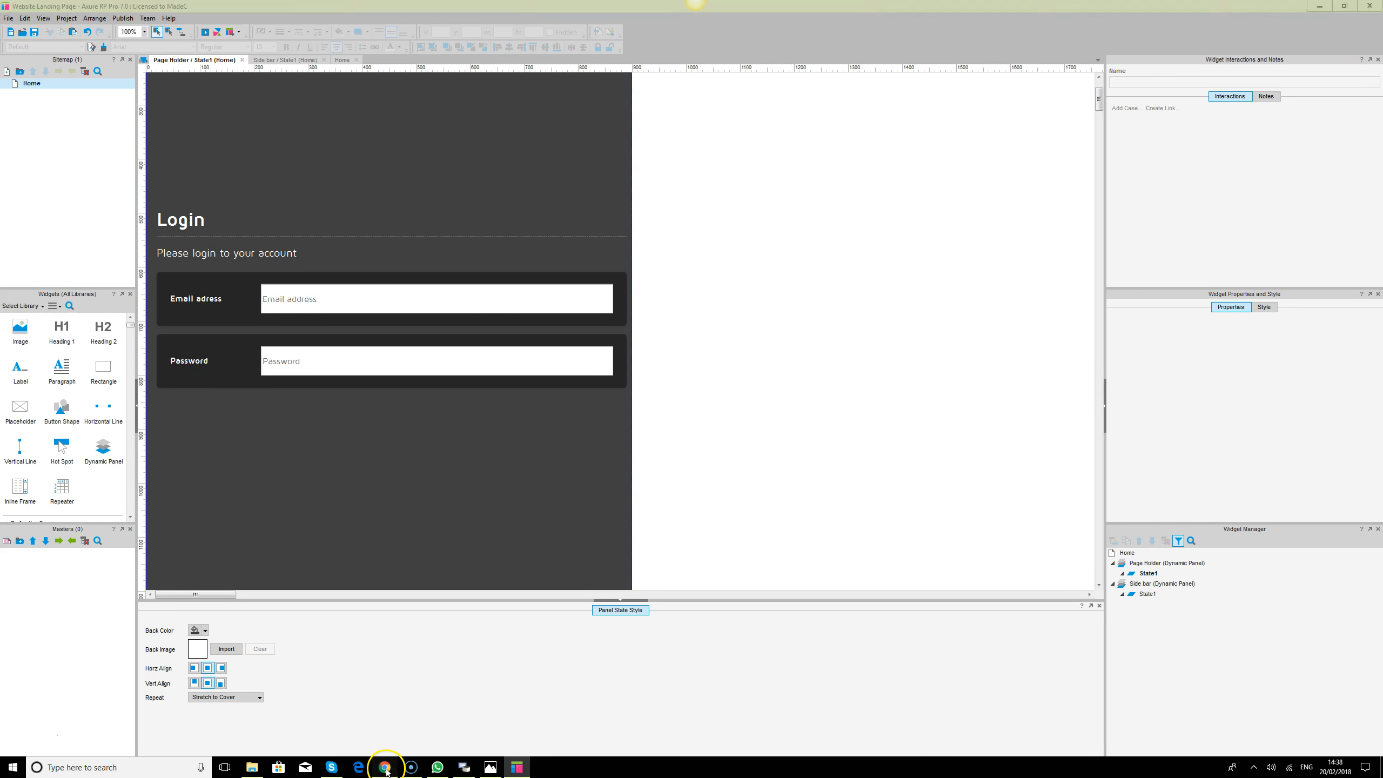
pyautogui.click(40, 25)
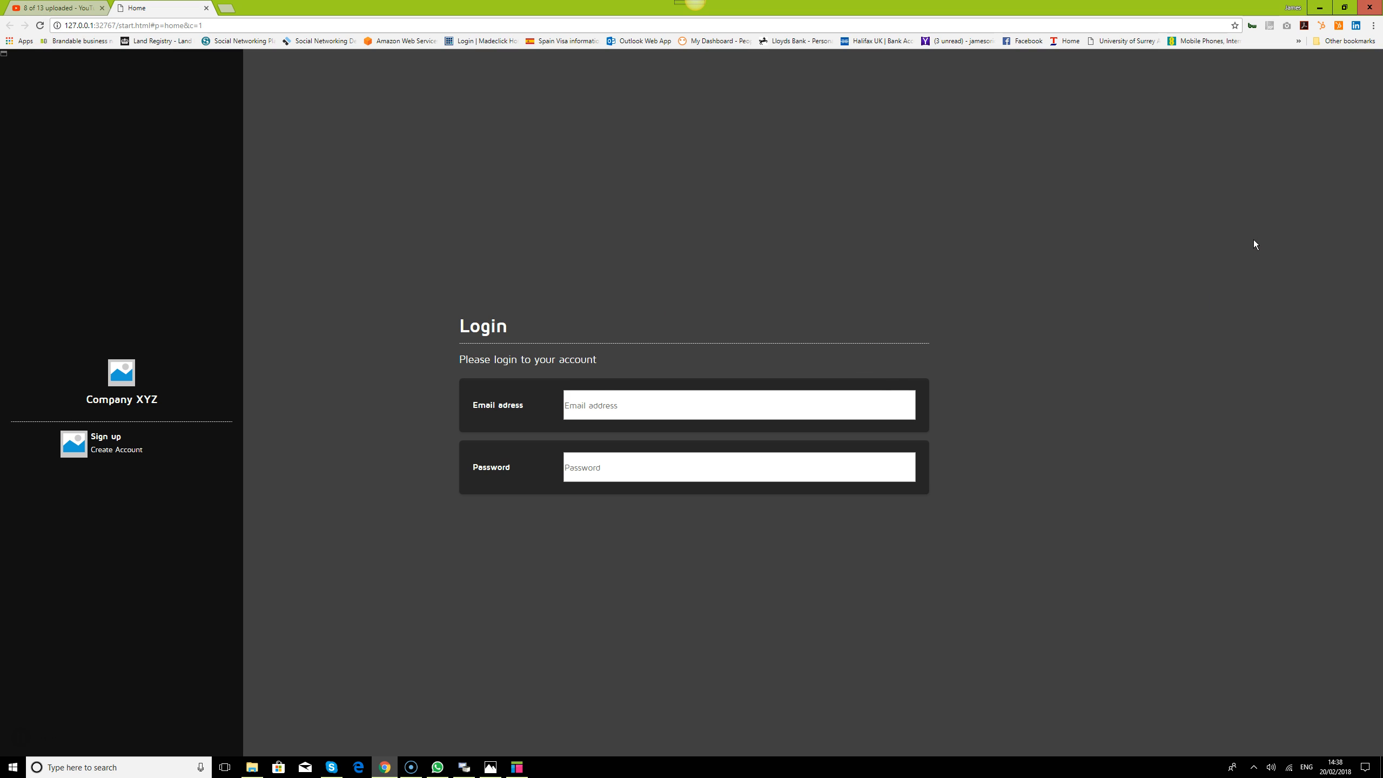
pyautogui.click(725, 403)
pyautogui.write('ddd')
pyautogui.click(673, 473)
pyautogui.write('dd')
pyautogui.doubleClick(686, 401)
pyautogui.moveTo(719, 460); pyautogui.dragTo(258, 467)
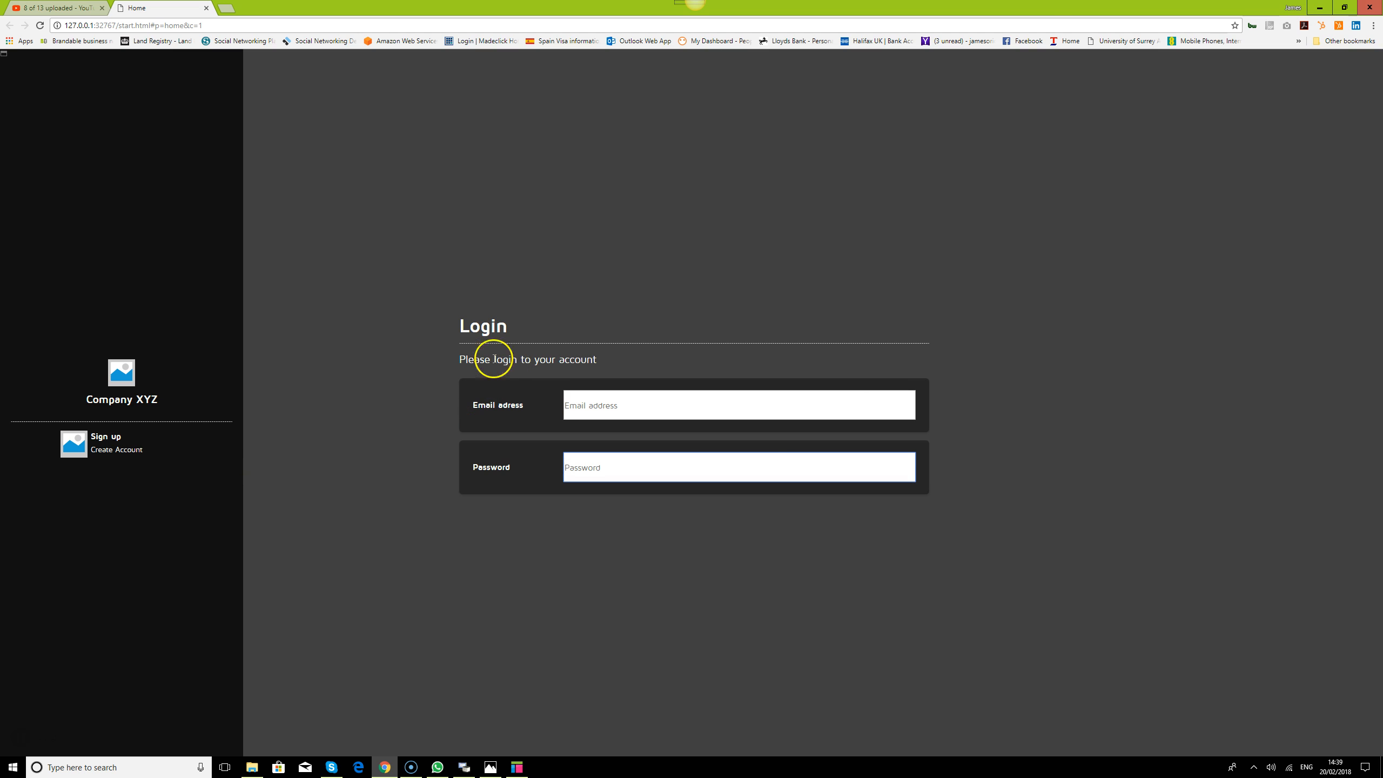
# - Switch to Photos to review the hand-drawn login sketch, and return to Axure RP
pyautogui.click(437, 767)
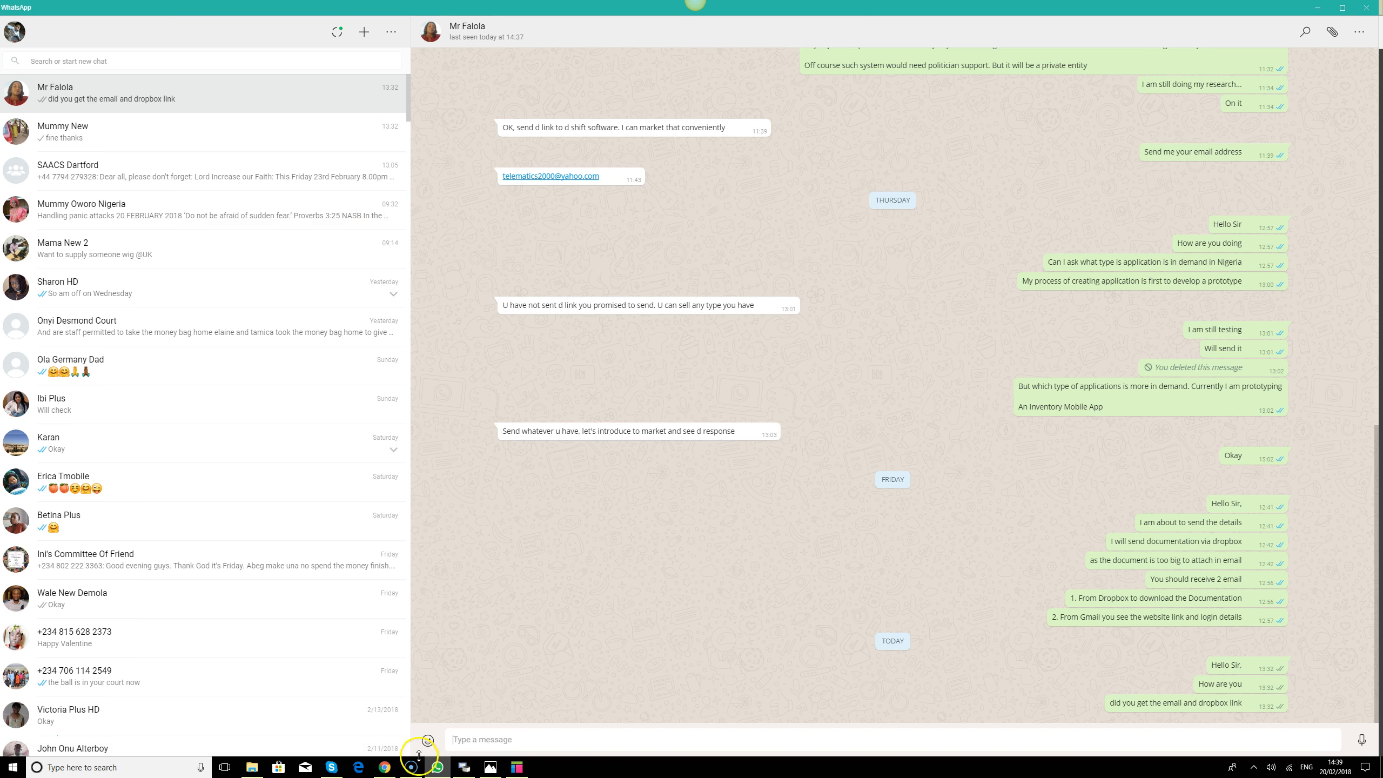
pyautogui.click(439, 767)
pyautogui.click(490, 767)
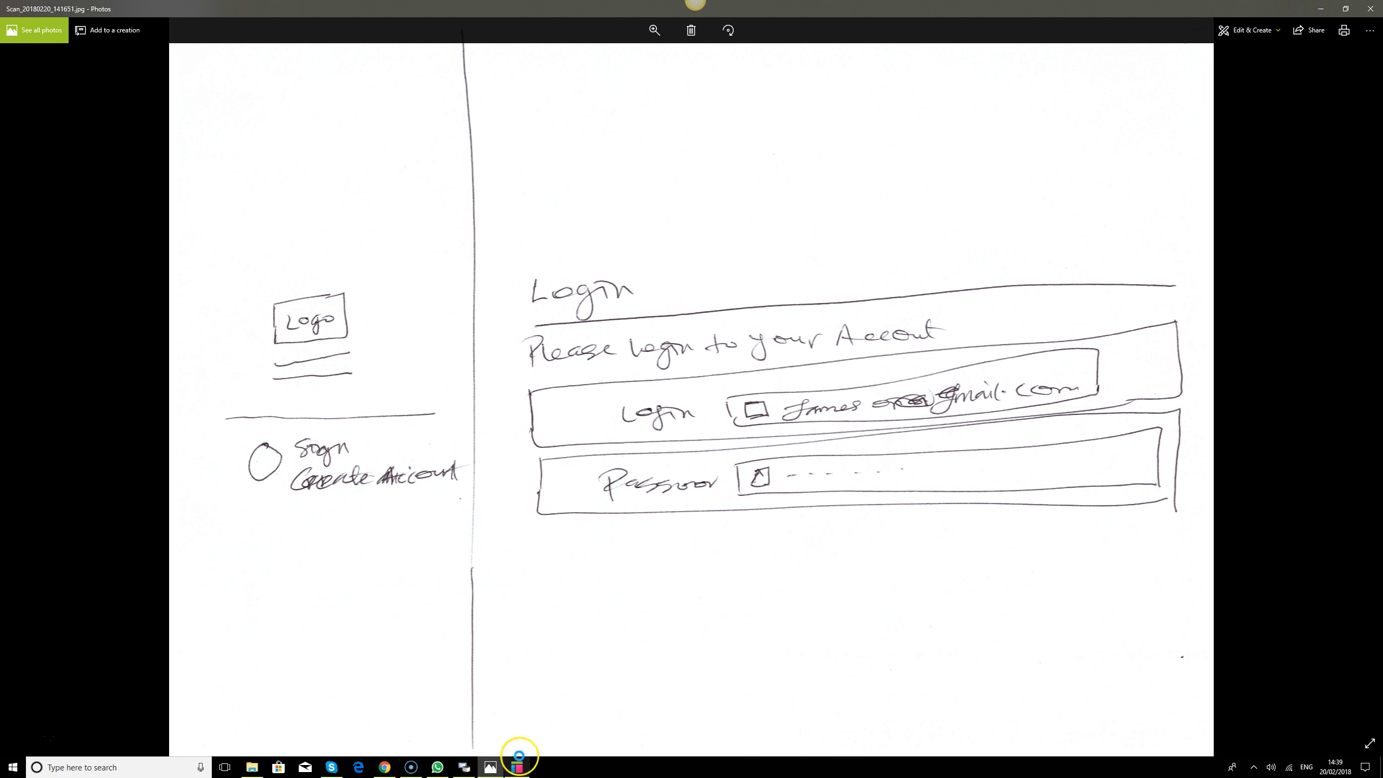
pyautogui.click(516, 768)
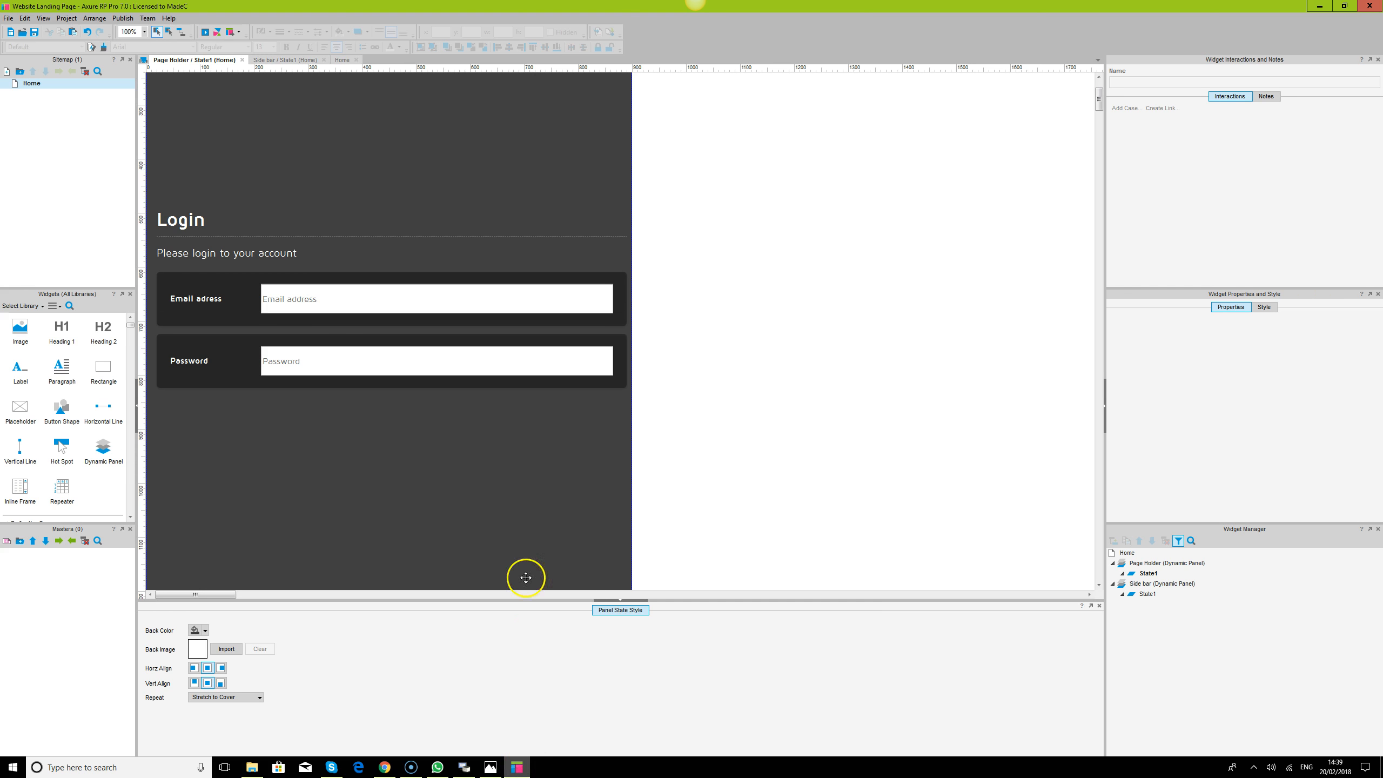
# - Duplicate the "Please login to your account" text directly below the password box and change the copy to "Forgot password?"
pyautogui.click(214, 252)
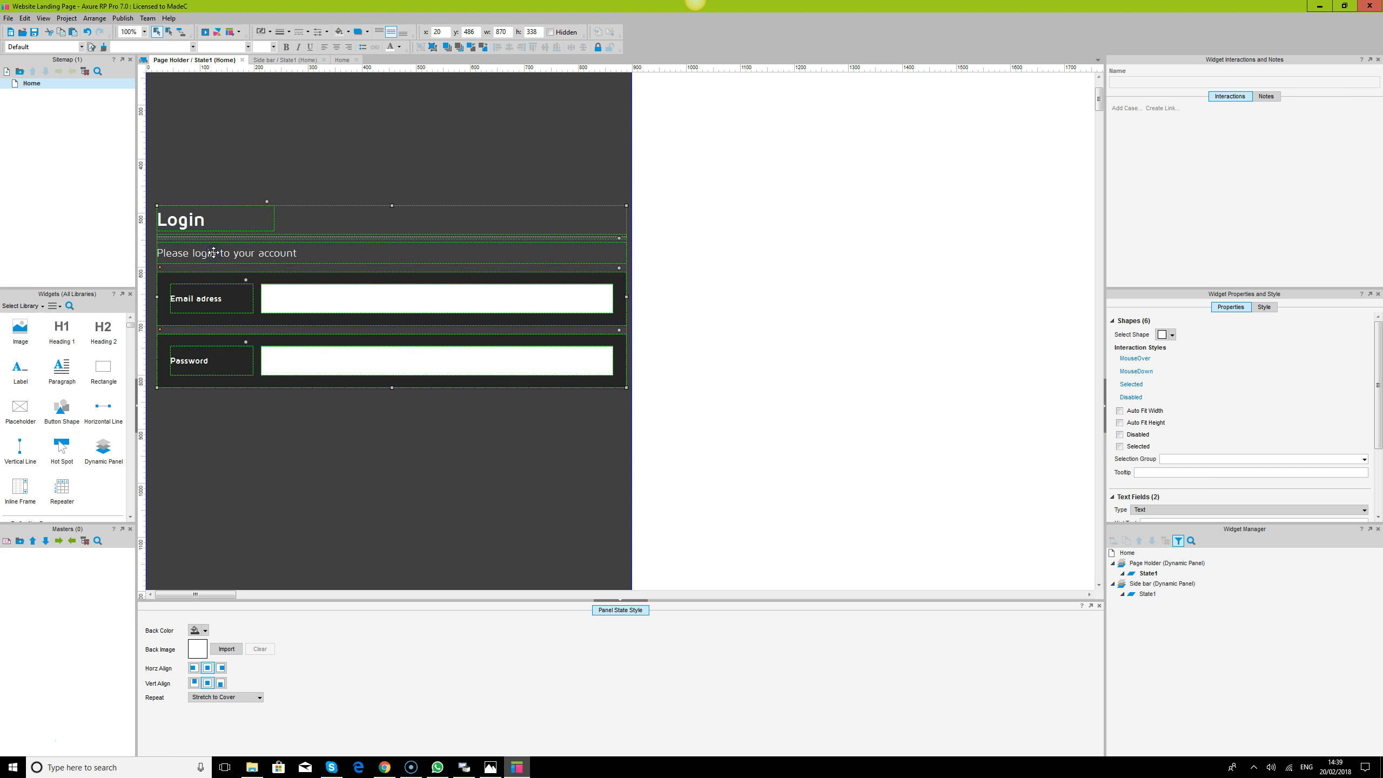
pyautogui.moveTo(214, 252); pyautogui.dragTo(250, 404)
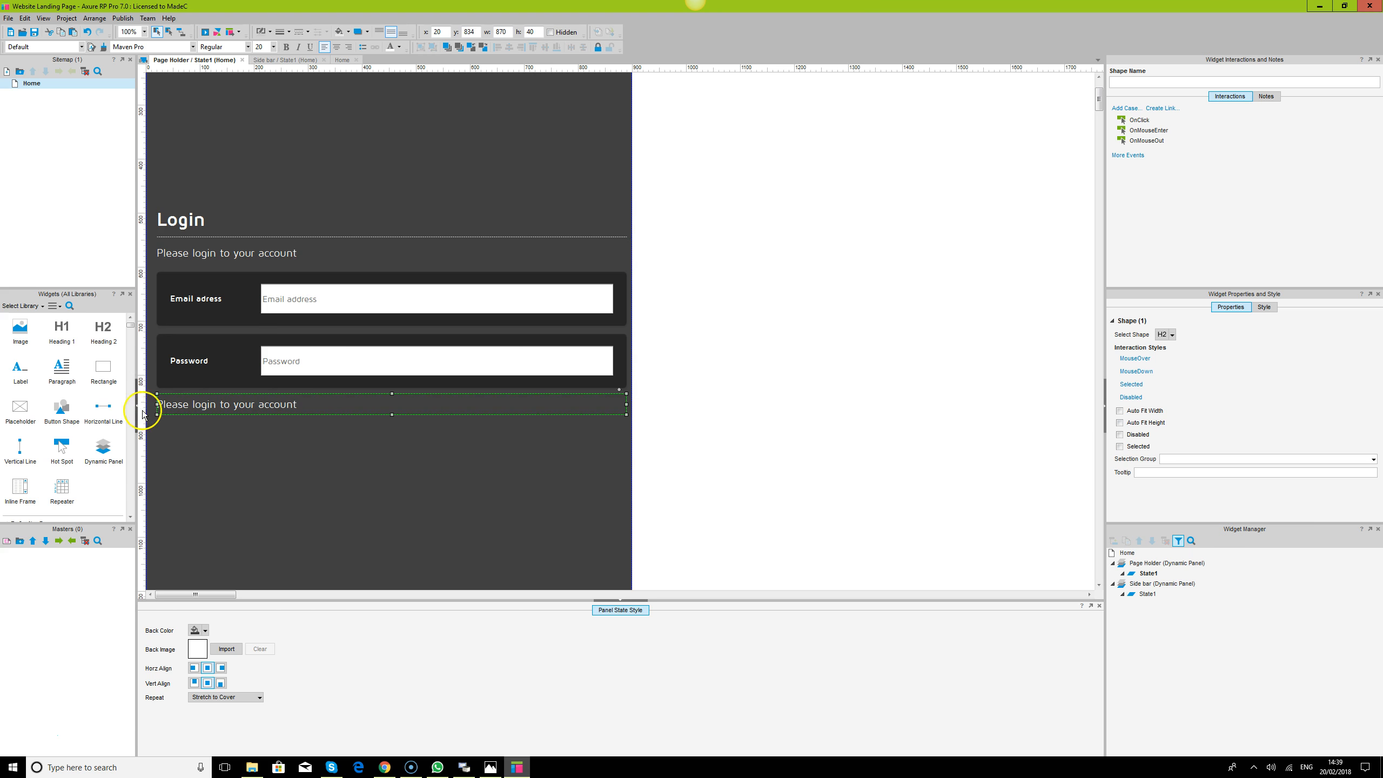
pyautogui.doubleClick(174, 404)
pyautogui.write('Forgot pas')
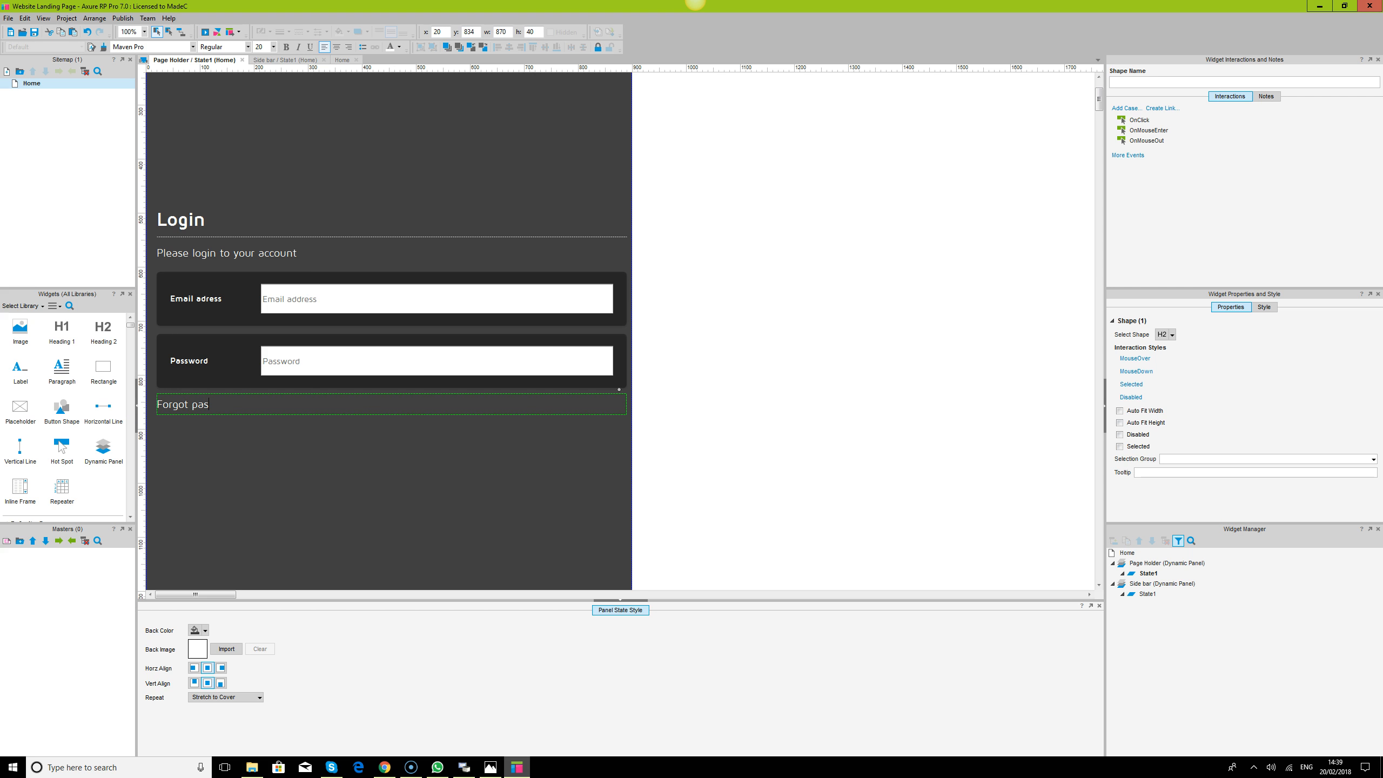
pyautogui.click(262, 457)
# - Narrow the "Forgot password?" text from its left side to about 190 wide and right-align it with the form's edge
pyautogui.click(192, 405)
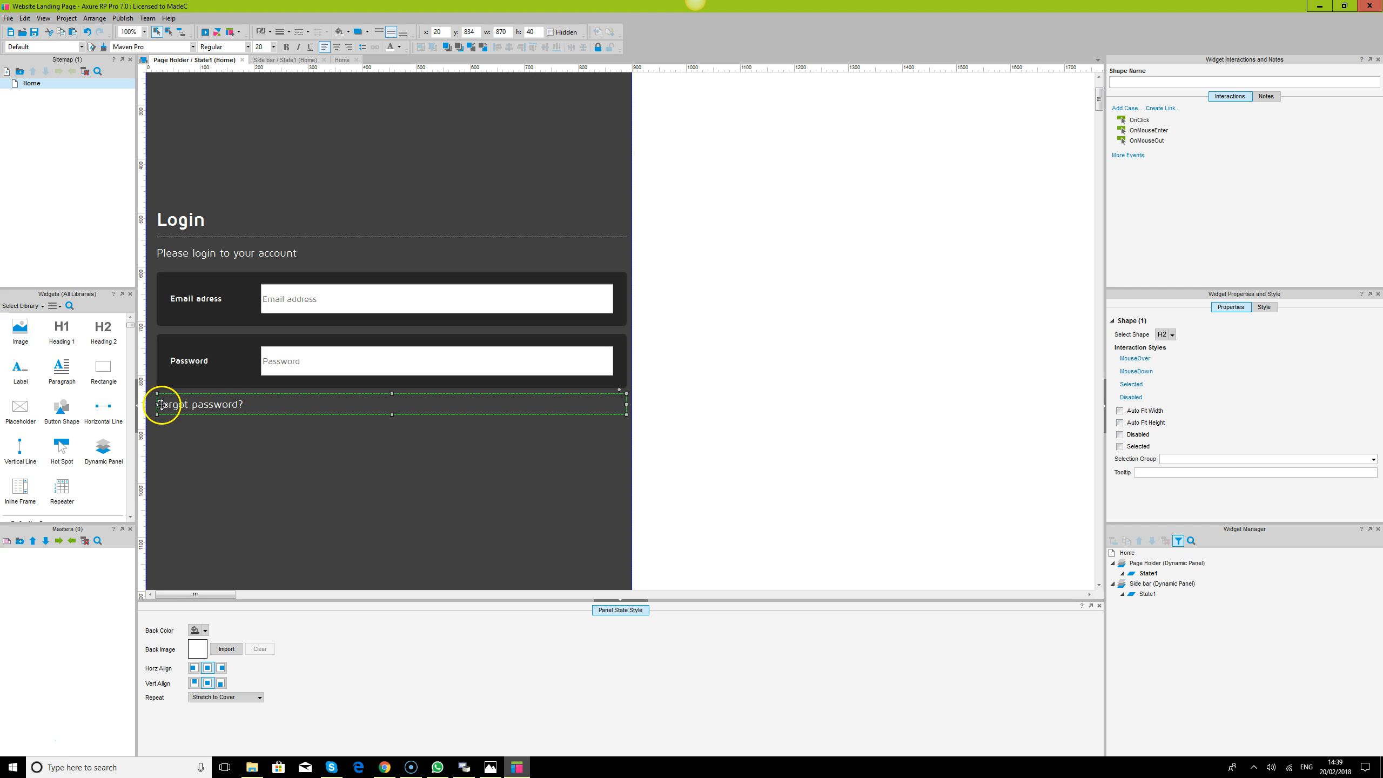
pyautogui.moveTo(162, 404); pyautogui.dragTo(524, 403)
pyautogui.click(348, 47)
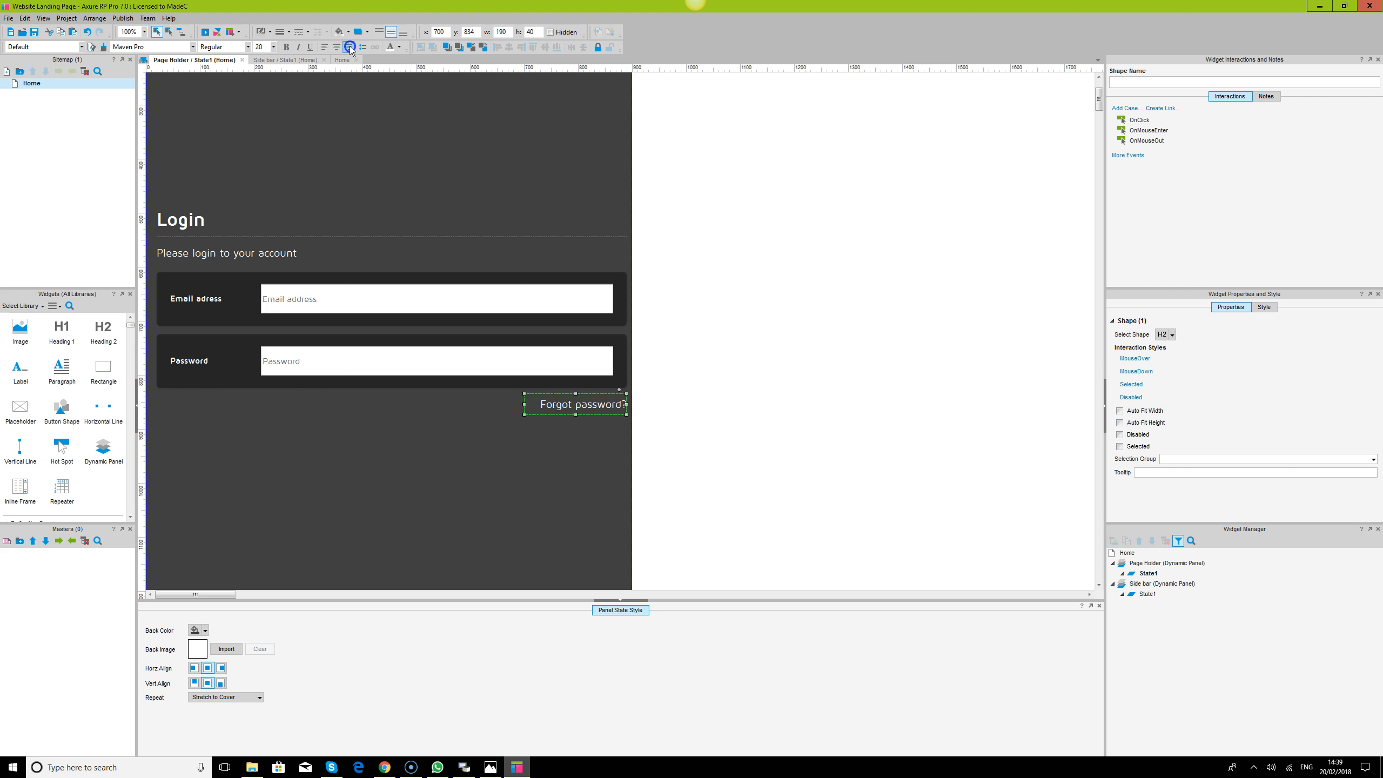
pyautogui.click(781, 362)
pyautogui.click(596, 405)
pyautogui.click(724, 418)
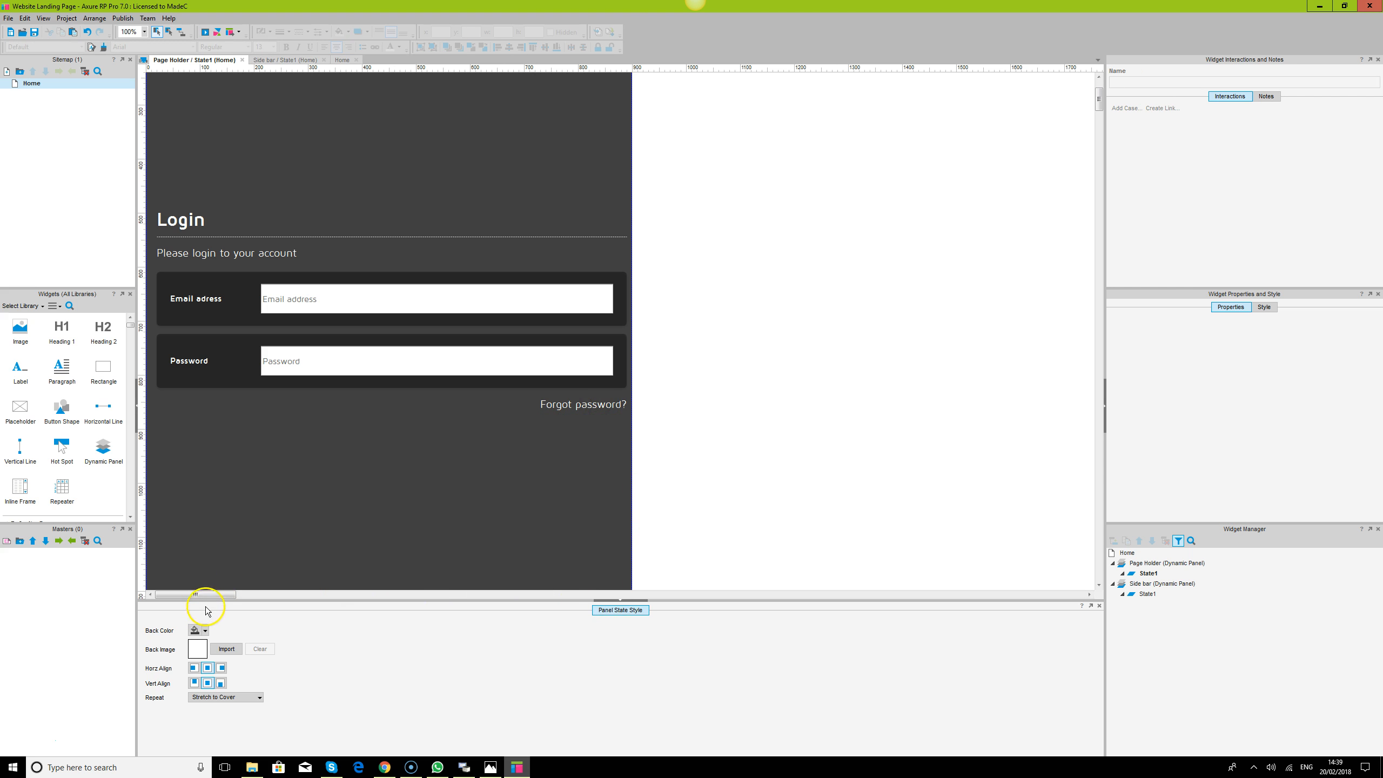
# - Open State1 of the Side bar panel from the Home page and ungroup the combined logo, line and sign-up widgets
pyautogui.doubleClick(36, 86)
pyautogui.click(241, 457)
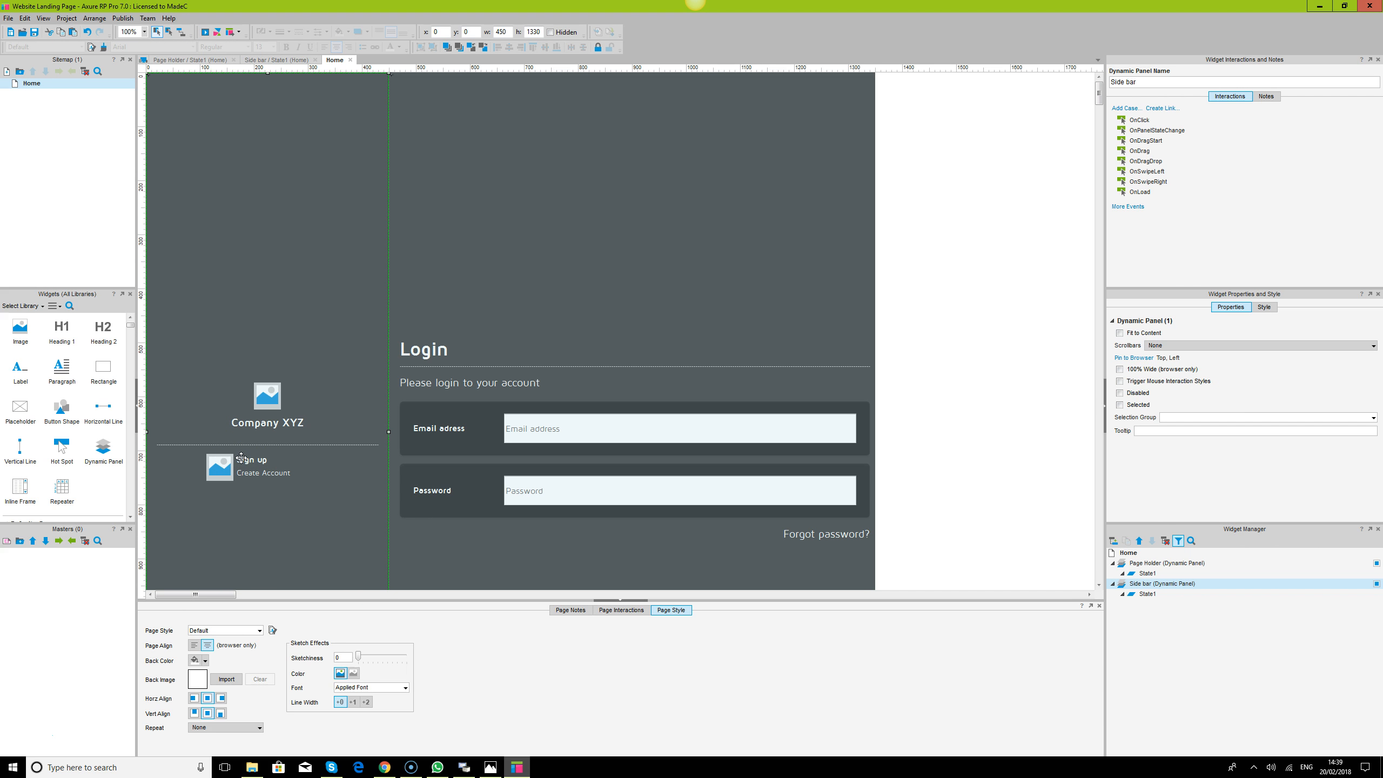
pyautogui.doubleClick(1146, 593)
pyautogui.click(525, 549)
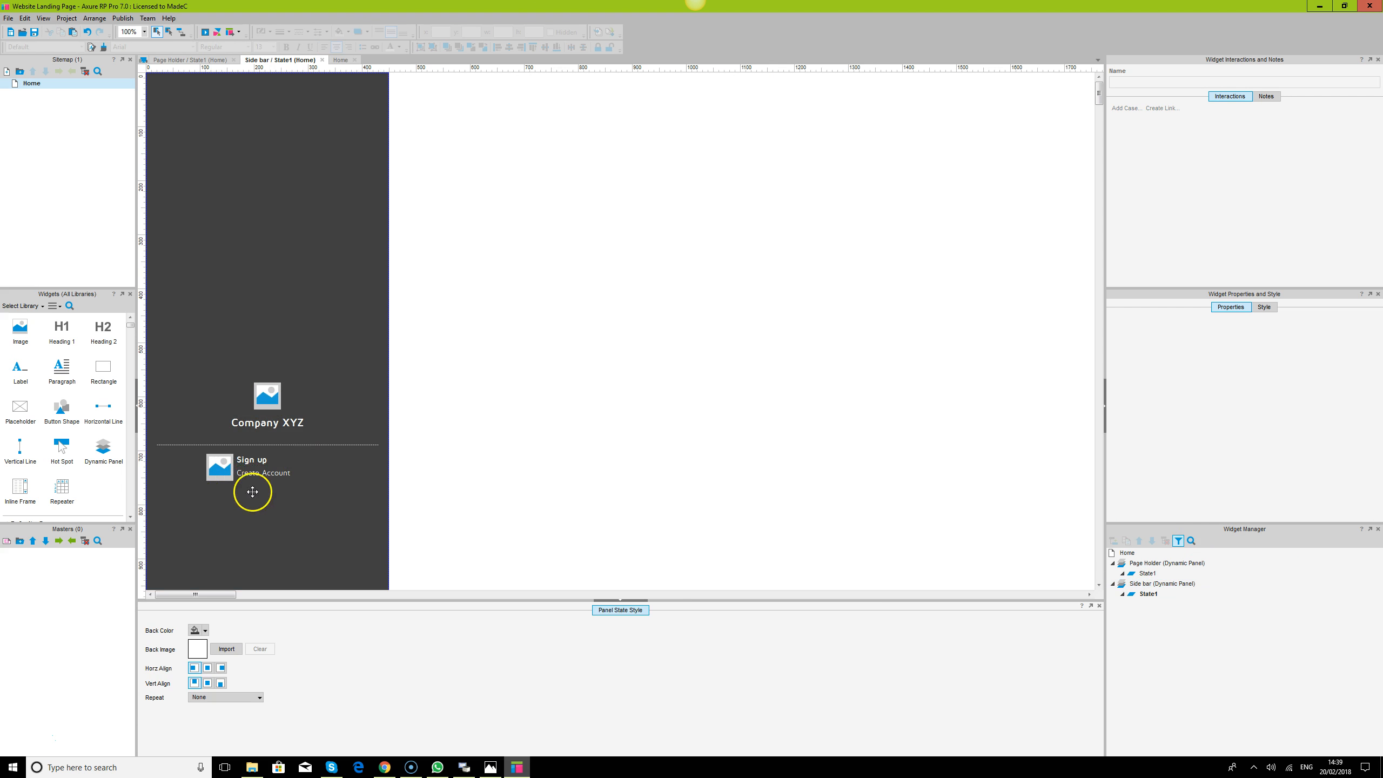
pyautogui.click(239, 463)
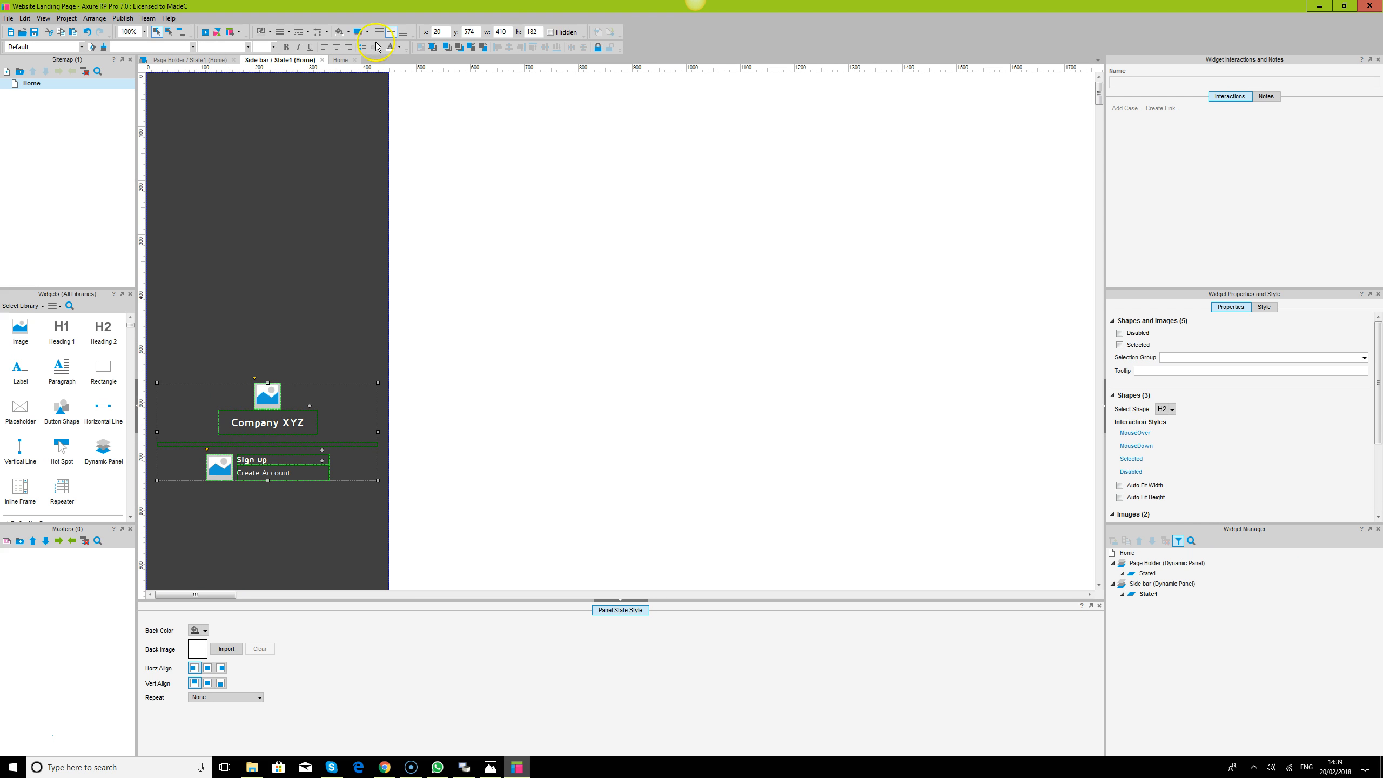
pyautogui.click(435, 49)
pyautogui.click(678, 368)
pyautogui.click(195, 458)
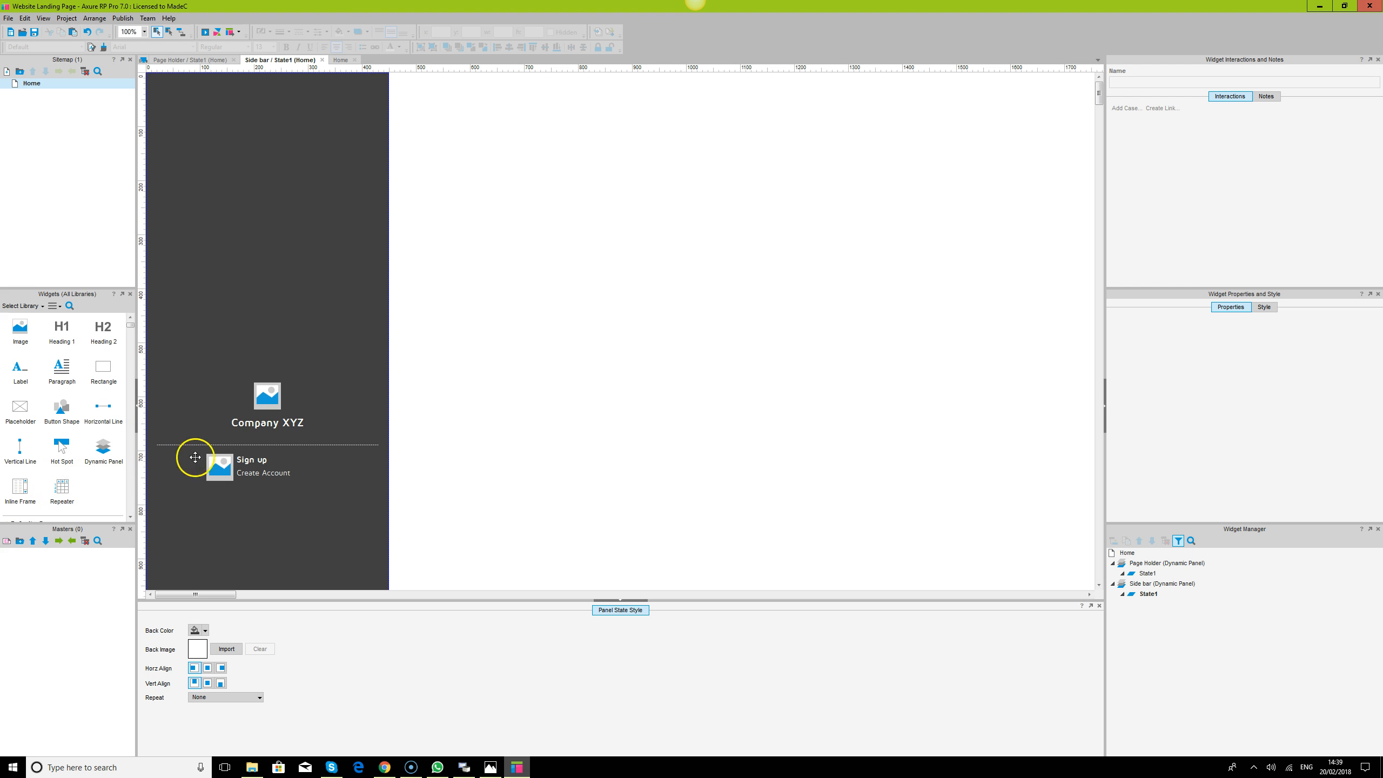
# - Try moving the Sign up block out of the side bar into the Page Holder panel's State1, below the password box
pyautogui.click(231, 462)
pyautogui.press('Delete')
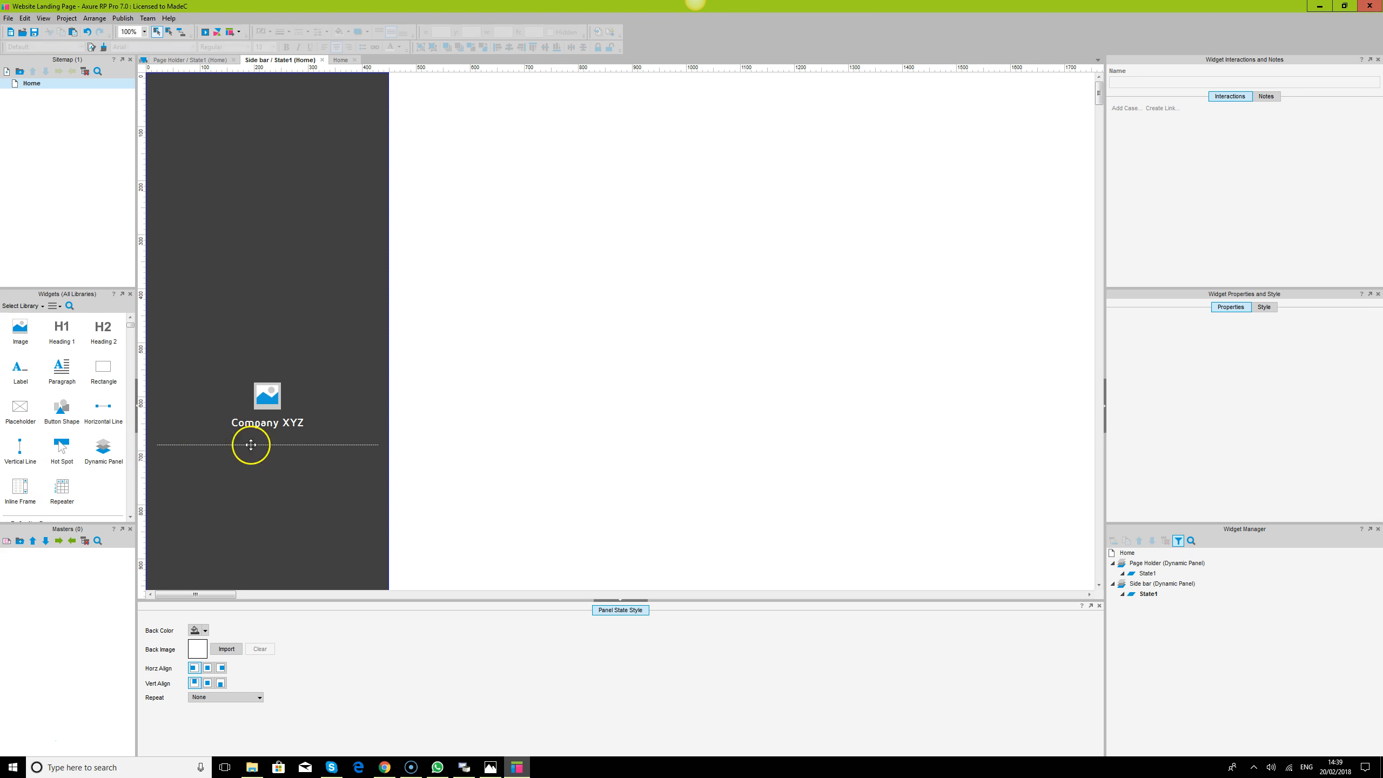
pyautogui.click(264, 397)
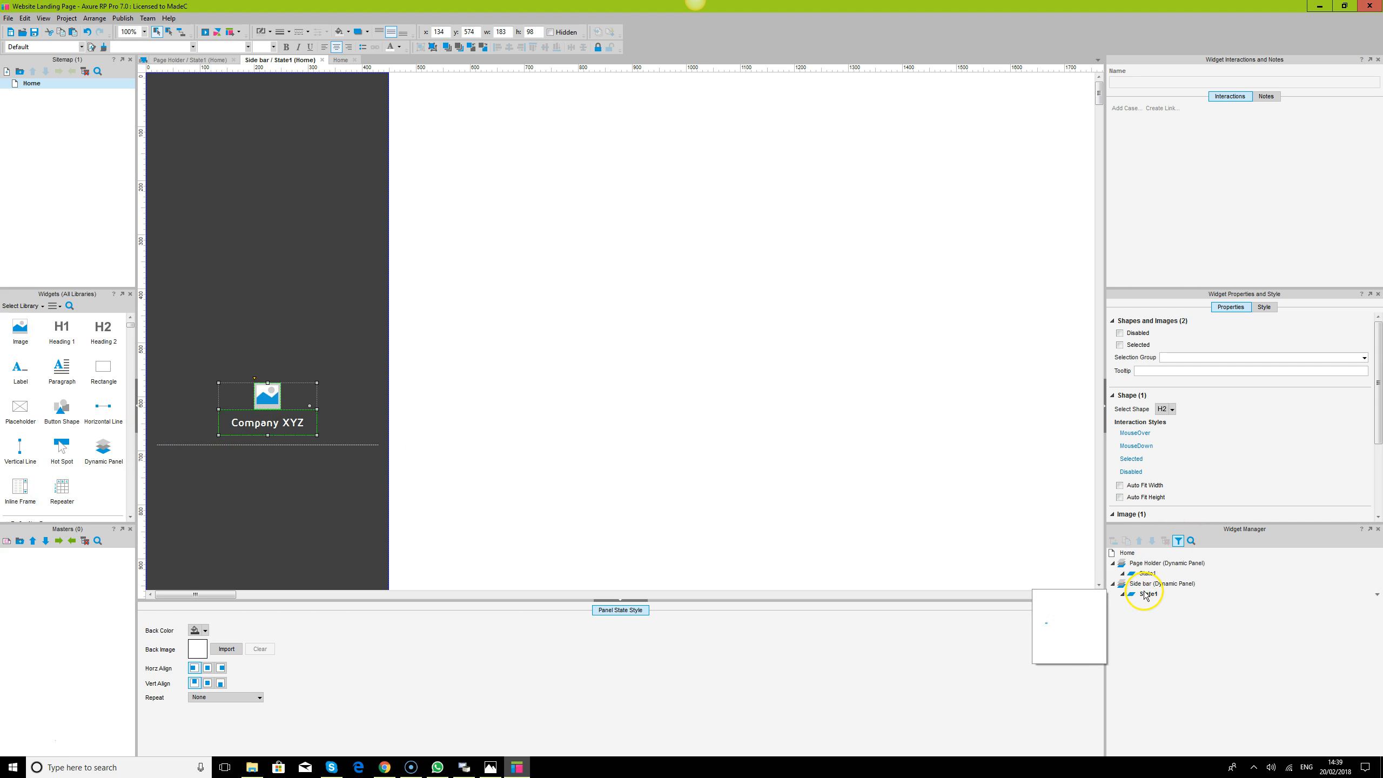
pyautogui.doubleClick(1147, 573)
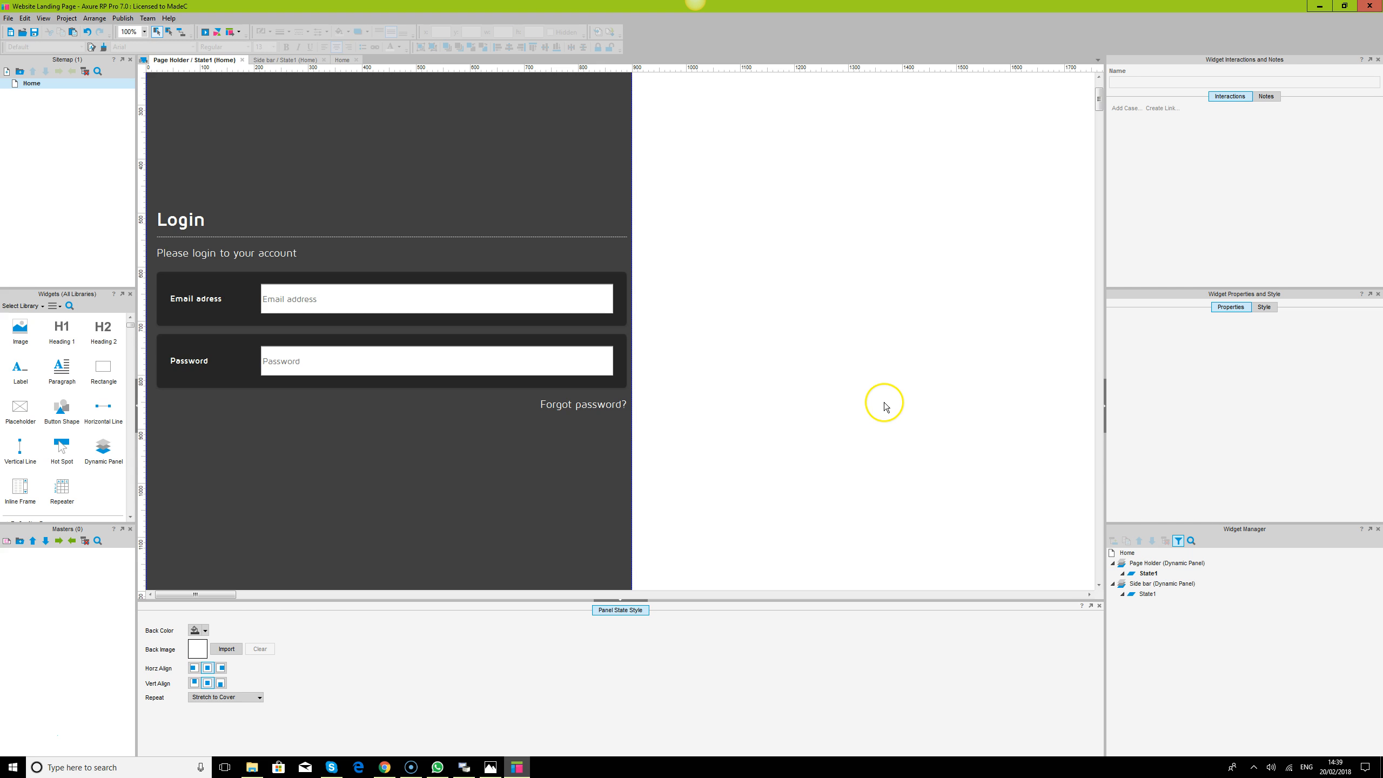
pyautogui.hotkey('ctrl', 'v')
pyautogui.moveTo(240, 331); pyautogui.dragTo(182, 406)
# - Try nudging the "Forgot password?" text down slightly and placing the Sign up block above the Login heading
pyautogui.click(573, 403)
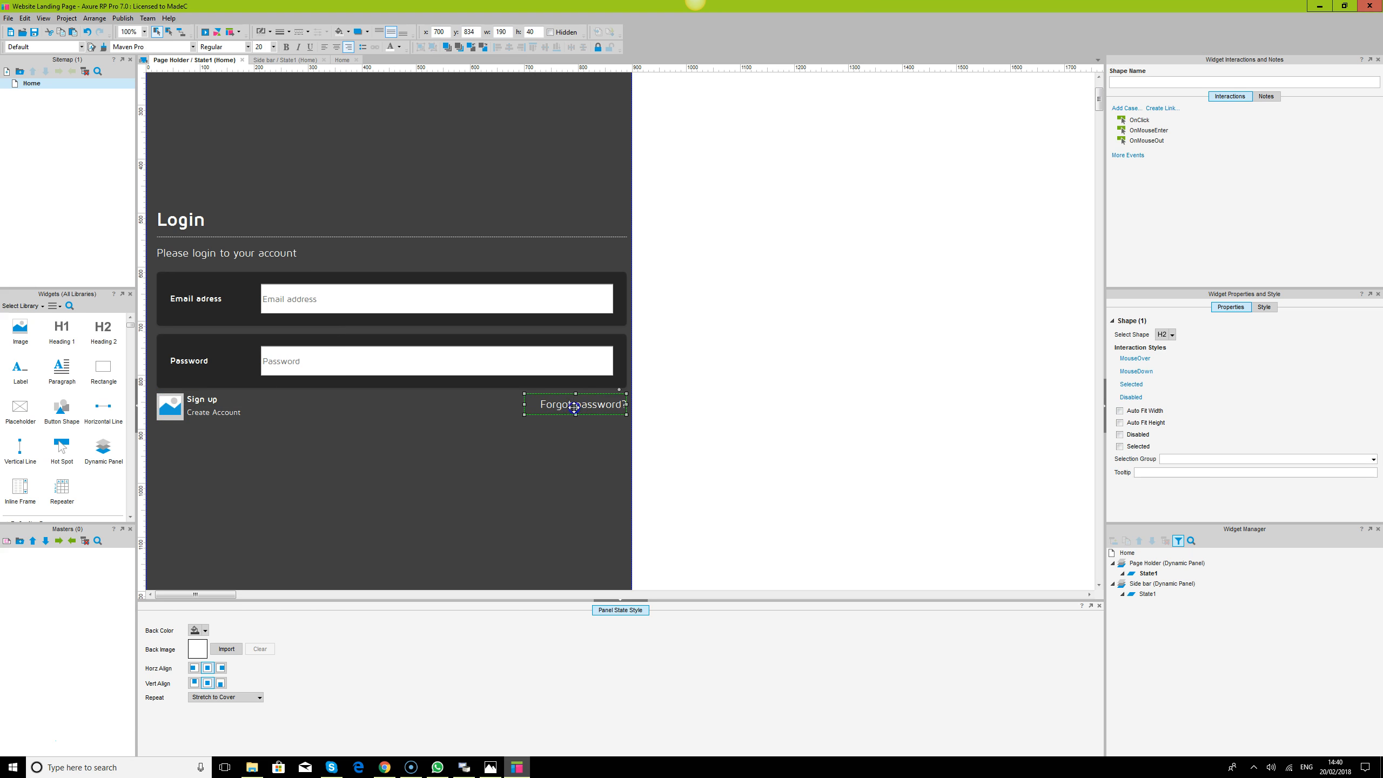
pyautogui.moveTo(572, 414); pyautogui.dragTo(575, 420)
pyautogui.click(744, 405)
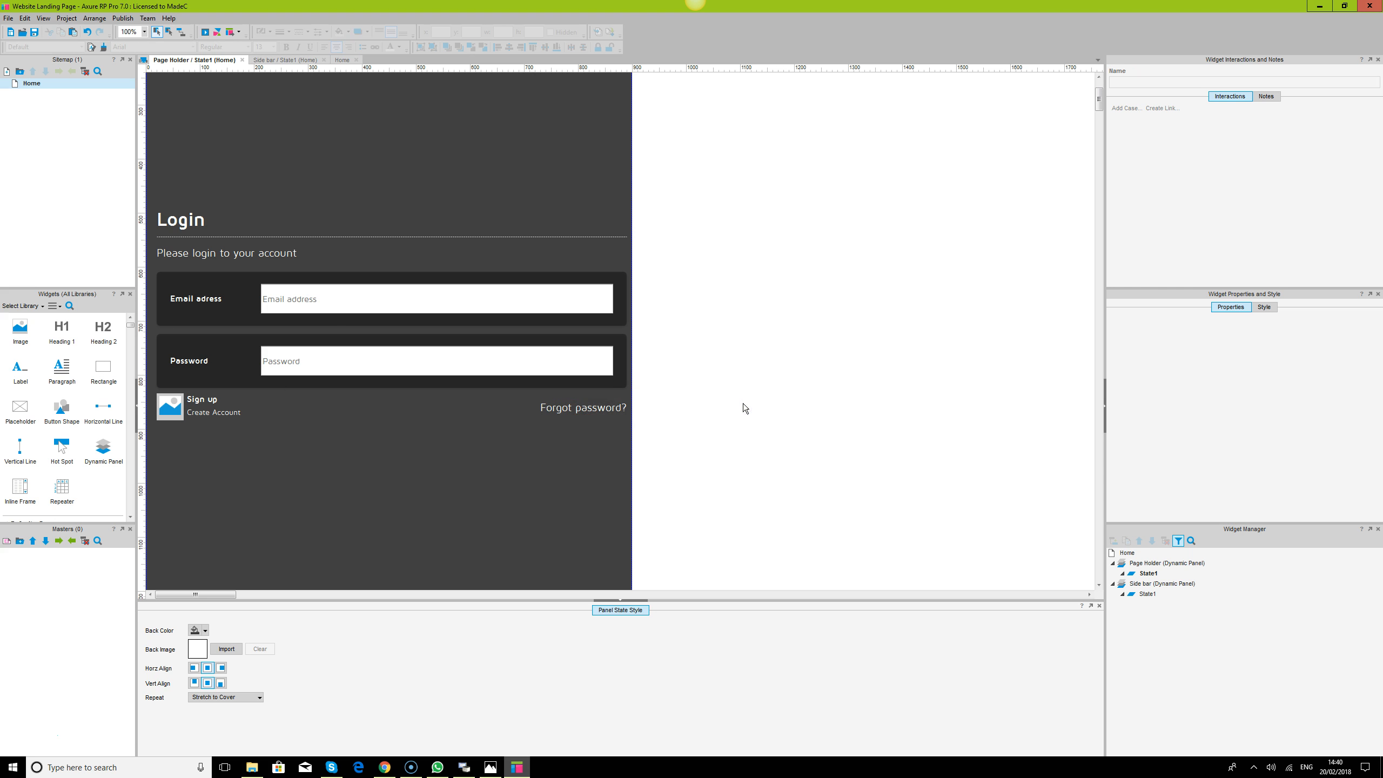
pyautogui.click(175, 407)
pyautogui.click(175, 407)
pyautogui.scroll(1, 197, 420)
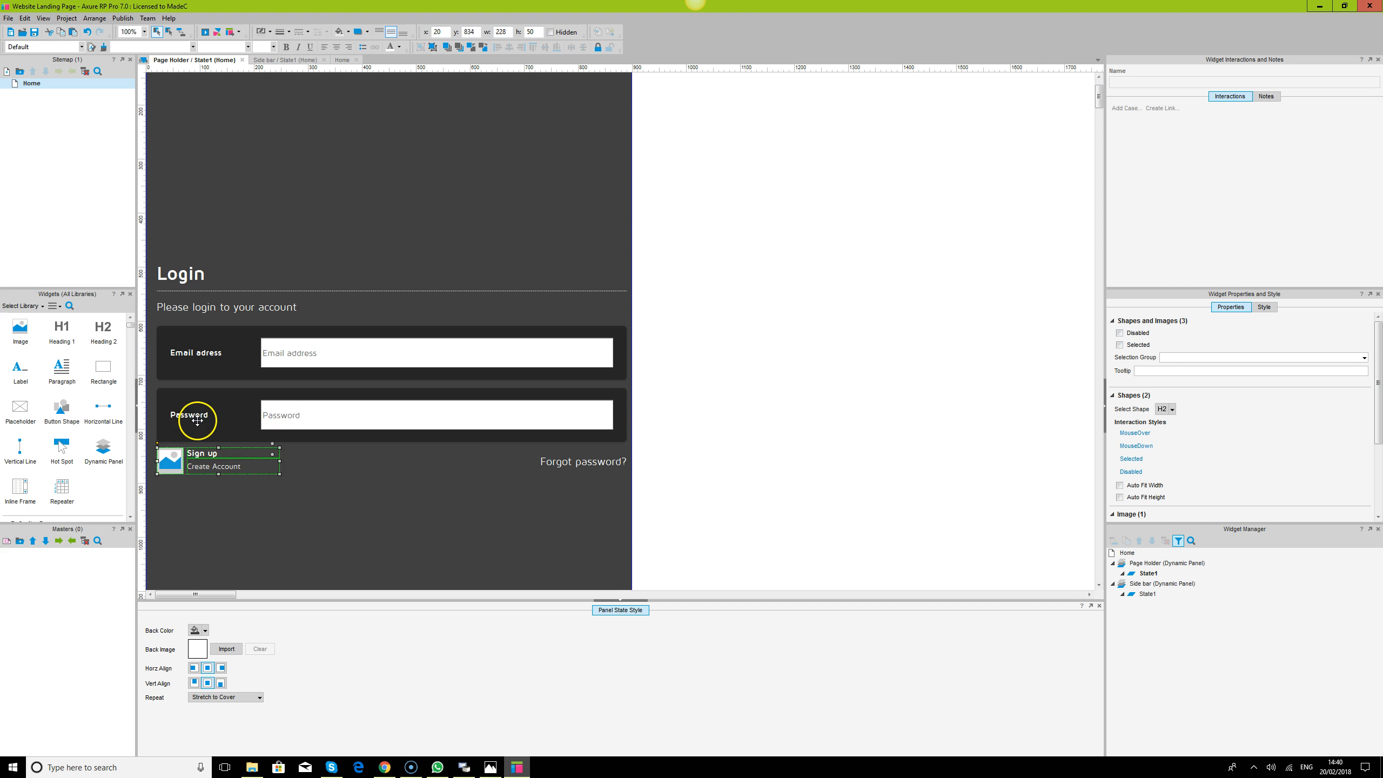
pyautogui.moveTo(200, 463); pyautogui.dragTo(377, 190)
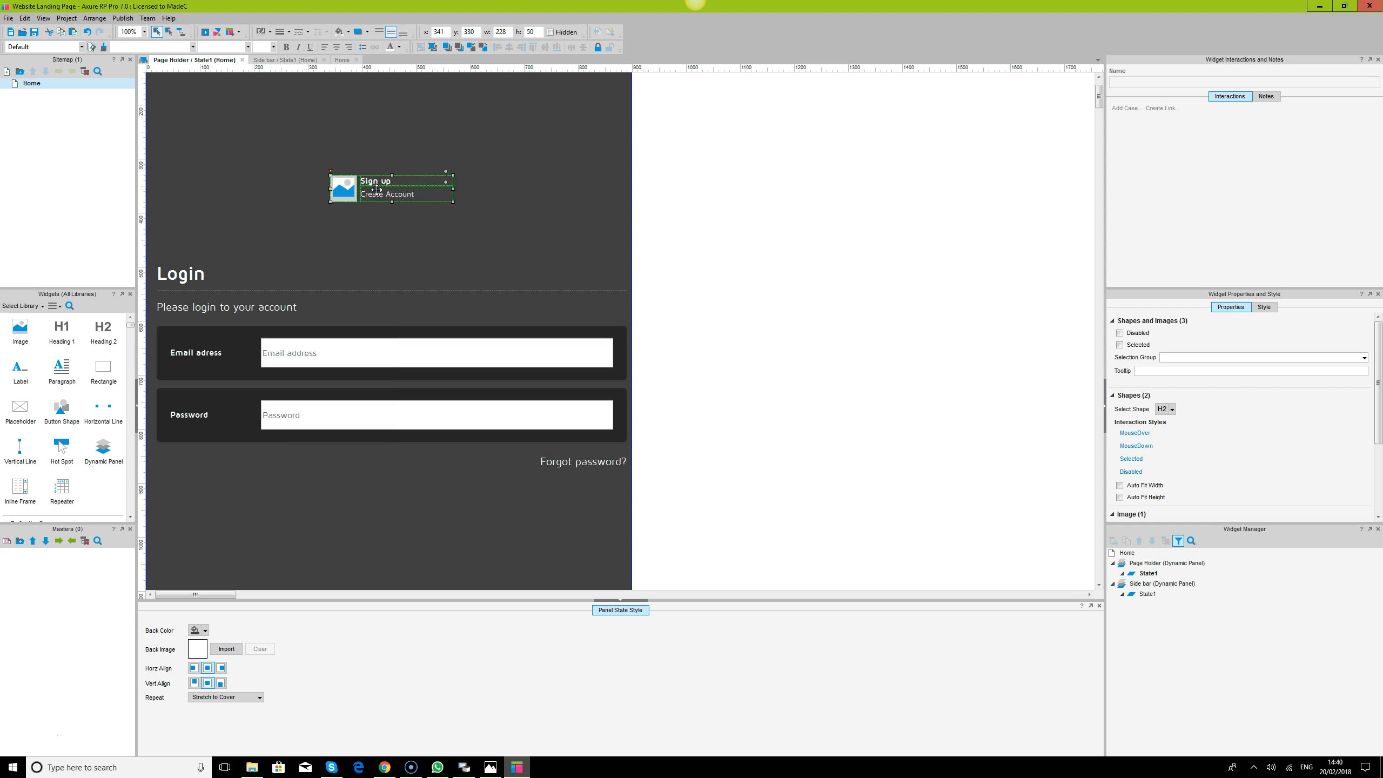
# - Undo the Sign up block's transfer and the "Forgot password?" nudge, and check State1 of both panels
pyautogui.hotkey('ctrl', 'z')
pyautogui.hotkey('ctrl', 'z')
pyautogui.hotkey('ctrl', 'z')
pyautogui.hotkey('ctrl', 'z')
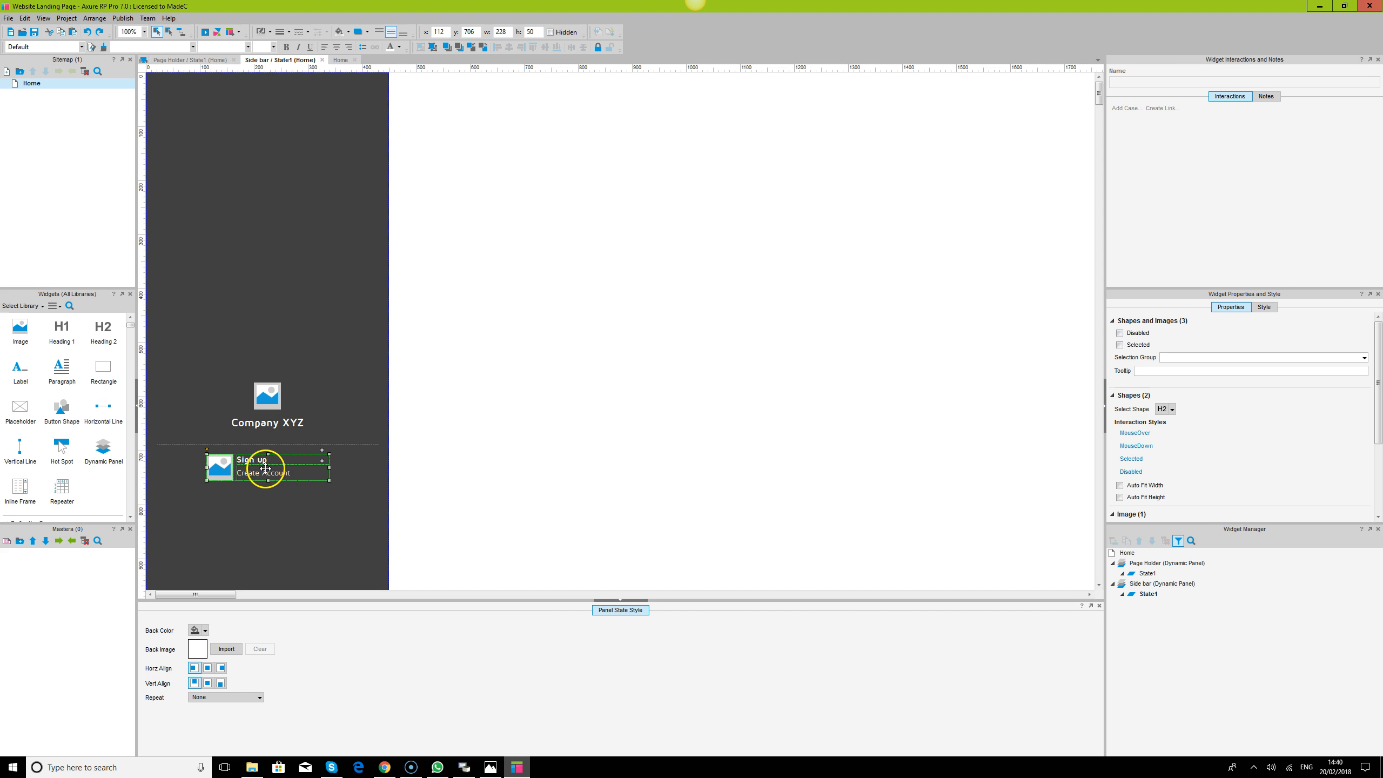
pyautogui.doubleClick(1148, 573)
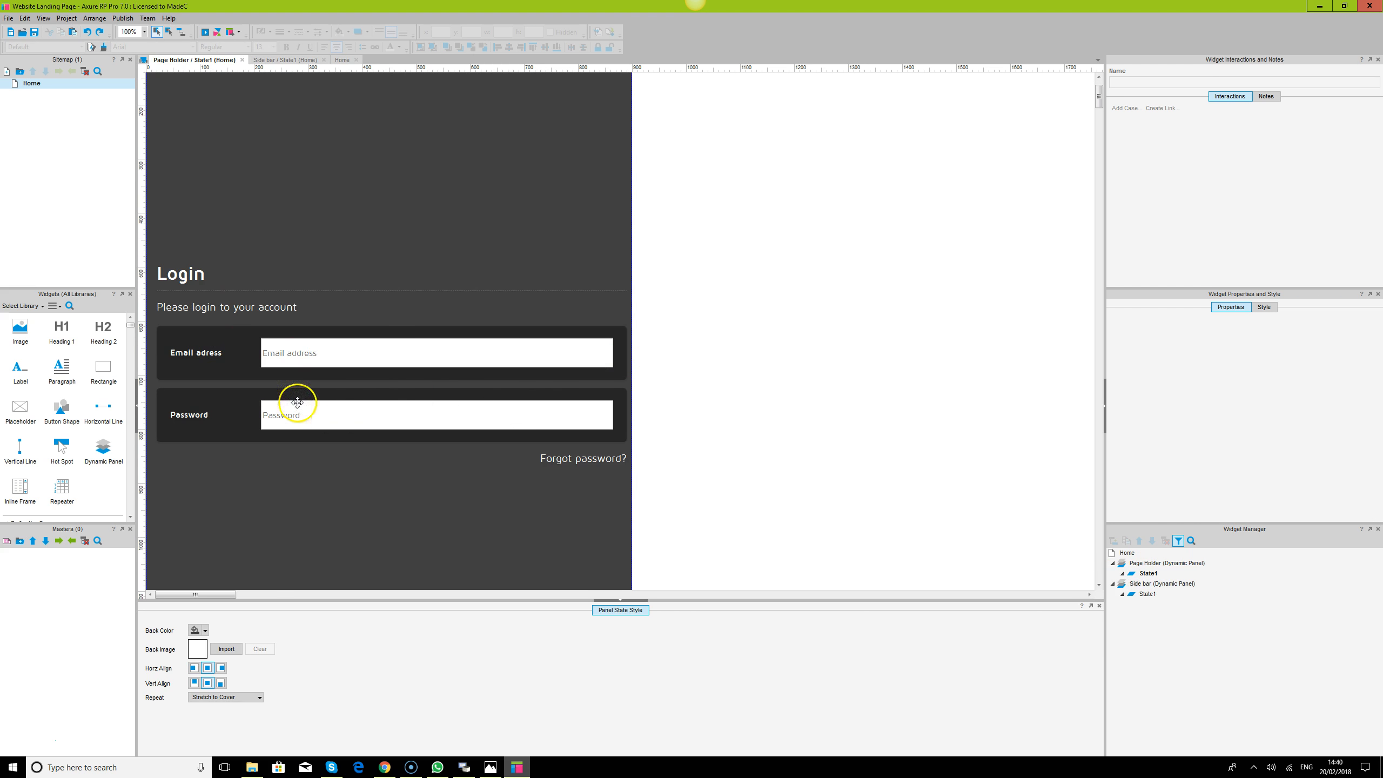
pyautogui.doubleClick(1148, 593)
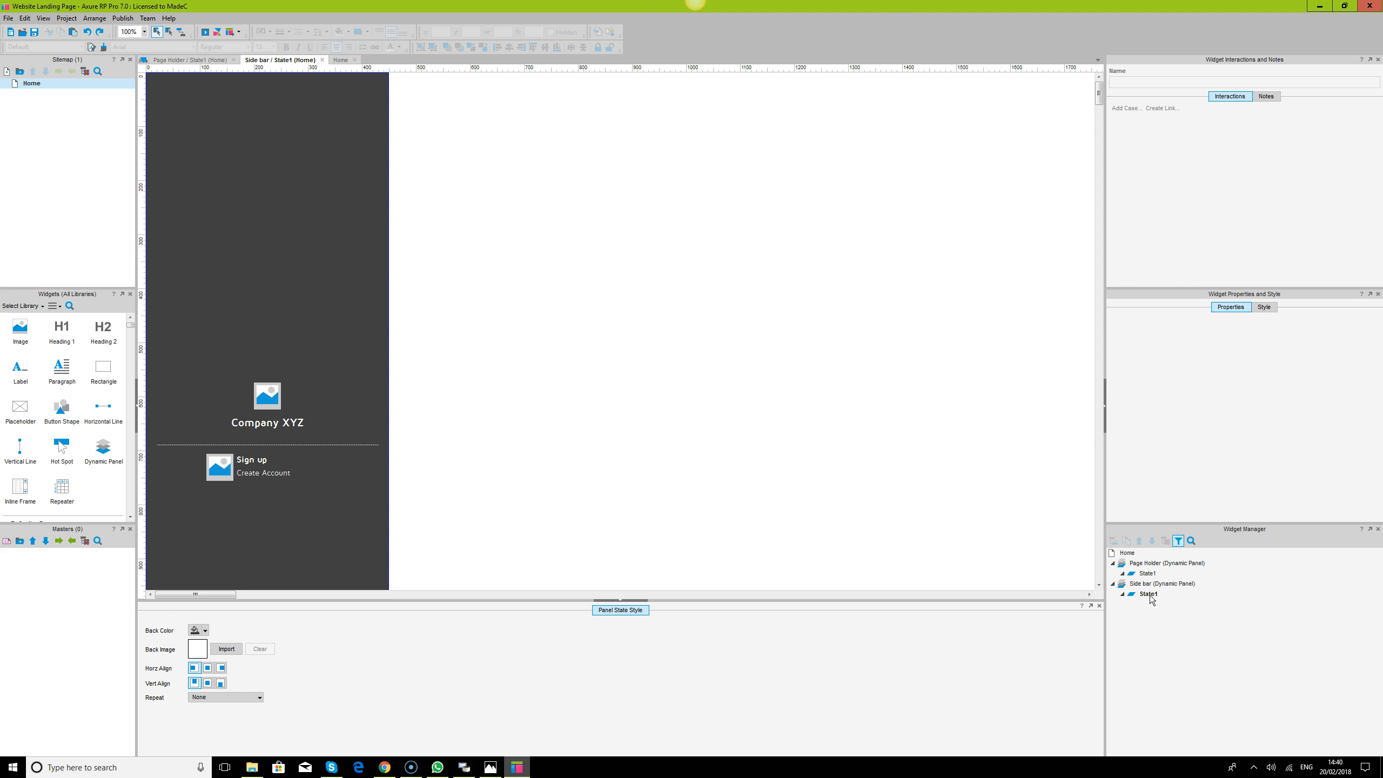
# - Switch to Chrome and reload the preview to check the "Forgot password?" text below the login form
pyautogui.click(384, 767)
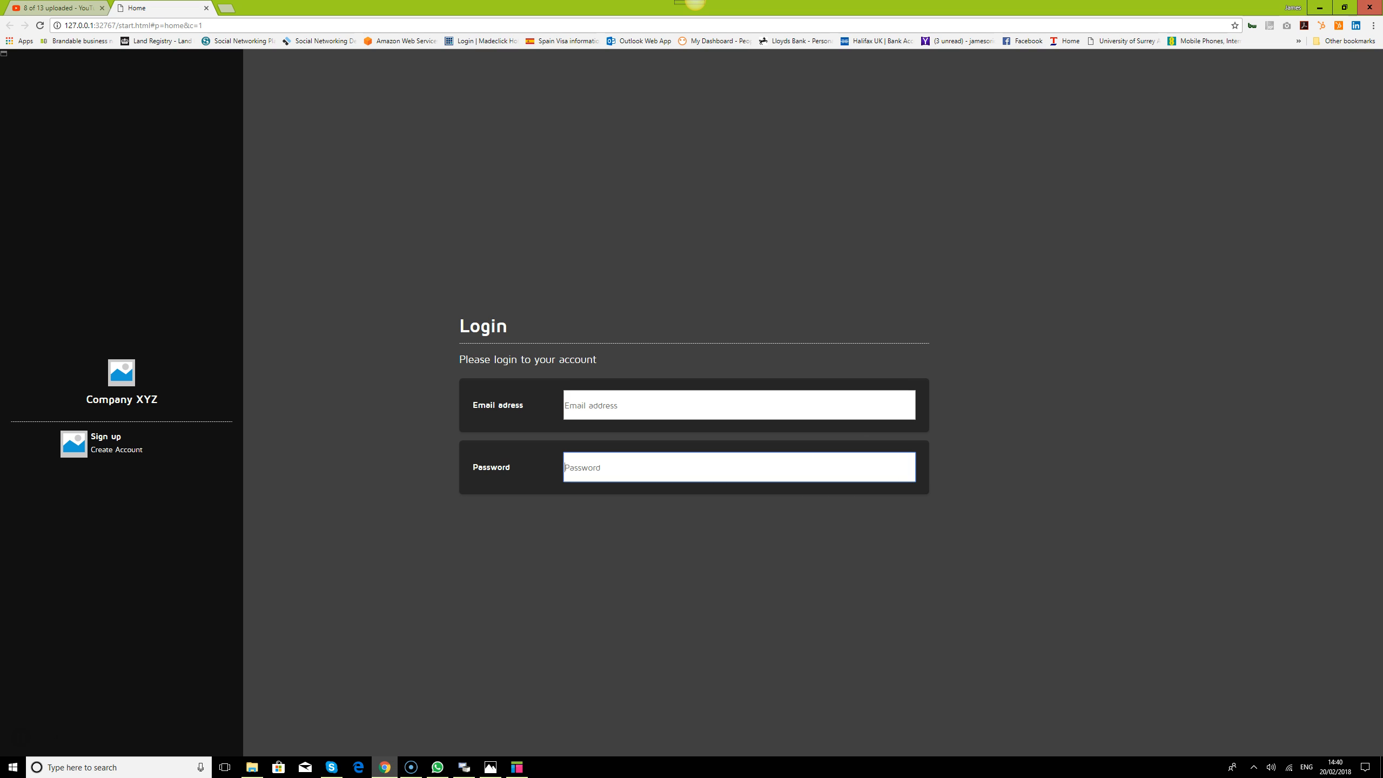
pyautogui.click(42, 26)
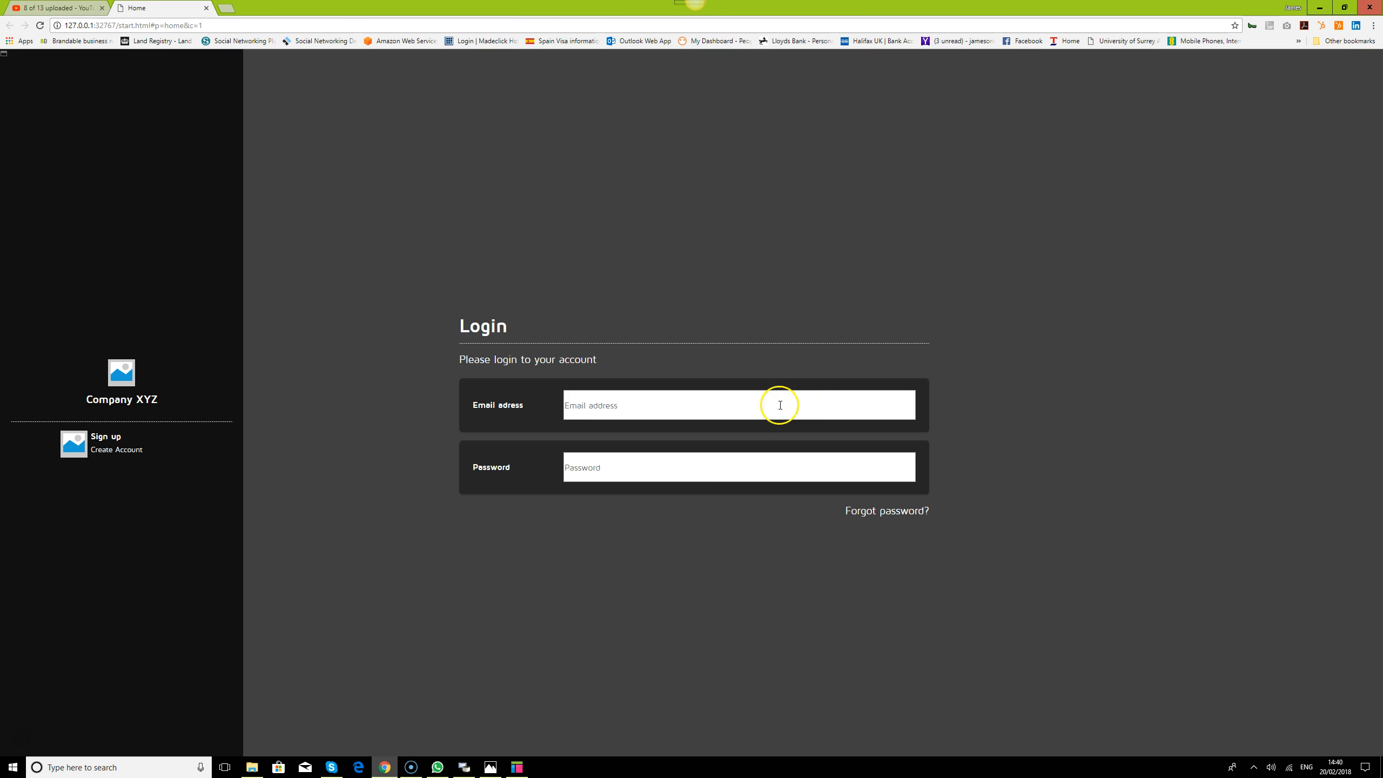
pyautogui.click(741, 471)
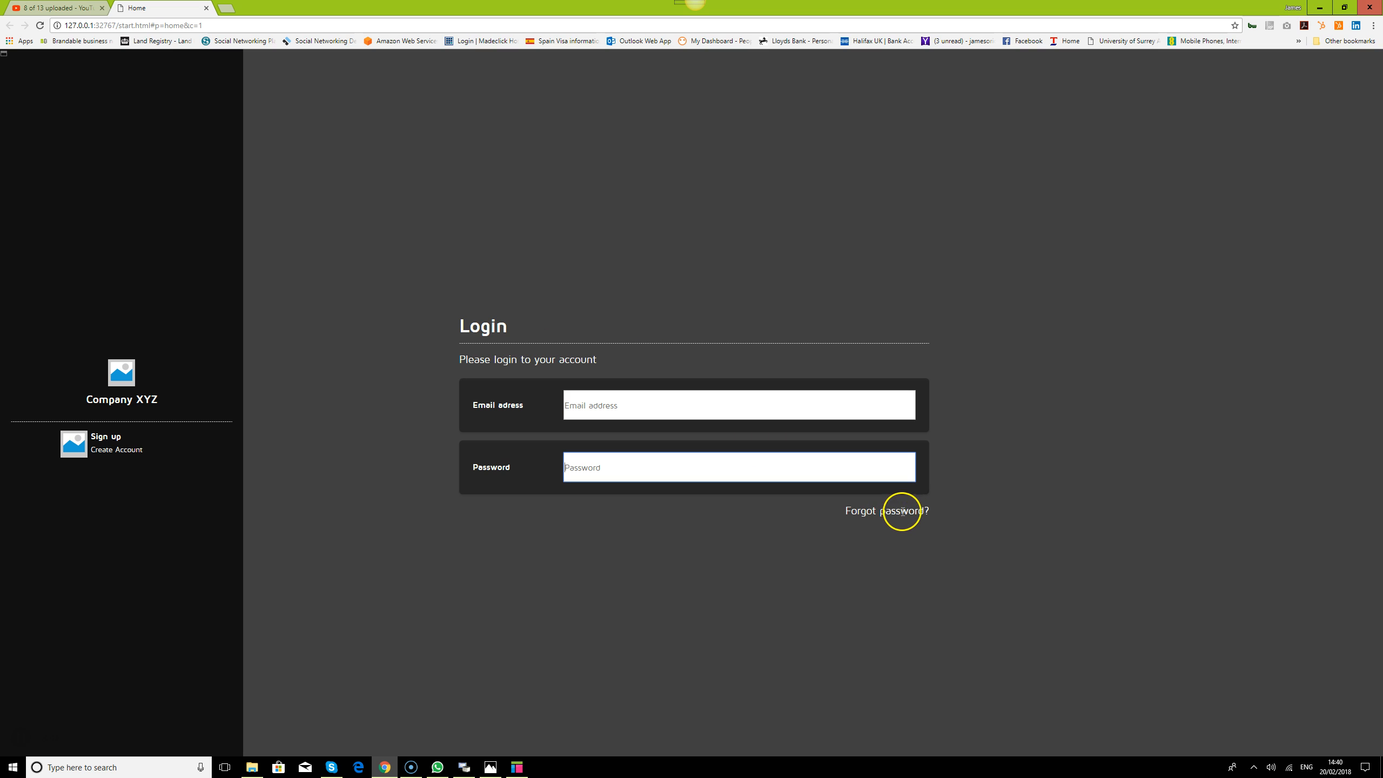